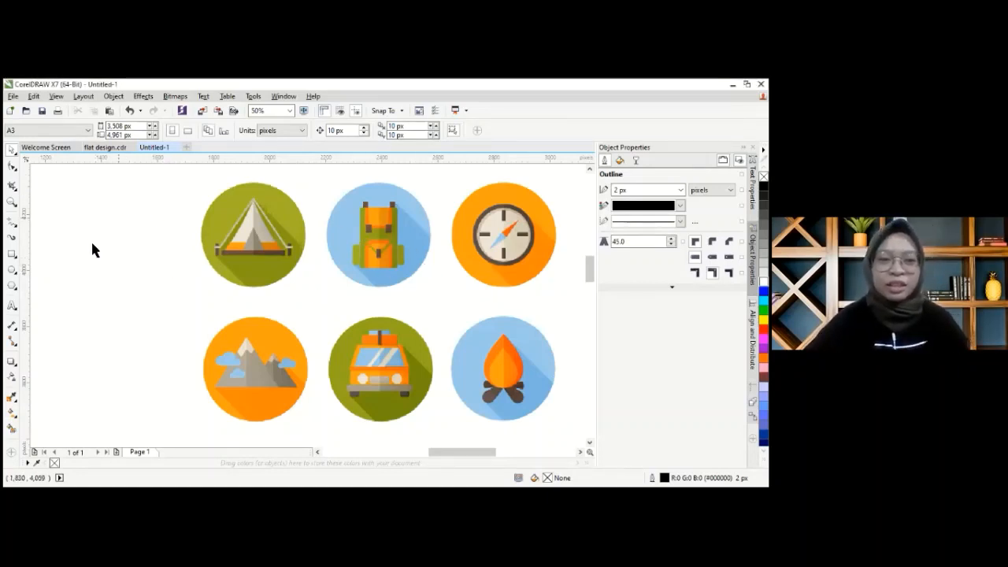
# - Move the bitmap of six round camping icons slightly down and to the right on the page
pyautogui.click(259, 254)
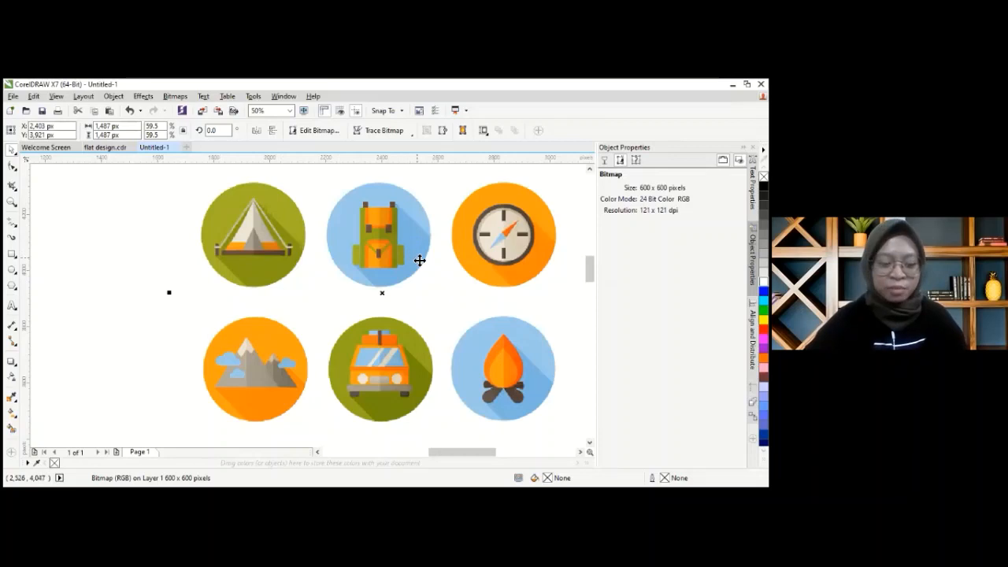
pyautogui.scroll(-2, 418, 259)
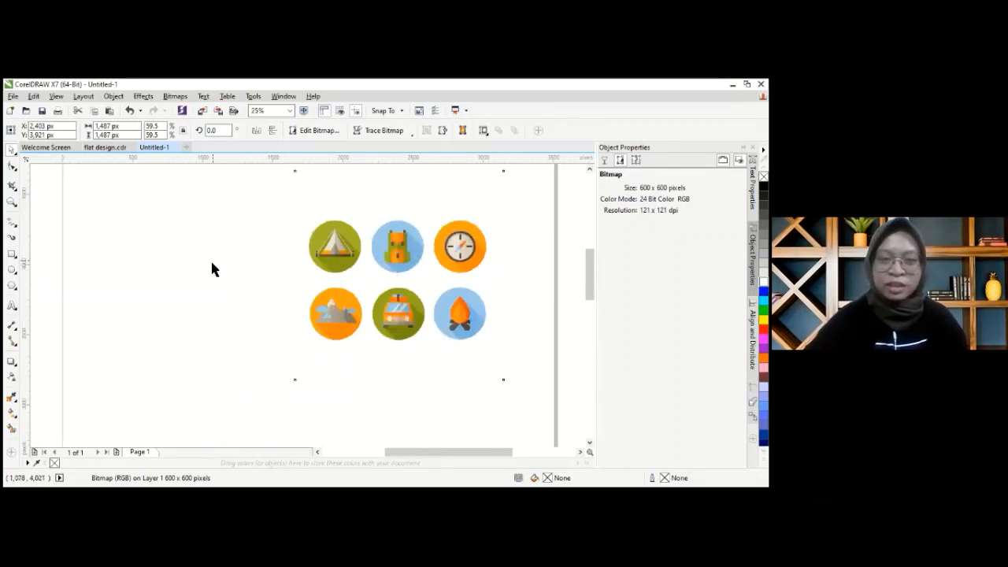
pyautogui.click(210, 258)
pyautogui.click(369, 250)
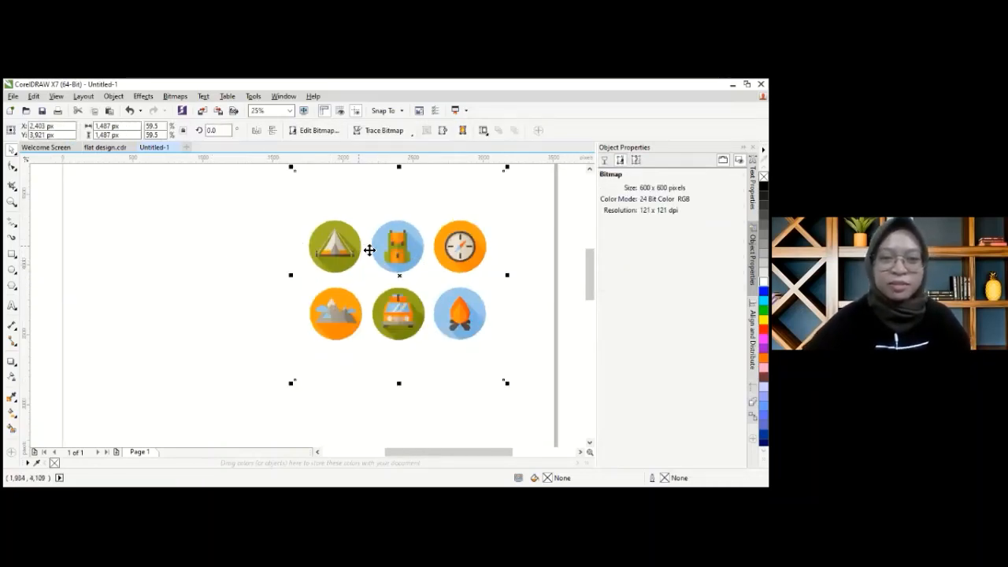
pyautogui.moveTo(369, 250); pyautogui.dragTo(374, 269)
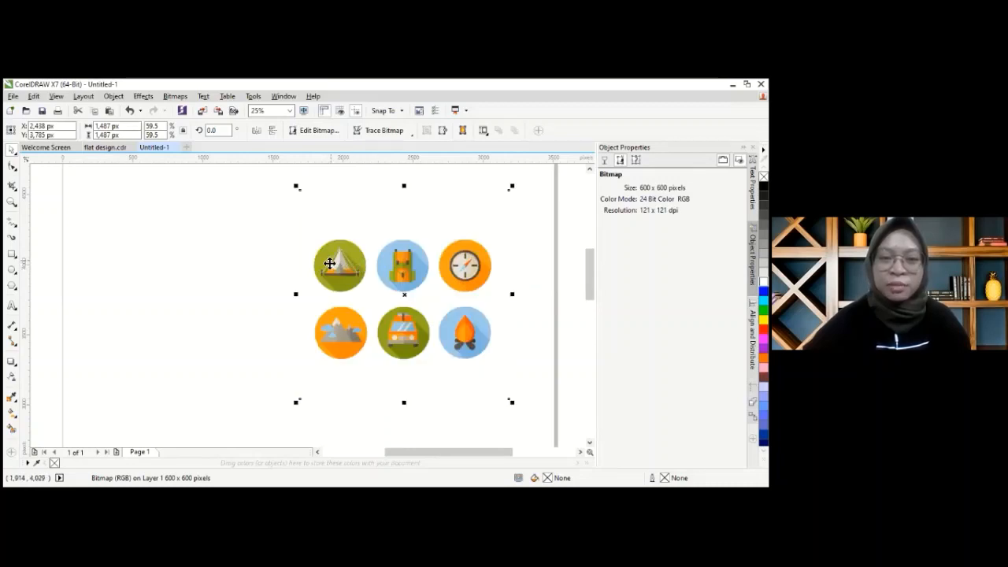
pyautogui.scroll(2, 331, 263)
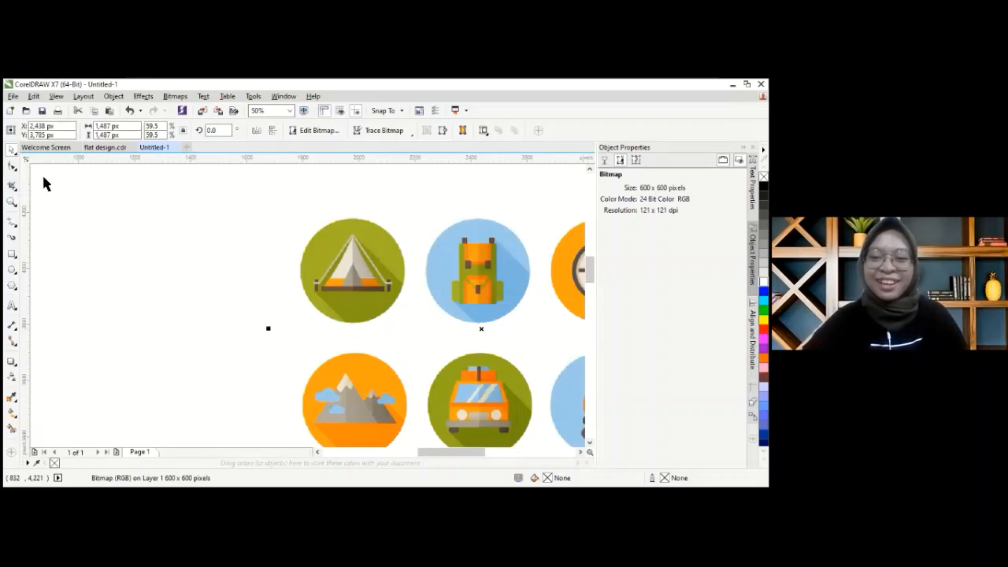
pyautogui.click(129, 236)
pyautogui.click(336, 254)
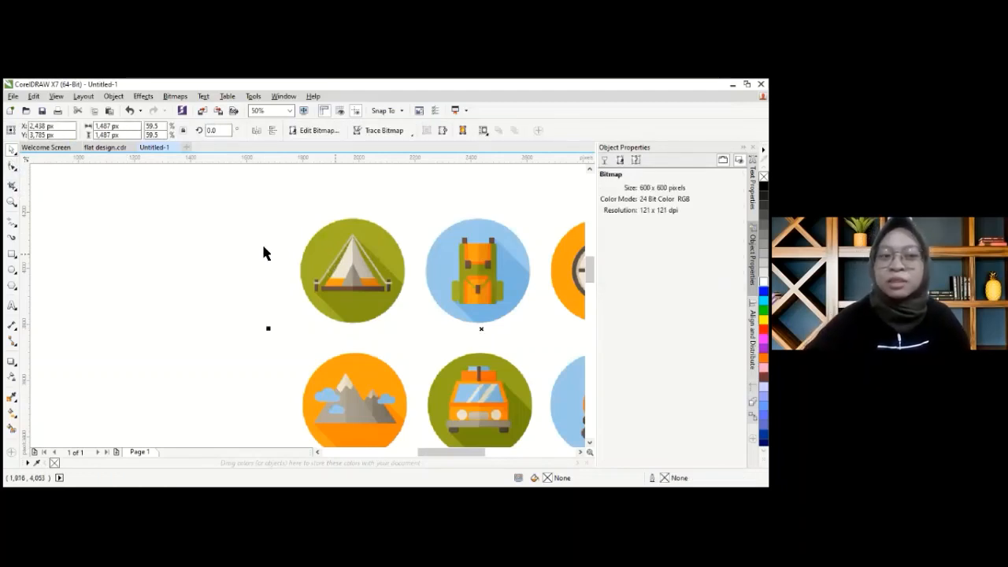
pyautogui.click(317, 454)
pyautogui.click(317, 454)
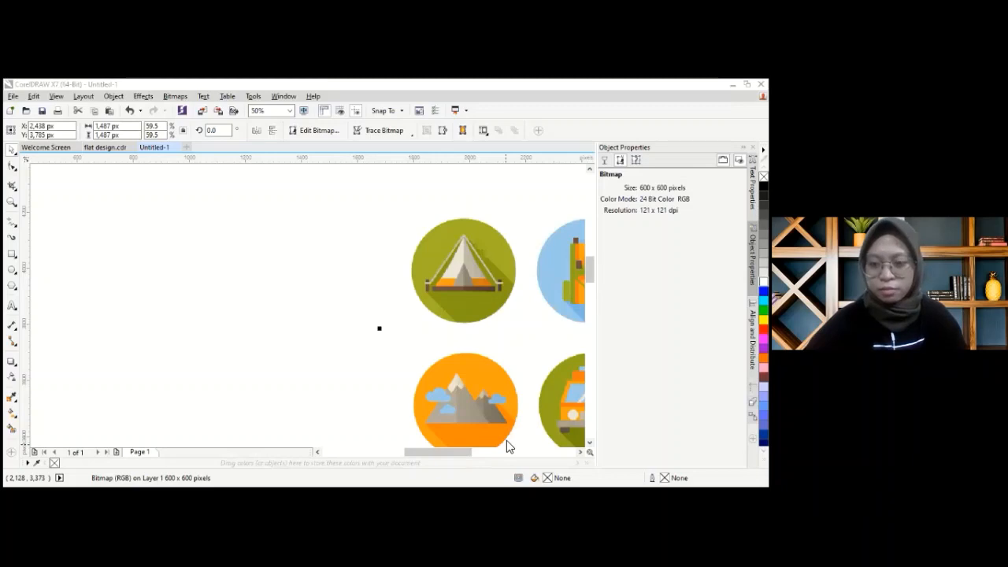
# - Copy the numbered colour swatches 1 to 10 from flat design.cdr and paste them into Untitled-1 beside the reference icons
pyautogui.click(209, 208)
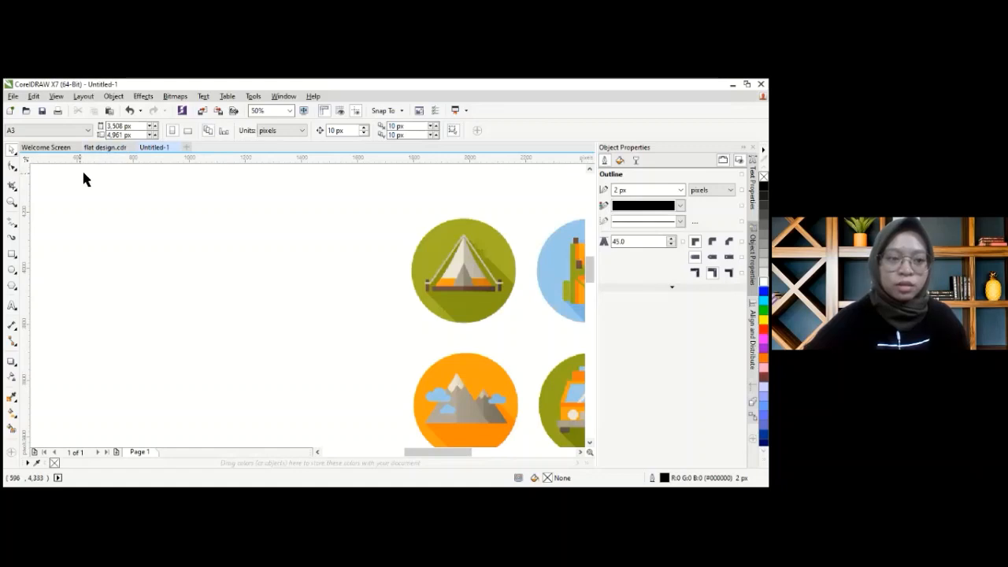
pyautogui.click(118, 148)
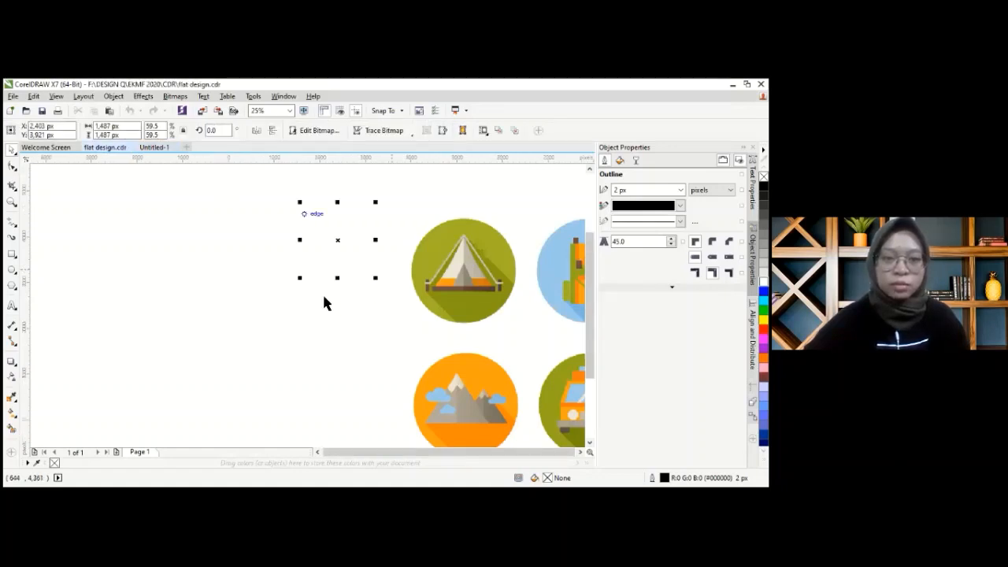
pyautogui.scroll(-4, 220, 238)
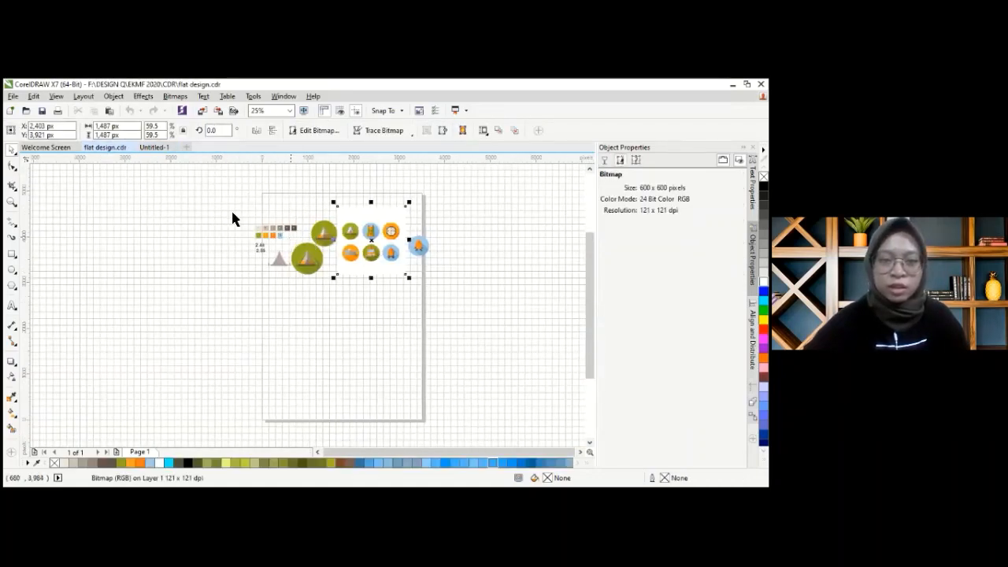
pyautogui.scroll(2, 289, 230)
pyautogui.scroll(4, 318, 249)
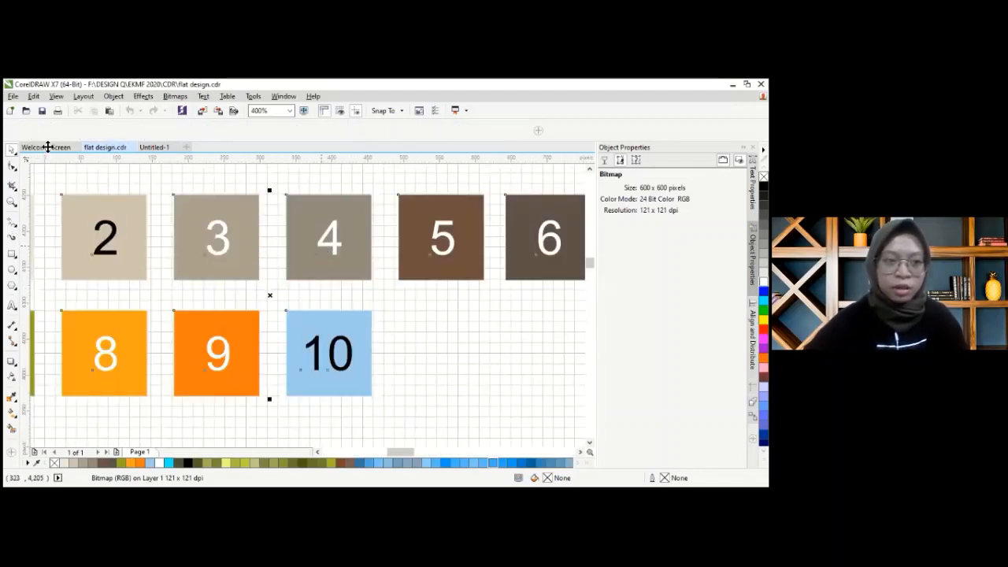
pyautogui.click(157, 147)
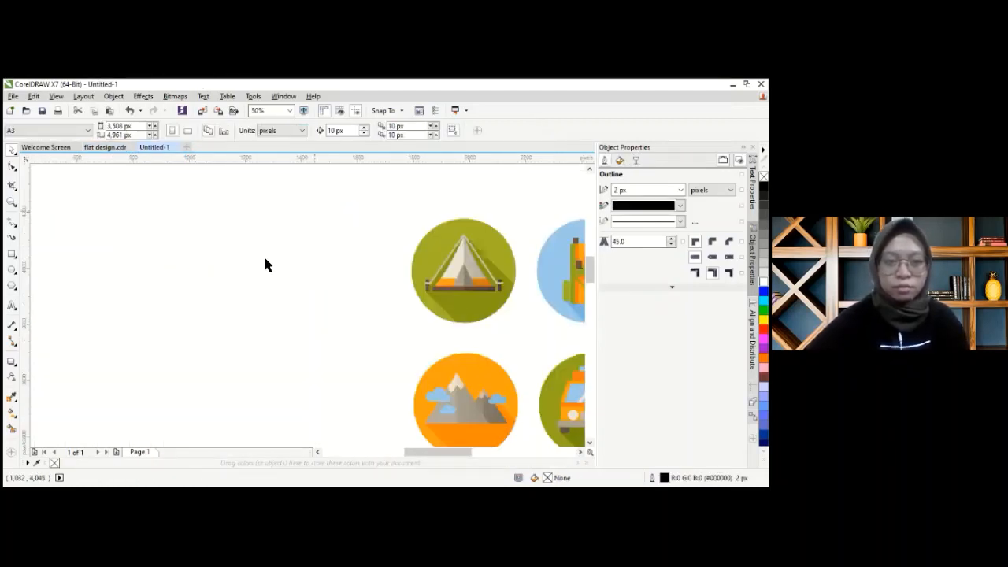
pyautogui.hotkey('ctrl', 'v')
pyautogui.scroll(-1, 185, 230)
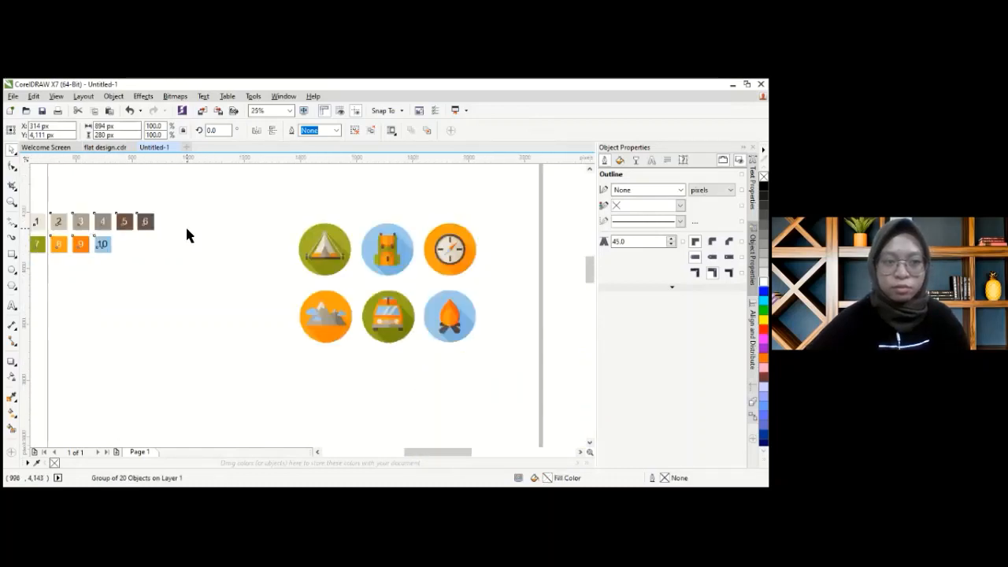
pyautogui.hscroll(-4, 186, 230)
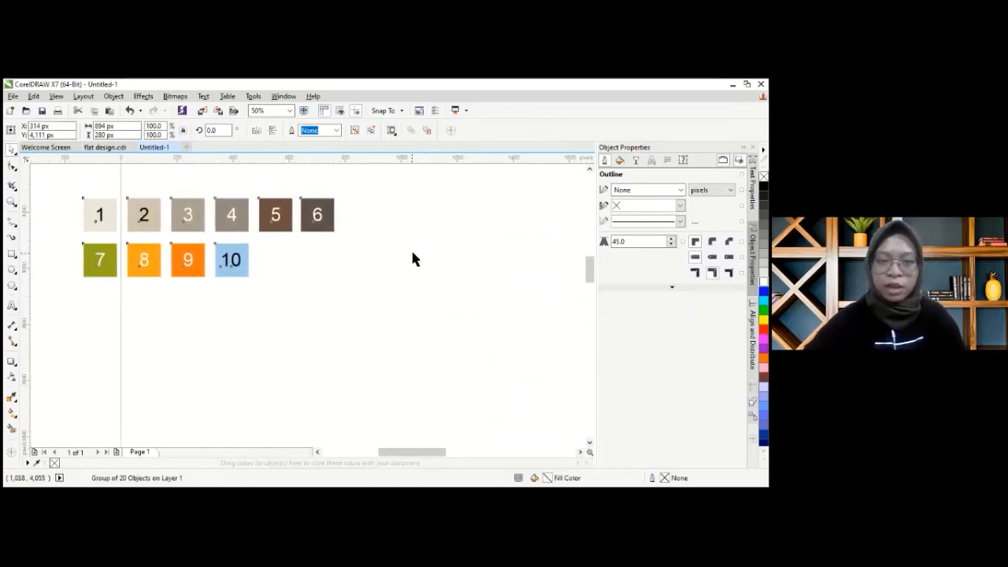
pyautogui.click(410, 249)
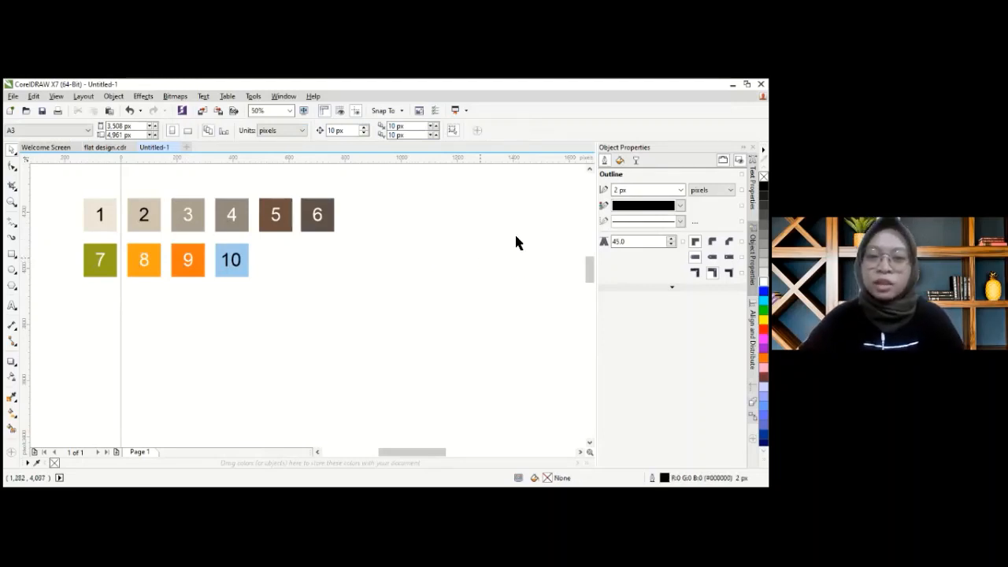
pyautogui.scroll(-1, 441, 247)
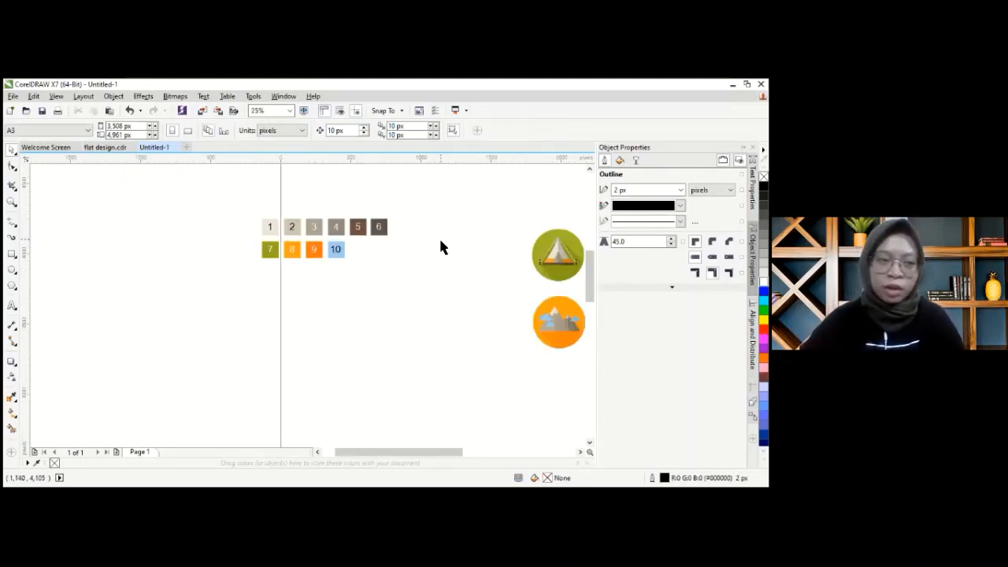
pyautogui.scroll(-1, 399, 252)
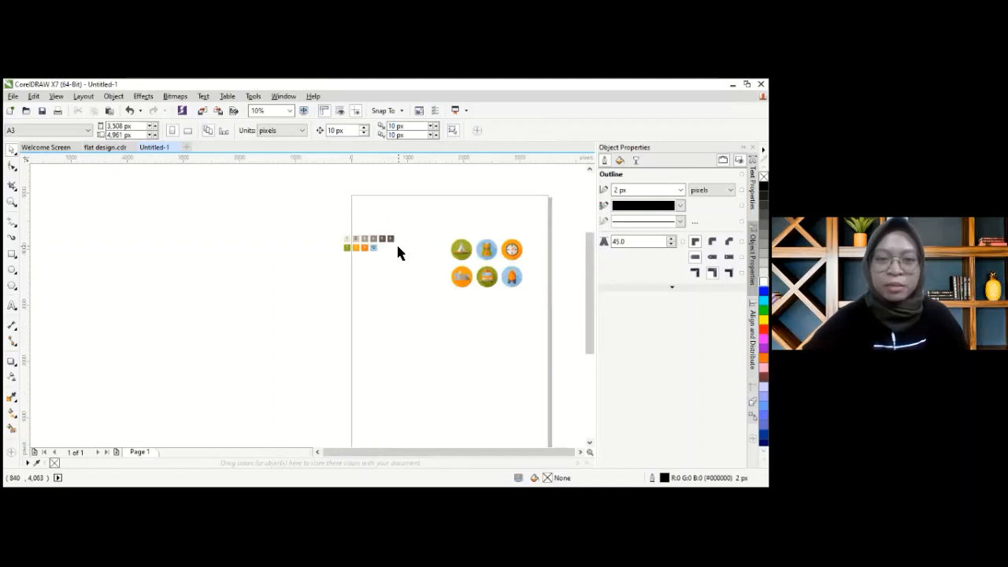
pyautogui.scroll(1, 483, 248)
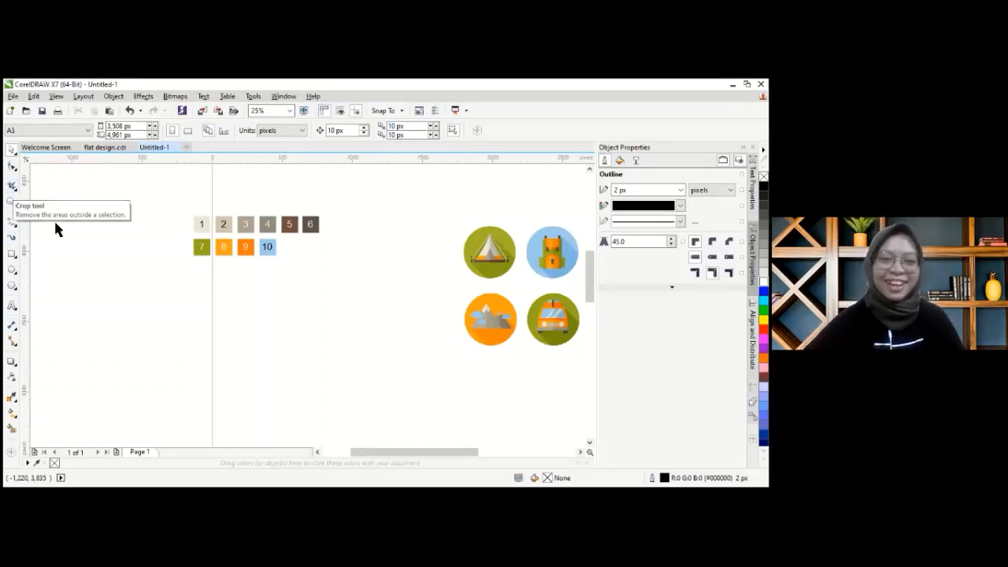
# - Examine the available drawing tools, including the shape, text, dimension, connector, effect, transparency, eyedropper and fill tool groups
pyautogui.click(11, 286)
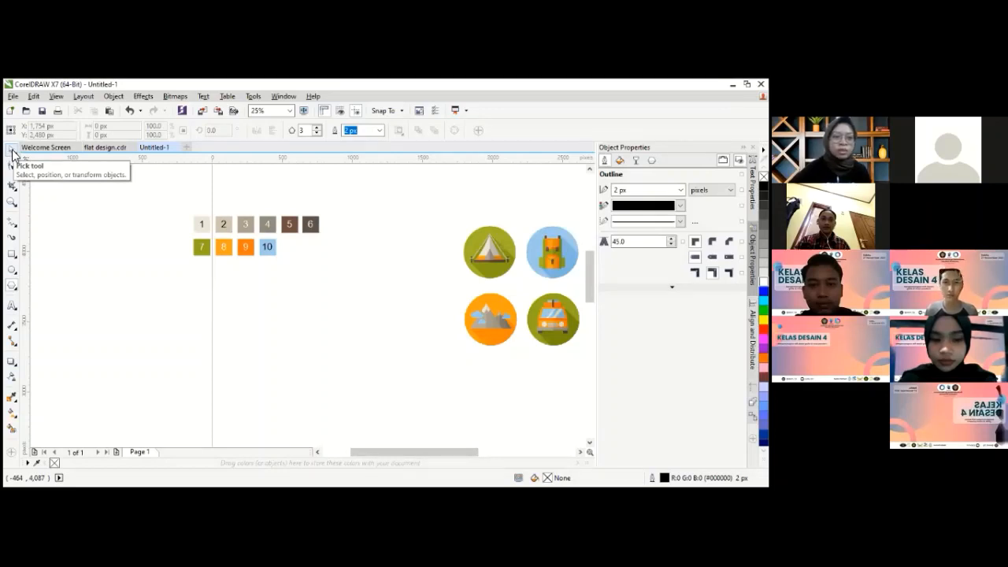
pyautogui.click(12, 153)
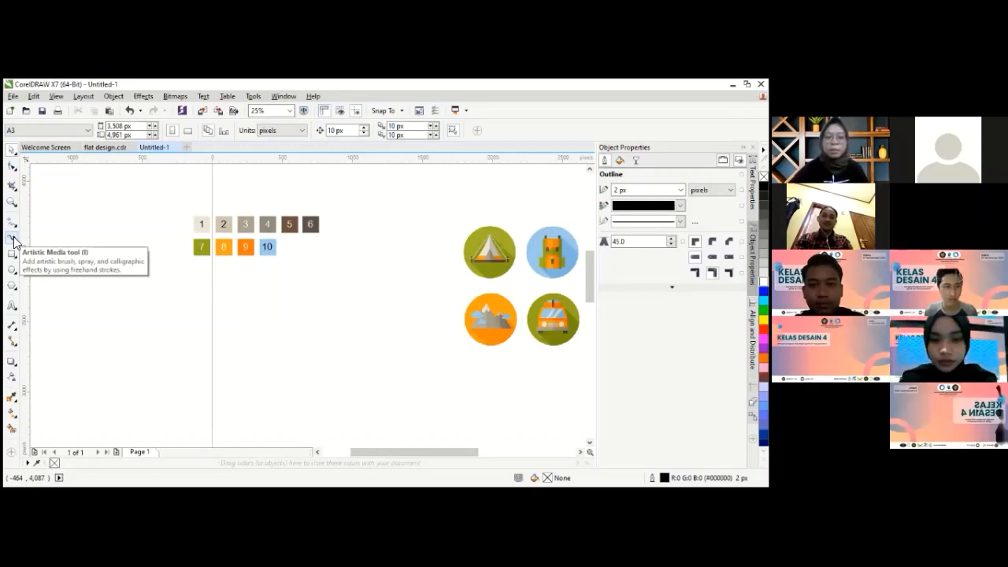
pyautogui.click(15, 289)
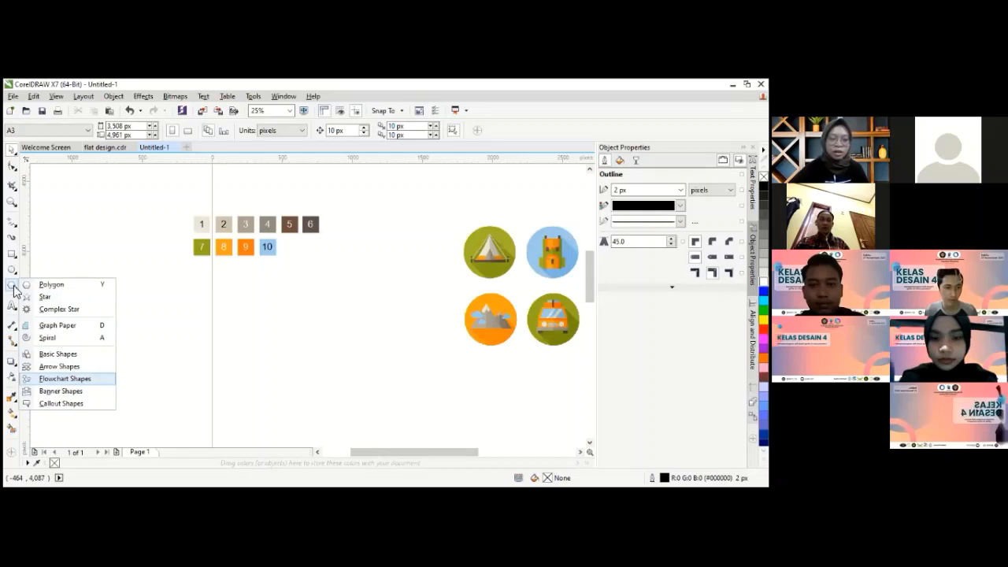
pyautogui.click(12, 310)
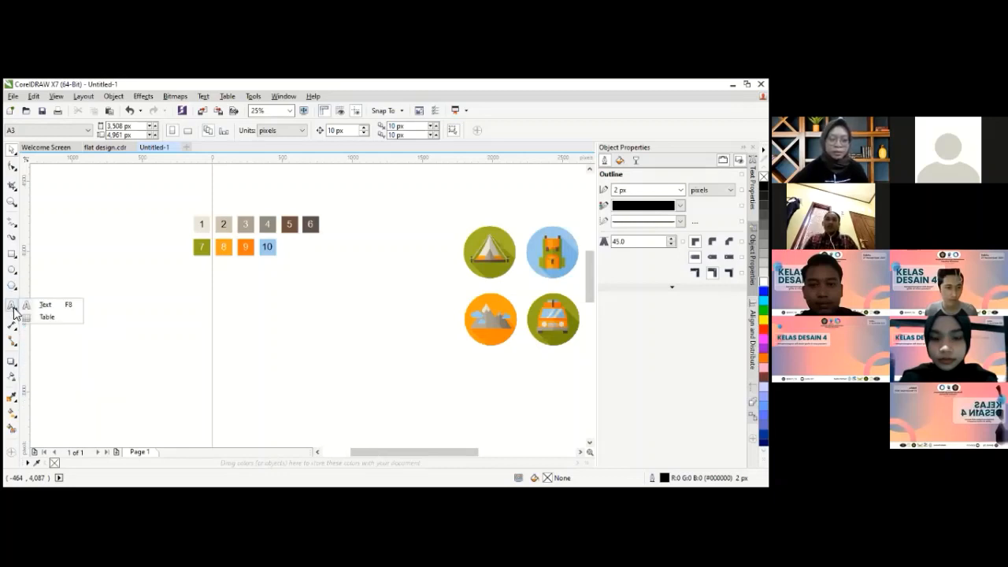
pyautogui.moveTo(16, 334)
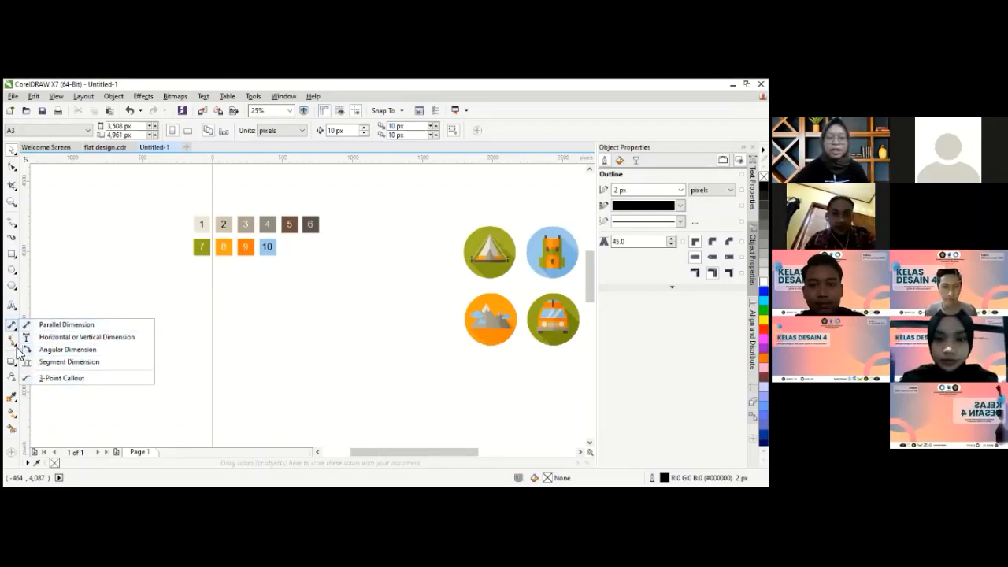
pyautogui.moveTo(18, 352)
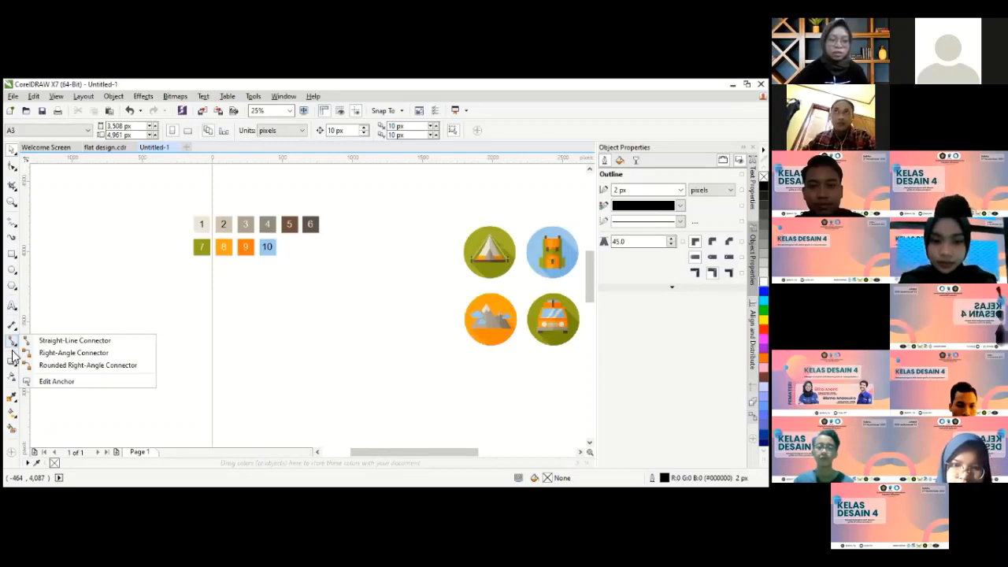
pyautogui.click(14, 364)
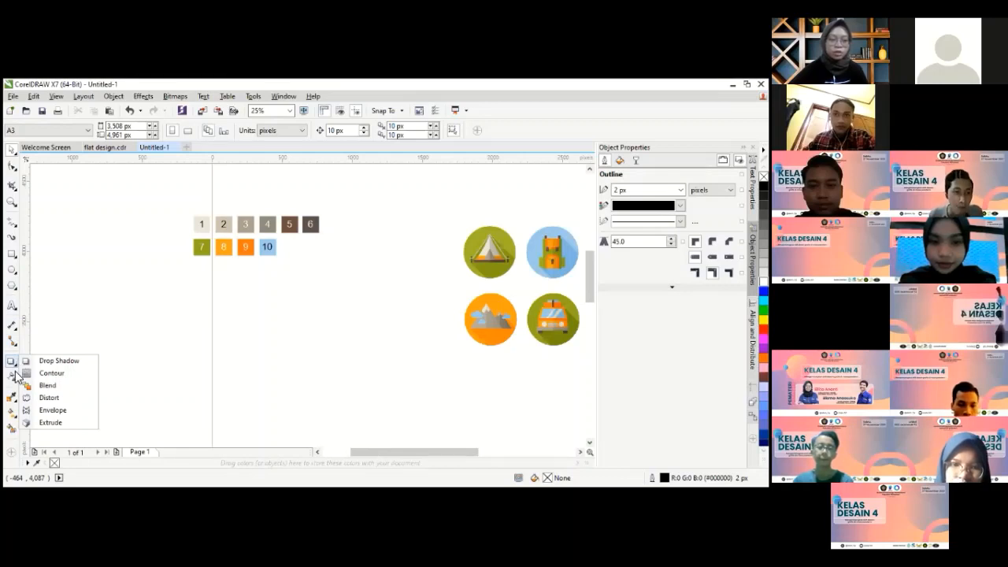
pyautogui.click(13, 380)
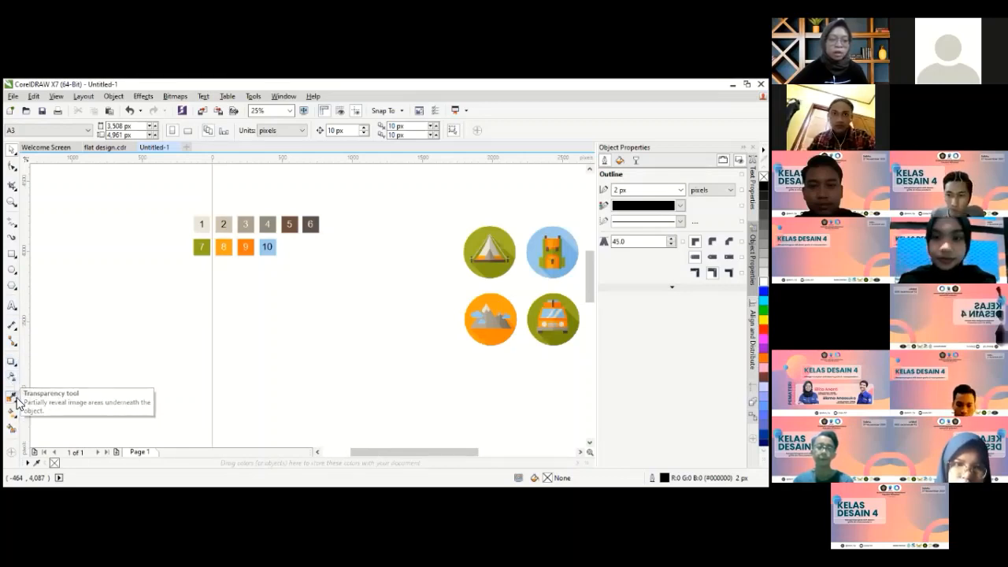
pyautogui.click(17, 403)
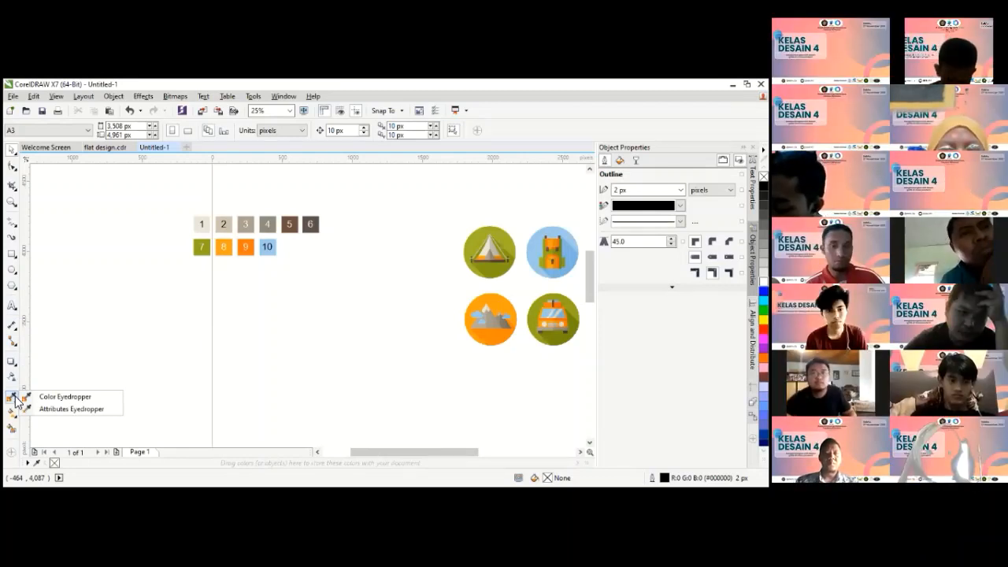
pyautogui.click(13, 412)
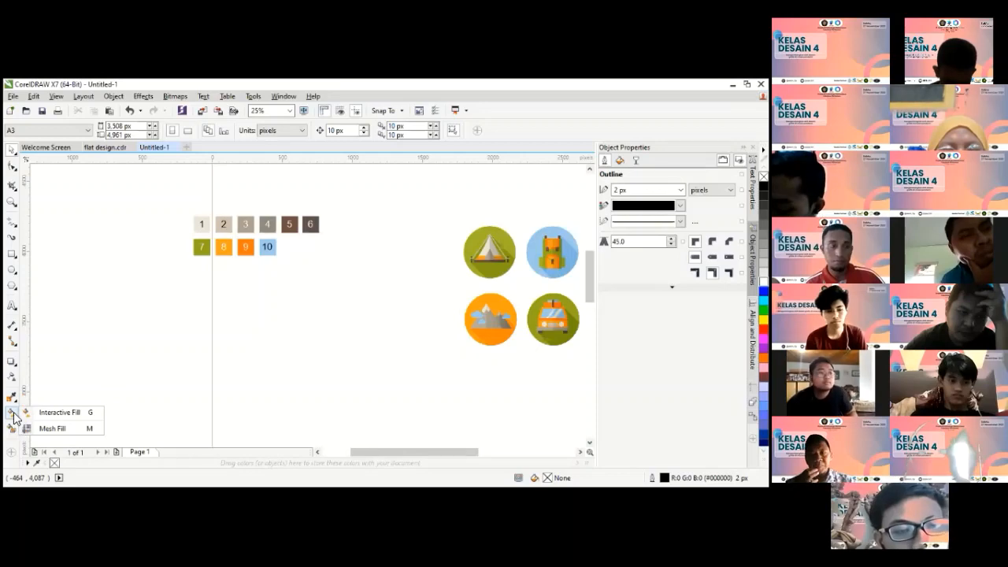
pyautogui.click(12, 149)
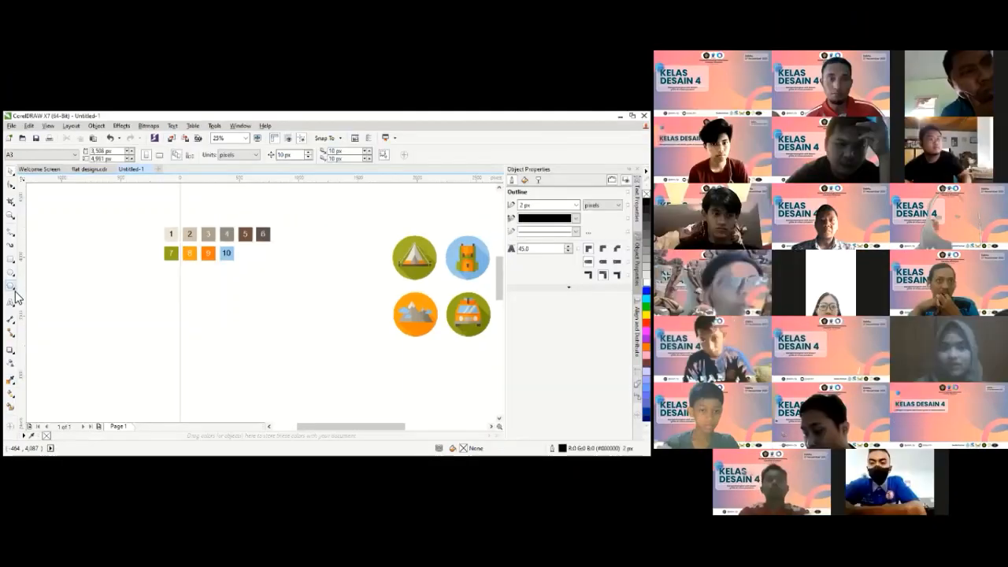
# - Draw a three-sided polygon about 350 × 370 px between the colour swatches and the reference icons
pyautogui.click(19, 289)
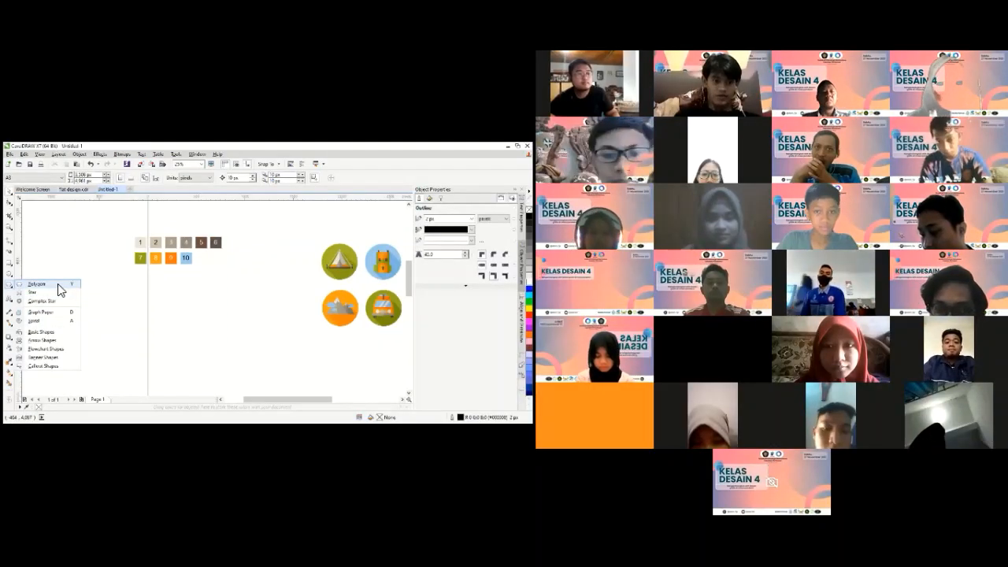
pyautogui.click(57, 283)
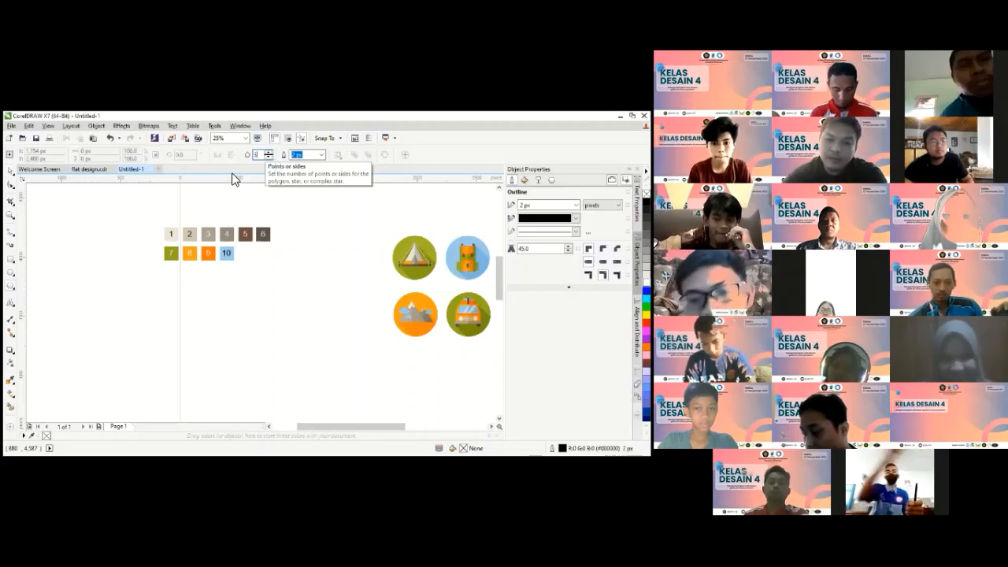
pyautogui.moveTo(272, 258); pyautogui.dragTo(321, 310)
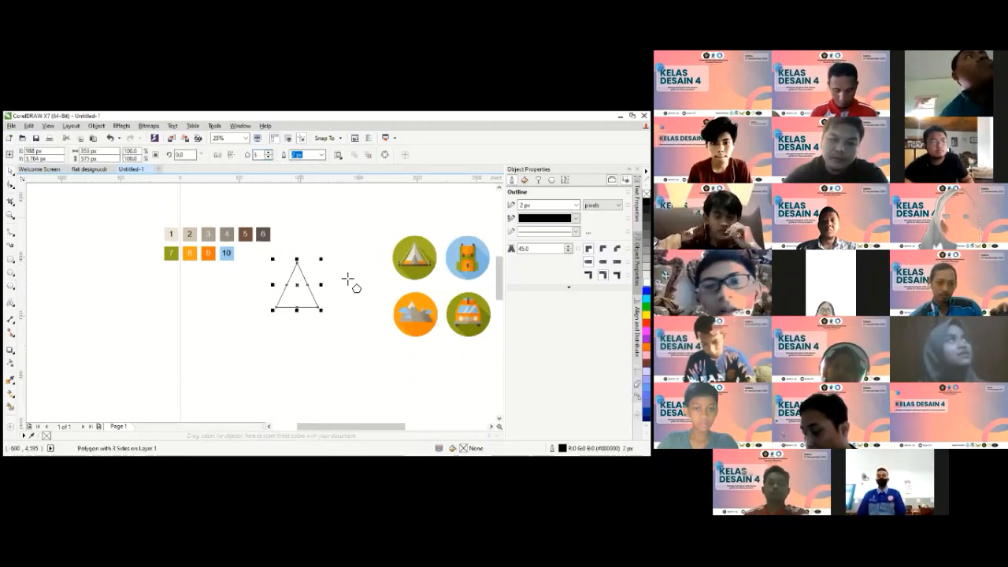
pyautogui.press('space')
pyautogui.click(305, 237)
pyautogui.scroll(1, 265, 281)
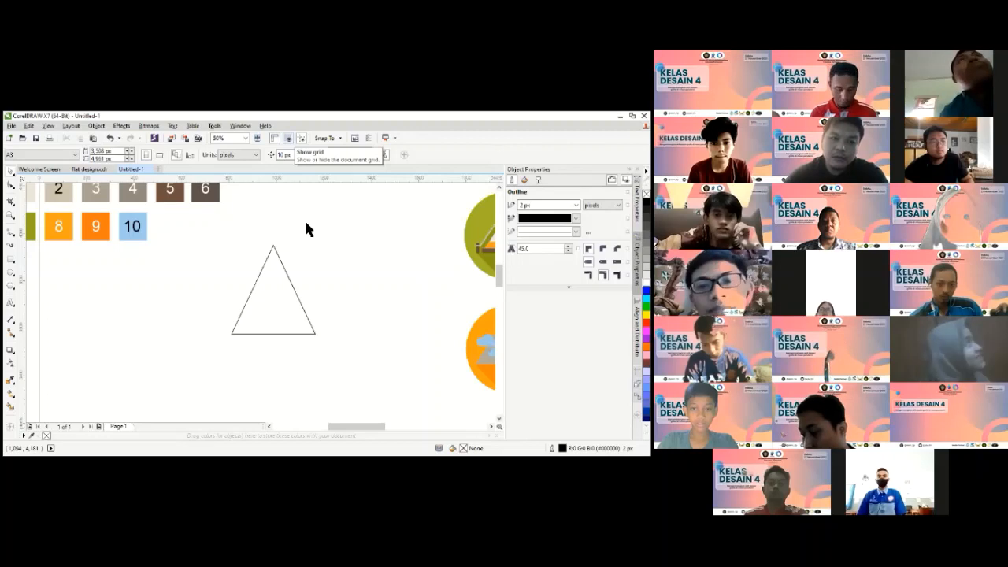
# - Show the document grid and move the triangle slightly up and to the right
pyautogui.click(288, 138)
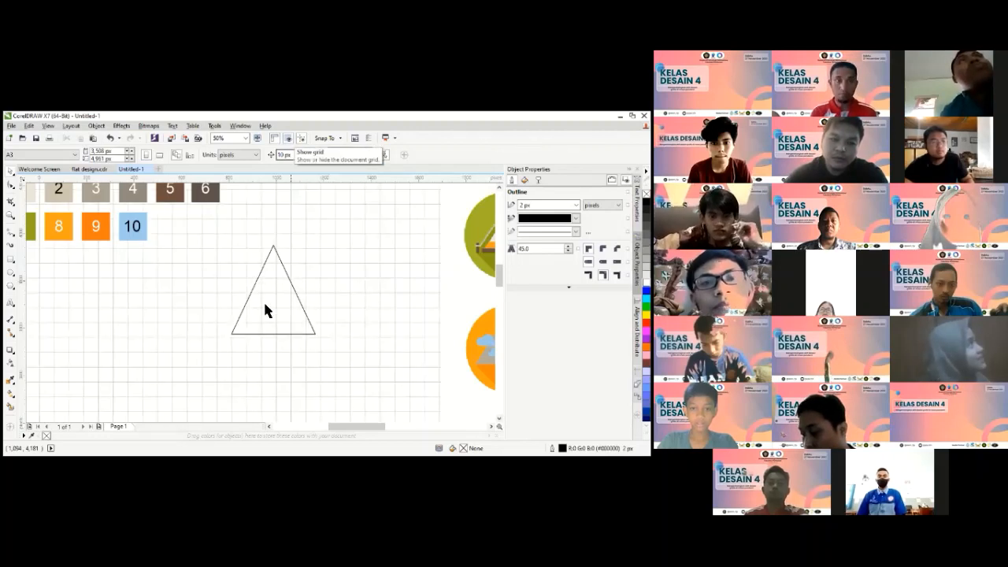
pyautogui.click(279, 299)
pyautogui.moveTo(278, 299)
pyautogui.mouseDown()
pyautogui.moveTo(289, 297)
pyautogui.moveTo(279, 299)
pyautogui.moveTo(282, 286)
pyautogui.mouseUp()
pyautogui.click(317, 242)
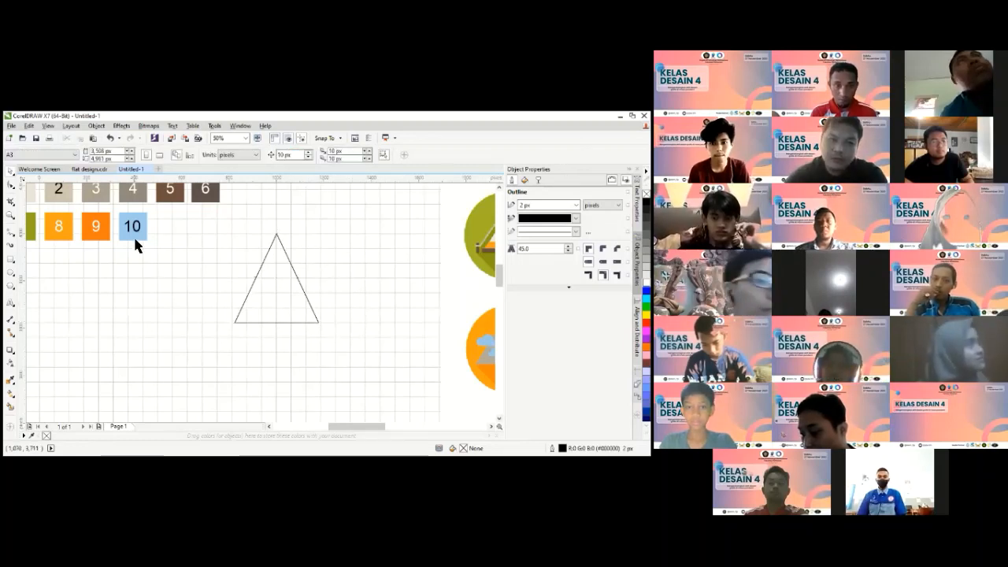
pyautogui.click(274, 249)
pyautogui.scroll(-4, 275, 288)
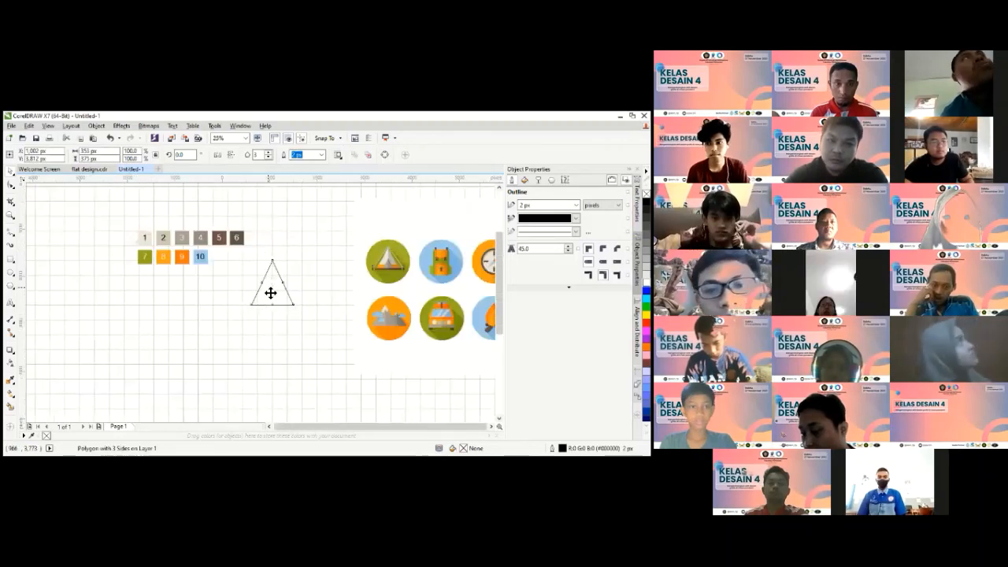
pyautogui.scroll(2, 272, 288)
pyautogui.scroll(2, 303, 287)
pyautogui.click(293, 271)
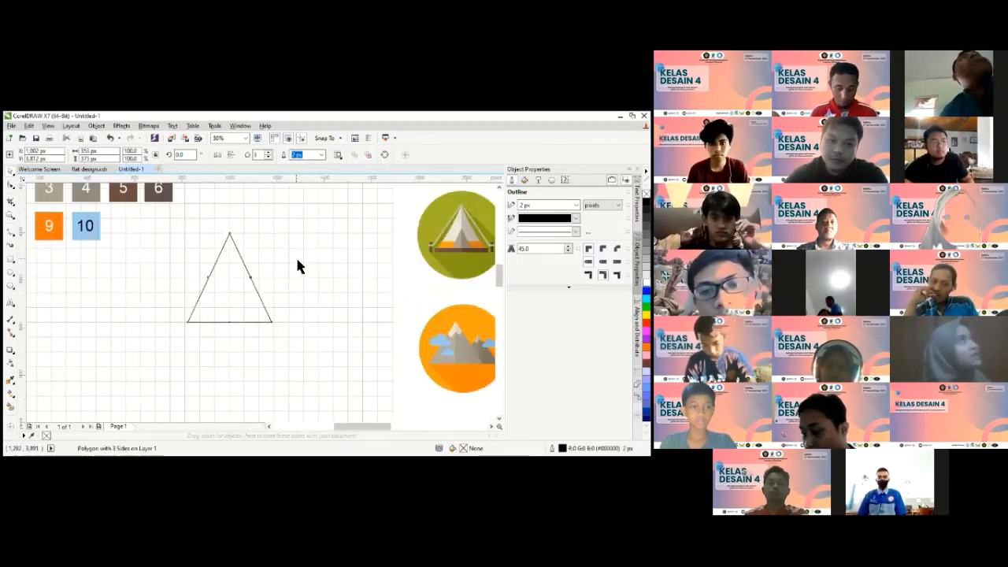
pyautogui.click(241, 278)
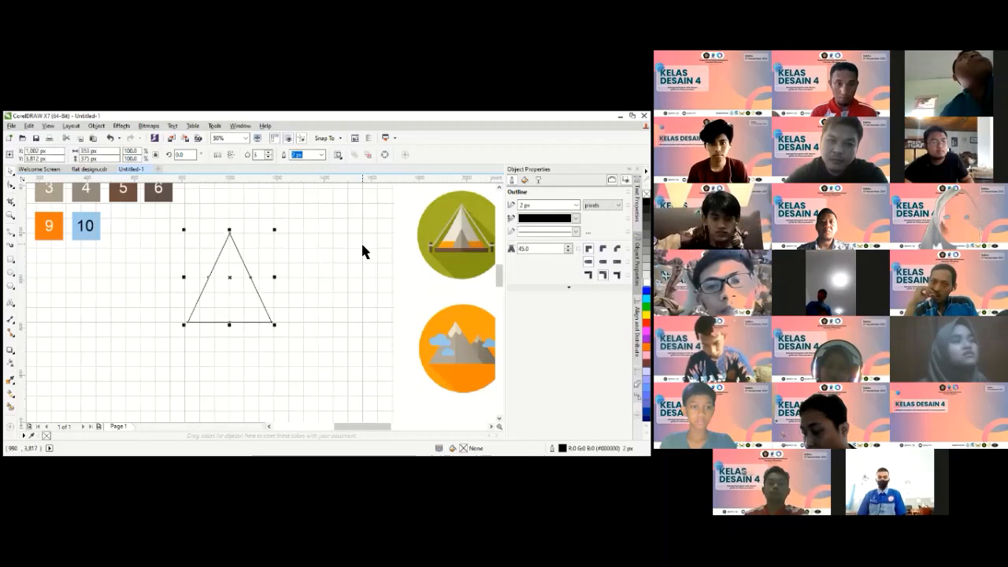
pyautogui.click(312, 259)
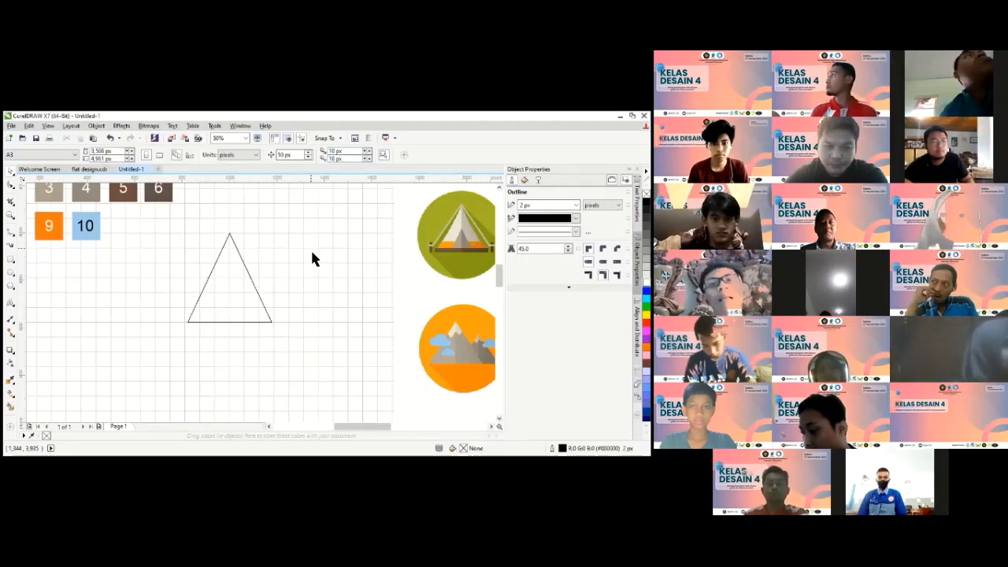
pyautogui.click(245, 283)
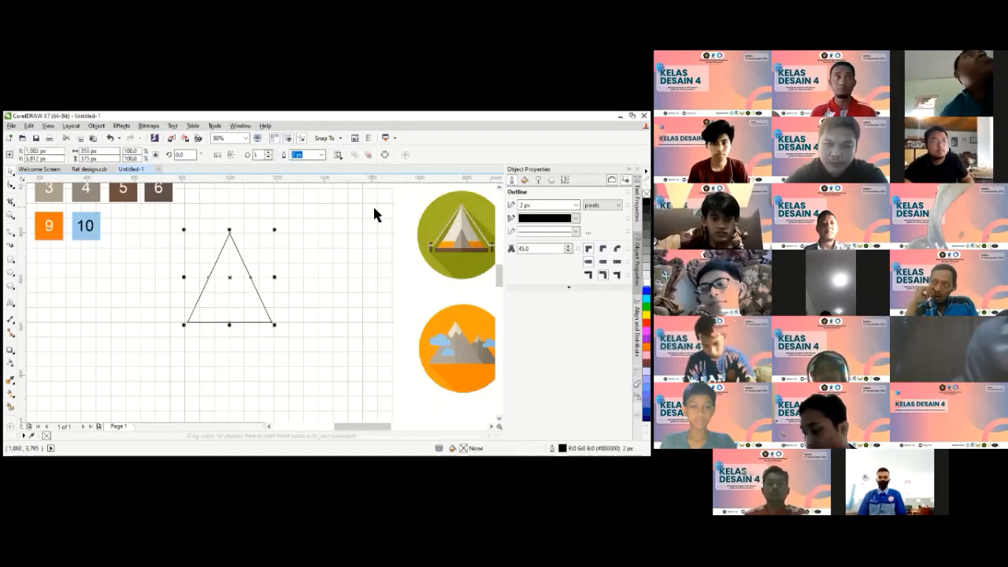
pyautogui.click(374, 207)
pyautogui.click(239, 264)
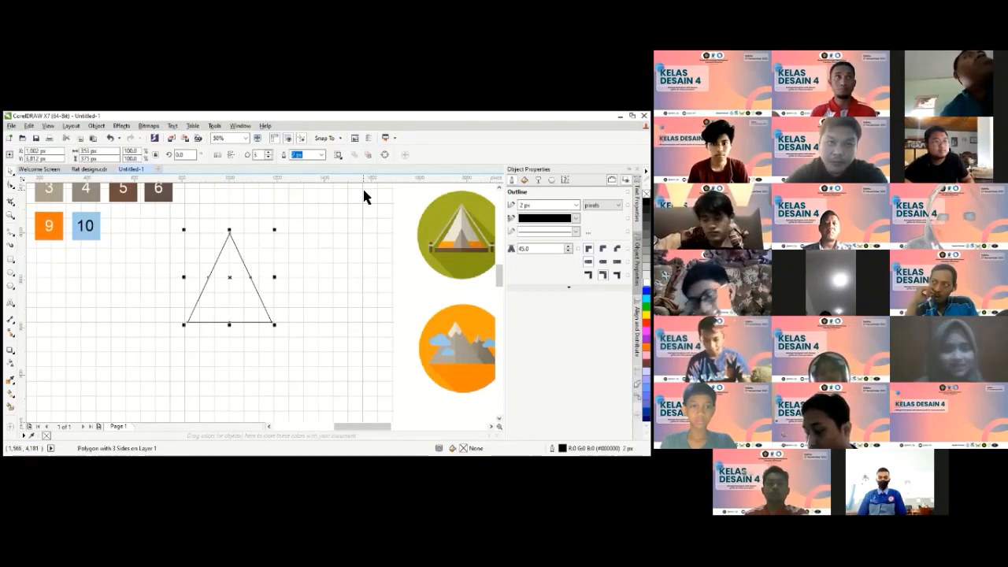
pyautogui.click(340, 242)
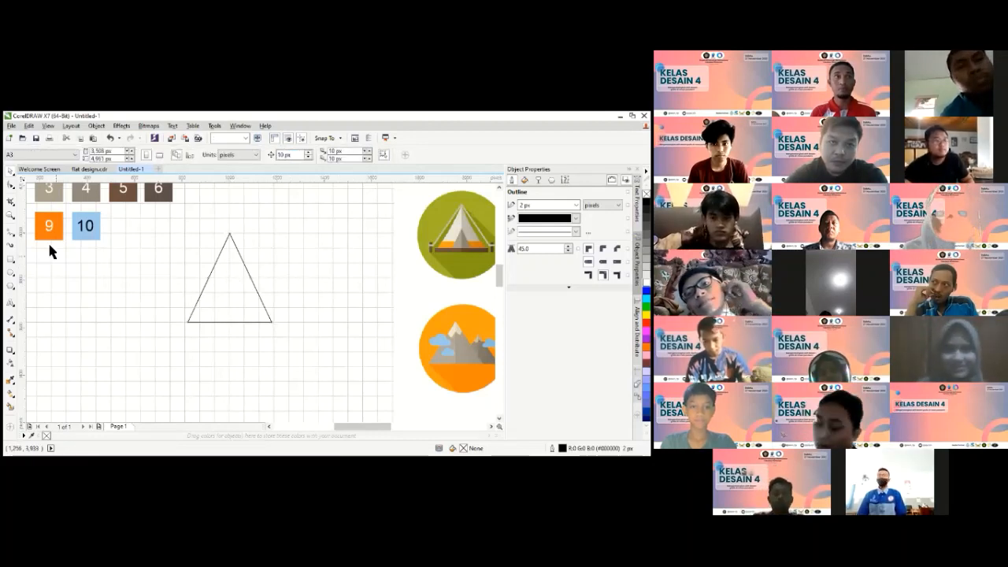
# - Draw a thin horizontal rectangle about 434 × 30 px directly under the triangle's base, extending slightly past both of its corners
pyautogui.click(11, 262)
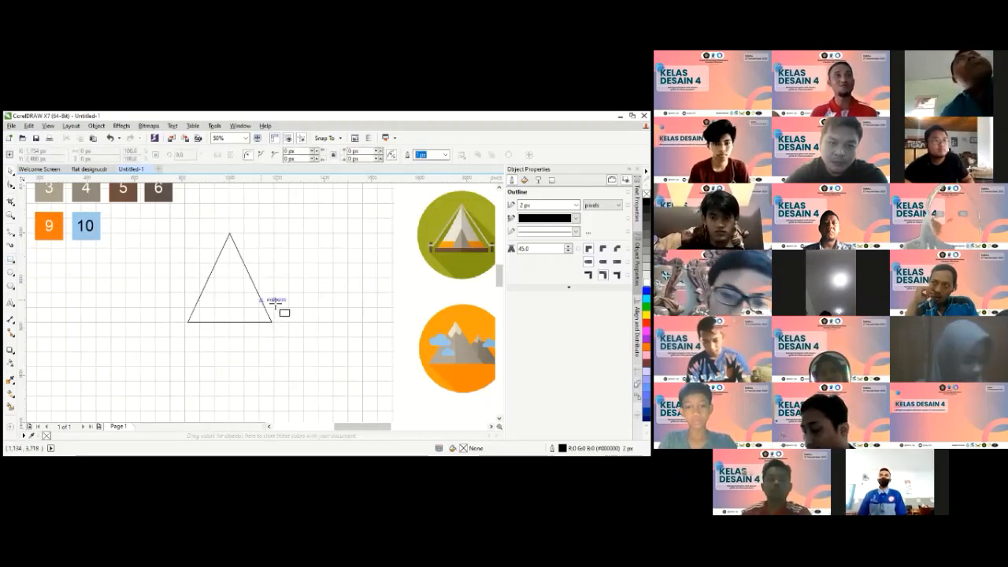
pyautogui.scroll(-3, 356, 262)
pyautogui.scroll(3, 234, 269)
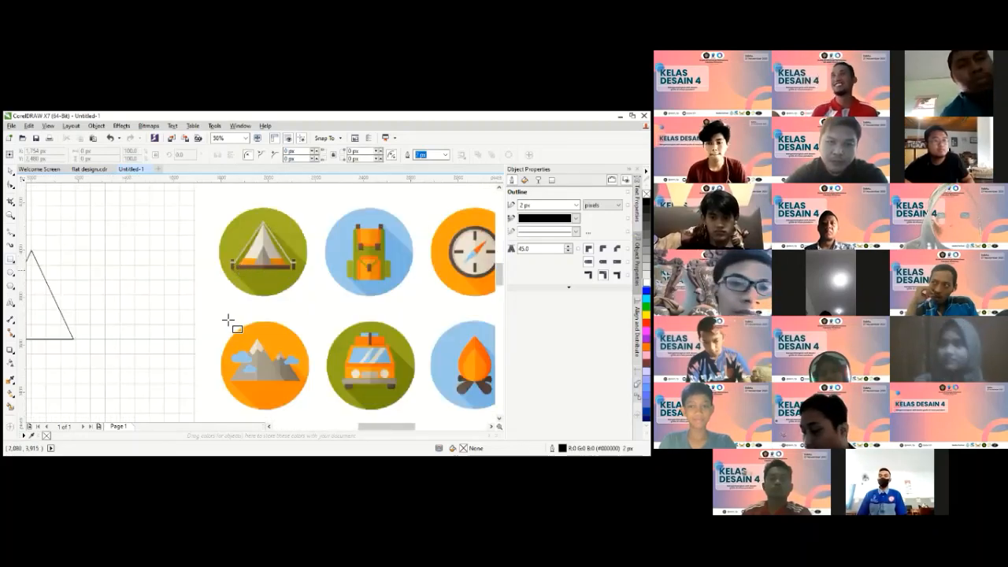
pyautogui.scroll(5, 245, 319)
pyautogui.scroll(-5, 246, 319)
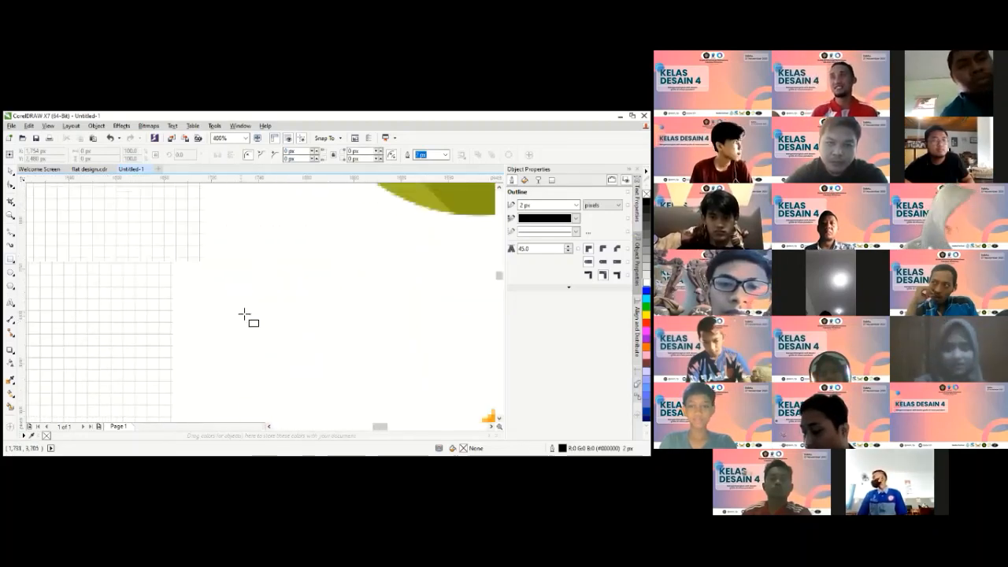
pyautogui.hscroll(-5, 220, 329)
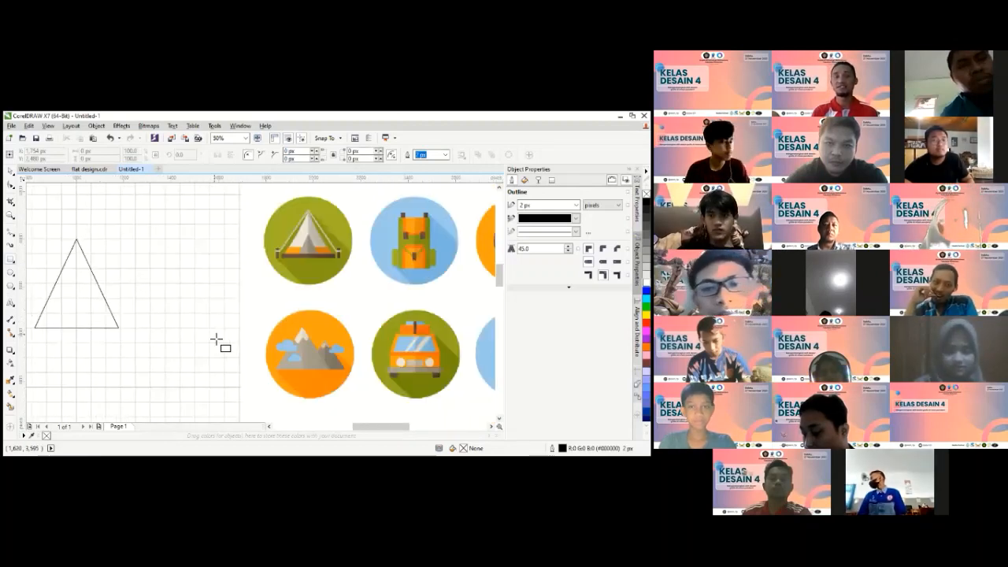
pyautogui.hscroll(-1, 174, 331)
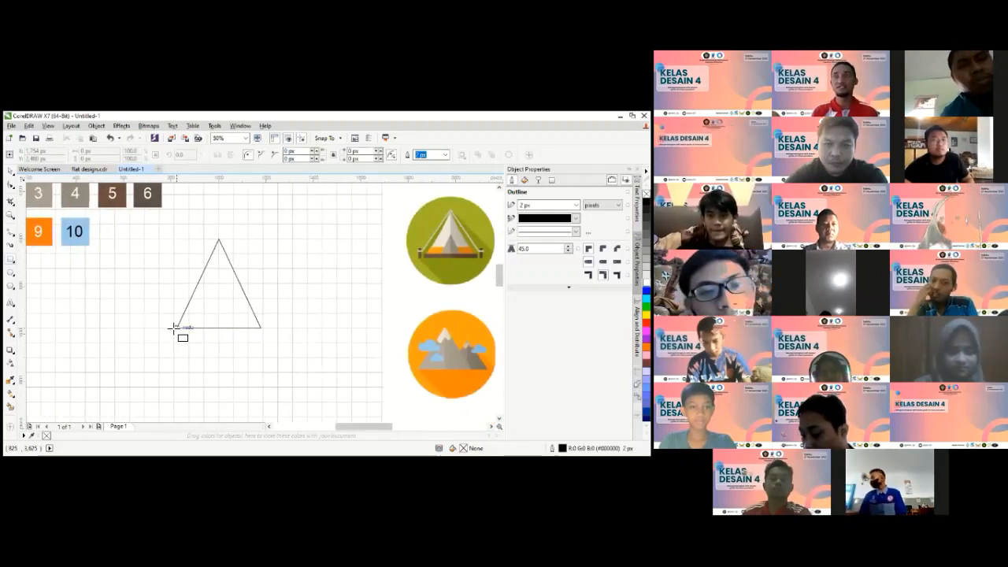
pyautogui.moveTo(166, 328); pyautogui.dragTo(271, 335)
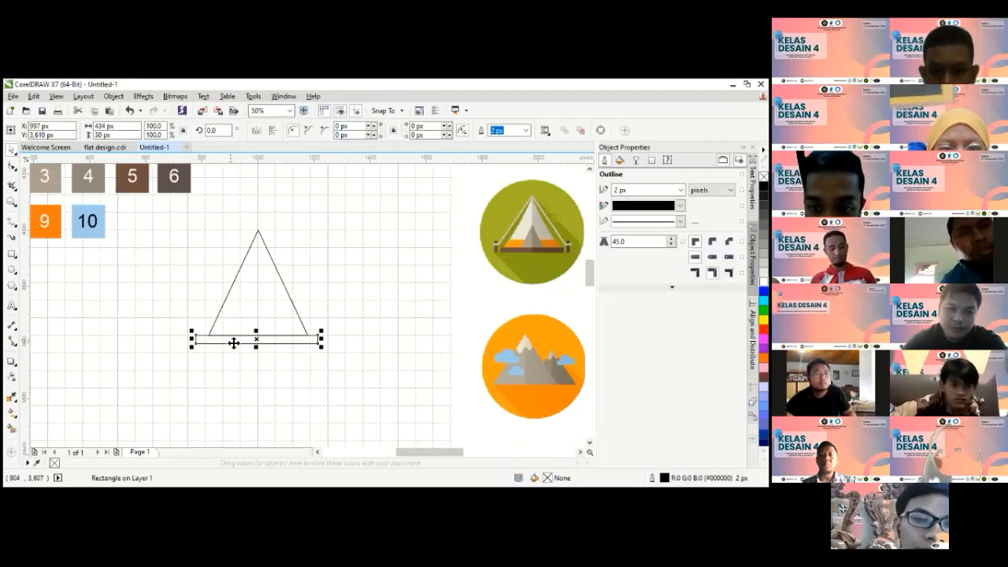
# - Centre the thin rectangle horizontally on the triangle
pyautogui.keyDown('shift'); pyautogui.click(244, 296); pyautogui.keyUp('shift')
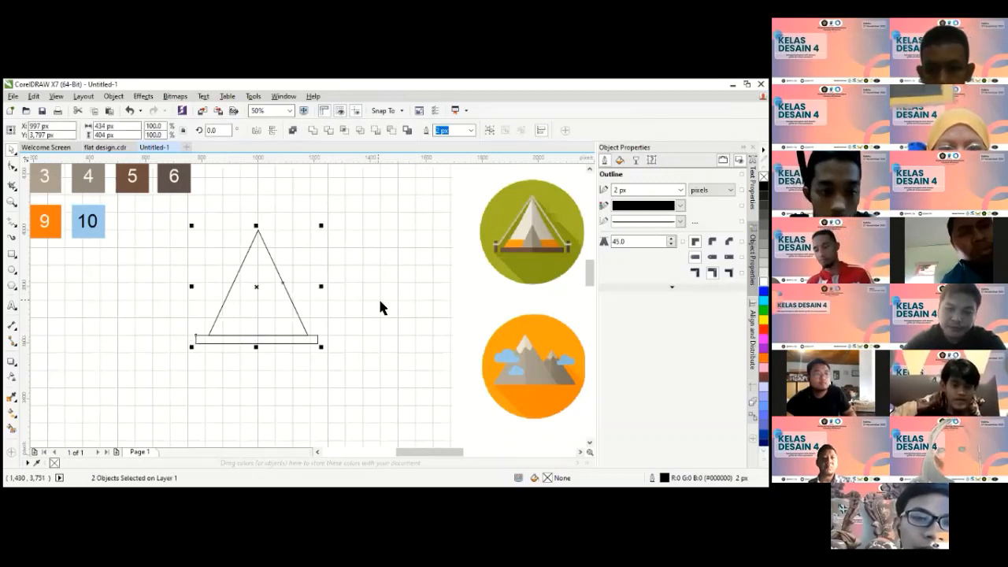
pyautogui.press('c')
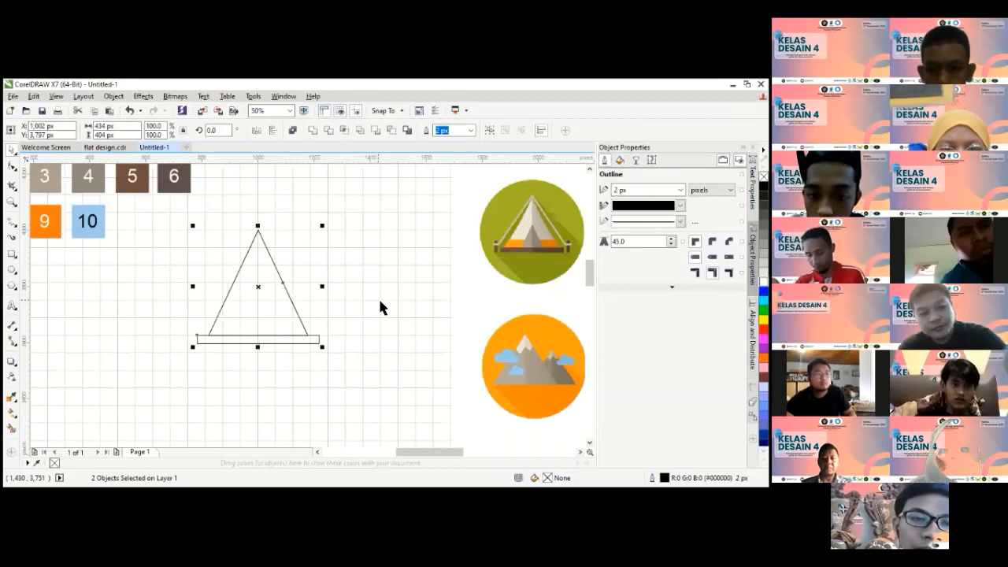
pyautogui.click(380, 301)
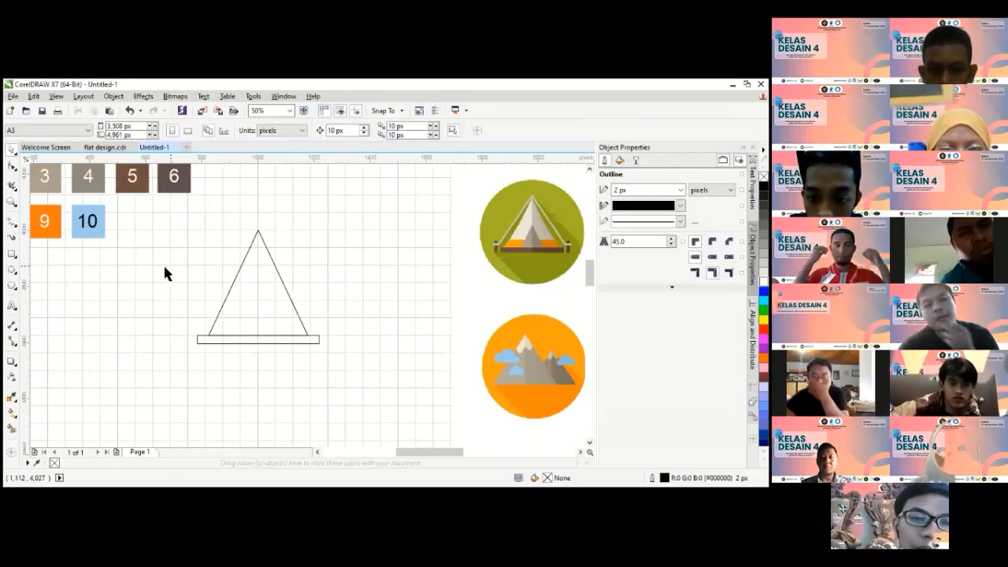
# - Draw a small three-sided polygon about 92 × 102 px inside the large triangle and move it to the middle near the base
pyautogui.click(246, 293)
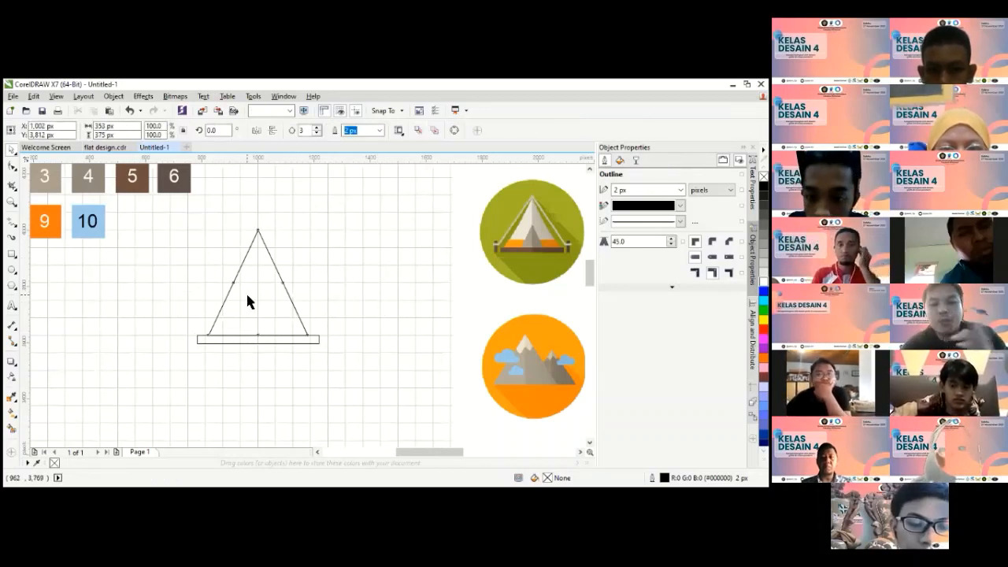
pyautogui.scroll(-1, 397, 256)
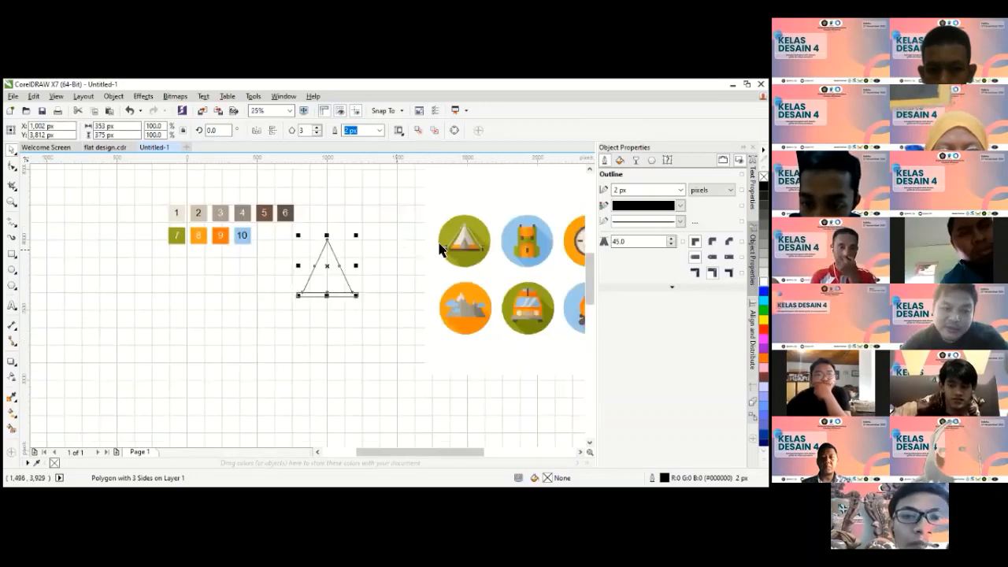
pyautogui.scroll(2, 319, 278)
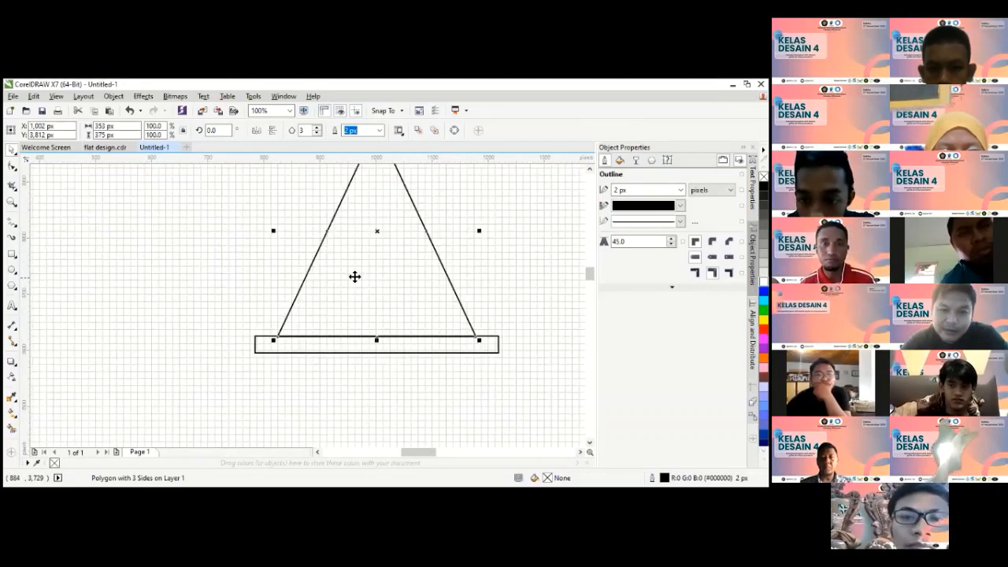
pyautogui.scroll(-1, 308, 260)
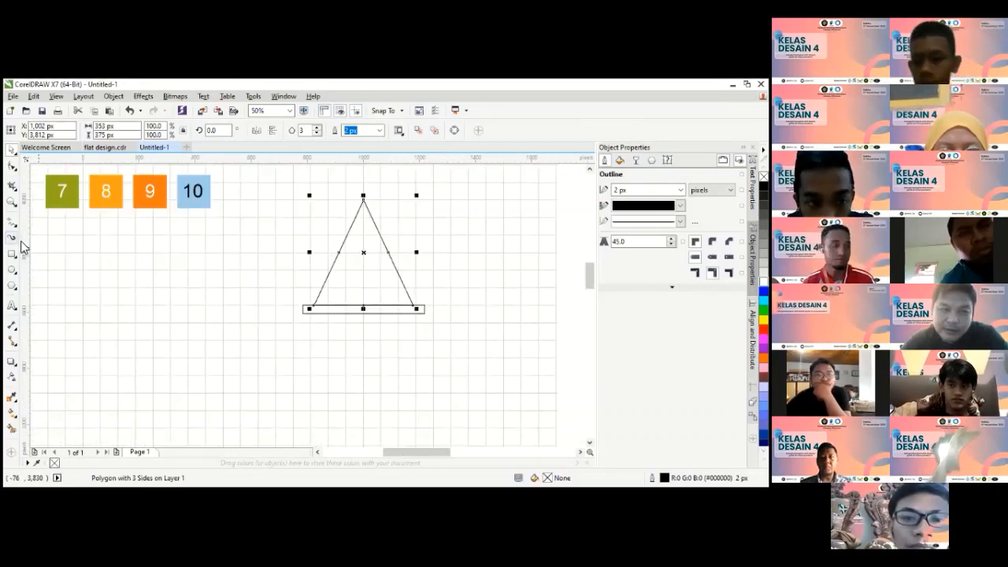
pyautogui.click(12, 288)
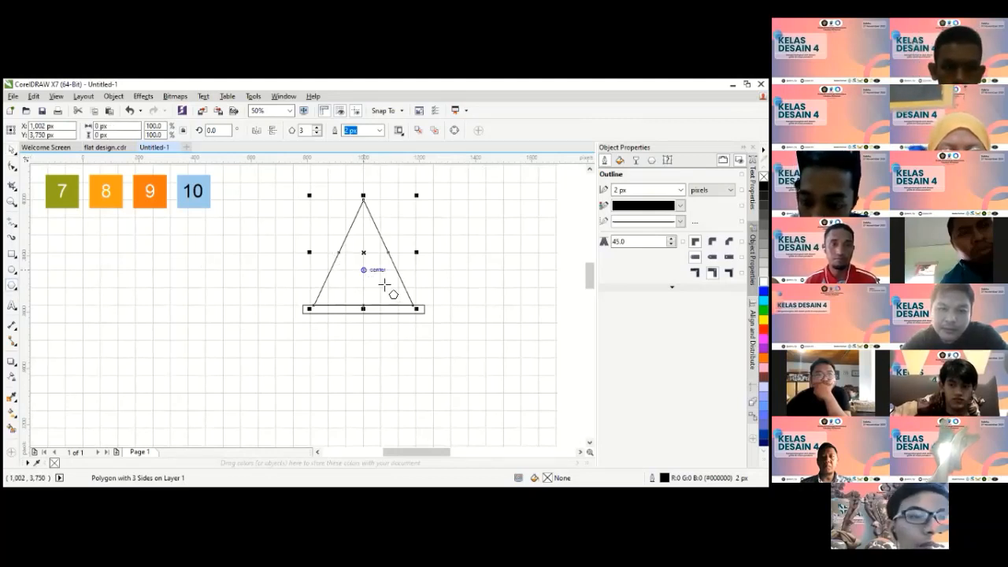
pyautogui.moveTo(357, 264); pyautogui.dragTo(389, 298)
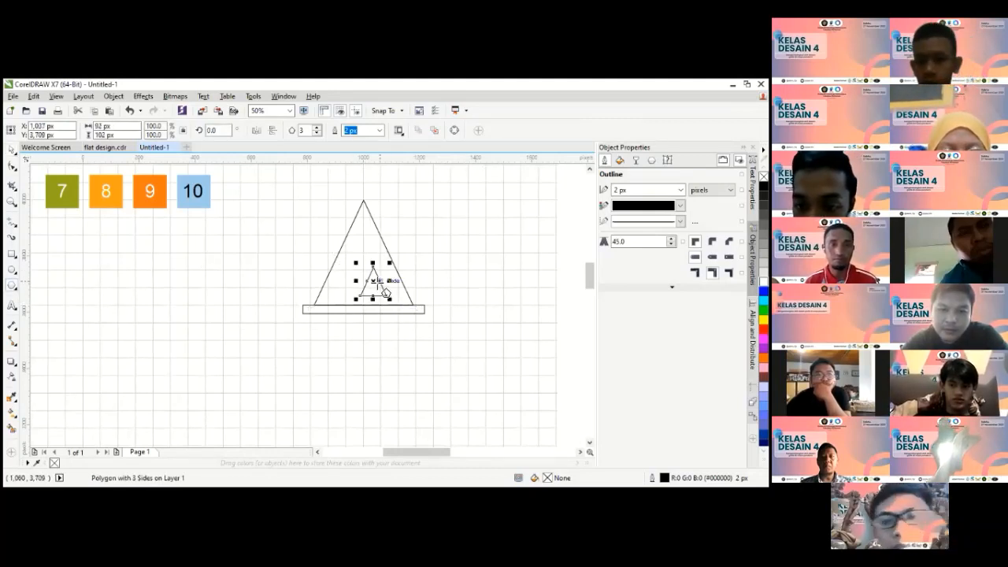
pyautogui.click(11, 150)
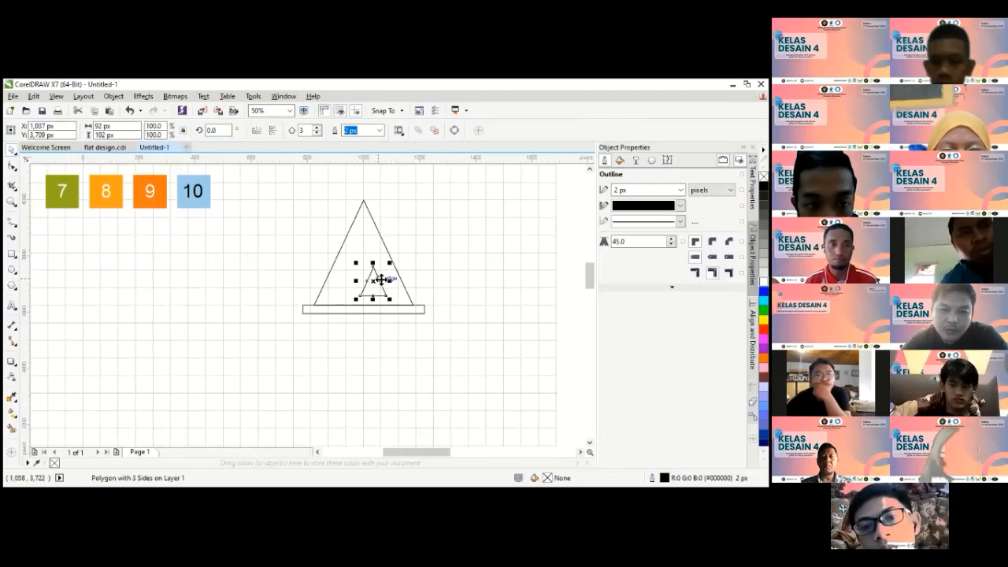
pyautogui.moveTo(387, 279); pyautogui.dragTo(372, 287)
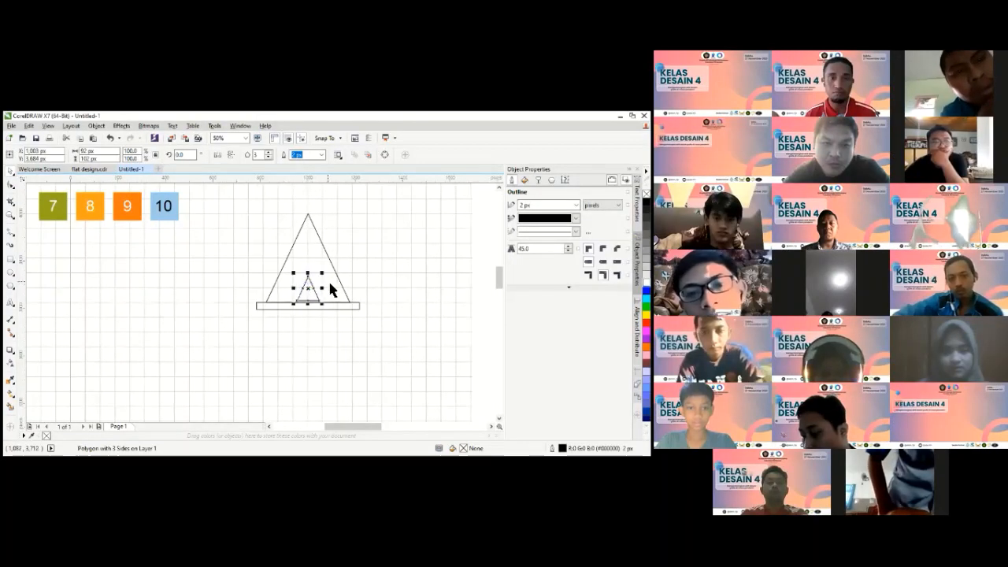
# - Align the small triangle with the large one, centred horizontally and with its bottom edge on the large triangle's base
pyautogui.keyDown('shift'); pyautogui.click(344, 300); pyautogui.keyUp('shift')
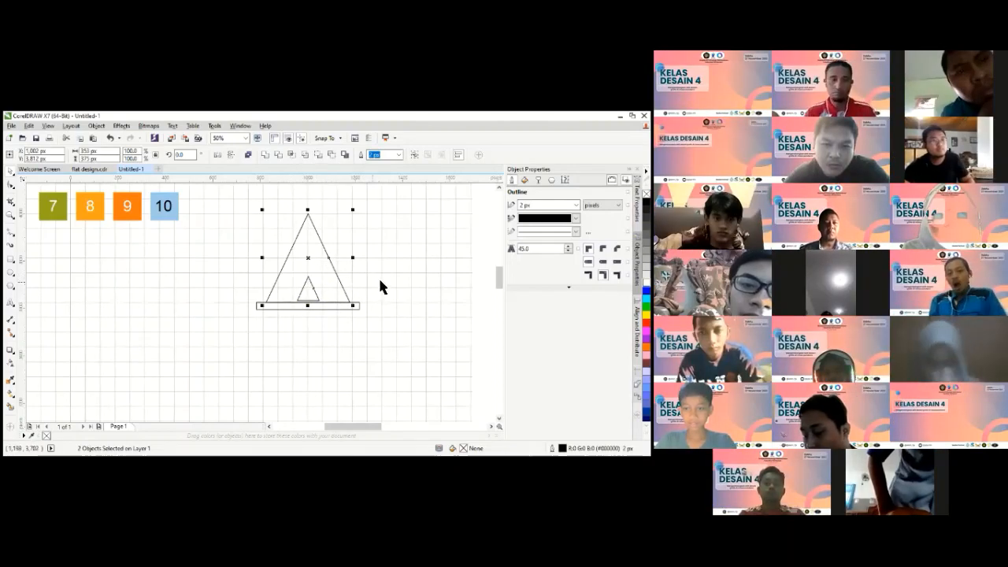
pyautogui.click(306, 293)
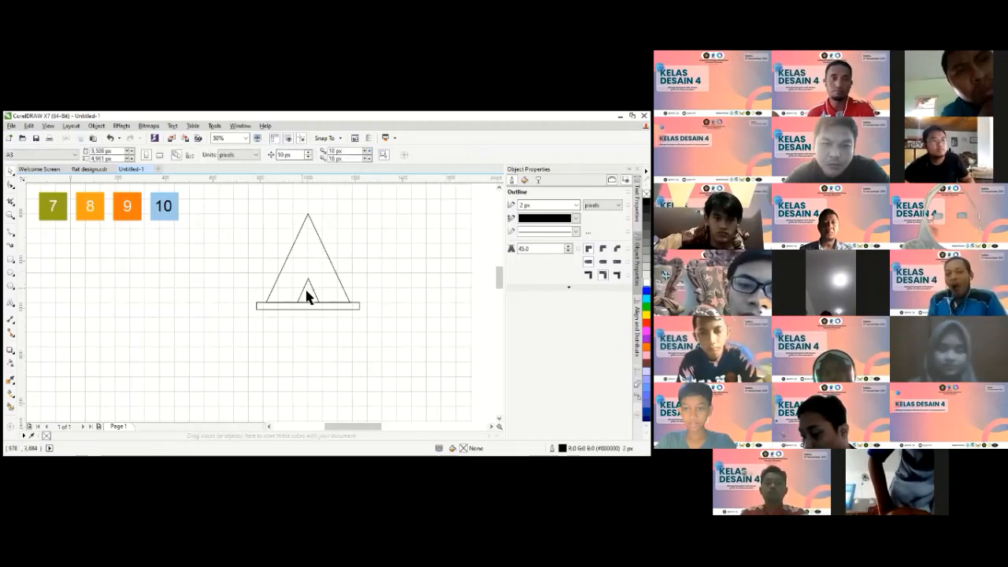
pyautogui.click(313, 288)
pyautogui.click(282, 291)
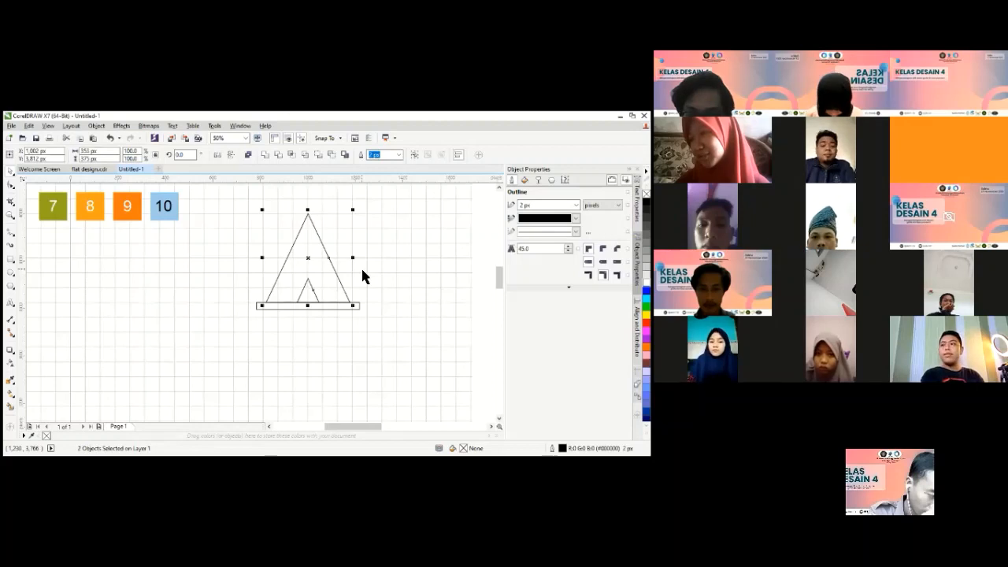
pyautogui.click(384, 273)
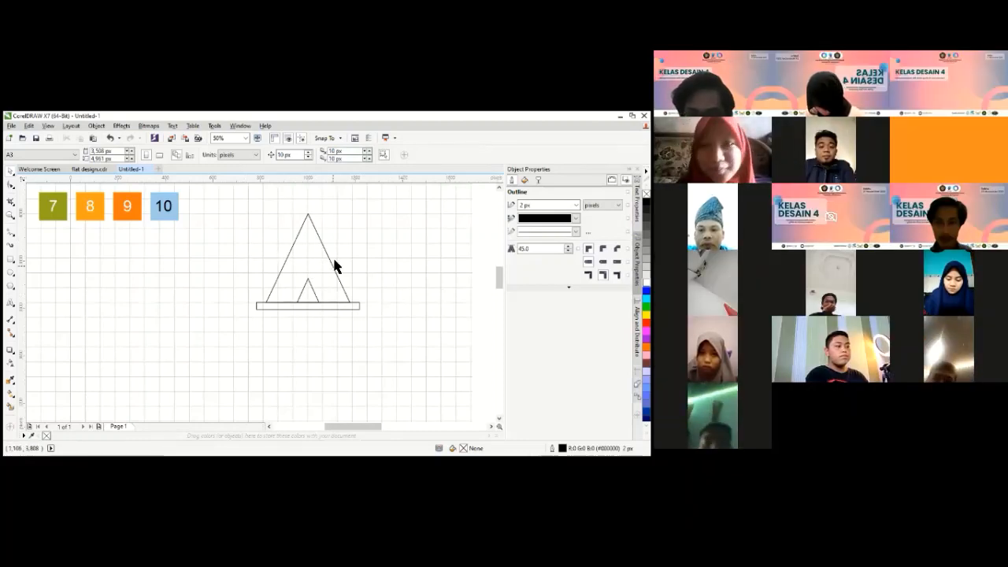
# - Enlarge the small inner triangle to about 106 × 125 px and centre it horizontally on the large triangle again
pyautogui.click(311, 285)
pyautogui.moveTo(308, 275); pyautogui.dragTo(329, 294)
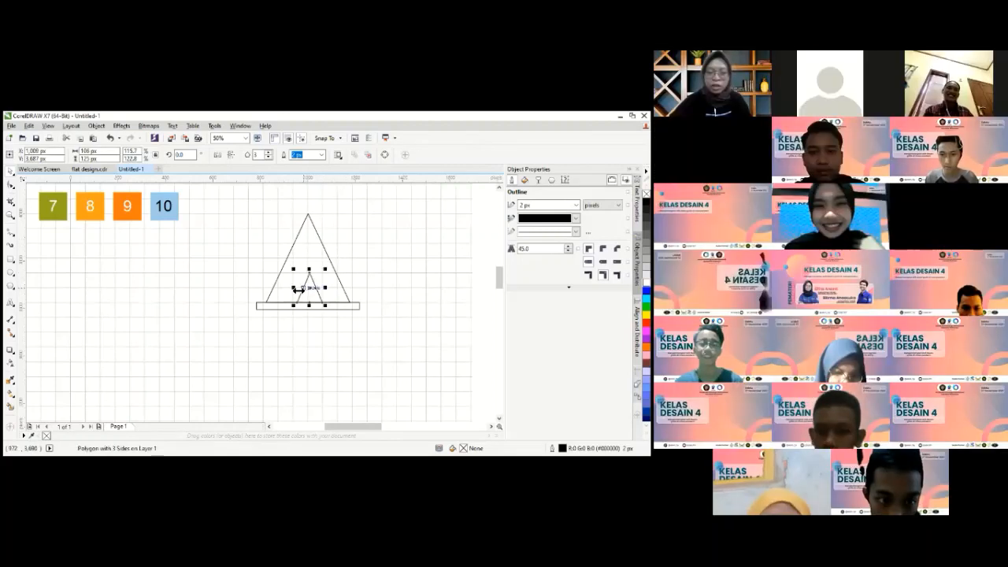
pyautogui.click(334, 293)
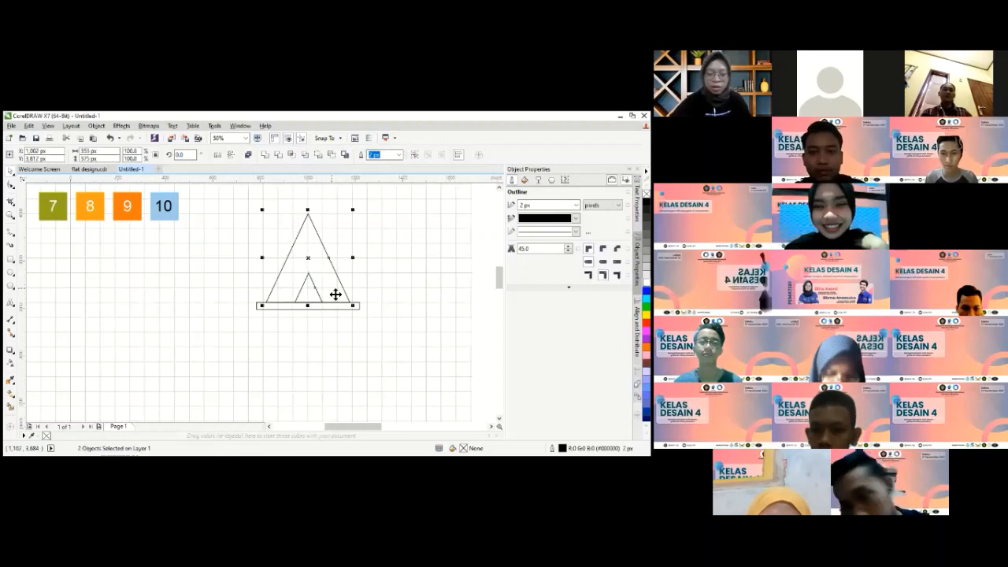
pyautogui.click(368, 265)
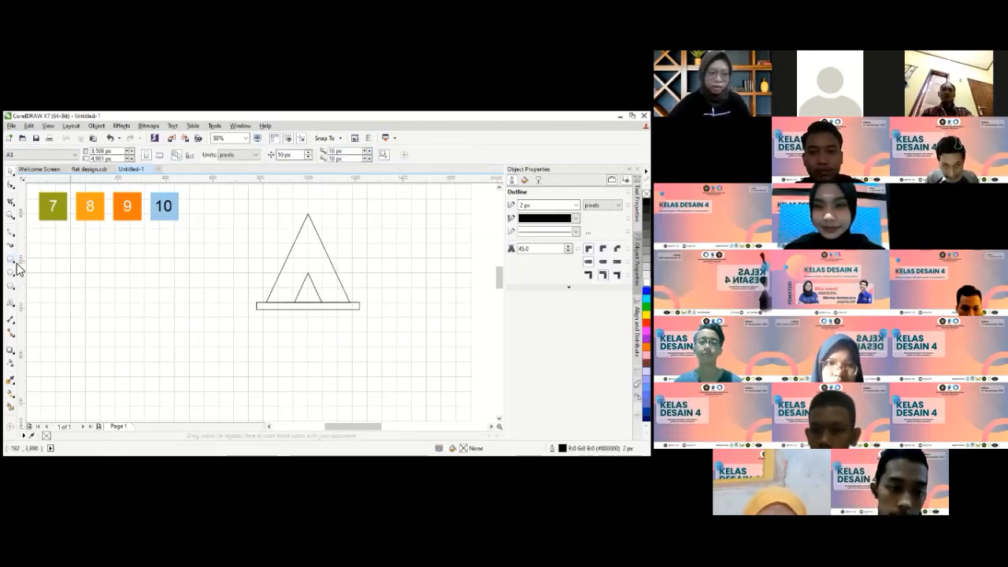
pyautogui.scroll(-2, 372, 282)
pyautogui.hscroll(3, 368, 280)
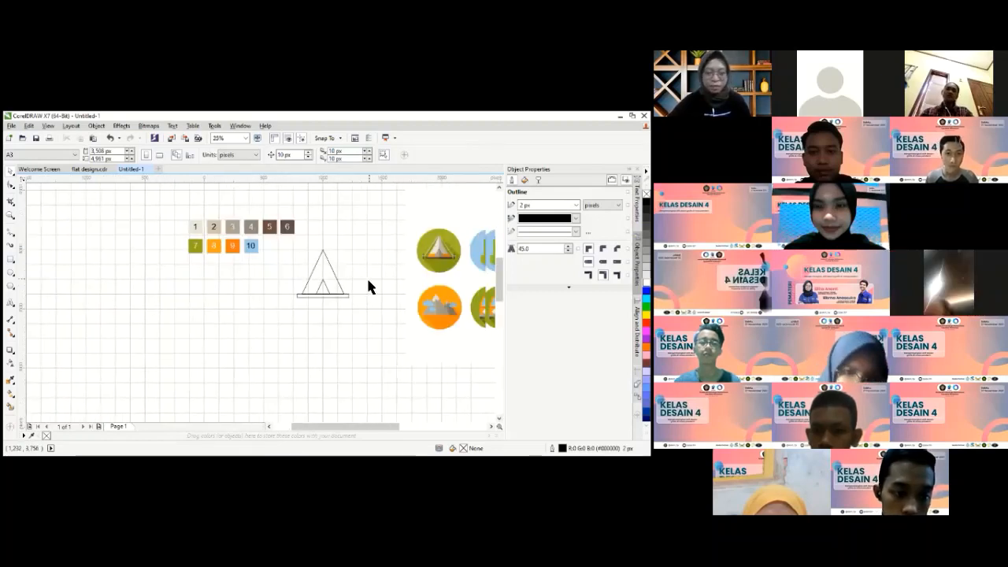
pyautogui.scroll(2, 350, 267)
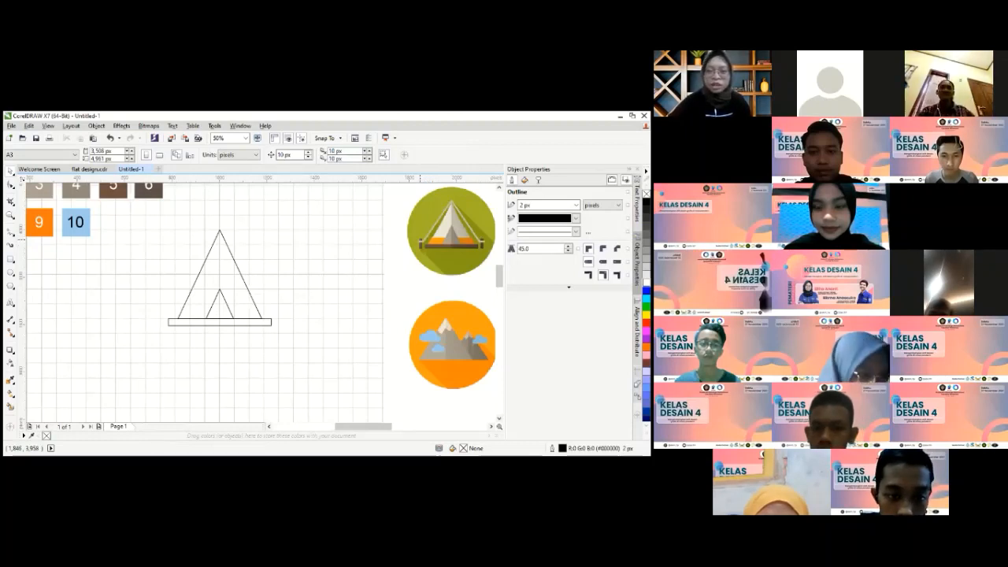
pyautogui.scroll(-2, 415, 242)
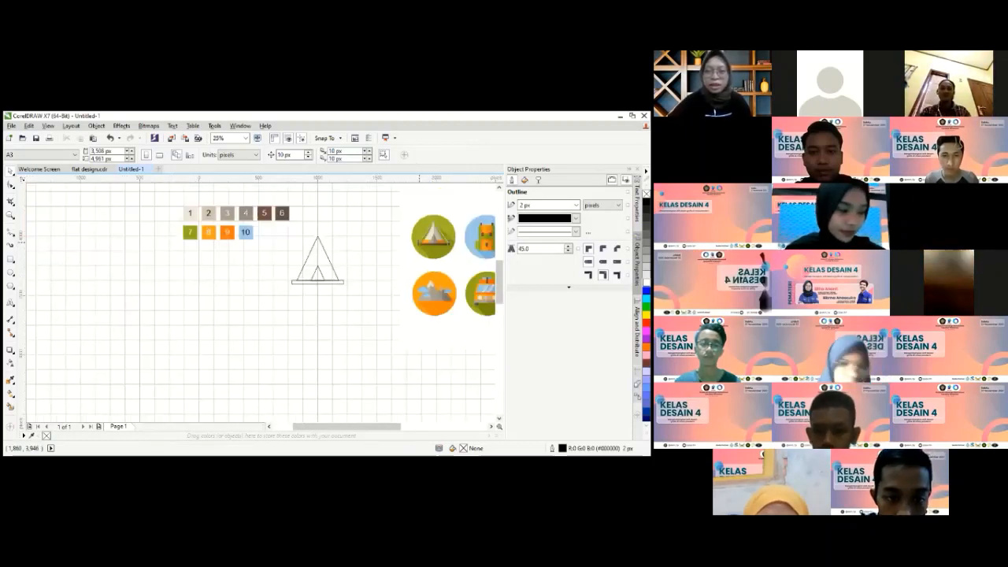
pyautogui.scroll(-4, 348, 262)
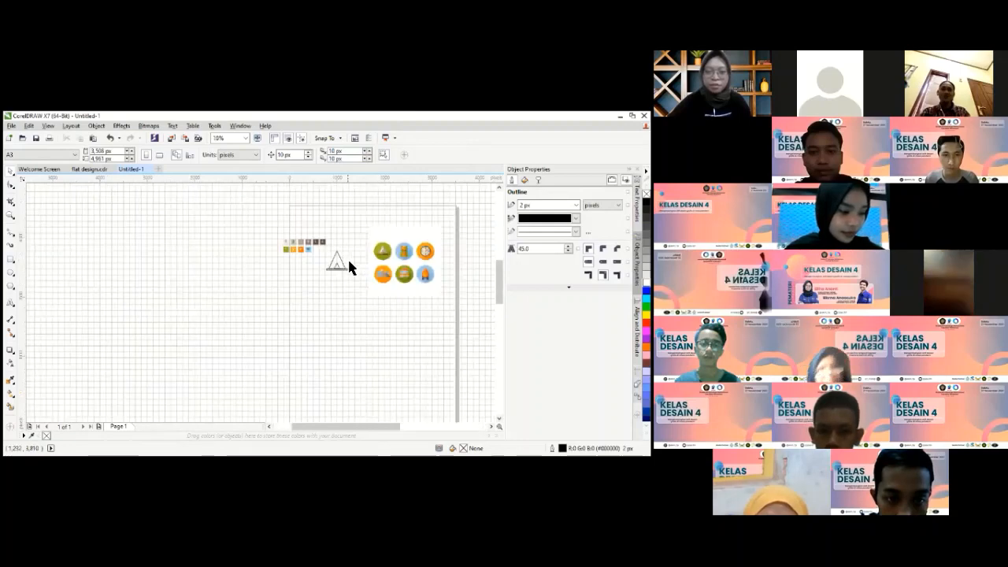
# - Draw a small upright rectangle about 36 × 66 px just beyond the right end of the tent's base bar as a peg
pyautogui.scroll(6, 232, 270)
pyautogui.scroll(-2, 228, 286)
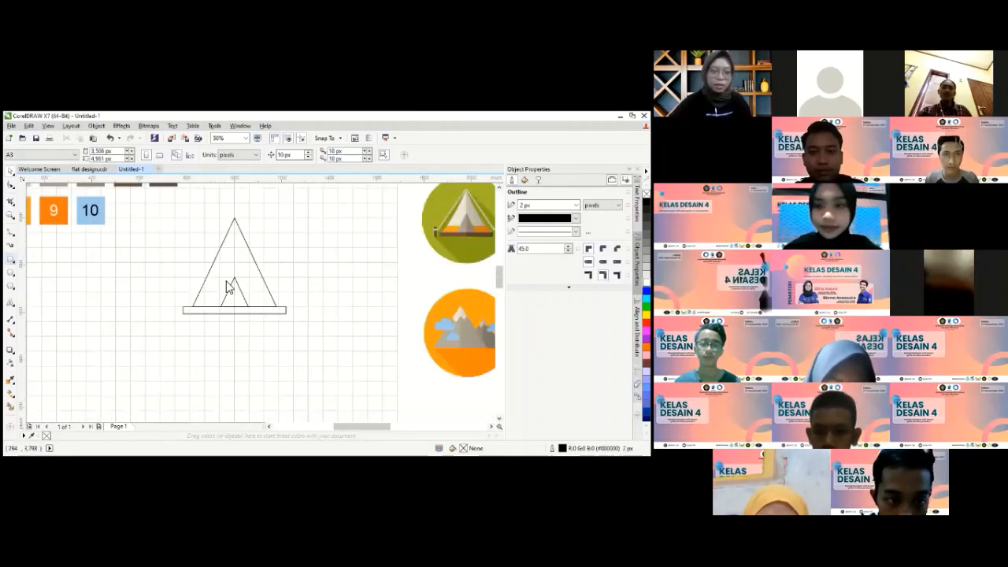
pyautogui.press('F6')
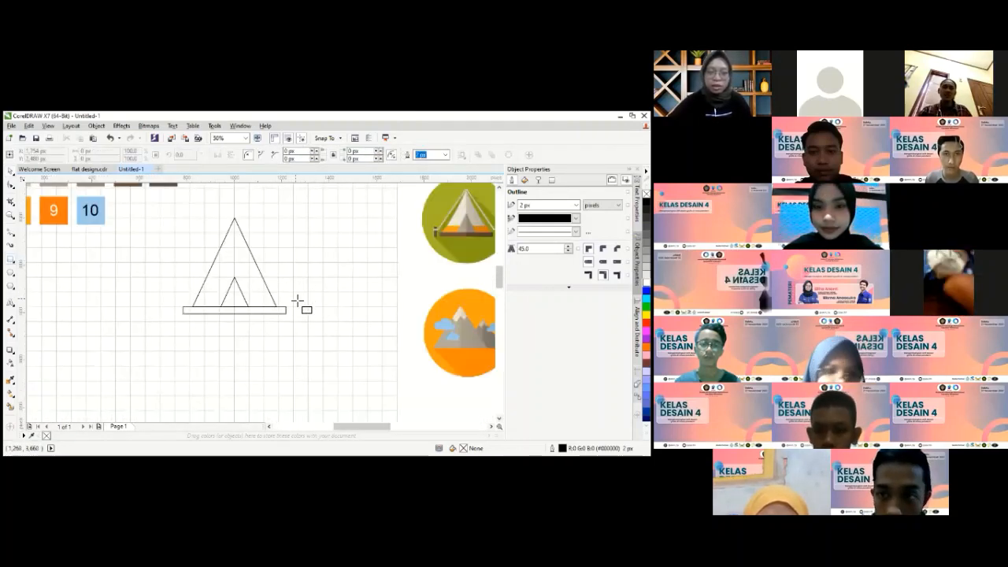
pyautogui.moveTo(296, 312); pyautogui.dragTo(302, 298)
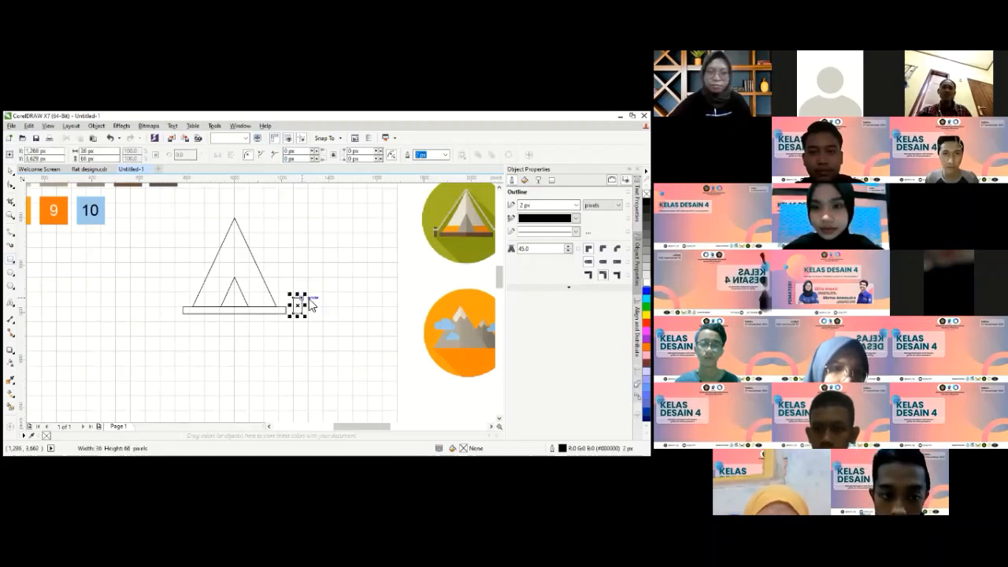
pyautogui.click(17, 170)
pyautogui.click(124, 170)
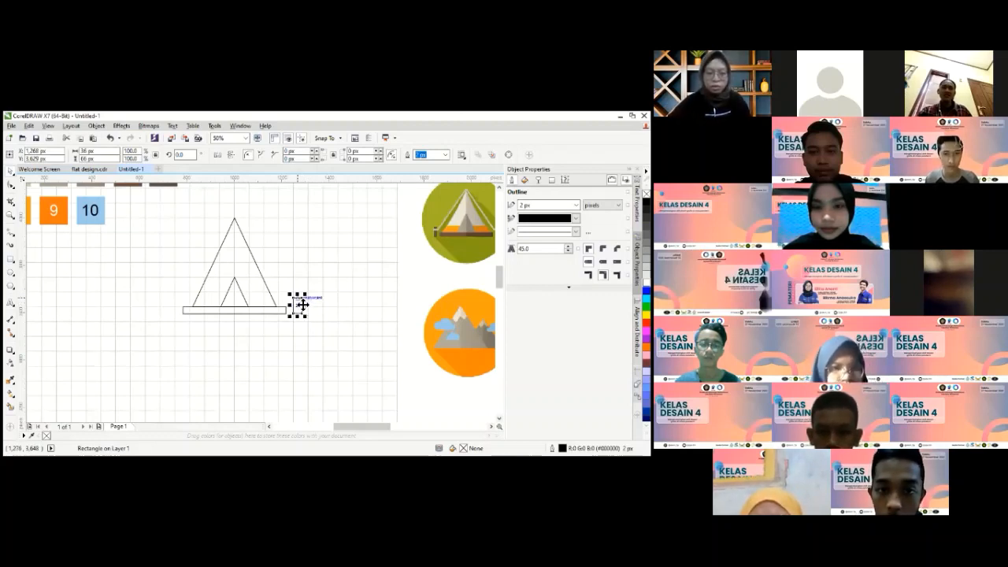
# - Narrow the small peg rectangle to about 27 px wide, keeping its height
pyautogui.hscroll(-2, 300, 313)
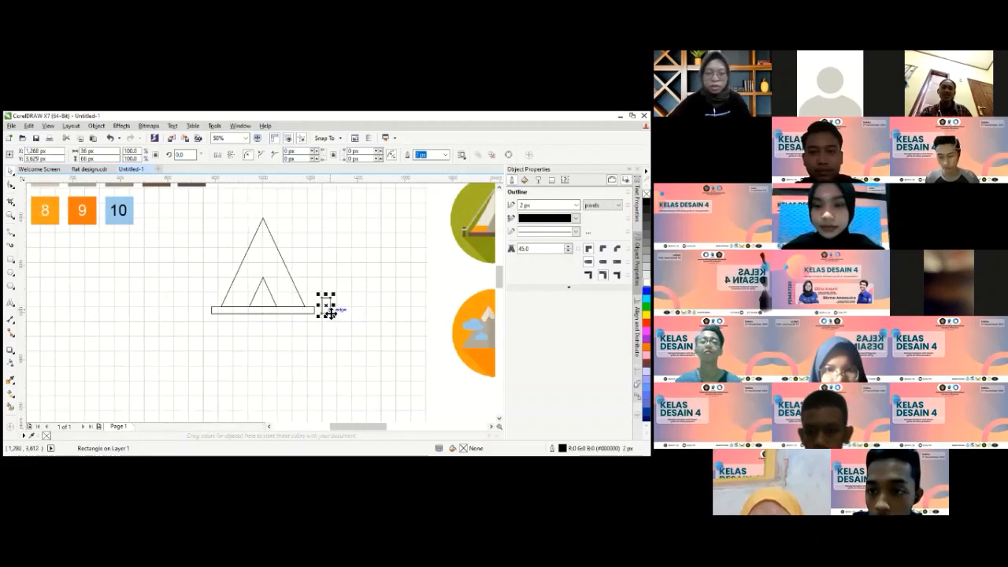
pyautogui.scroll(3, 327, 310)
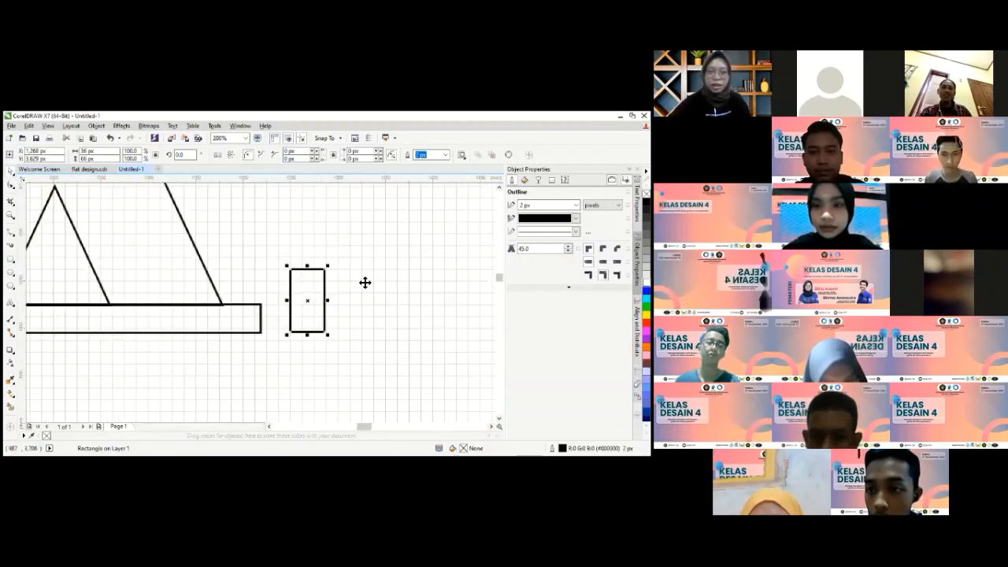
pyautogui.moveTo(323, 304); pyautogui.dragTo(315, 303)
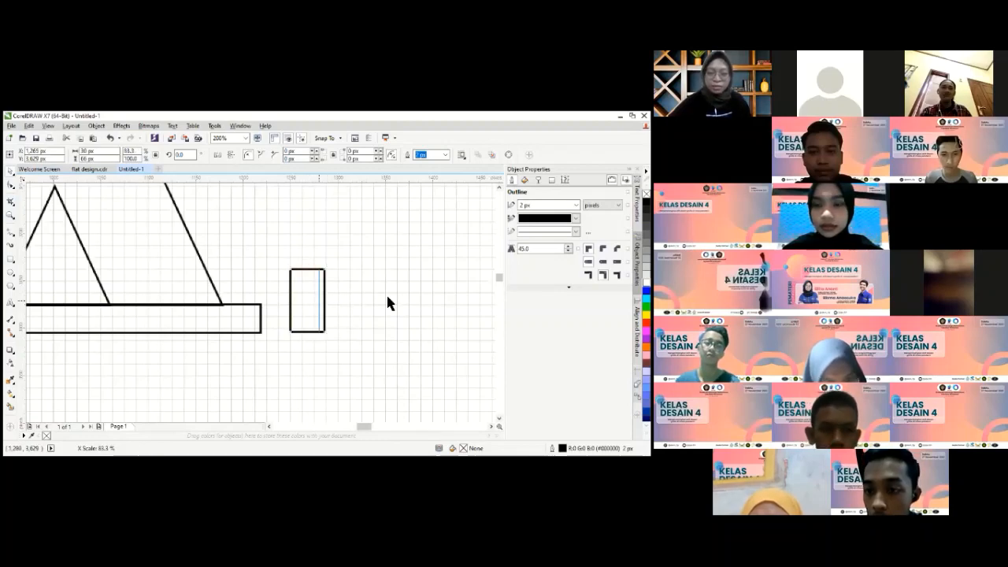
pyautogui.hscroll(1, 319, 294)
pyautogui.scroll(-5, 319, 299)
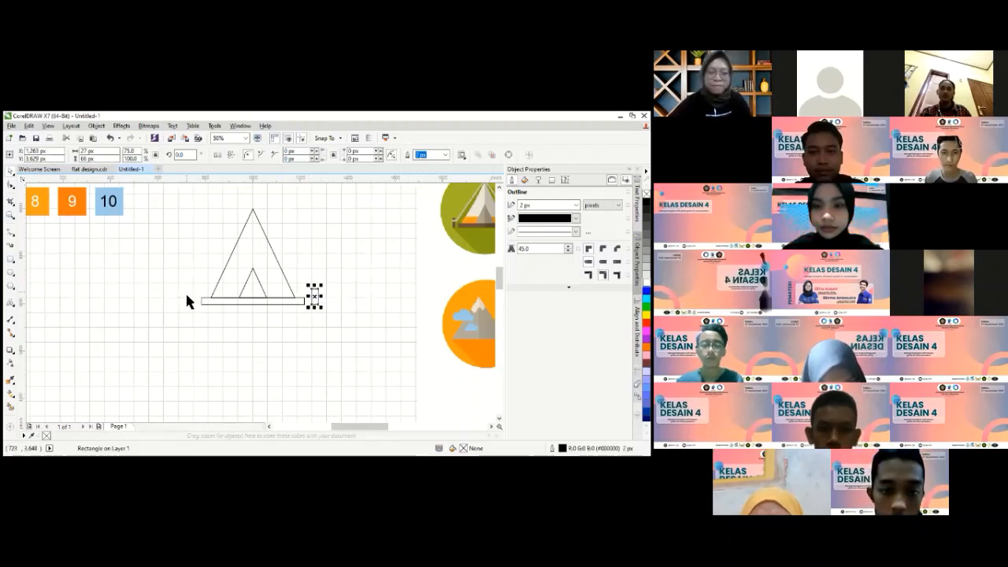
# - Duplicate the peg rectangle and place the copy level with the original, just beyond the left end of the base bar
pyautogui.hotkey('ctrl', 'd')
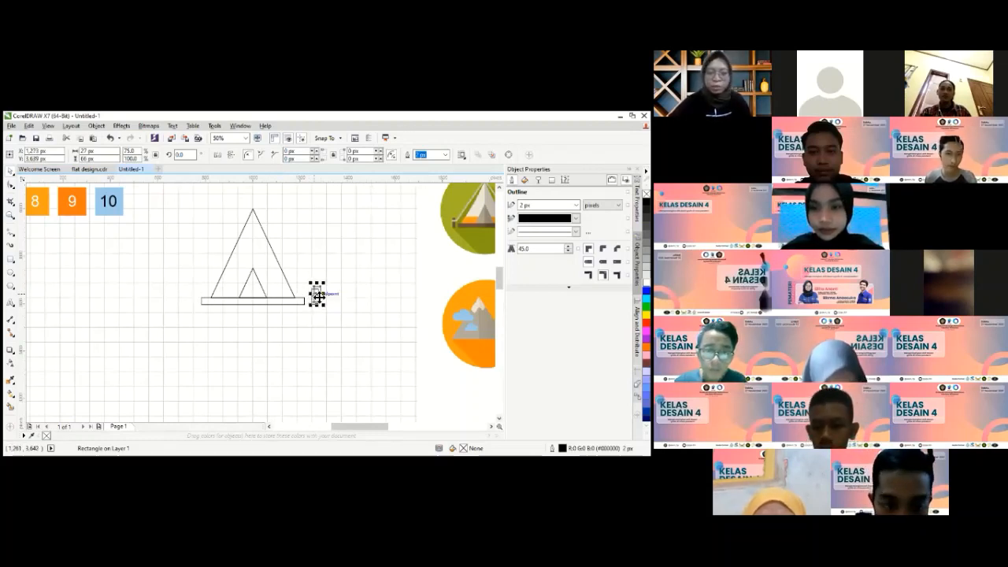
pyautogui.moveTo(317, 293); pyautogui.dragTo(195, 297)
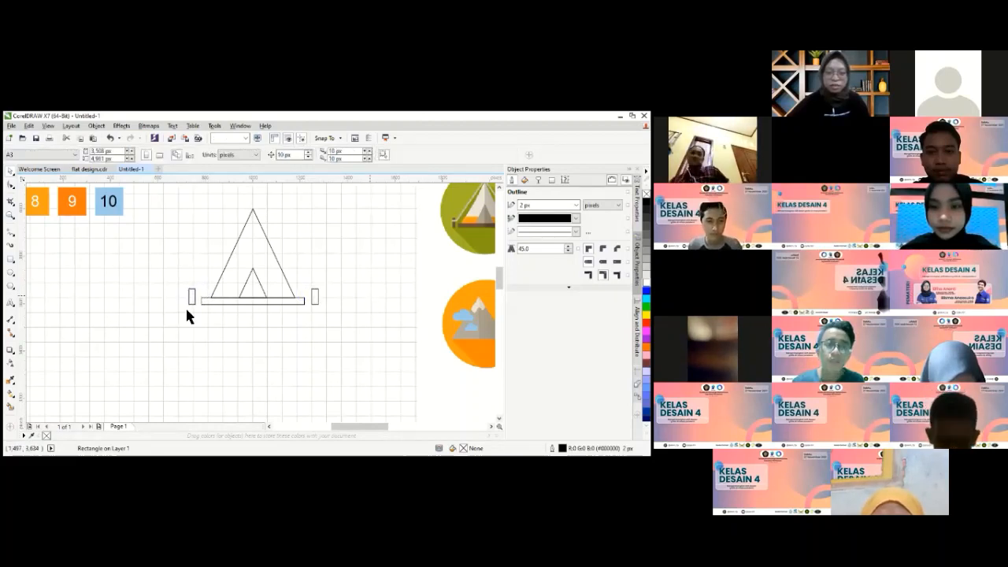
pyautogui.click(192, 296)
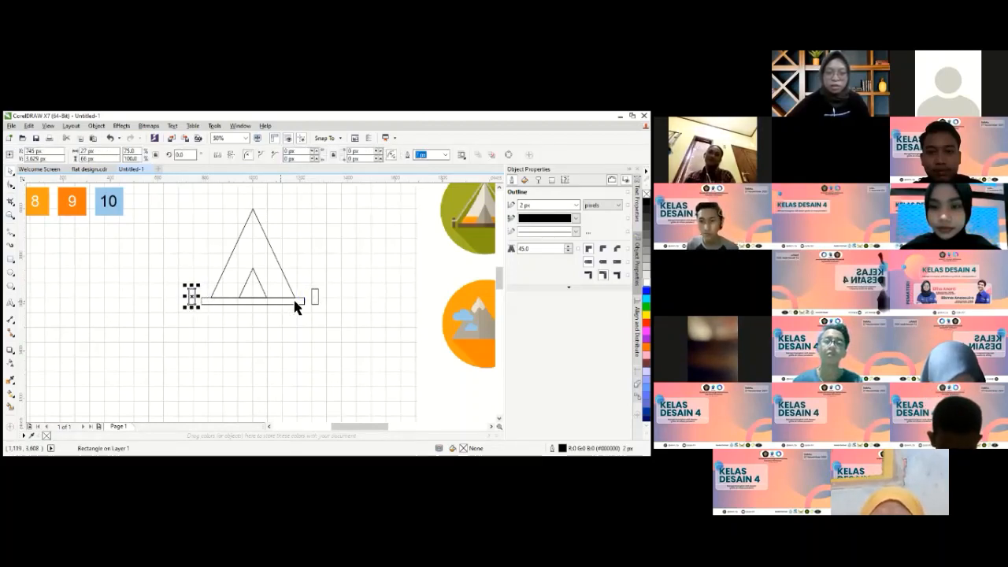
pyautogui.keyDown('shift'); pyautogui.click(298, 303); pyautogui.keyUp('shift')
pyautogui.keyDown('shift'); pyautogui.click(315, 299); pyautogui.keyUp('shift')
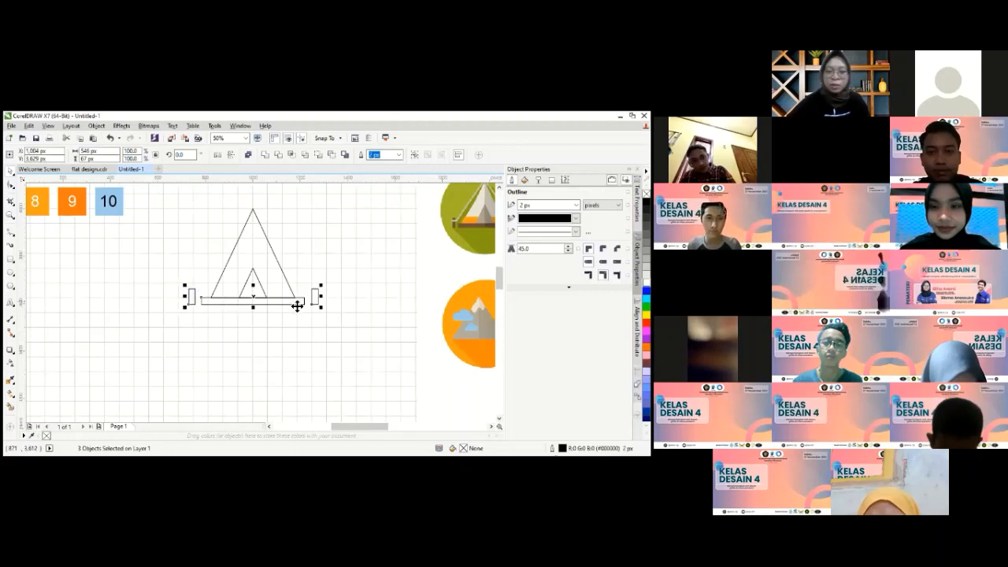
pyautogui.click(350, 294)
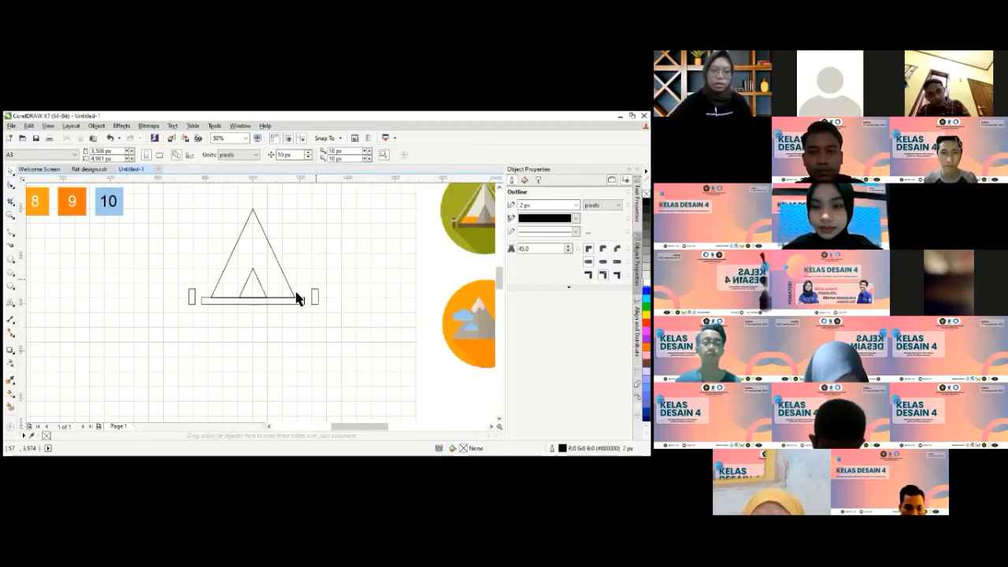
# - Draw the left tent rope with the Pen tool, sloping from the large triangle's apex and ending horizontally at the left peg, about 270 × 354 px
pyautogui.scroll(-2, 367, 265)
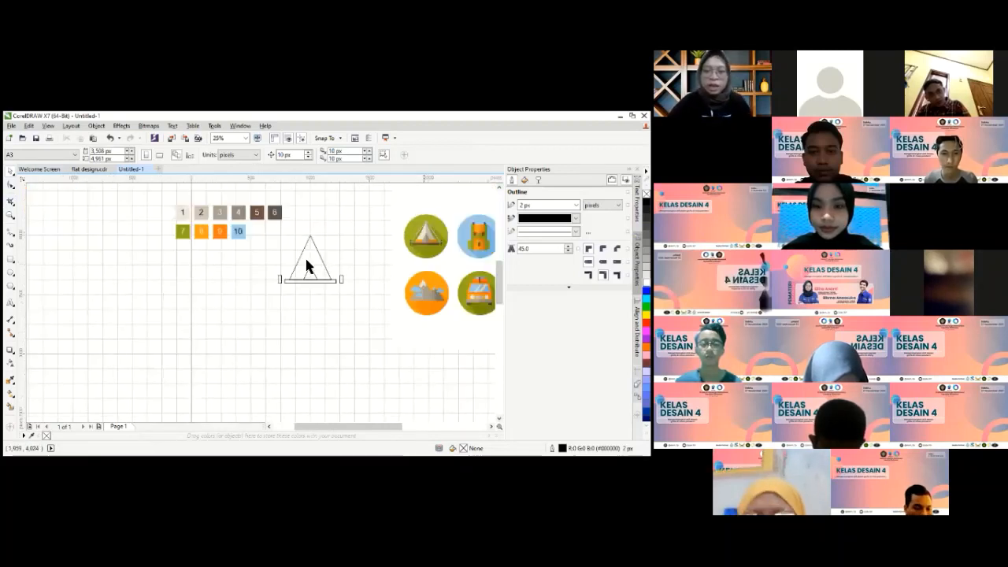
pyautogui.scroll(2, 325, 249)
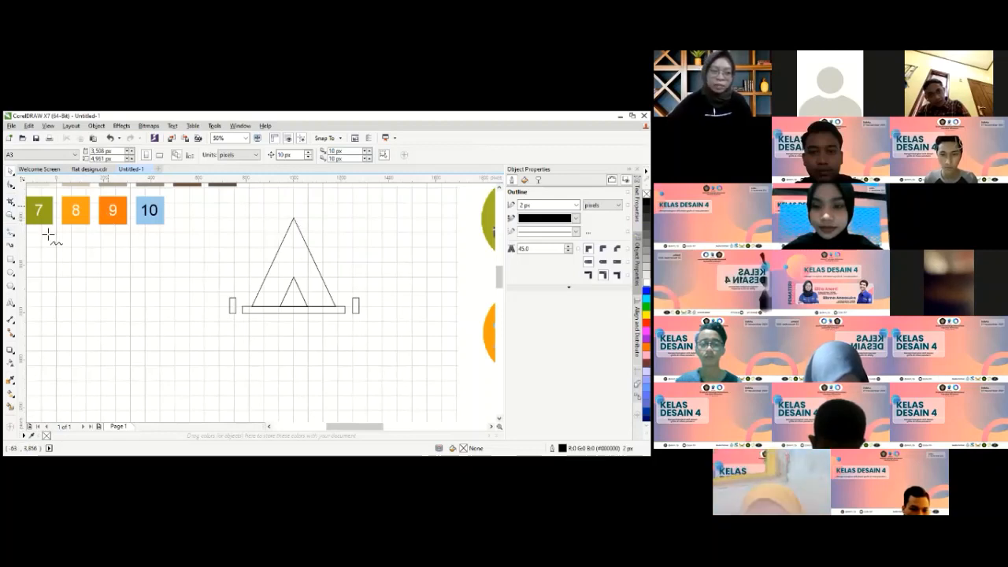
pyautogui.click(11, 238)
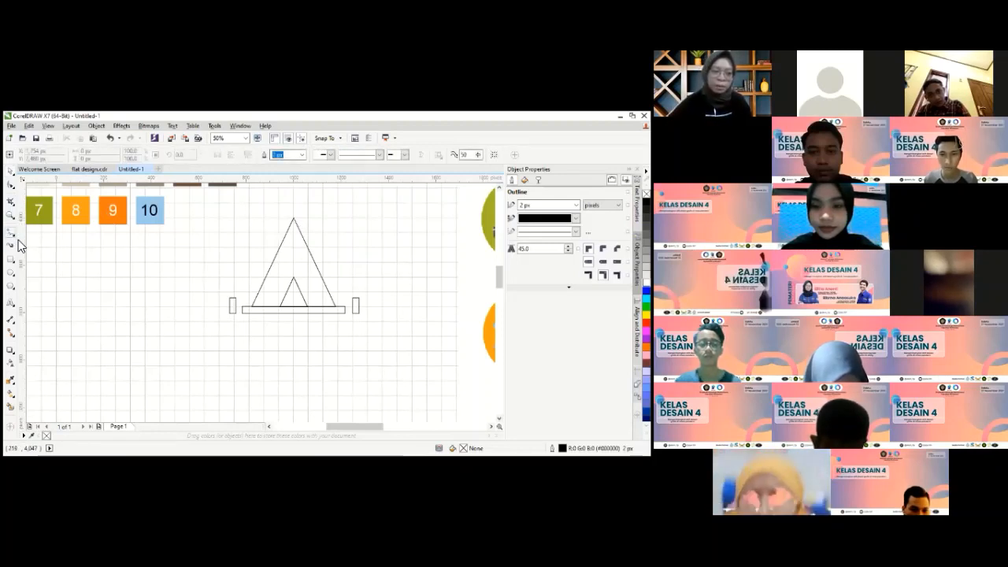
pyautogui.click(11, 237)
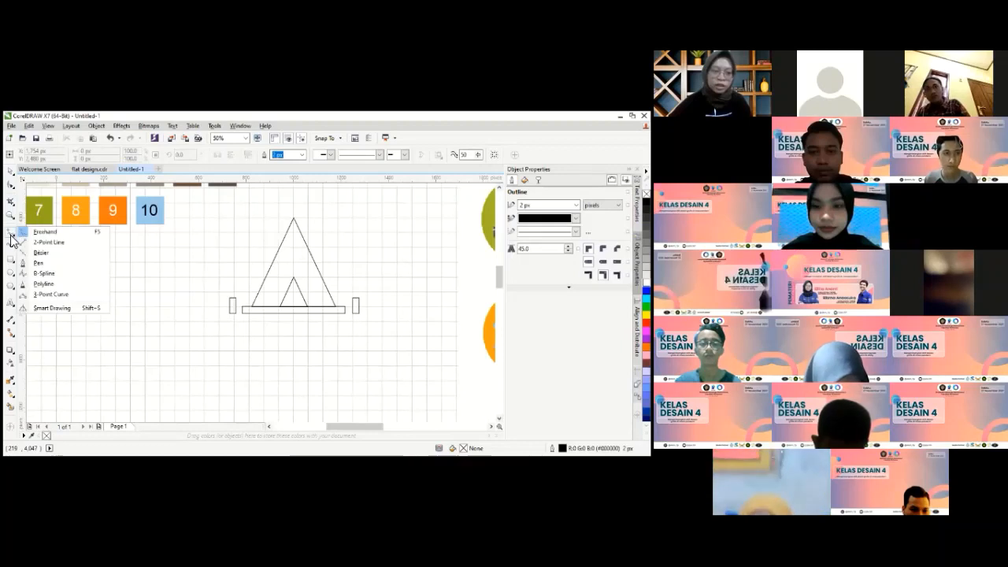
pyautogui.click(43, 265)
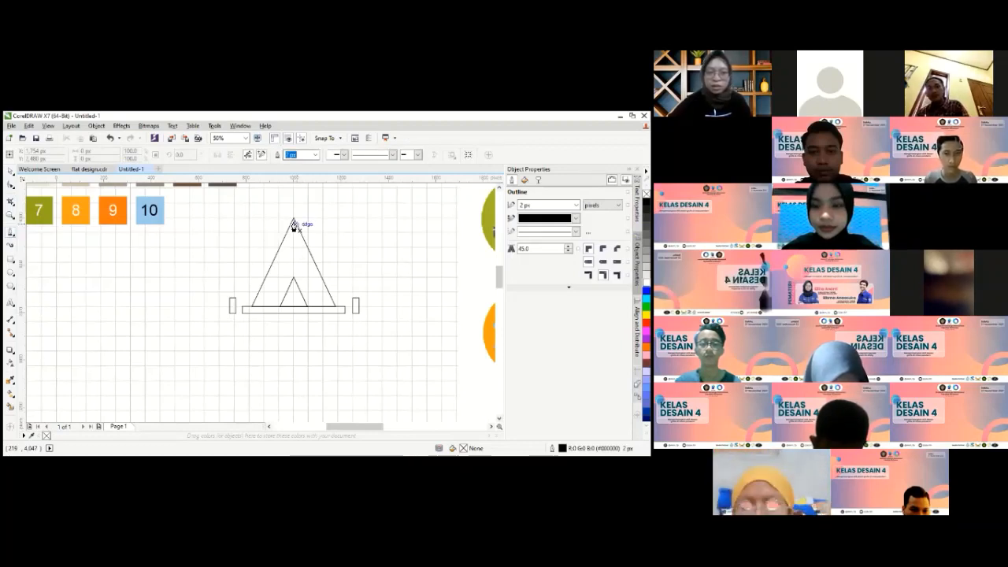
pyautogui.click(234, 304)
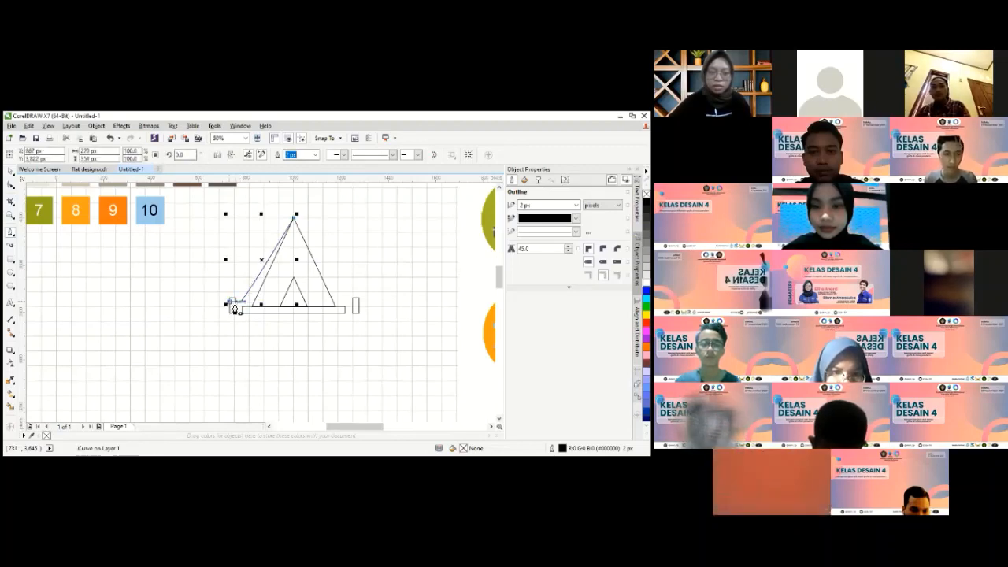
pyautogui.scroll(3, 235, 304)
pyautogui.scroll(-4, 257, 299)
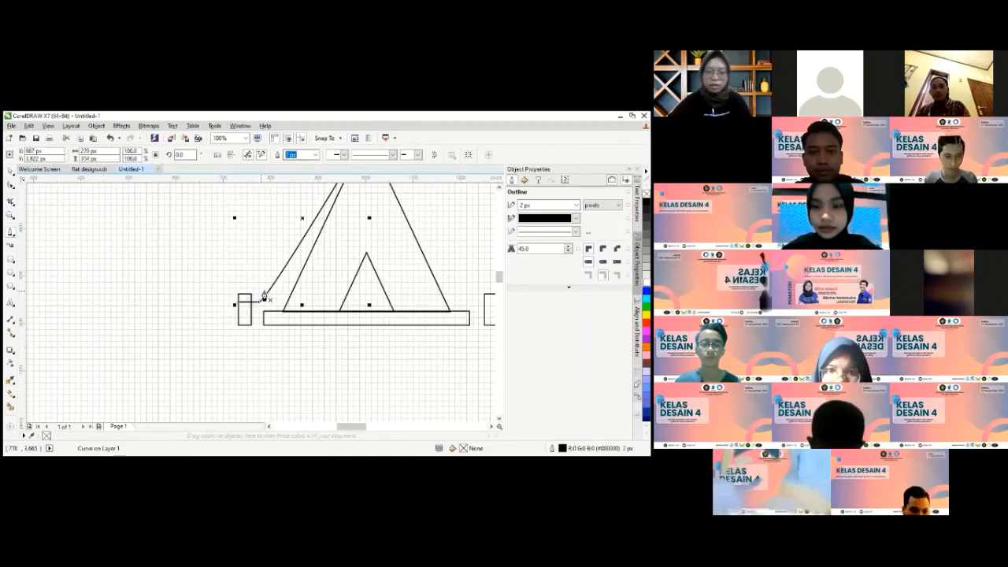
pyautogui.scroll(-1, 256, 296)
pyautogui.scroll(1, 257, 296)
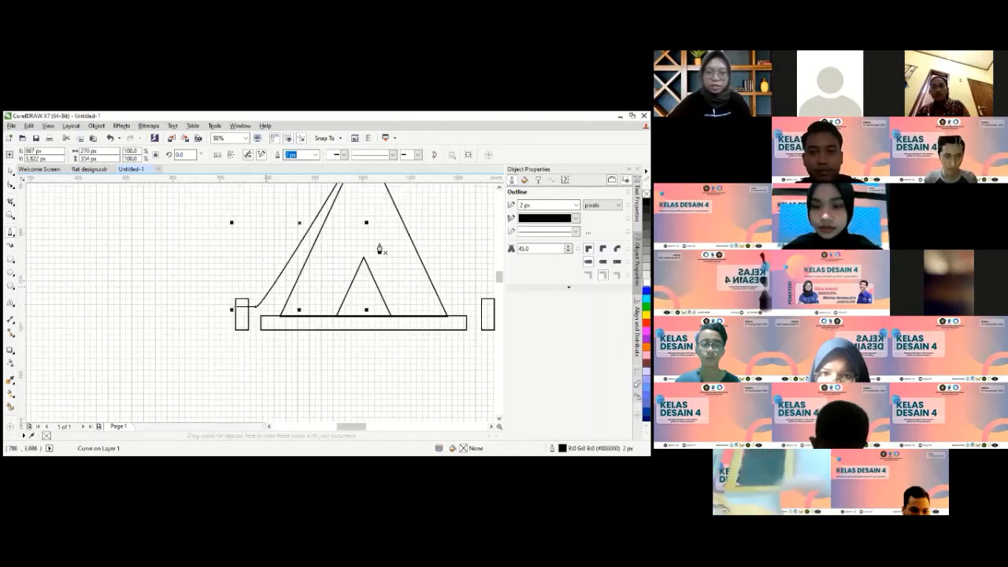
pyautogui.click(12, 171)
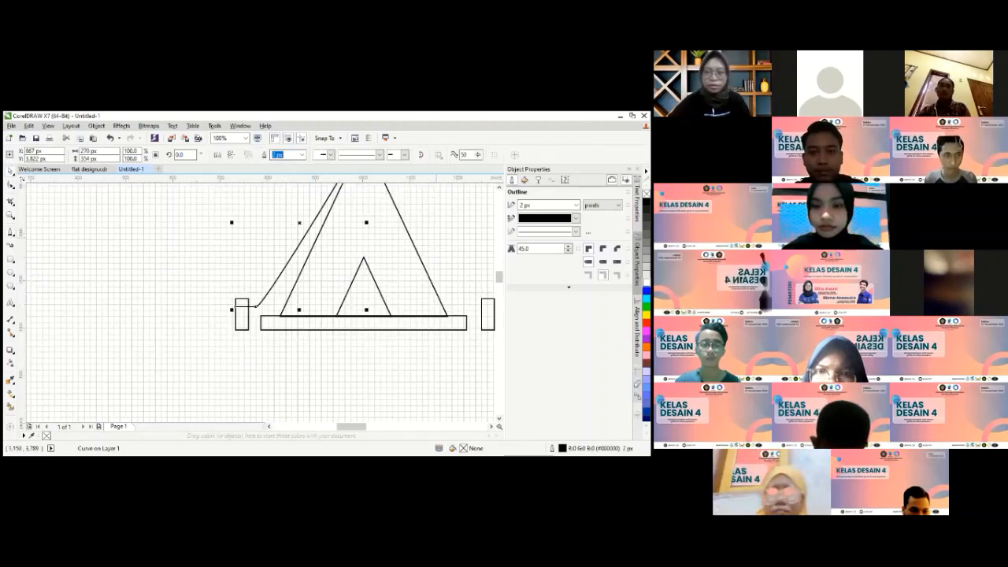
# - Draw the matching right rope with the Pen tool from the apex down and horizontally into the right peg, and deselect it
pyautogui.scroll(3, 349, 368)
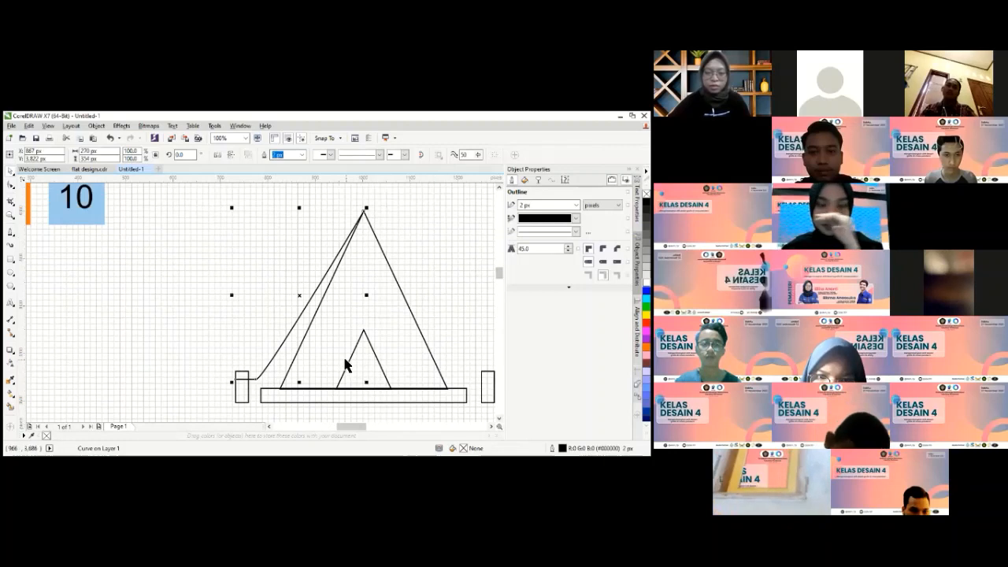
pyautogui.hscroll(4, 344, 358)
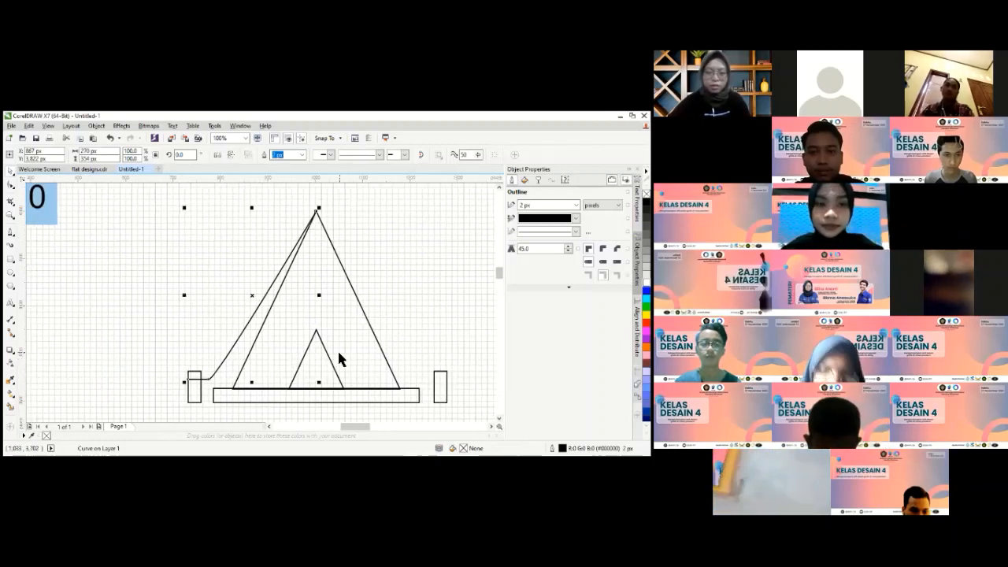
pyautogui.click(11, 236)
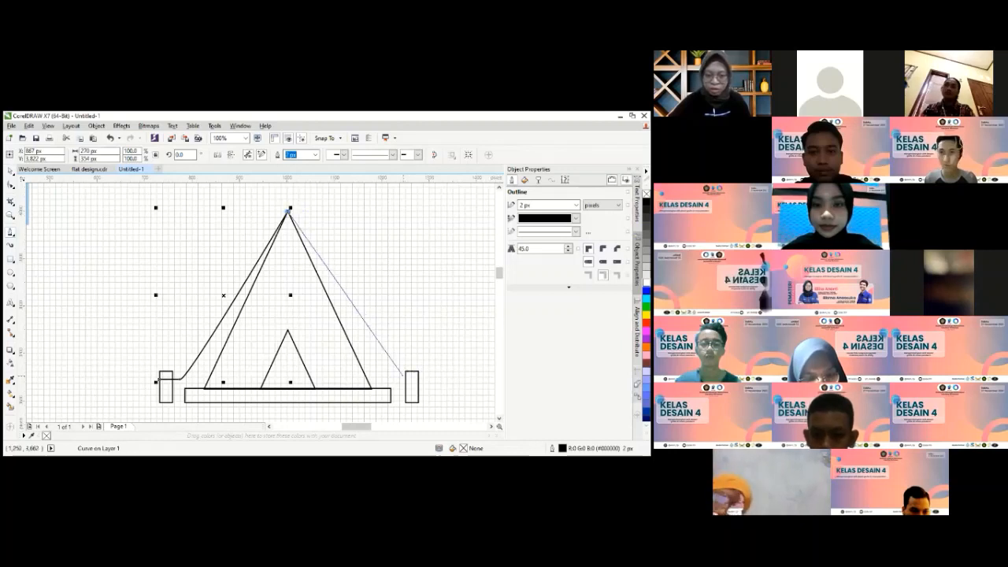
pyautogui.click(395, 383)
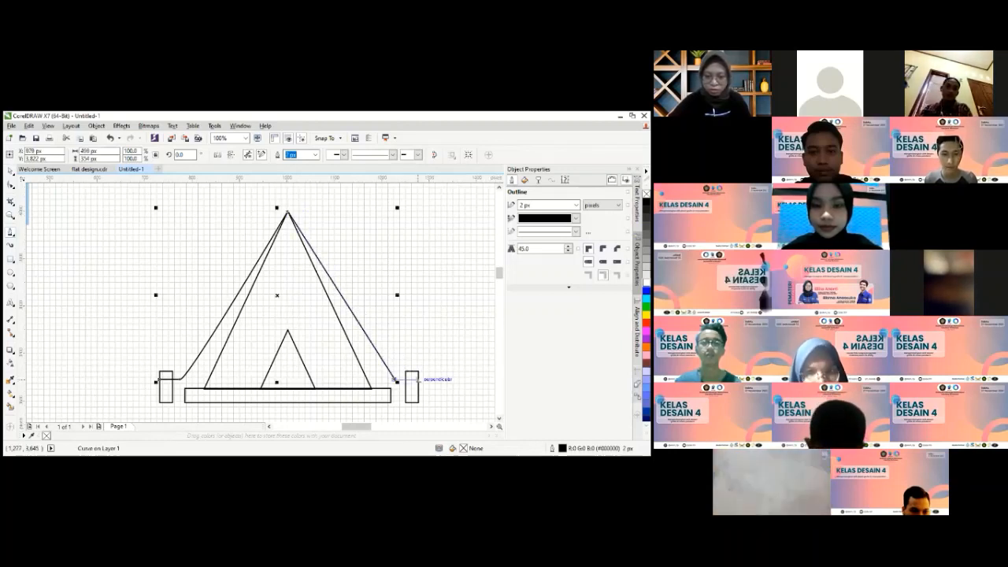
pyautogui.click(417, 378)
pyautogui.click(14, 173)
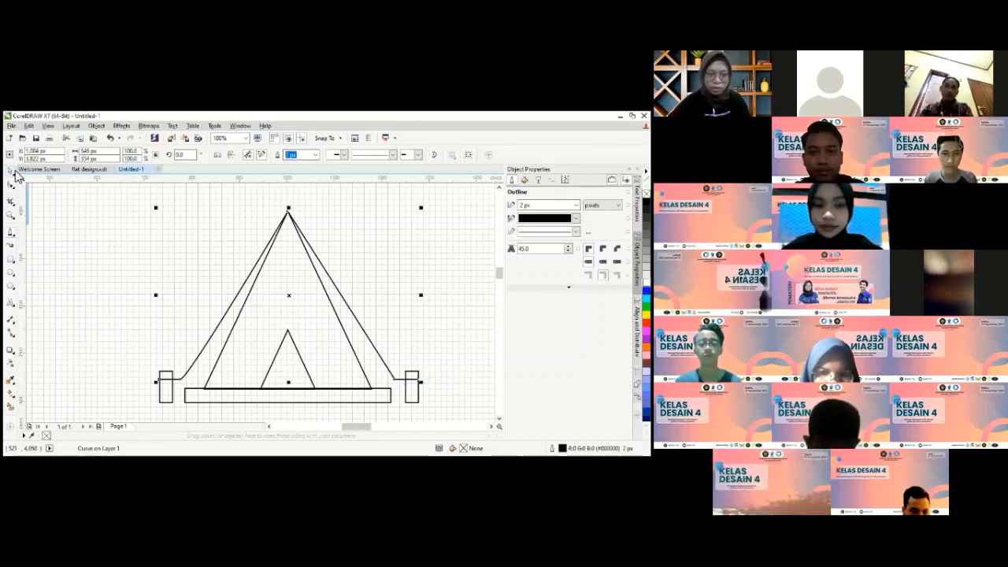
pyautogui.click(154, 252)
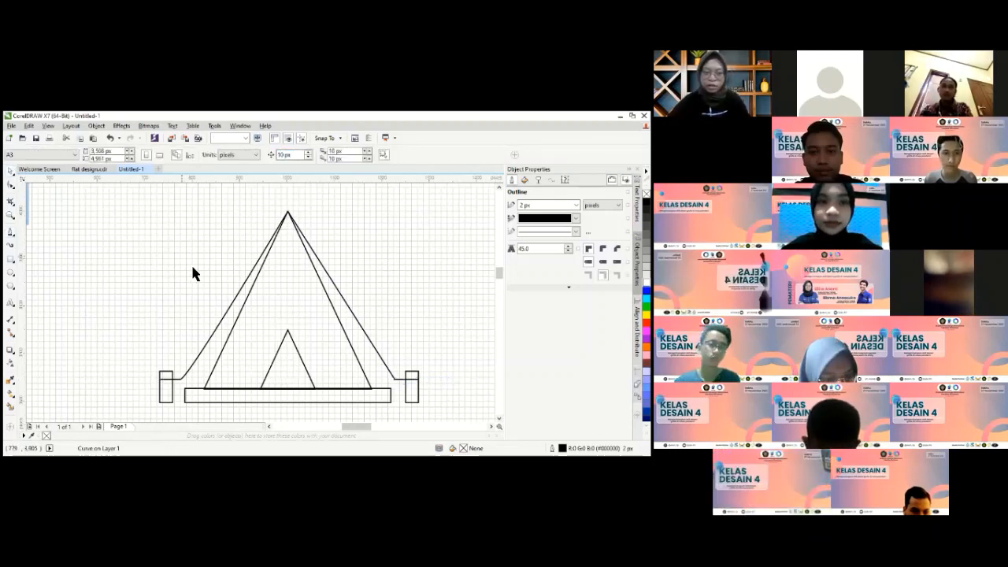
# - Compare the tent outline, including its pegs and ropes, with the tent in the reference icon set
pyautogui.scroll(-2, 292, 292)
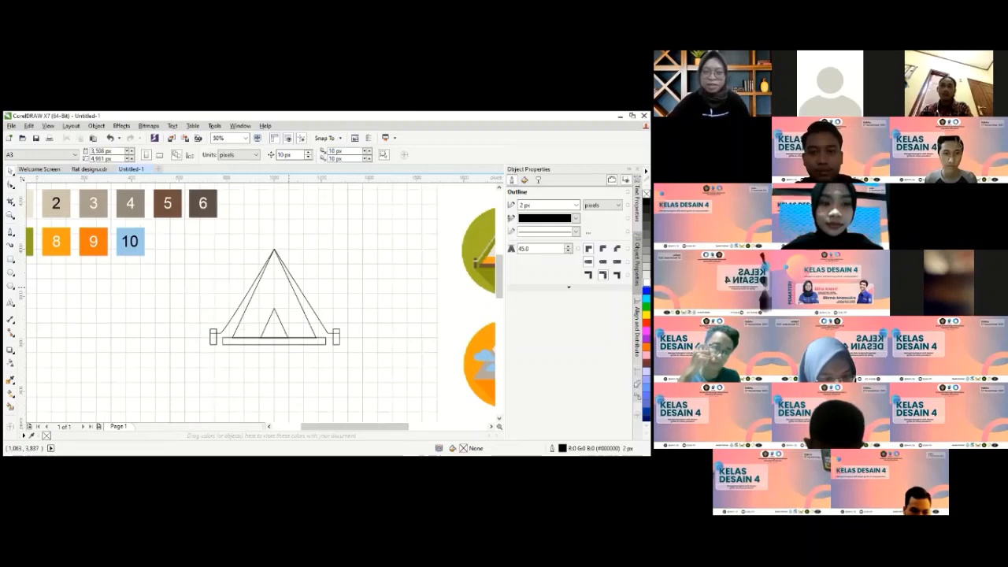
pyautogui.scroll(-2, 284, 292)
pyautogui.scroll(2, 418, 270)
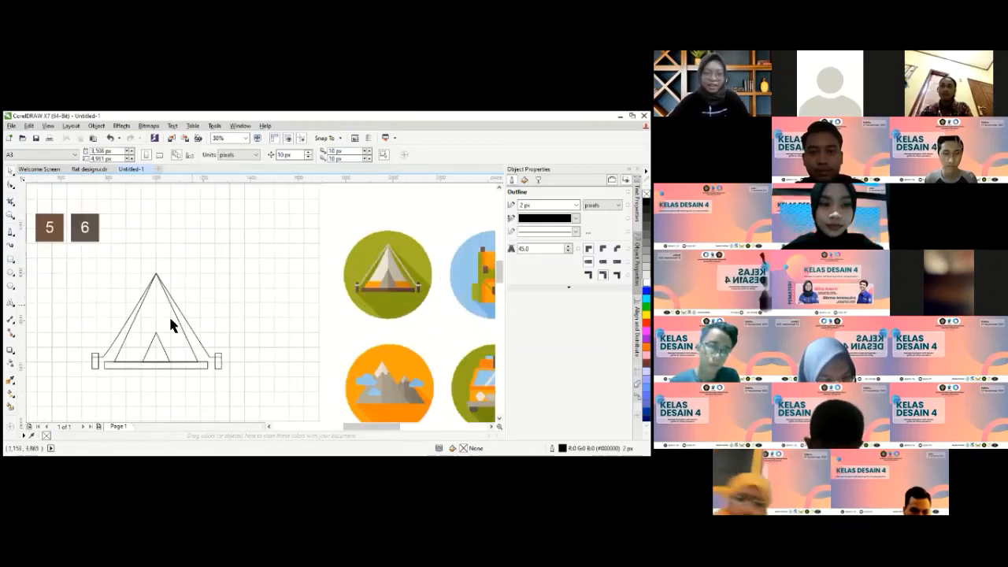
pyautogui.click(96, 365)
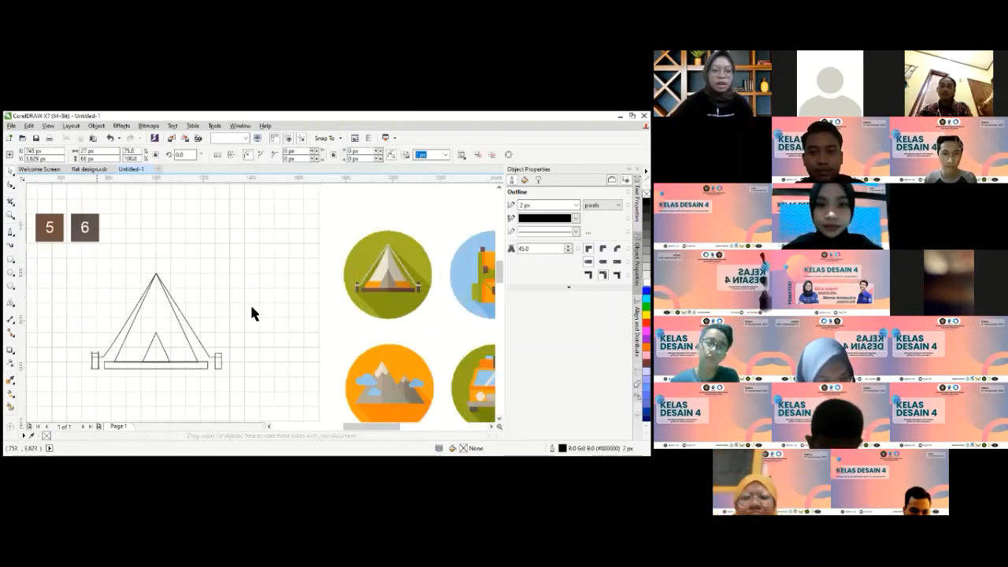
pyautogui.scroll(2, 251, 305)
pyautogui.scroll(-4, 251, 305)
pyautogui.scroll(2, 251, 303)
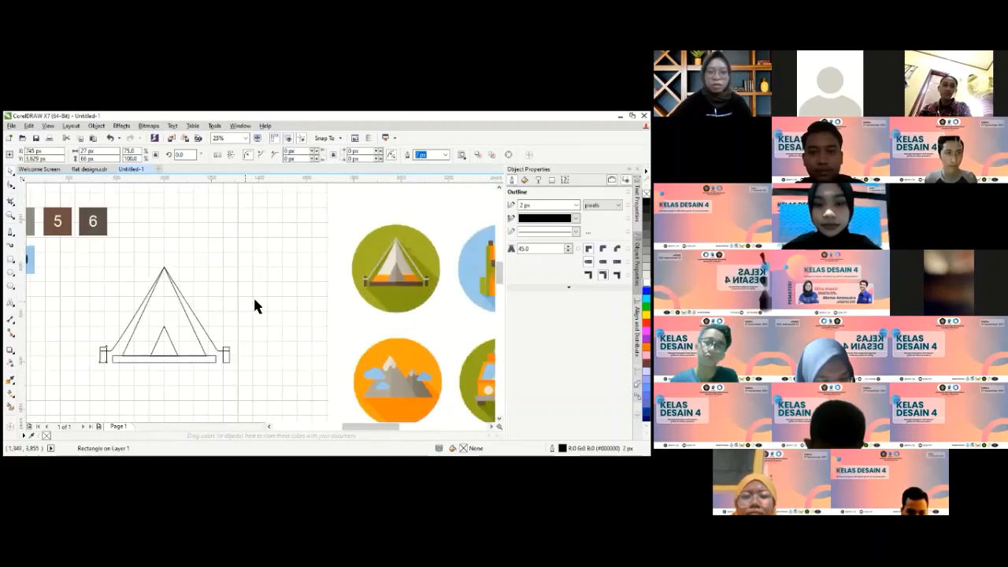
pyautogui.scroll(1, 254, 299)
pyautogui.scroll(-2, 256, 297)
pyautogui.scroll(-3, 244, 326)
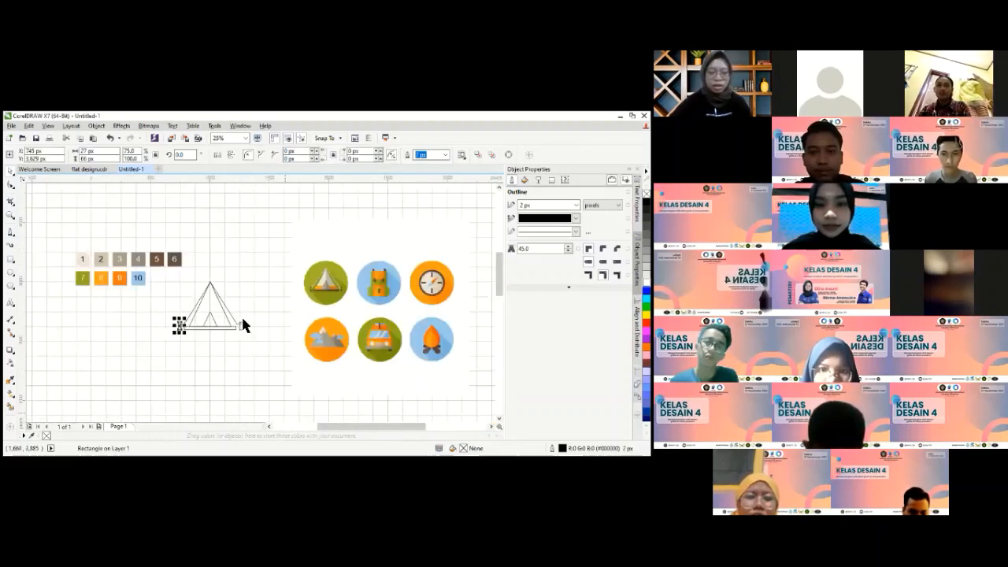
pyautogui.scroll(3, 234, 311)
pyautogui.scroll(1, 233, 306)
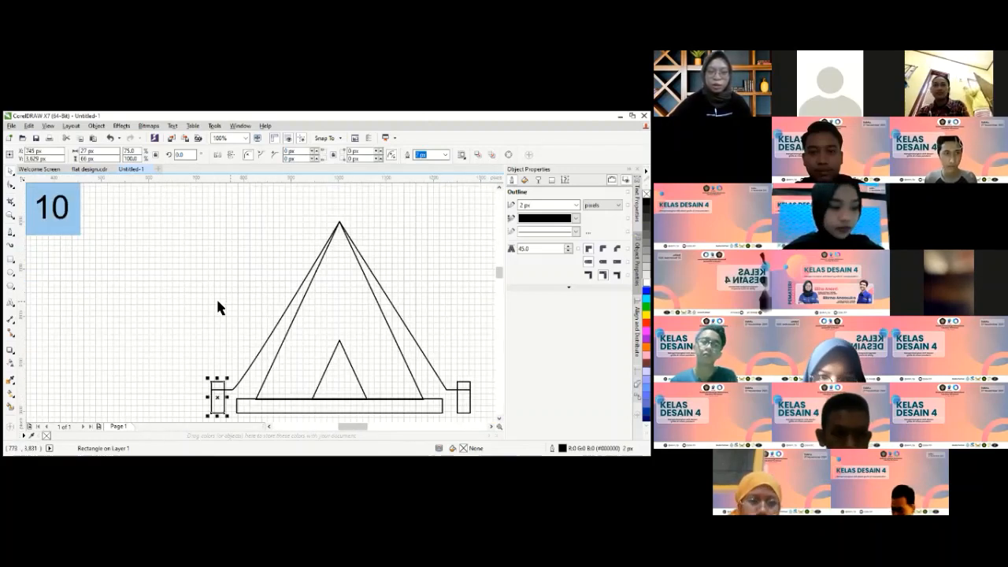
pyautogui.scroll(-1, 221, 304)
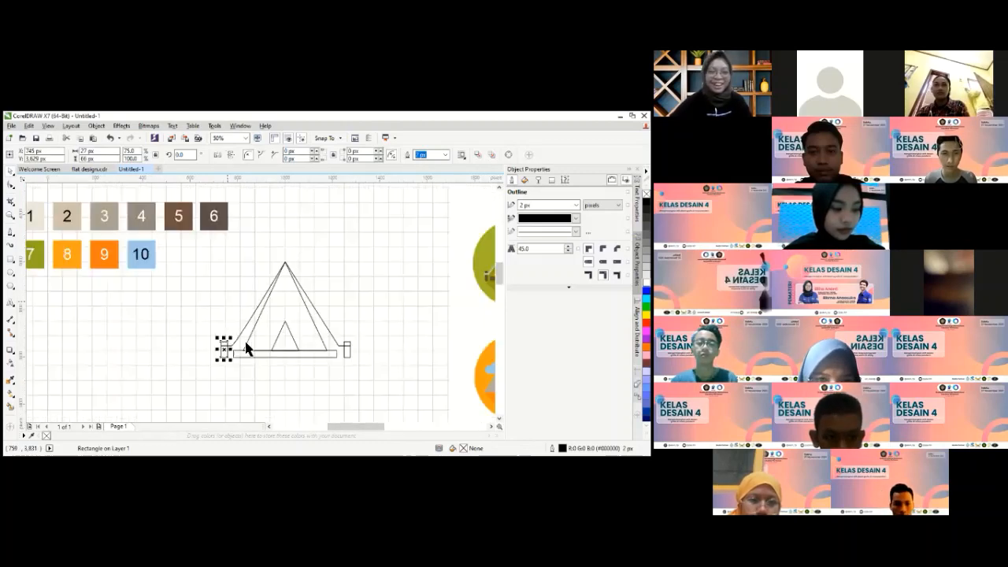
# - Fill the tent's rope curve with the beige of palette swatch 2 (#CEC3AD) and show its fill properties
pyautogui.hscroll(-2, 217, 275)
pyautogui.hscroll(-1, 216, 271)
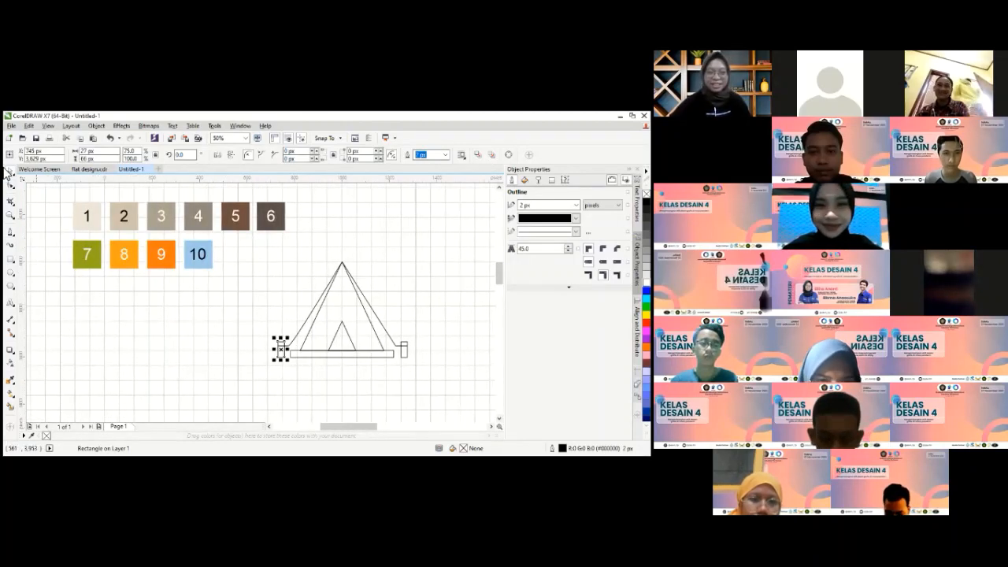
pyautogui.click(132, 316)
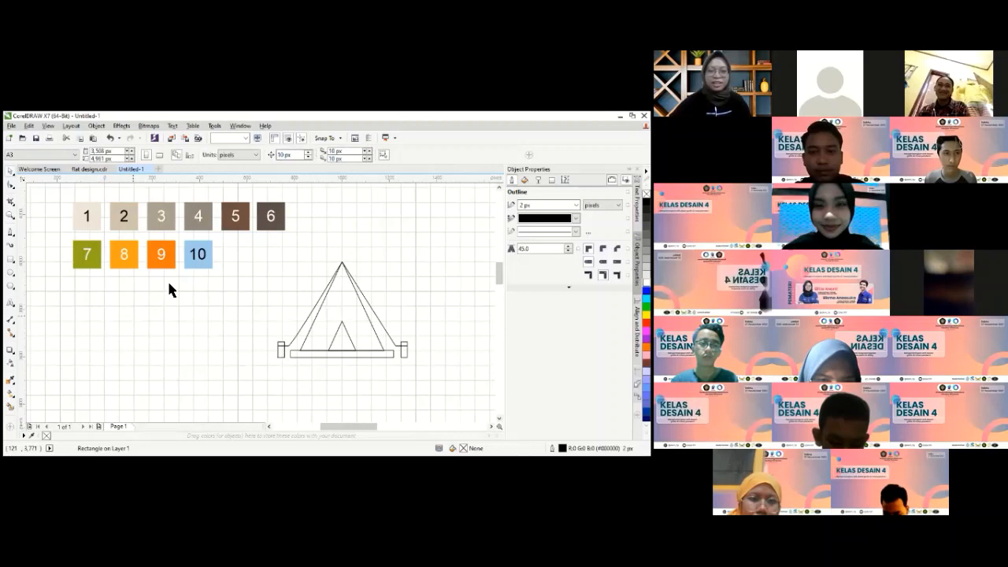
pyautogui.click(345, 296)
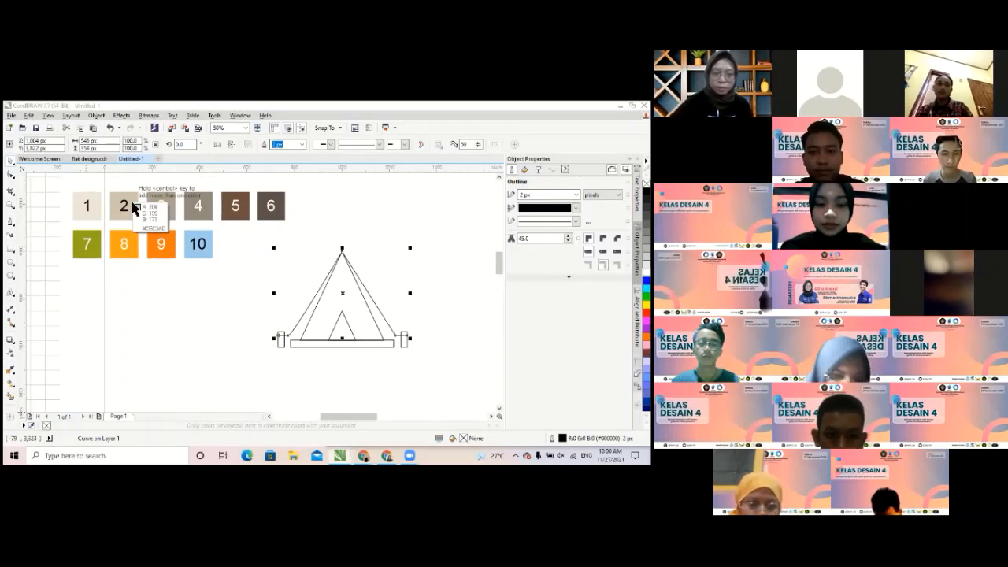
pyautogui.click(349, 309)
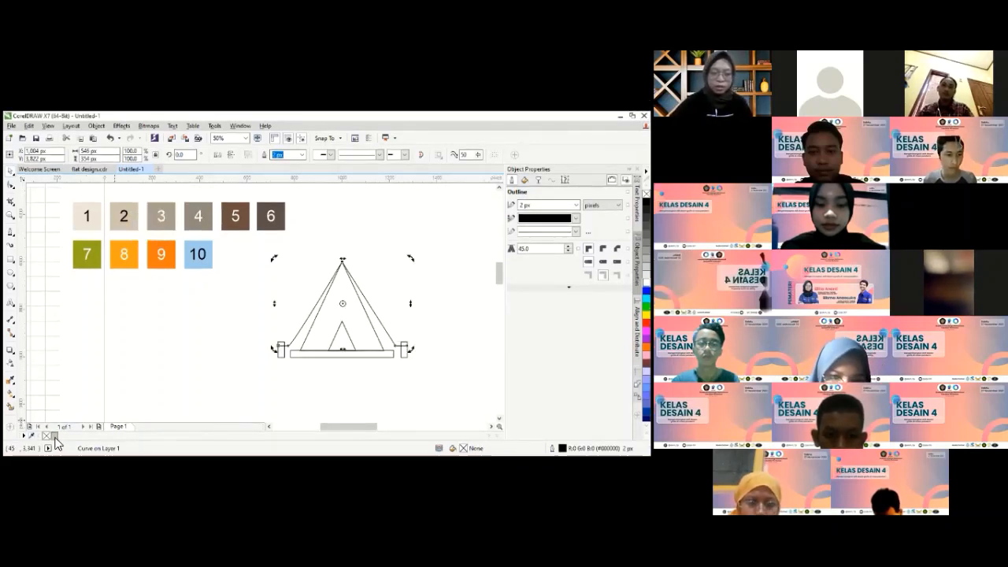
pyautogui.click(147, 335)
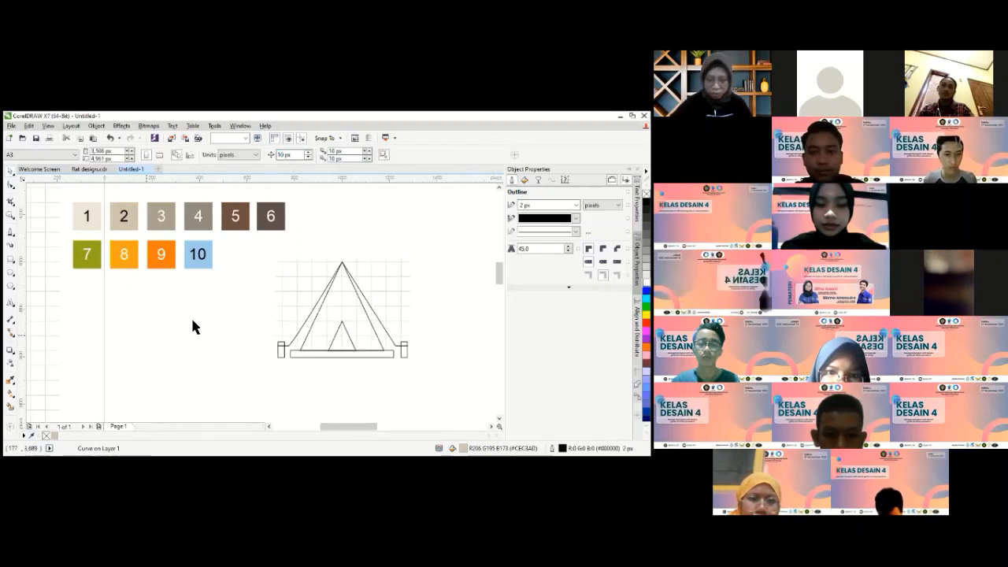
pyautogui.click(335, 326)
pyautogui.click(225, 328)
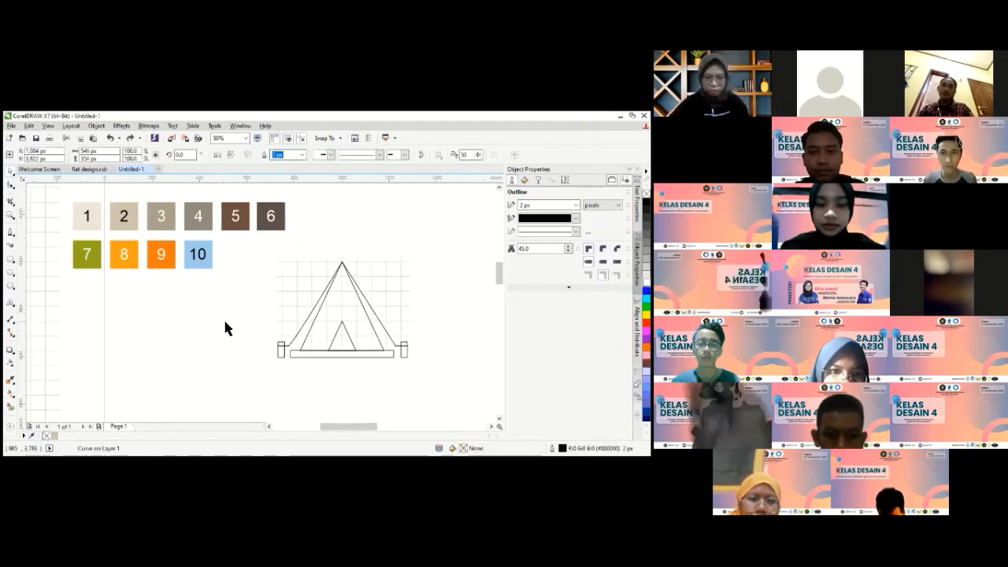
pyautogui.click(335, 330)
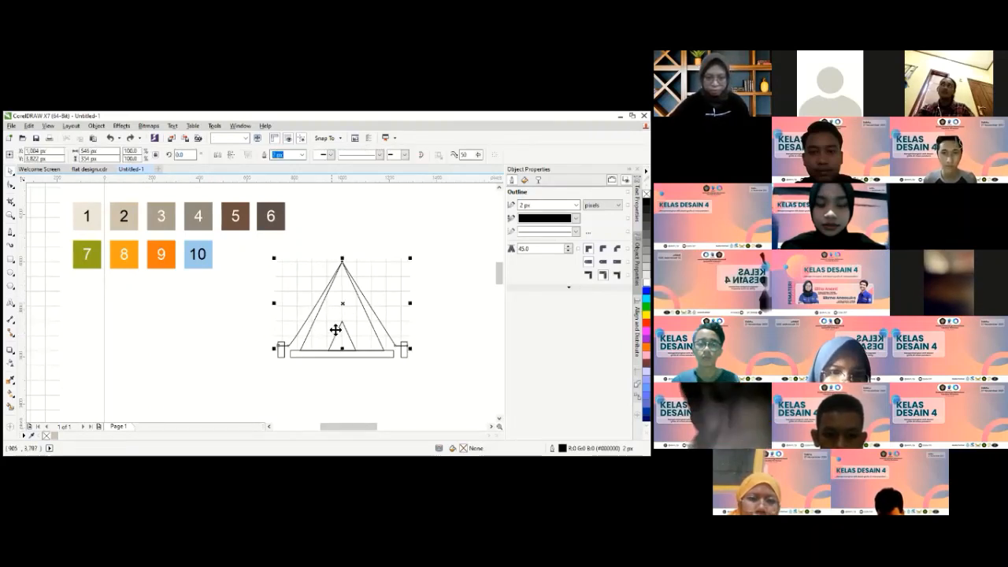
pyautogui.click(56, 433)
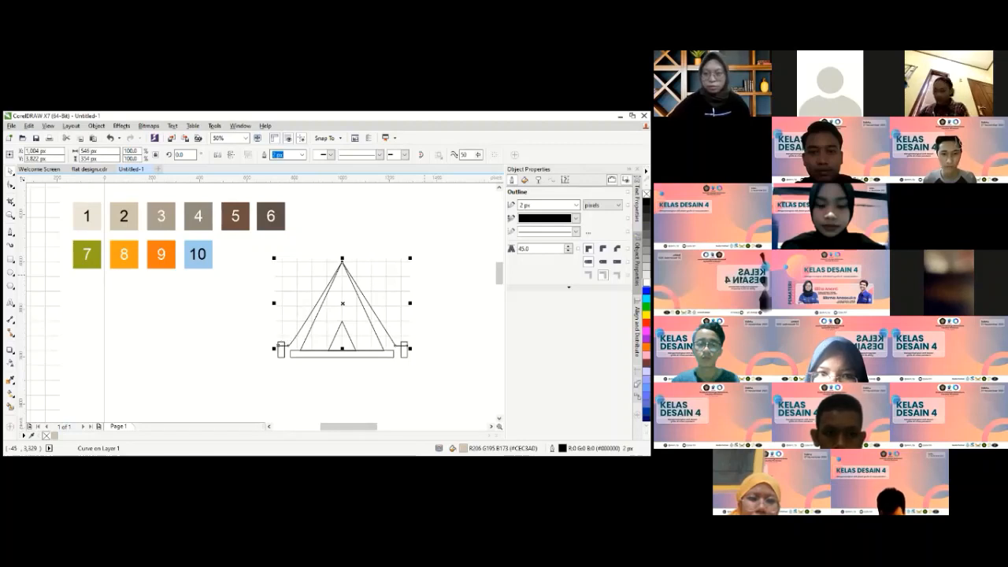
pyautogui.click(524, 180)
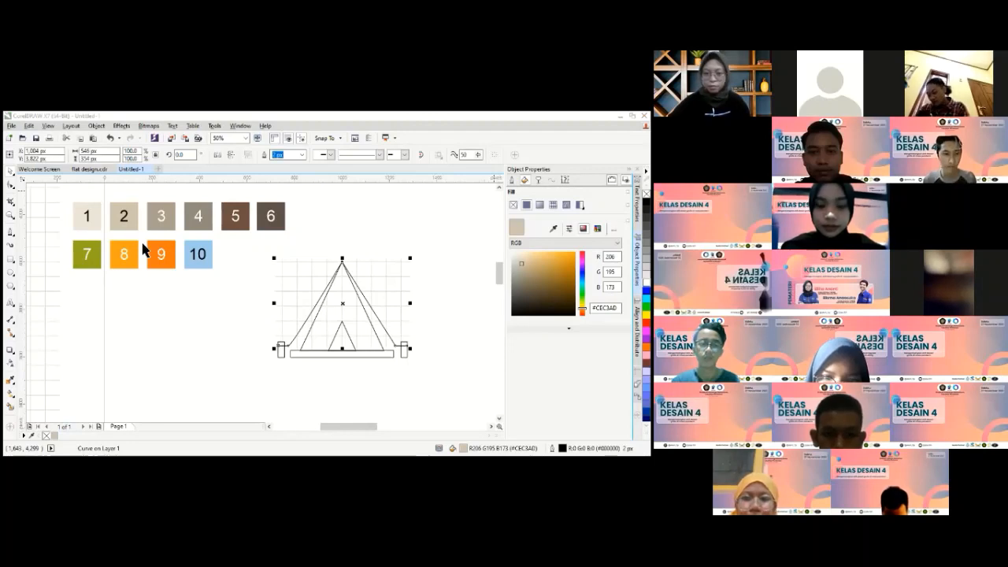
pyautogui.click(363, 311)
pyautogui.click(363, 306)
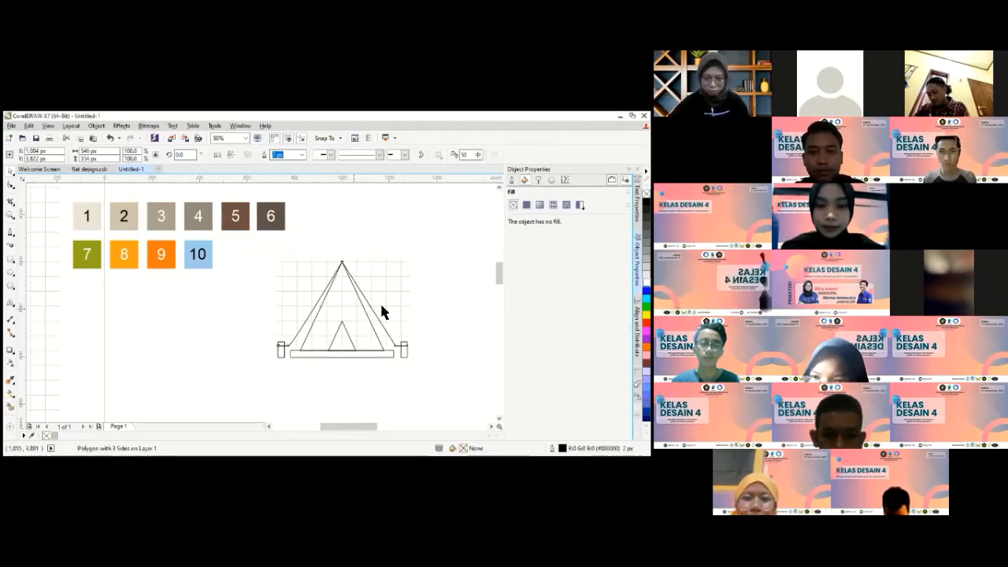
pyautogui.click(354, 325)
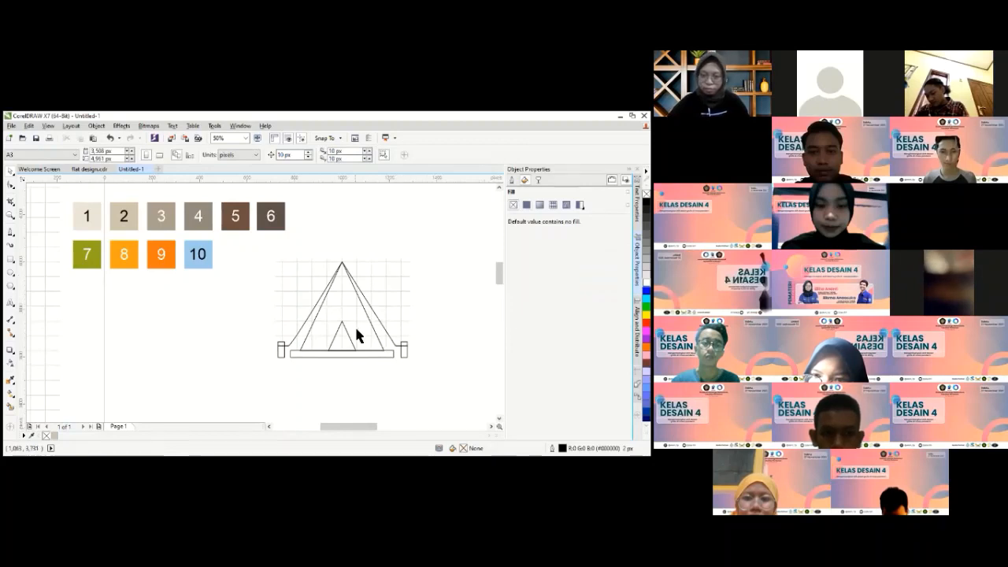
pyautogui.click(349, 319)
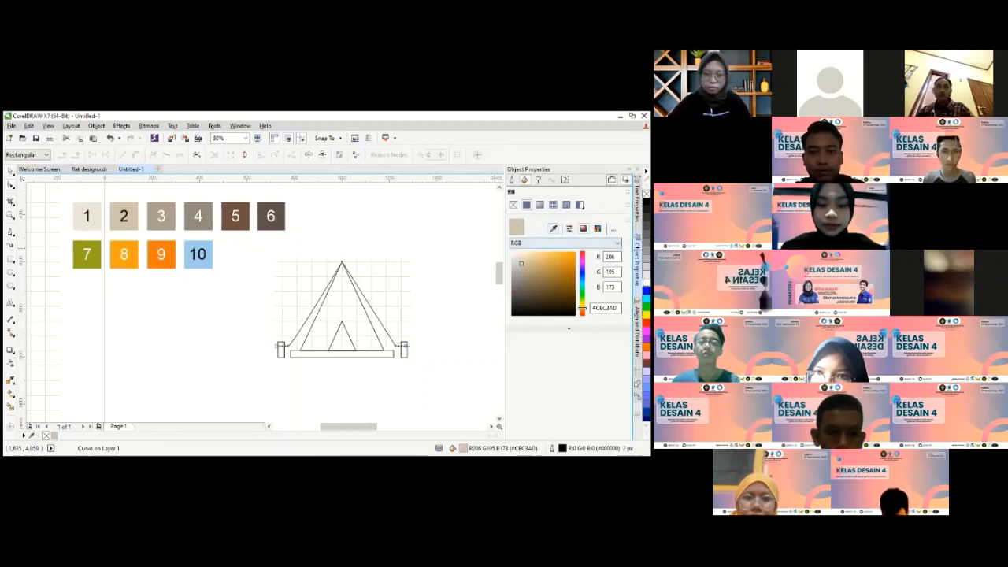
pyautogui.click(10, 171)
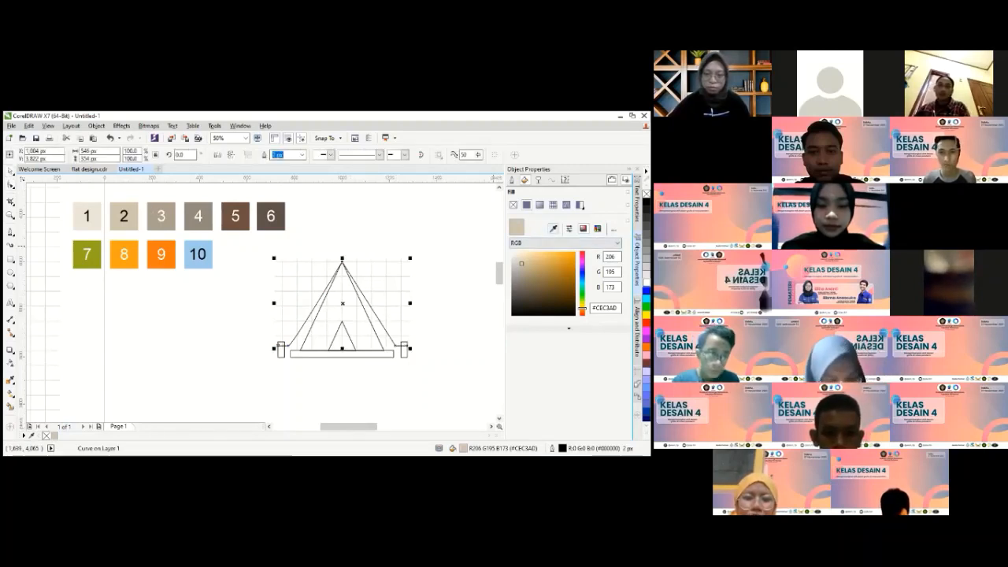
pyautogui.click(362, 303)
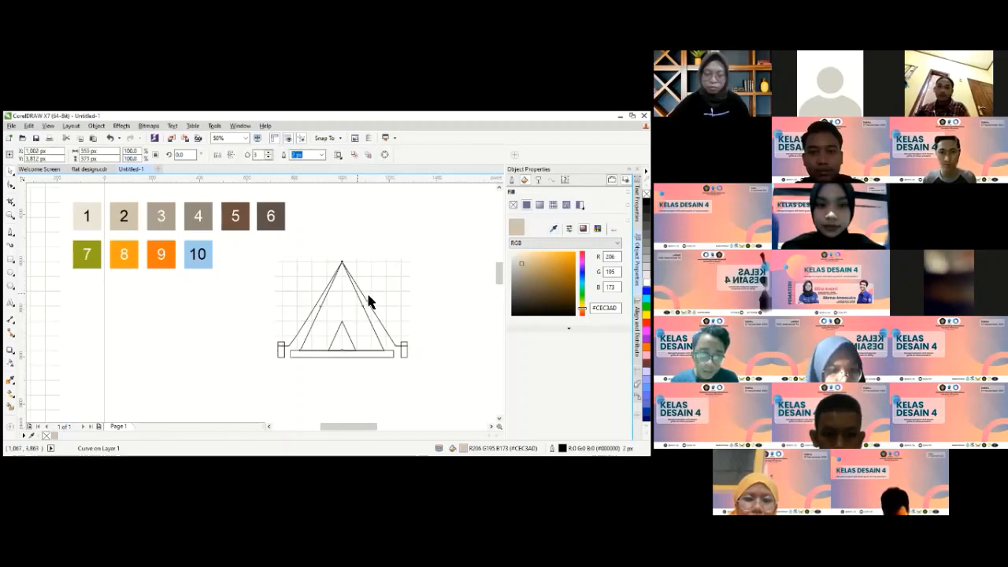
pyautogui.moveTo(351, 314); pyautogui.dragTo(366, 317)
pyautogui.hotkey('ctrl', 'z')
pyautogui.click(411, 284)
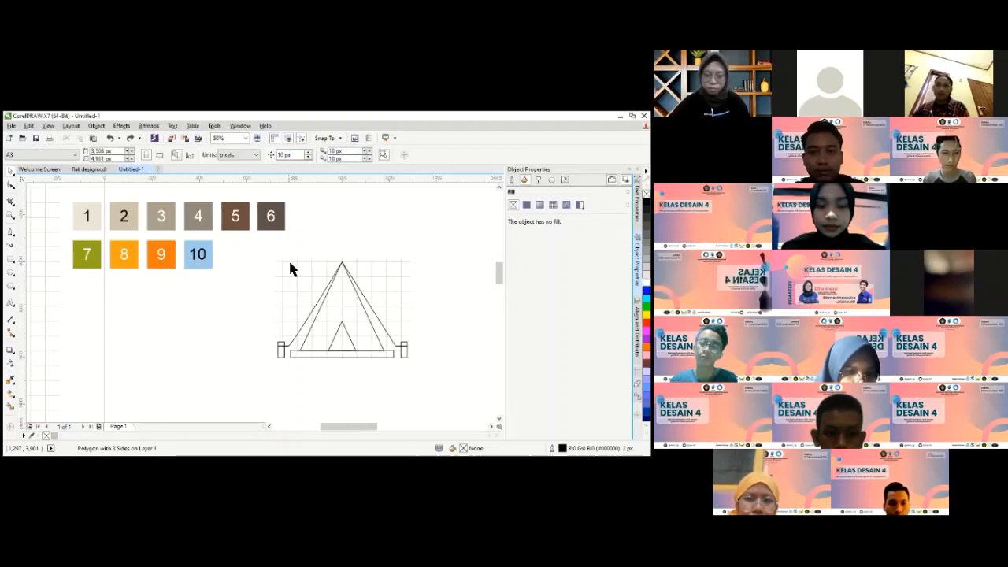
# - Try to fill the rope curve with the orange of palette swatch 9
pyautogui.click(353, 341)
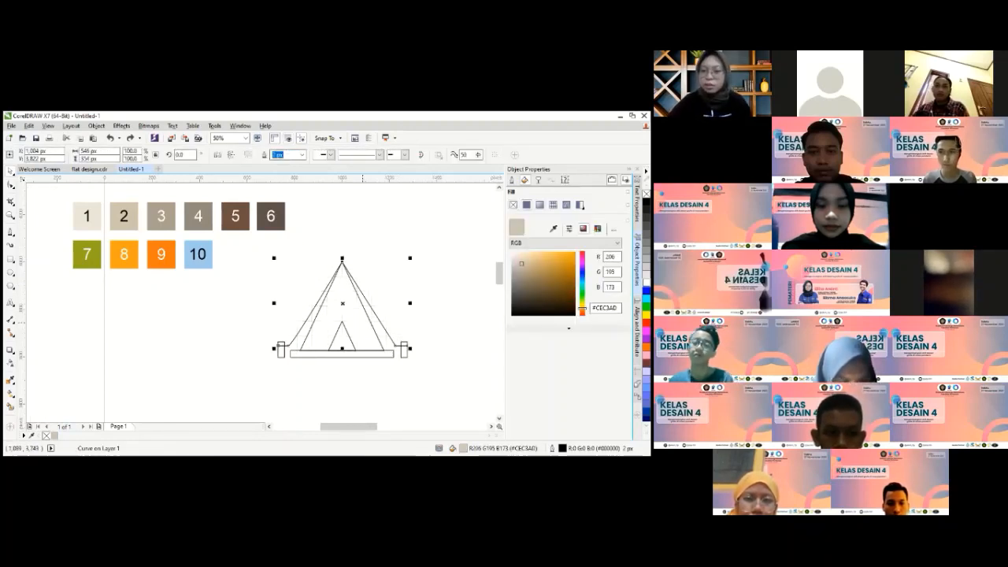
pyautogui.click(177, 259)
pyautogui.click(321, 328)
pyautogui.click(387, 315)
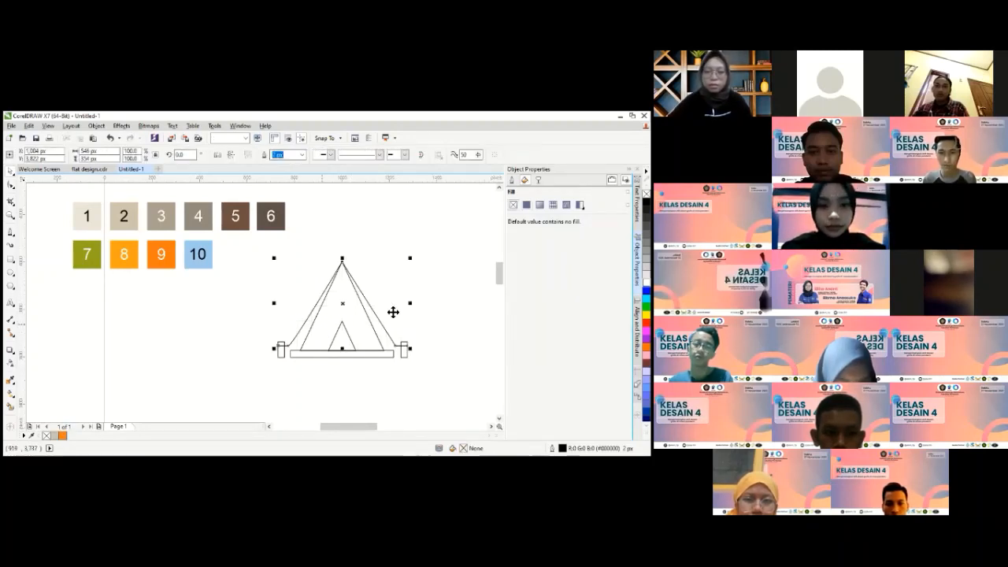
# - Fill the base bar and both pegs together with the dark brown of palette swatch 6 (#5F5049)
pyautogui.click(402, 356)
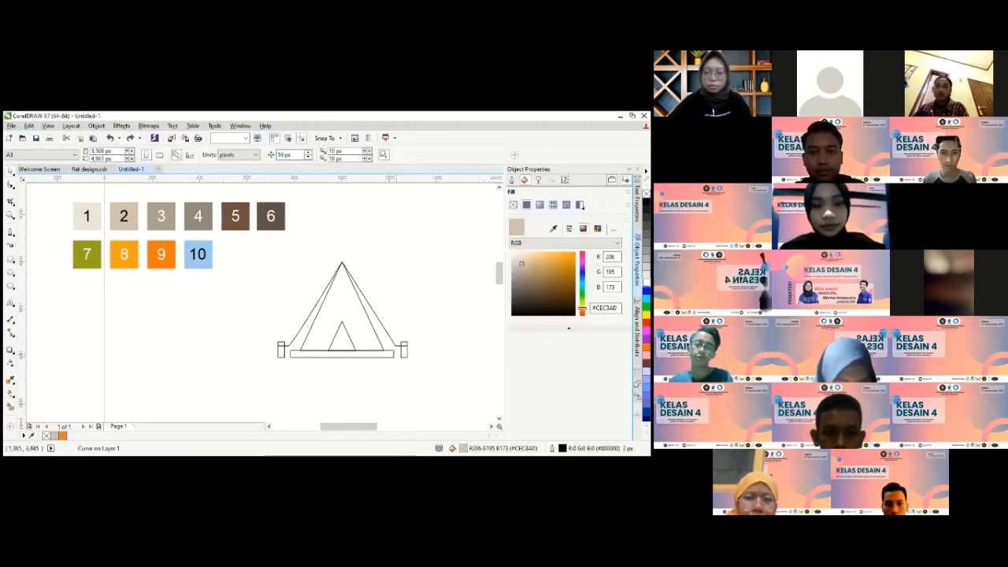
pyautogui.keyDown('shift'); pyautogui.click(371, 357); pyautogui.keyUp('shift')
pyautogui.keyDown('shift'); pyautogui.click(281, 357); pyautogui.keyUp('shift')
pyautogui.click(526, 204)
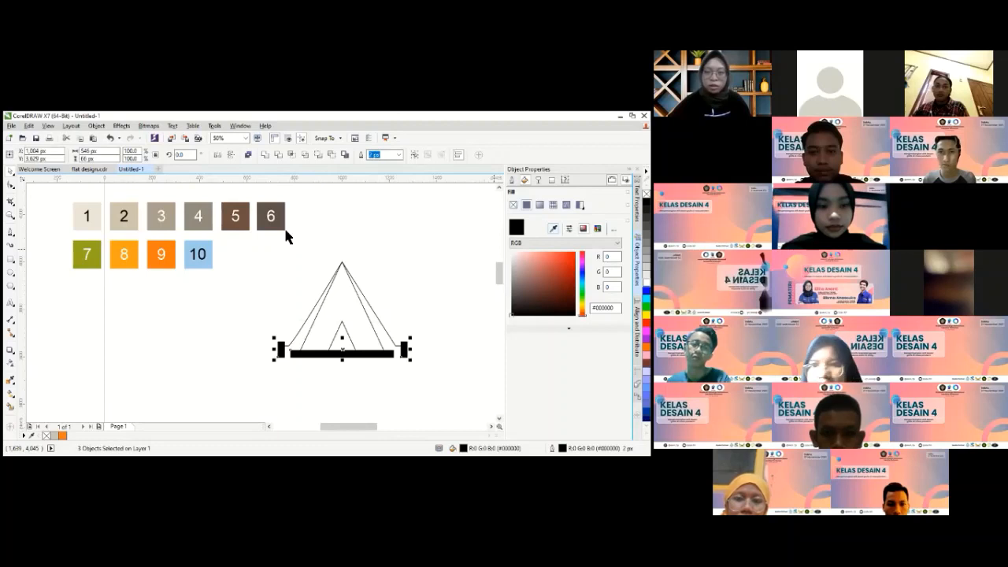
pyautogui.scroll(-2, 358, 255)
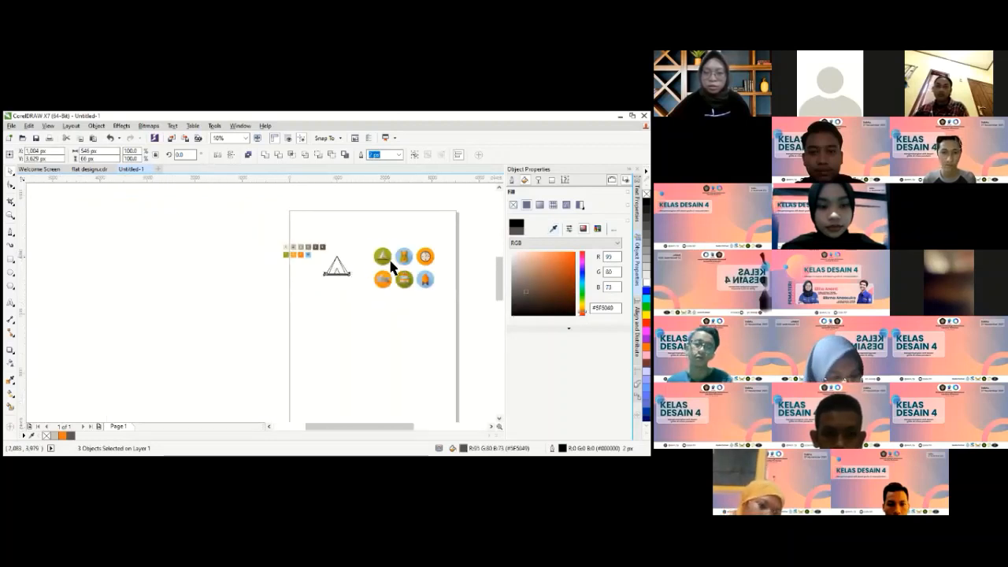
pyautogui.scroll(2, 390, 259)
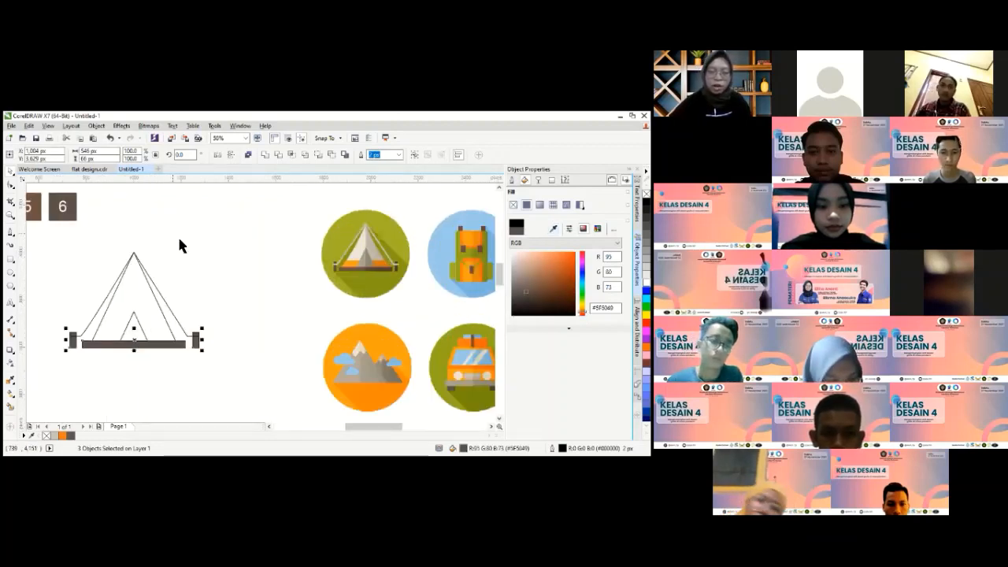
# - Send the rope curve to the back of the layer, behind the tent's triangles, and deselect it
pyautogui.click(134, 336)
pyautogui.click(135, 334)
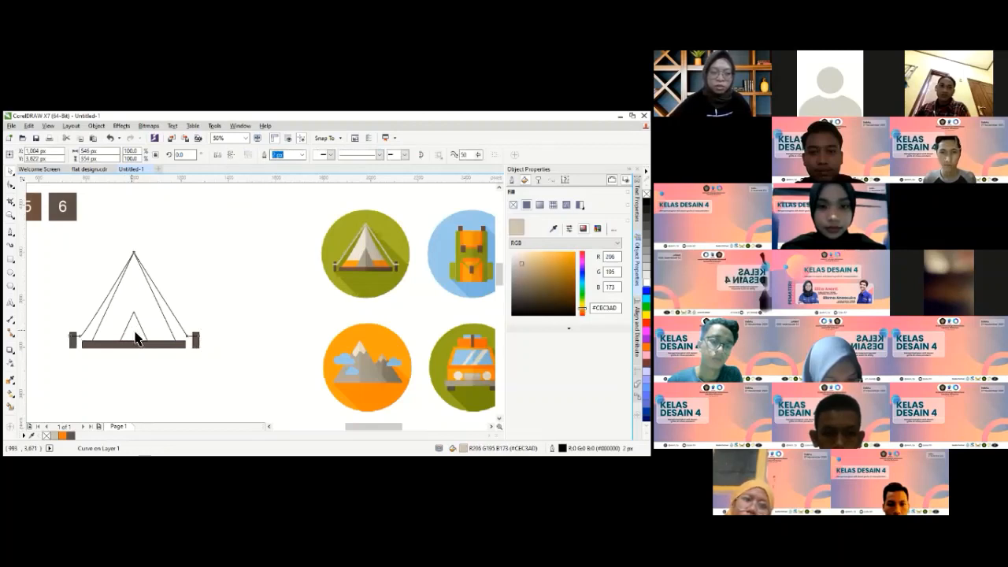
pyautogui.click(229, 293)
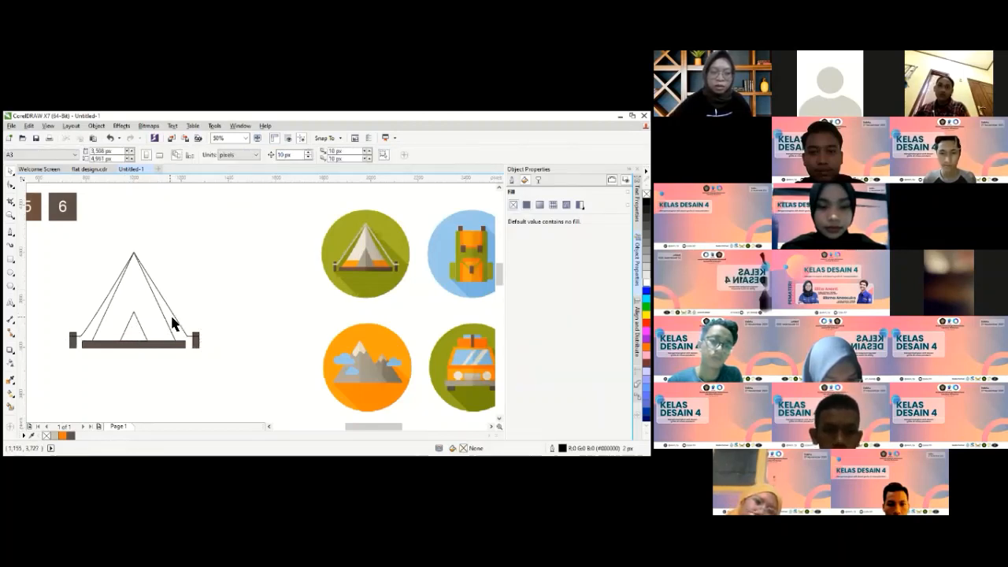
pyautogui.click(133, 291)
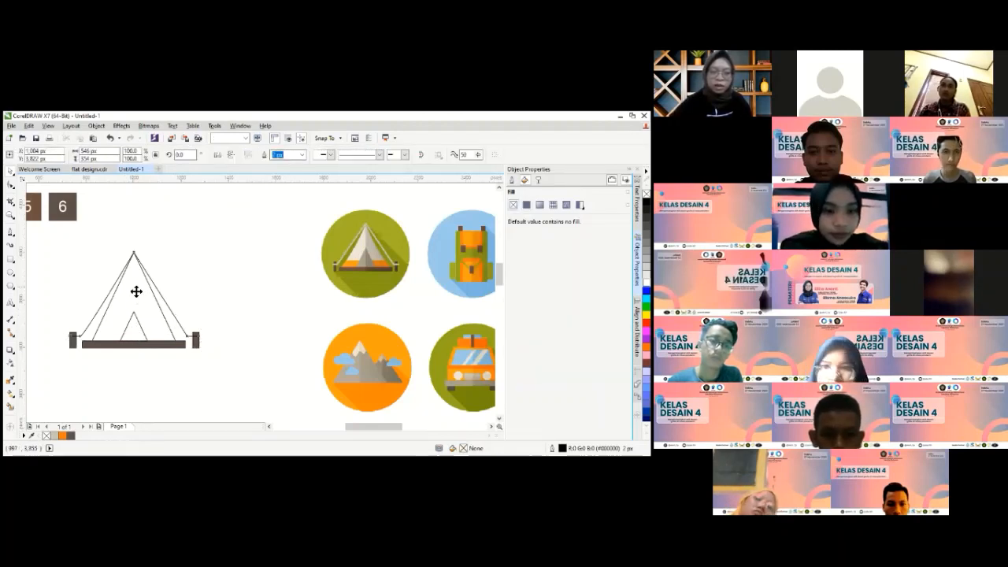
pyautogui.click(182, 325)
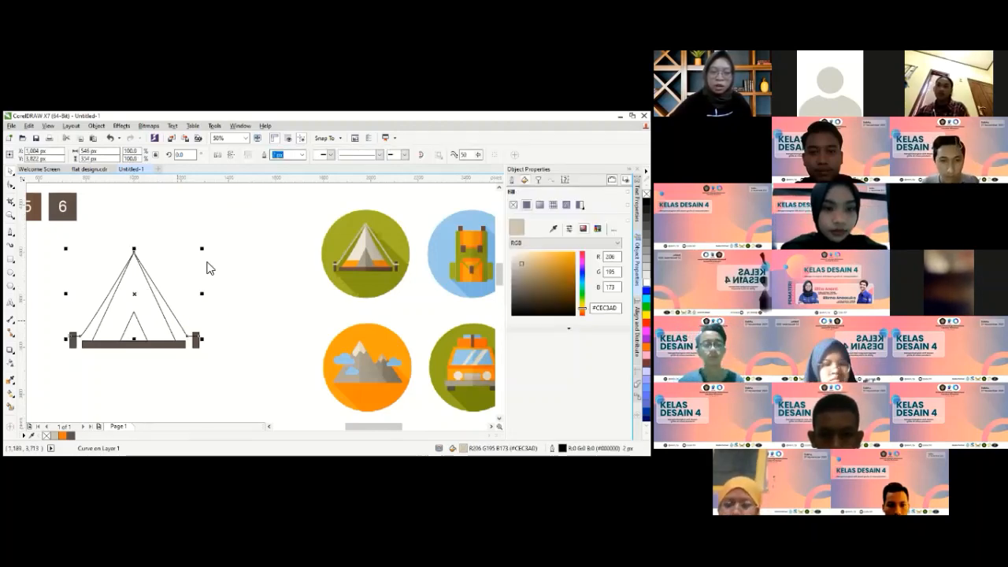
pyautogui.rightClick(236, 327)
pyautogui.moveTo(236, 350)
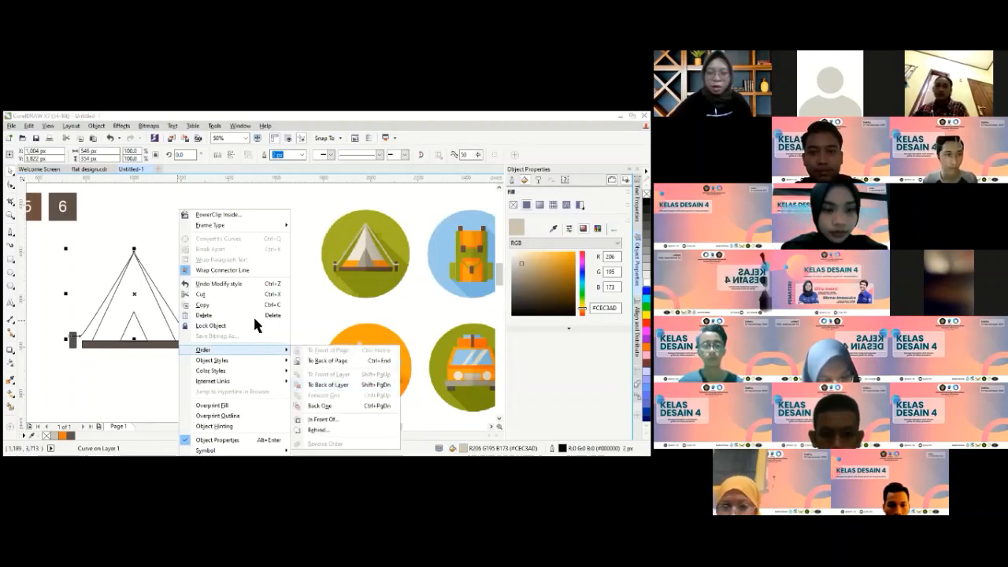
pyautogui.scroll(-1, 249, 315)
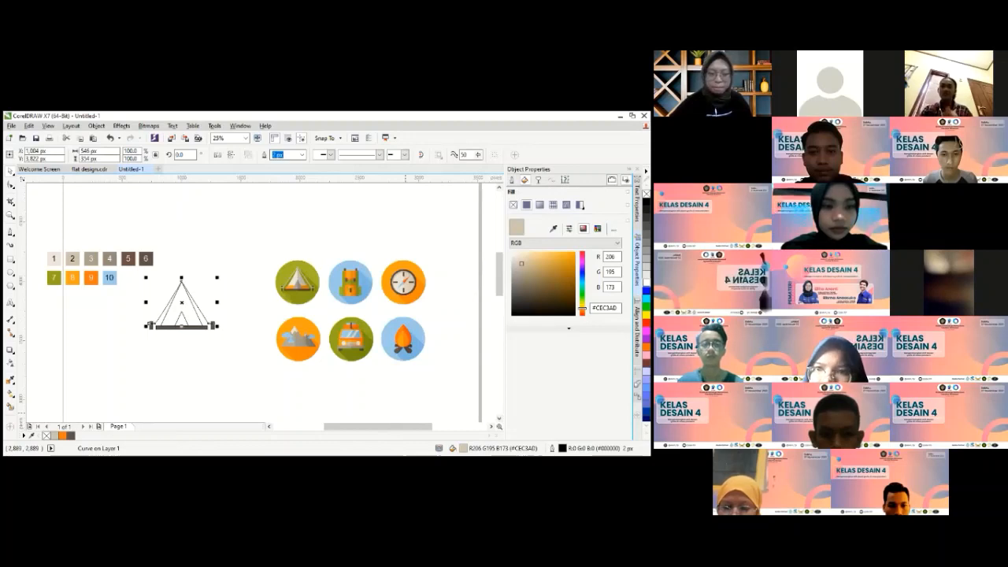
pyautogui.rightClick(203, 285)
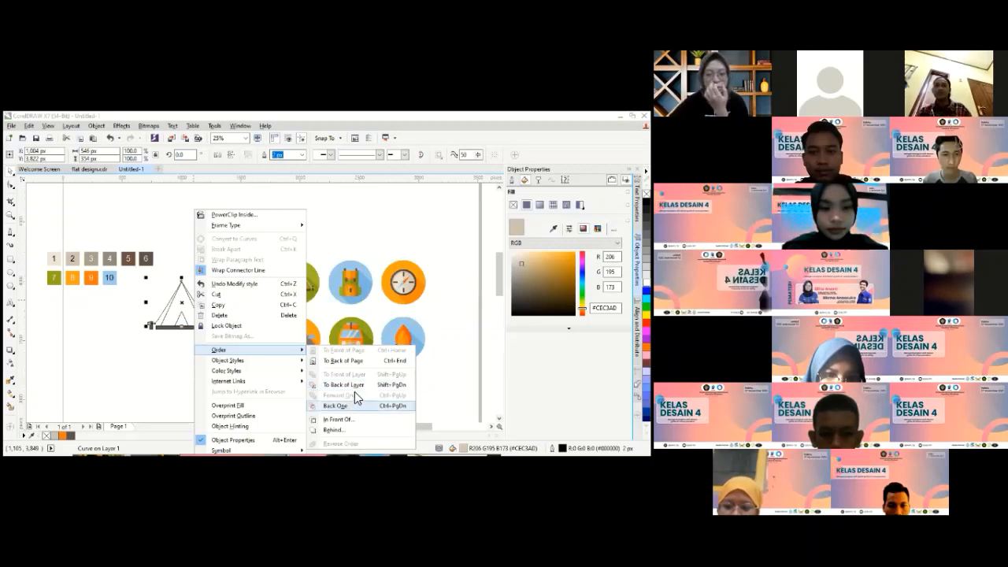
pyautogui.click(358, 387)
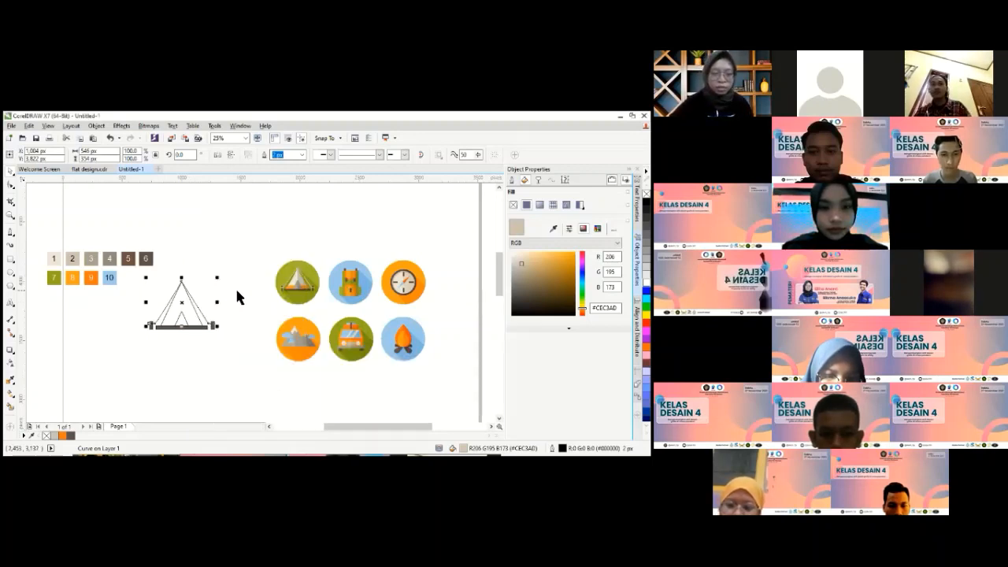
pyautogui.click(235, 286)
# - Give the large tent triangle a uniform black fill (#000000)
pyautogui.click(178, 301)
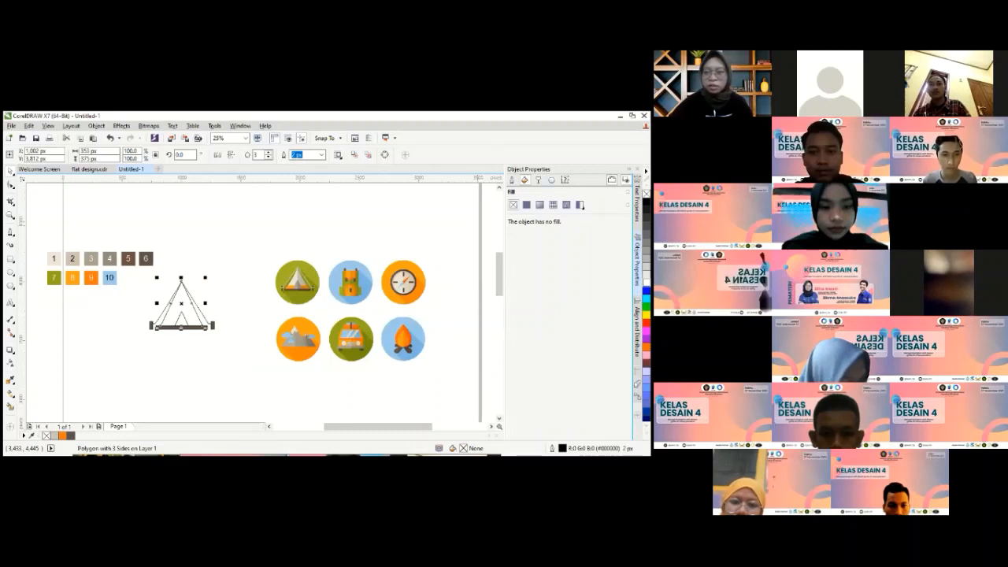
pyautogui.click(526, 204)
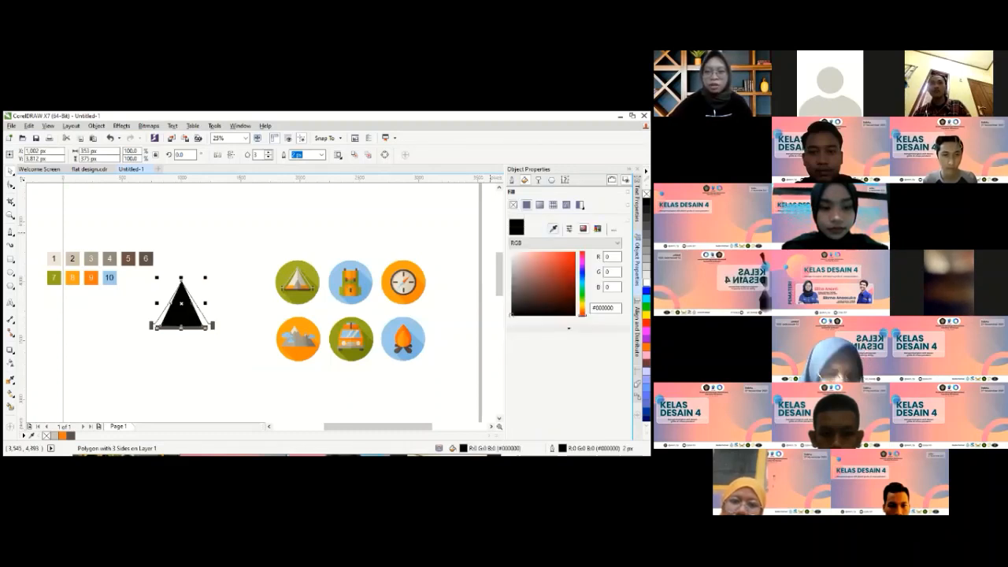
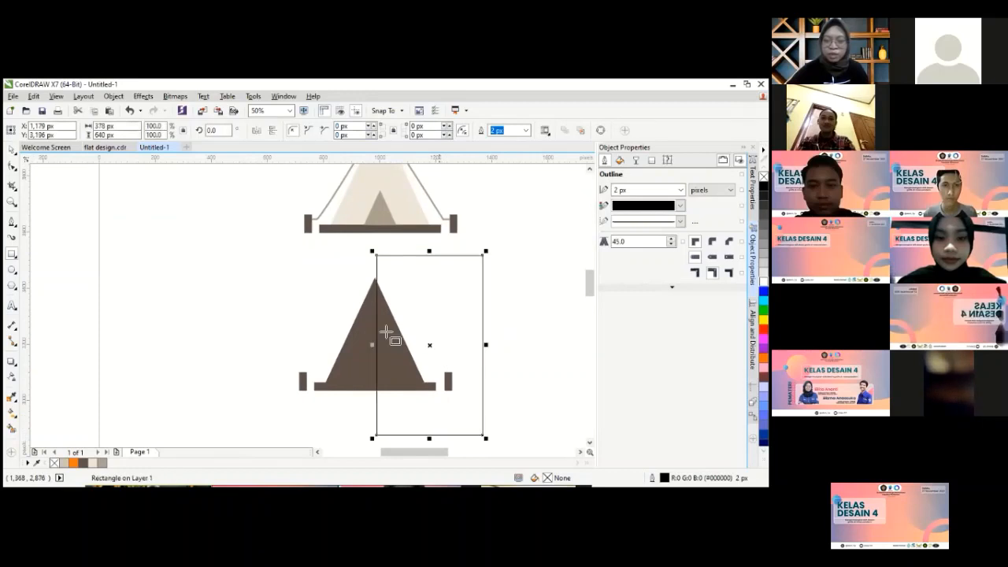
# - Move the 378 × 640 px rectangle over the right half of the dark tent copy, aligning its left edge with the apex
pyautogui.moveTo(429, 345); pyautogui.dragTo(426, 347)
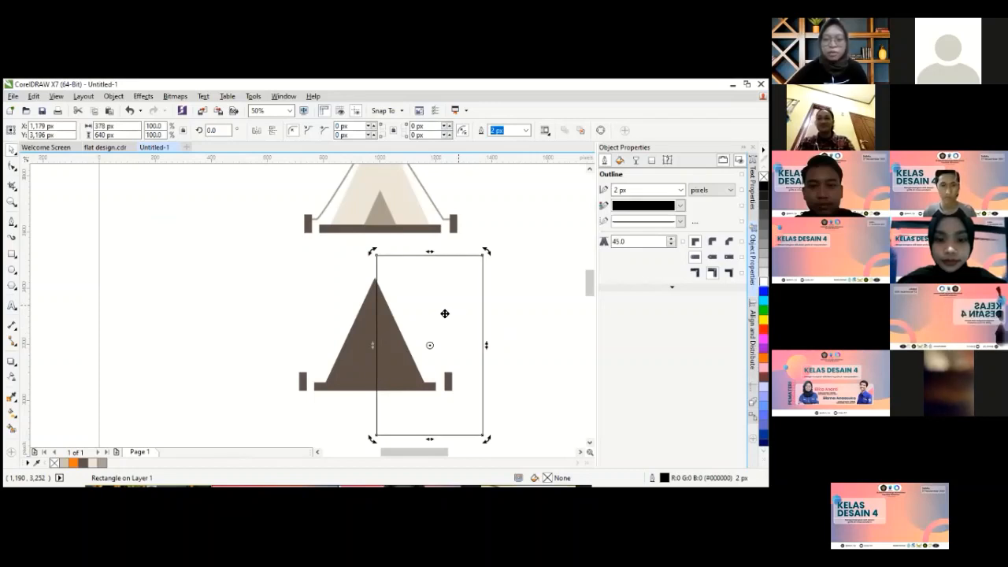
pyautogui.moveTo(445, 314); pyautogui.dragTo(447, 313)
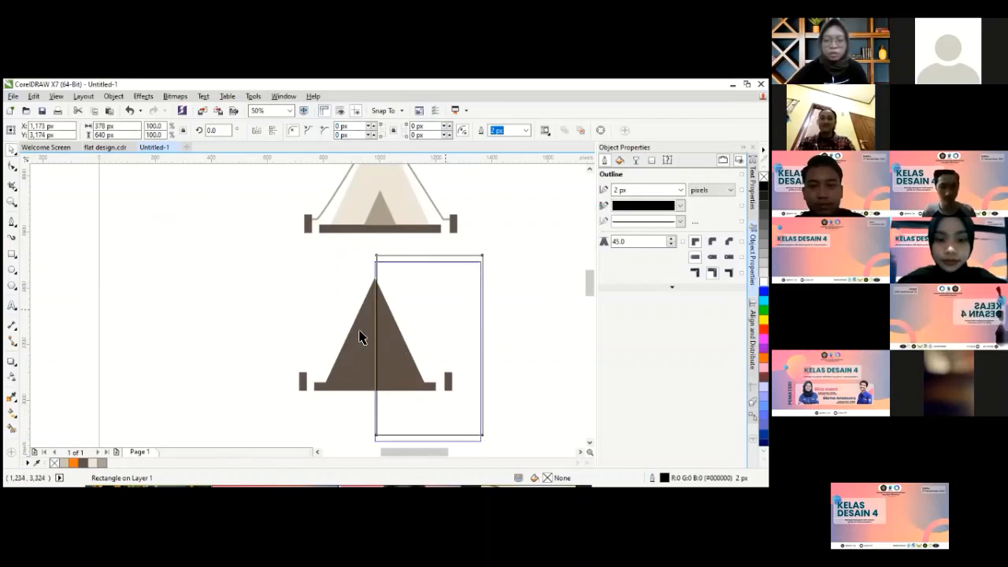
pyautogui.moveTo(363, 344); pyautogui.dragTo(365, 346)
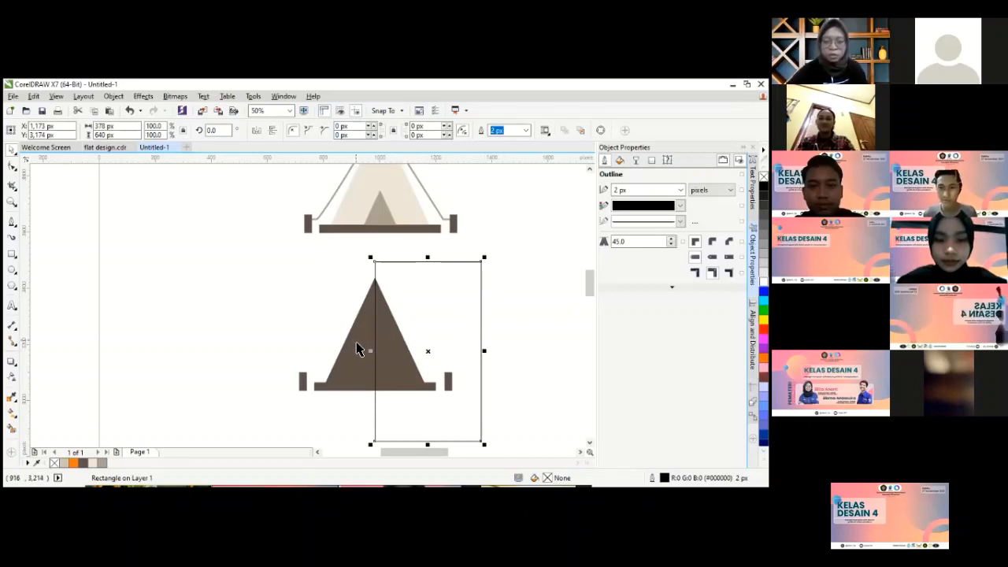
# - Intersect the rectangle with the dark tent copy to cut out a separate silhouette of the tent's right half
pyautogui.keyDown('shift'); pyautogui.click(351, 351); pyautogui.keyUp('shift')
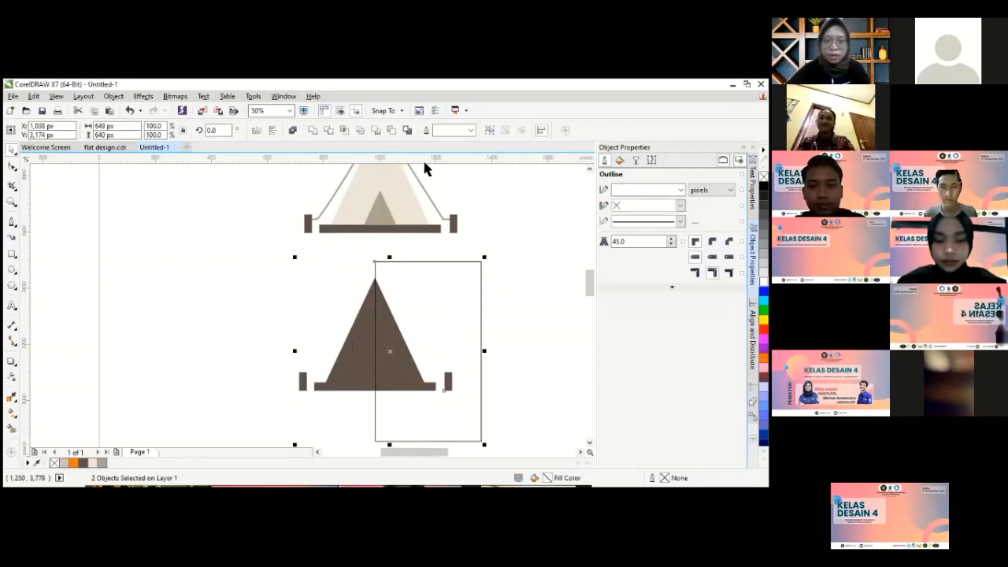
pyautogui.click(344, 131)
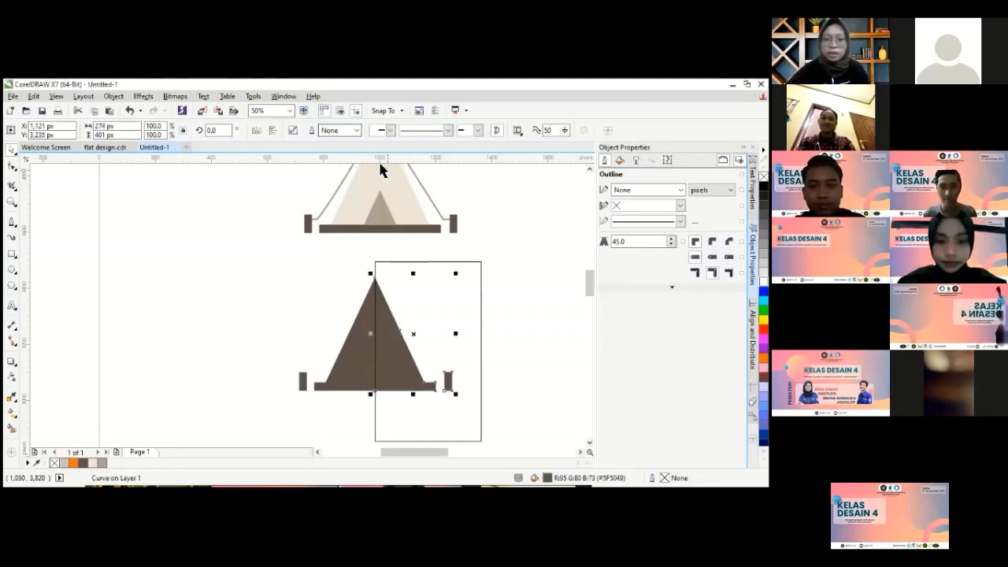
pyautogui.hotkey('ctrl', 'z')
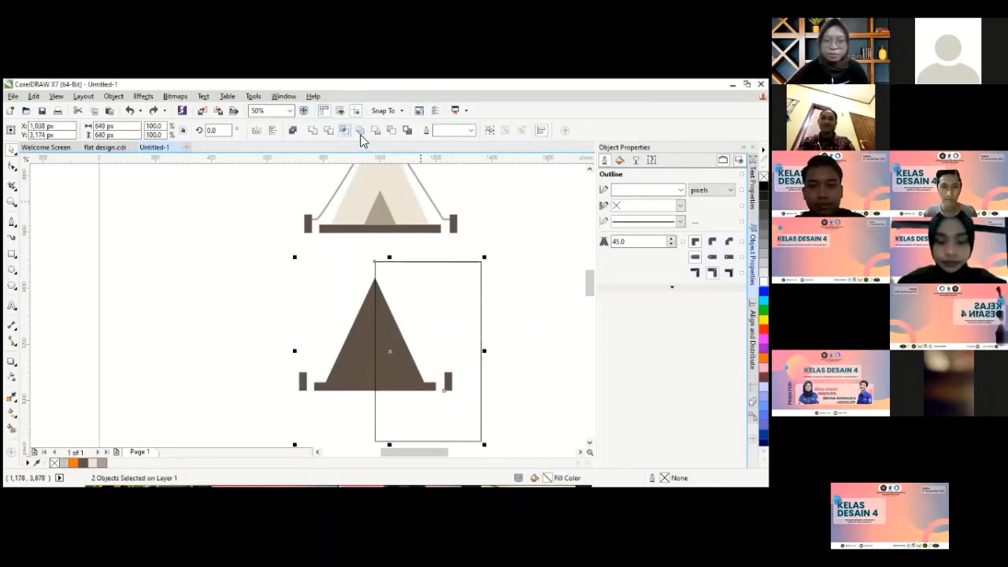
pyautogui.click(521, 289)
pyautogui.click(403, 350)
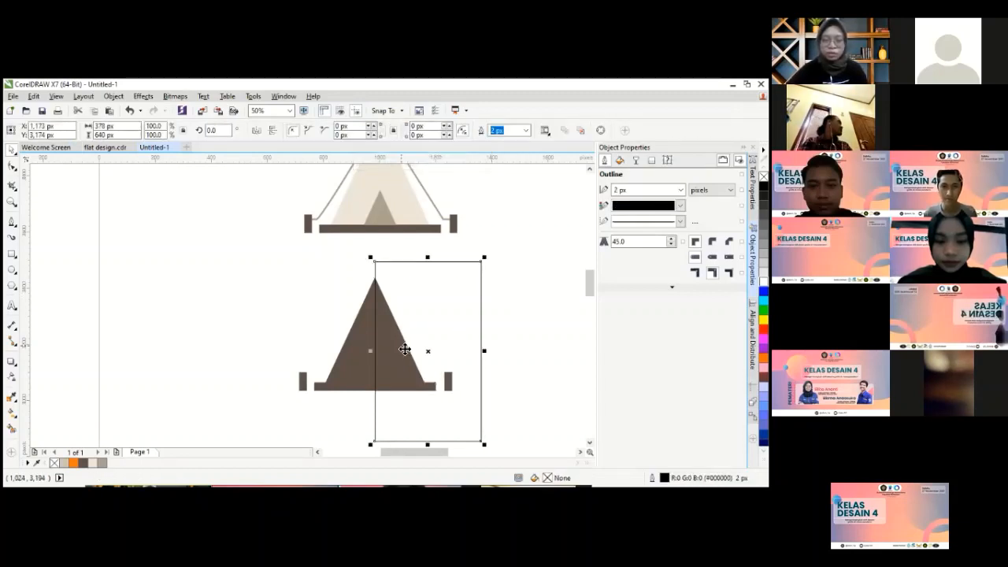
# - Separate the pieces: move the rectangle left of the tent copy, the half silhouette to its right, and the full dark copy downward
pyautogui.moveTo(404, 351); pyautogui.dragTo(246, 308)
pyautogui.moveTo(389, 335); pyautogui.dragTo(513, 293)
pyautogui.moveTo(303, 268); pyautogui.dragTo(206, 371)
pyautogui.click(378, 323)
pyautogui.moveTo(382, 349); pyautogui.dragTo(381, 445)
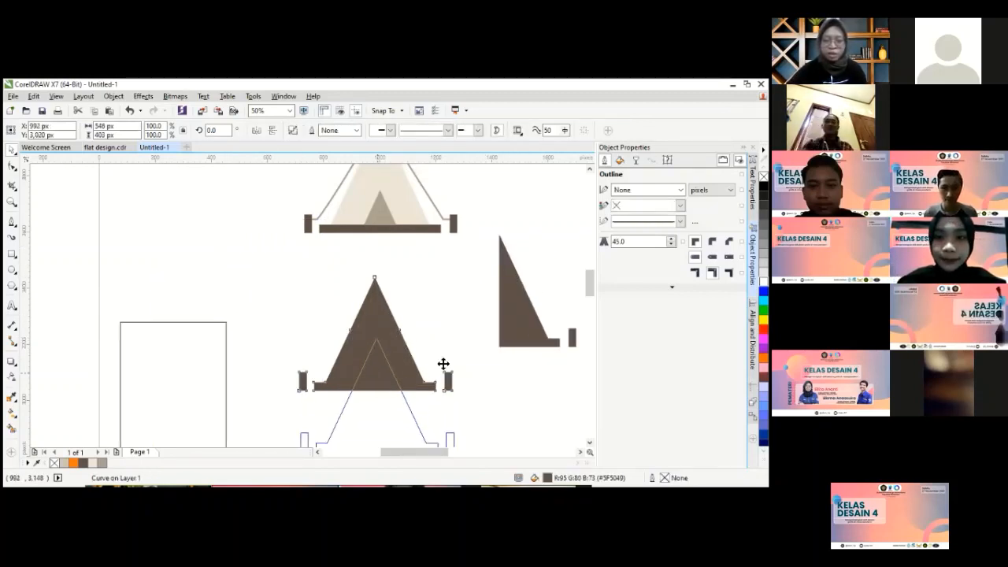
# - Place the dark half silhouette over the right half of the coloured tent and give it a uniform transparency of 50
pyautogui.click(528, 286)
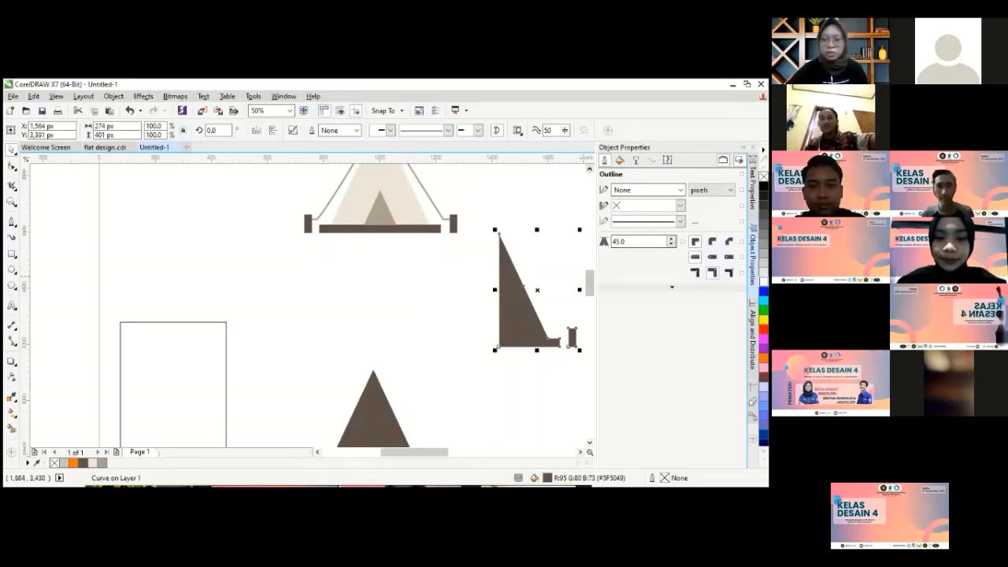
pyautogui.scroll(2, 527, 331)
pyautogui.moveTo(412, 260)
pyautogui.mouseDown()
pyautogui.moveTo(396, 268)
pyautogui.moveTo(418, 270)
pyautogui.mouseUp()
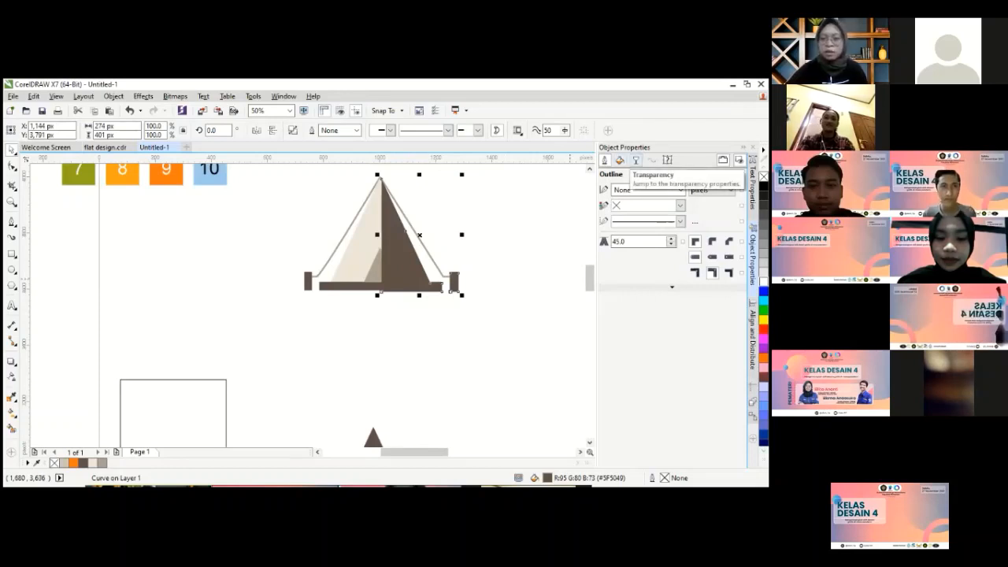
pyautogui.click(636, 160)
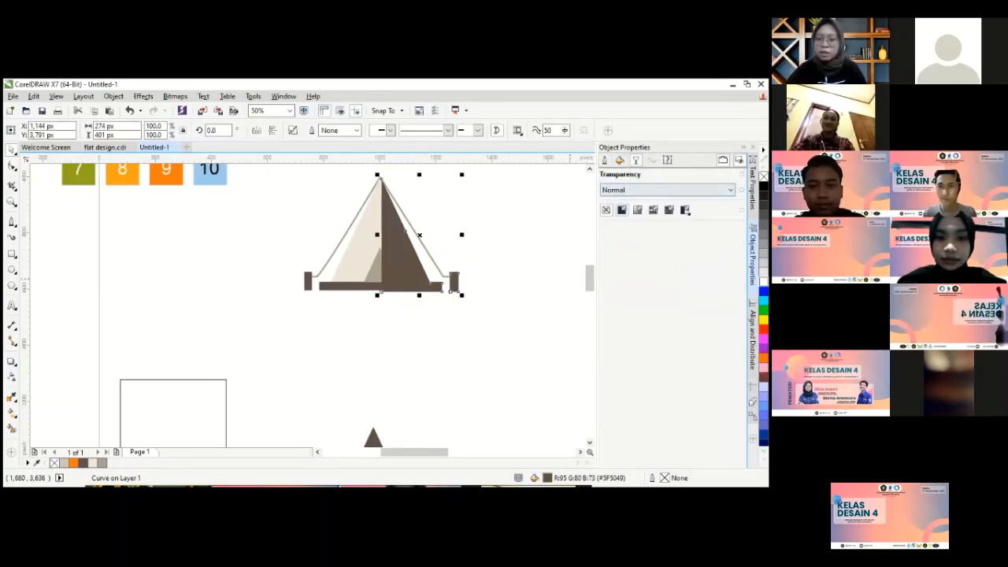
pyautogui.click(622, 210)
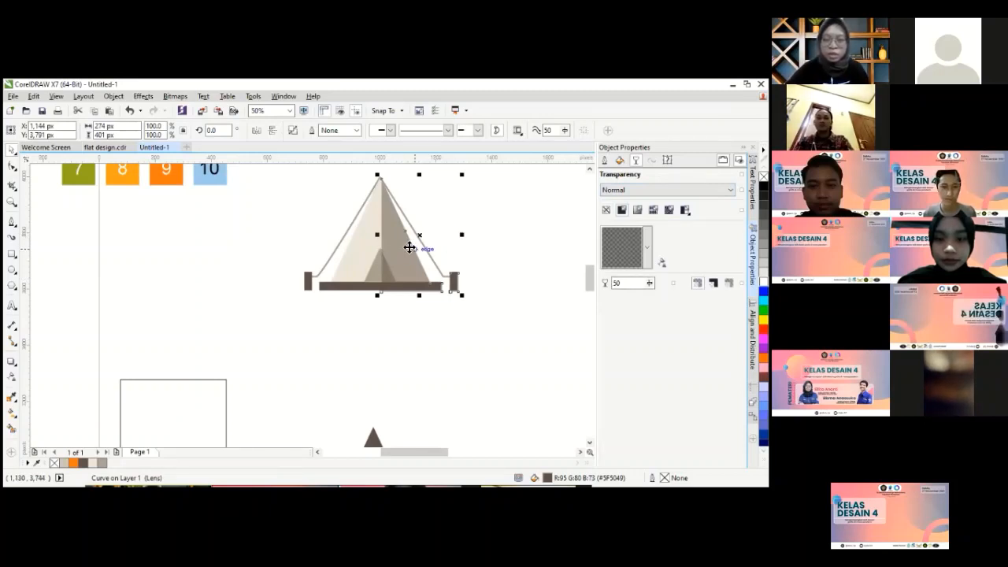
# - Align the top of the transparent half silhouette with the top of the large light tent triangle
pyautogui.scroll(2, 409, 246)
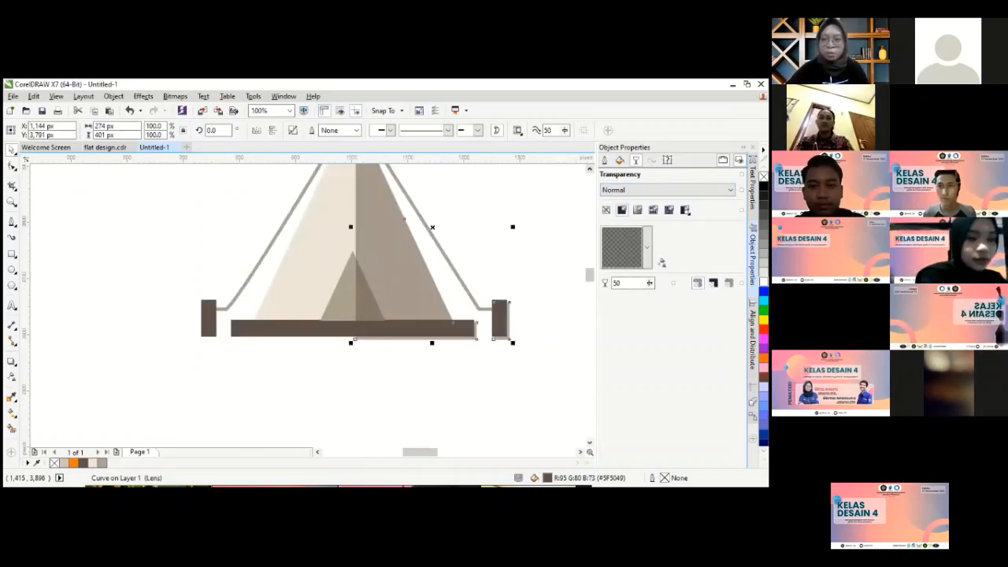
pyautogui.click(589, 169)
pyautogui.click(589, 168)
pyautogui.click(588, 169)
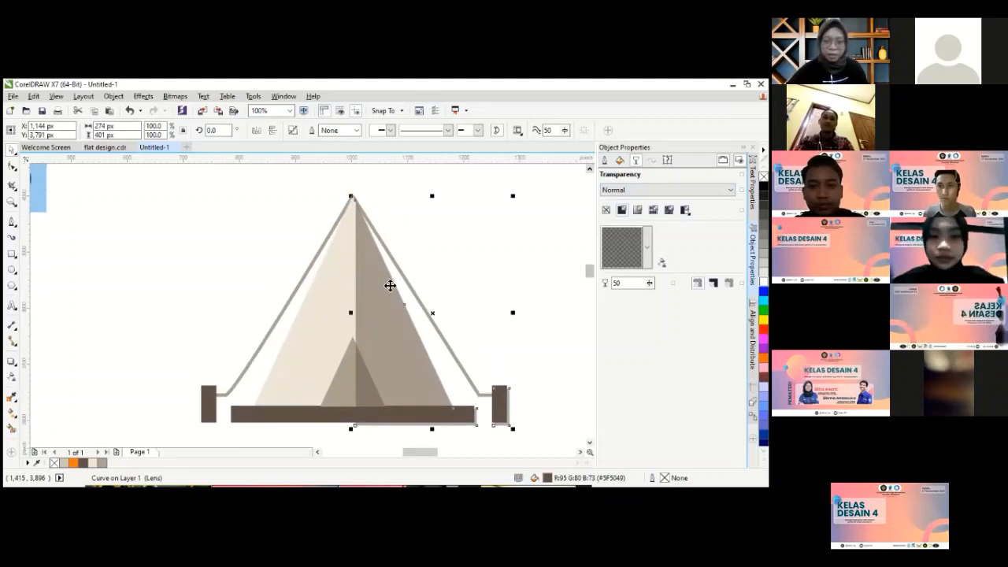
pyautogui.keyDown('shift'); pyautogui.click(316, 297); pyautogui.keyUp('shift')
pyautogui.keyDown('shift'); pyautogui.click(325, 302); pyautogui.keyUp('shift')
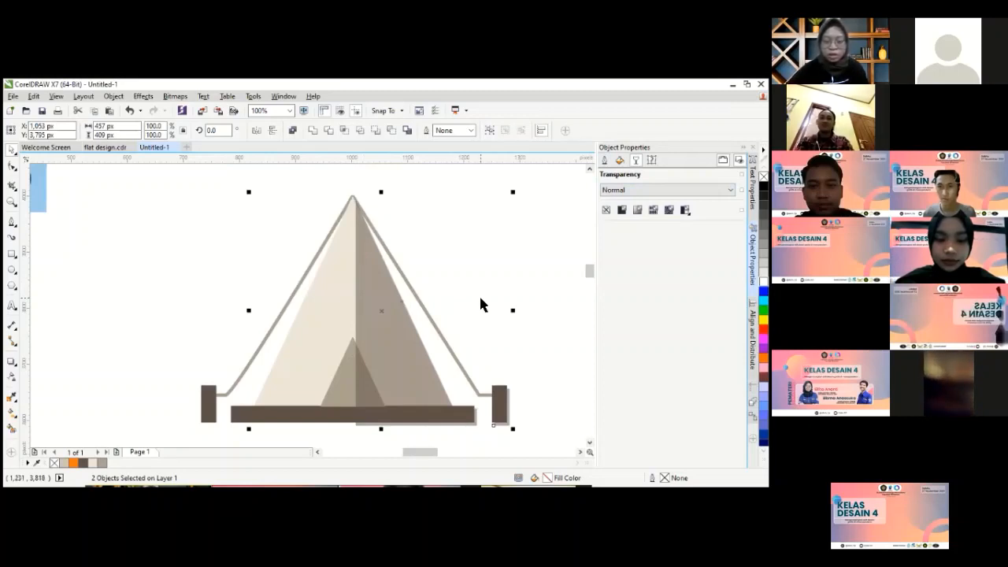
pyautogui.press('t')
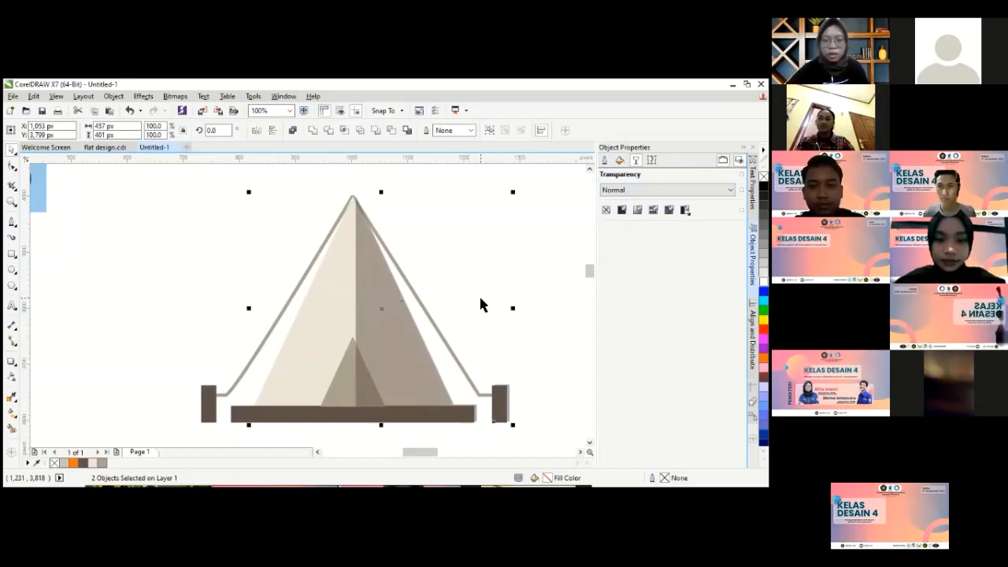
pyautogui.click(382, 347)
pyautogui.click(555, 261)
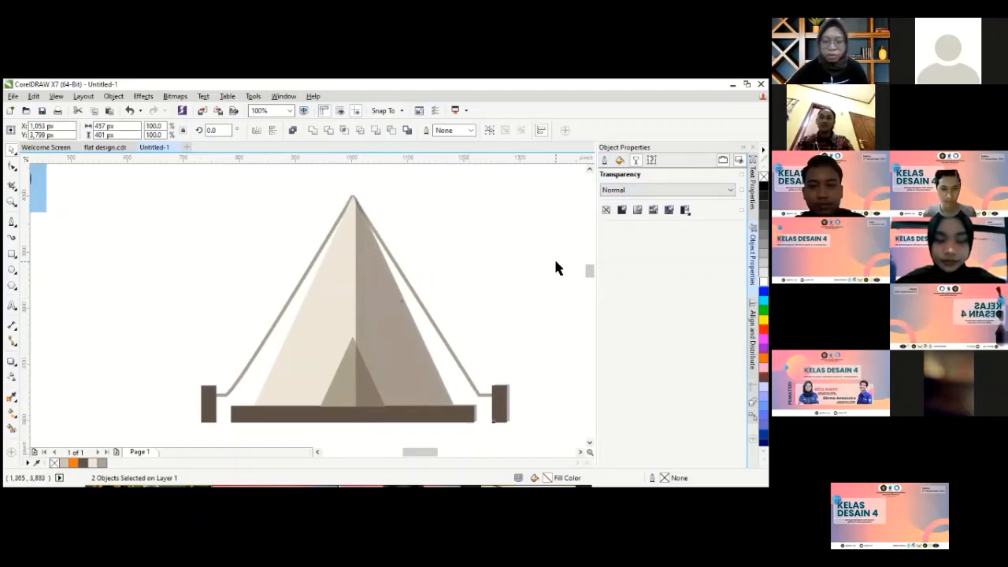
# - Nudge the transparent half silhouette 30 px to the left and deselect it
pyautogui.click(378, 318)
pyautogui.press('Left')
pyautogui.press('Left')
pyautogui.press('Left')
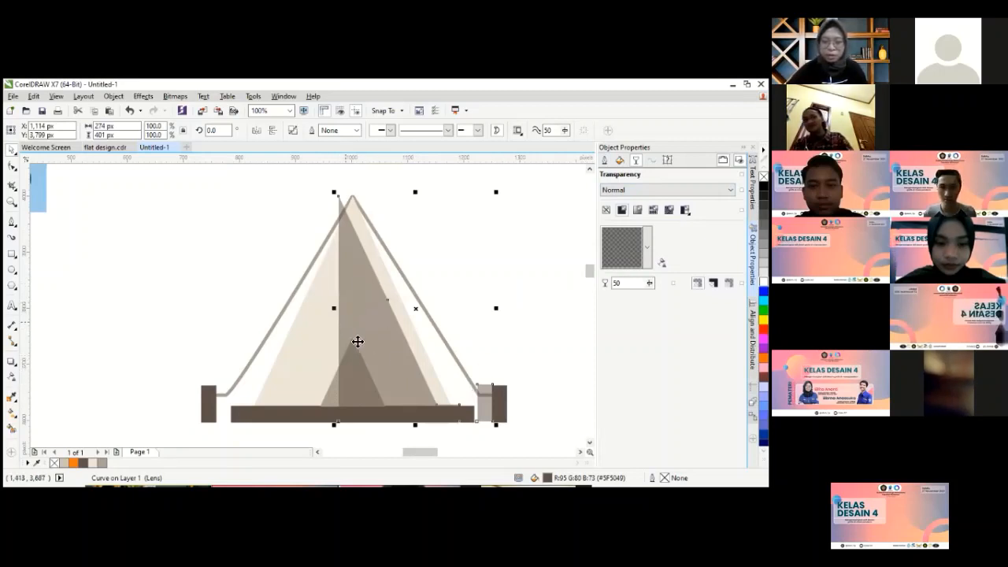
pyautogui.click(489, 267)
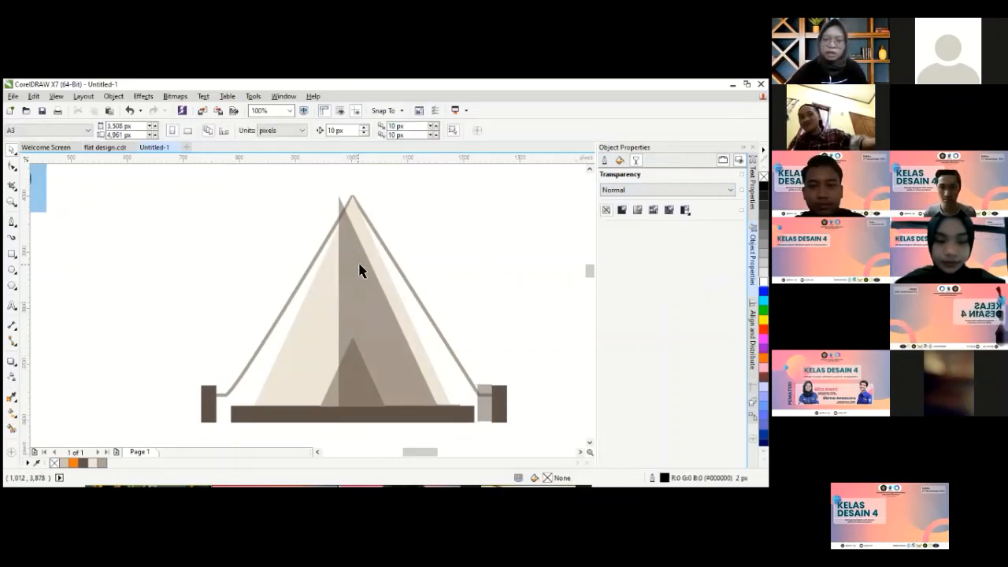
# - Align the transparent half silhouette's right edge with the outer edge of the tent's right peg, and deselect both
pyautogui.click(360, 268)
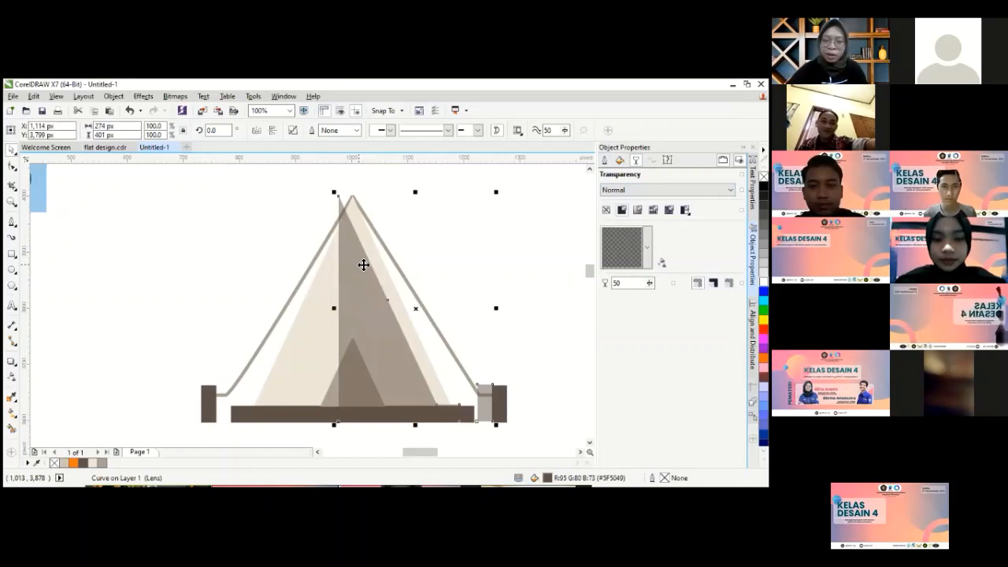
pyautogui.keyDown('shift'); pyautogui.click(502, 403); pyautogui.keyUp('shift')
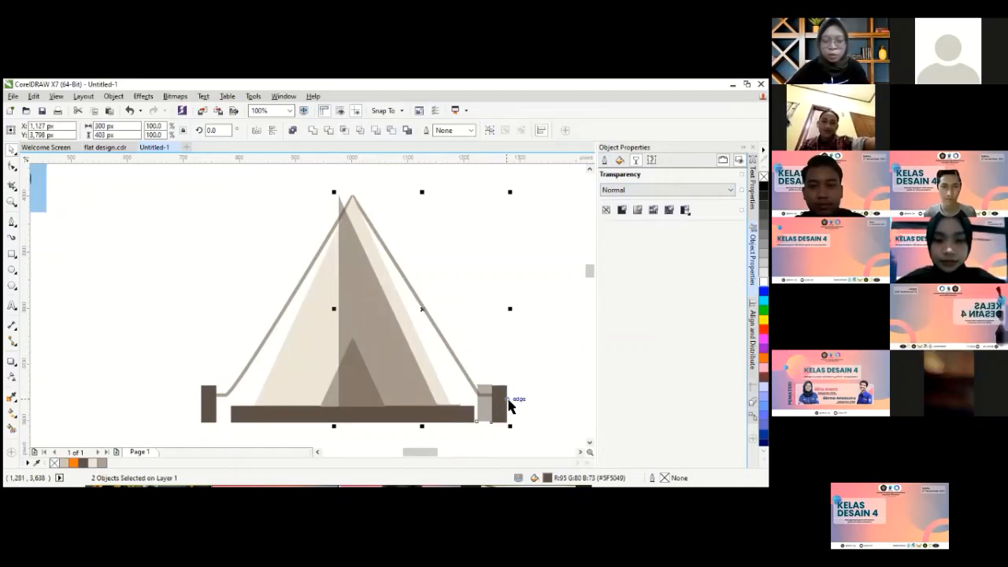
pyautogui.press('r')
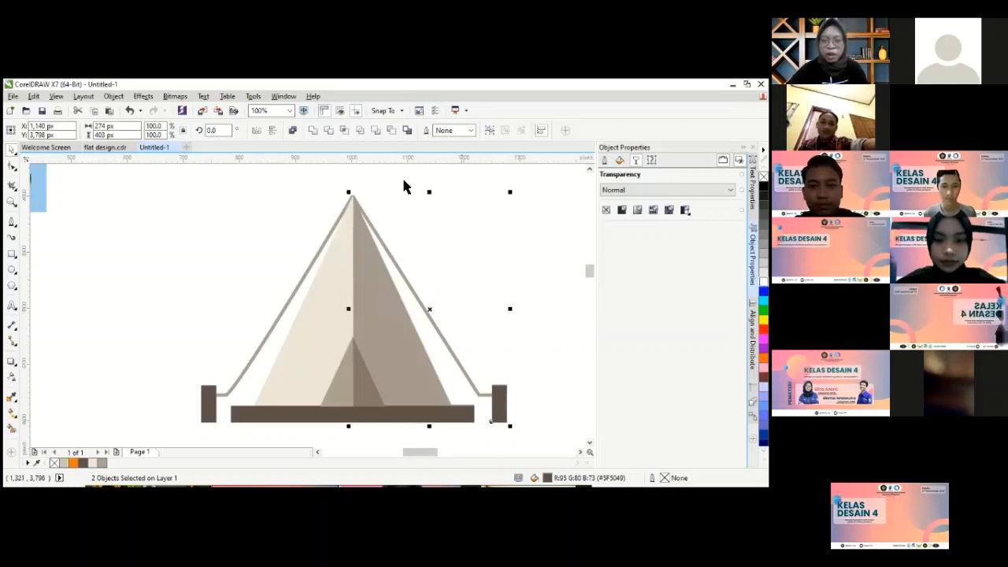
pyautogui.click(443, 204)
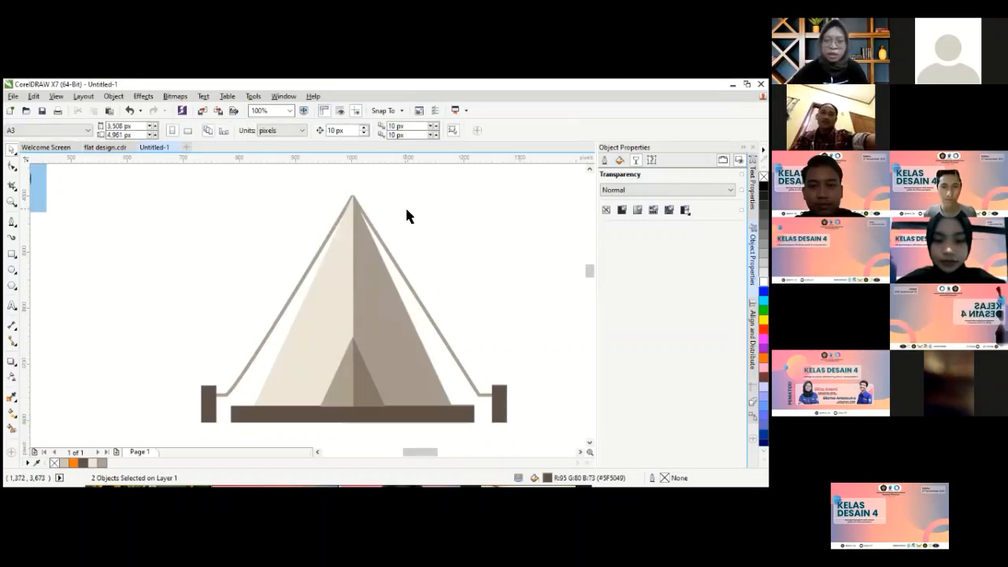
# - Draw a circle about 608 px in diameter, overlapping the right side of the coloured tent
pyautogui.scroll(-3, 418, 288)
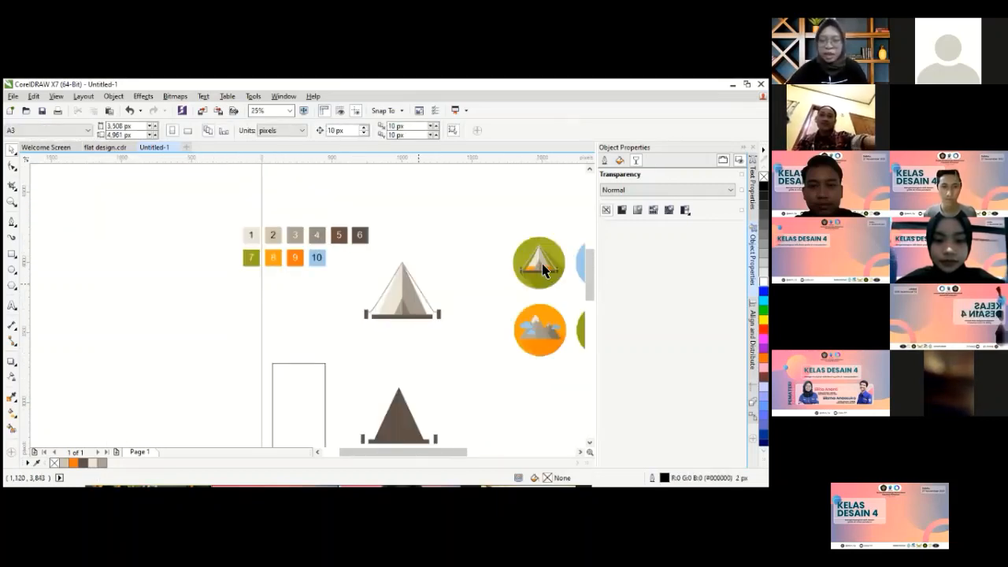
pyautogui.scroll(2, 543, 269)
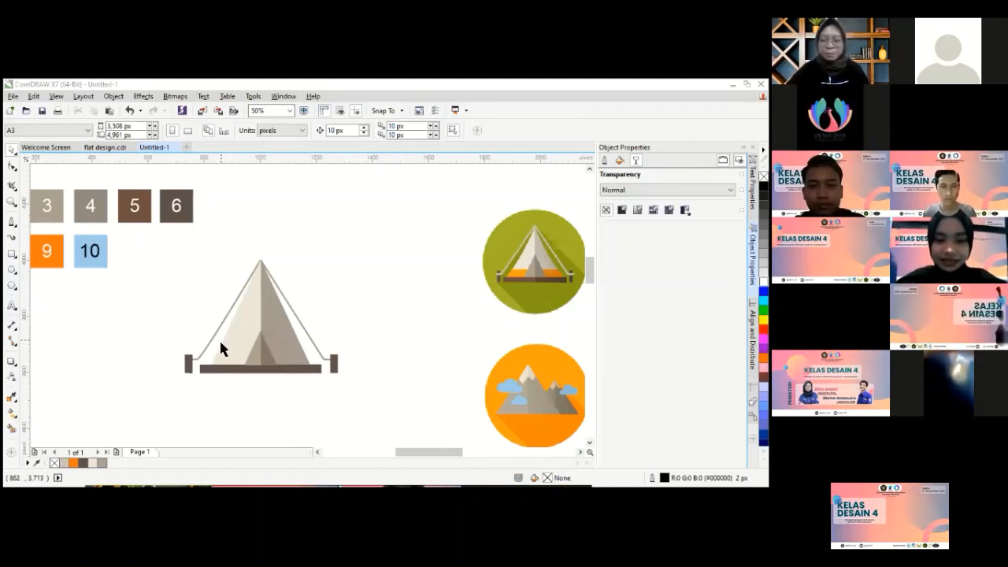
pyautogui.click(13, 270)
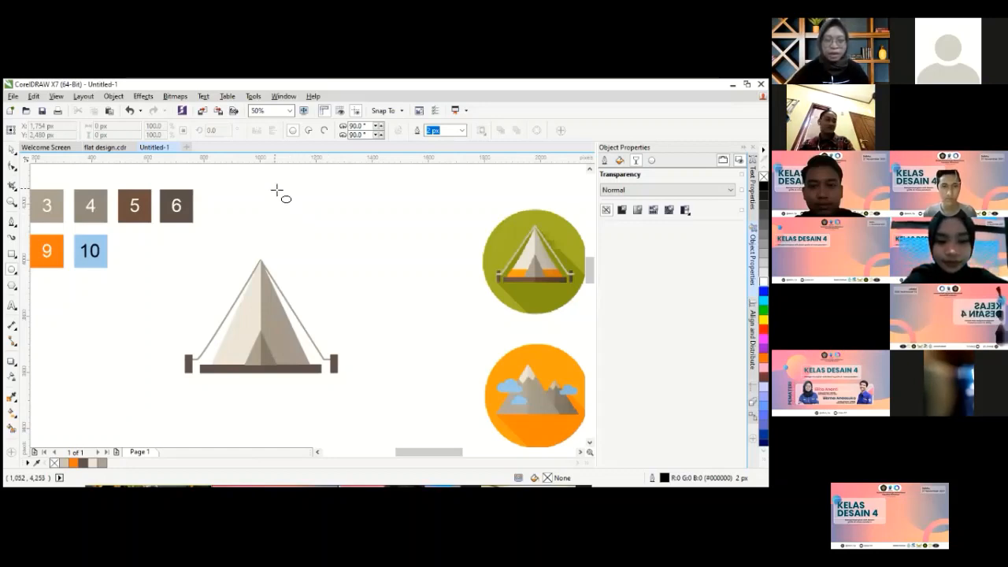
pyautogui.moveTo(276, 190); pyautogui.dragTo(276, 191)
pyautogui.moveTo(370, 290); pyautogui.dragTo(429, 362)
pyautogui.click(11, 151)
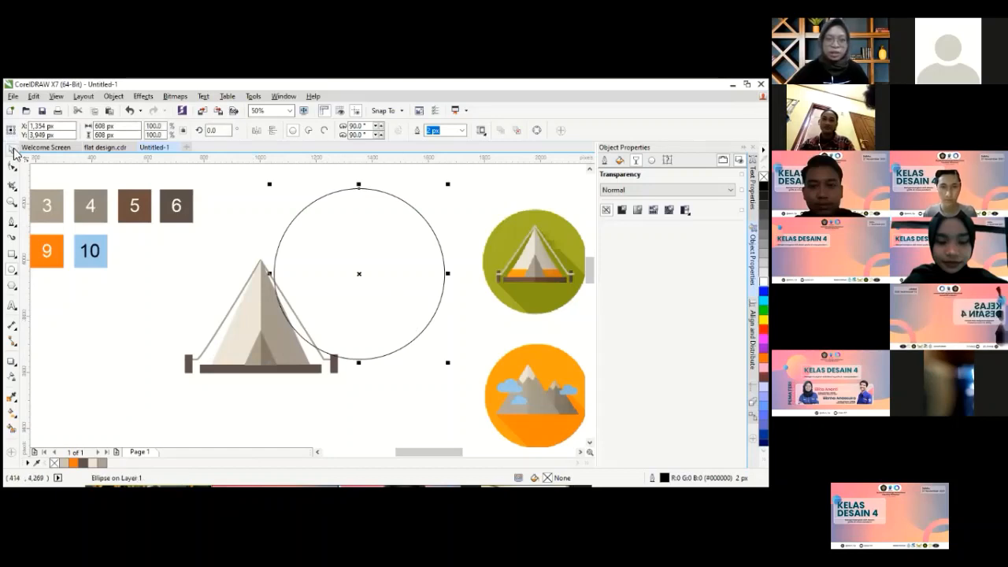
# - Centre the circle on the tent and enlarge it from its centre to about 743 px in diameter
pyautogui.moveTo(360, 275); pyautogui.dragTo(262, 327)
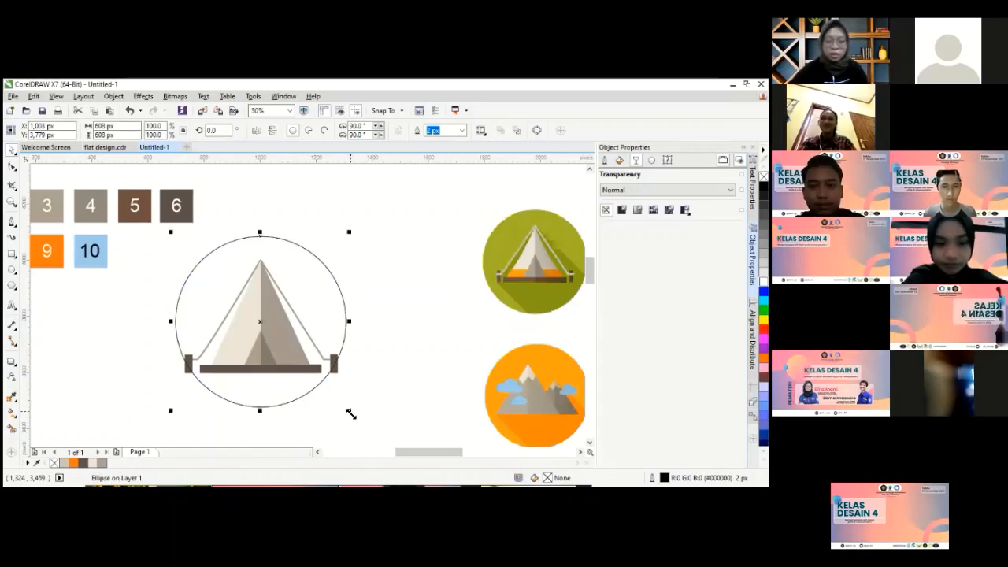
pyautogui.moveTo(351, 411); pyautogui.dragTo(370, 434)
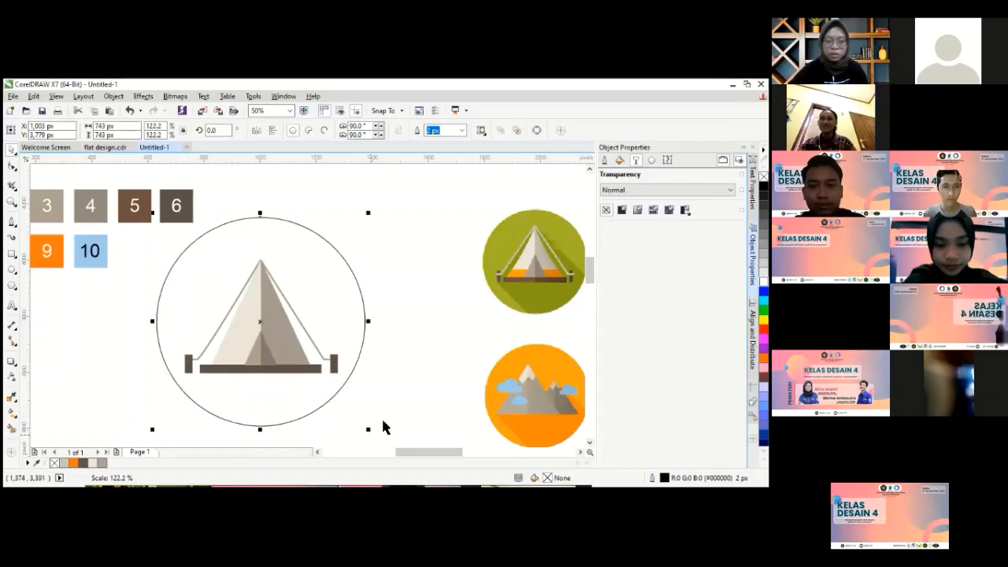
pyautogui.click(423, 254)
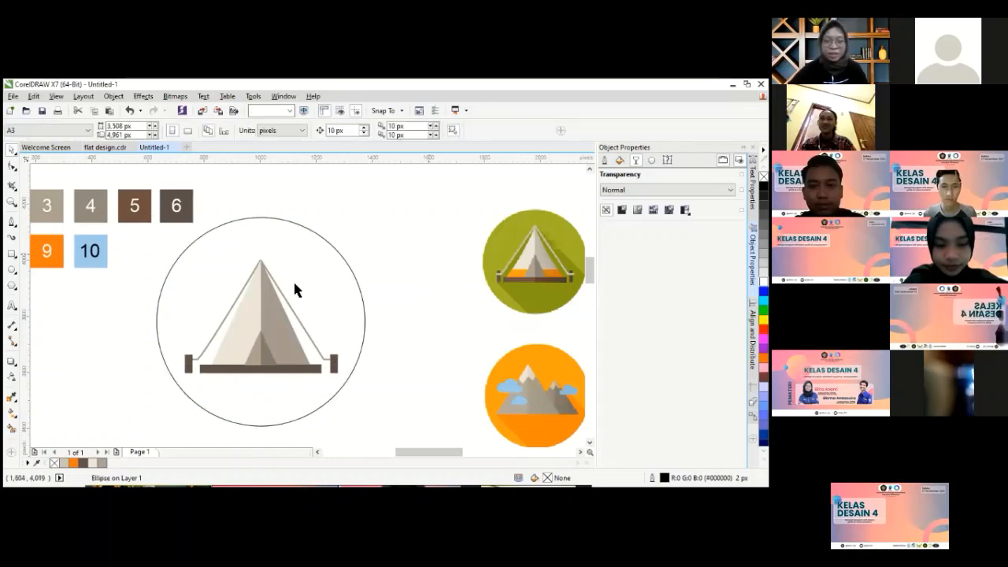
# - Give the circle a uniform fill in the green of palette swatch 7 (#95AD21)
pyautogui.hscroll(-3, 320, 320)
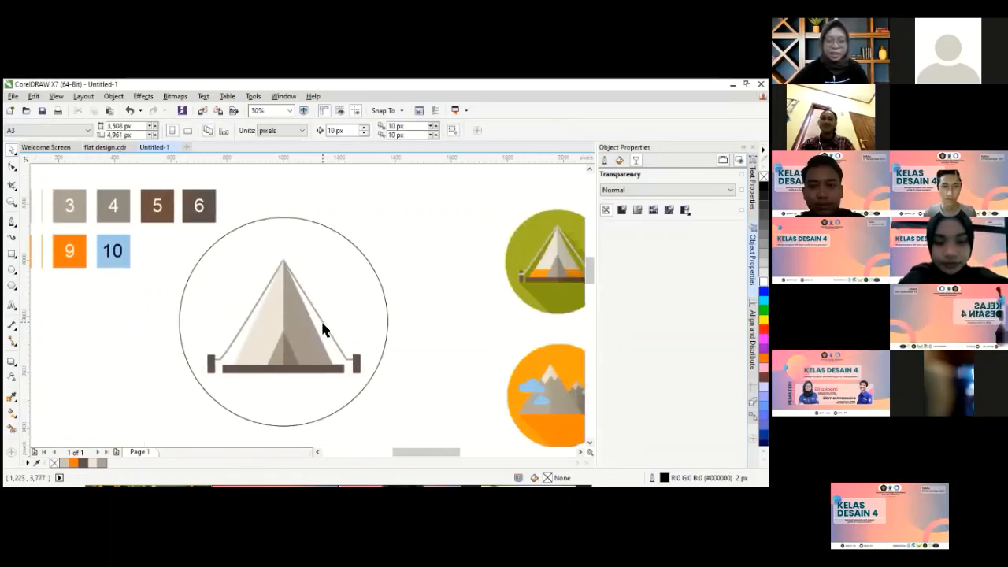
pyautogui.hscroll(-1, 315, 312)
pyautogui.click(310, 265)
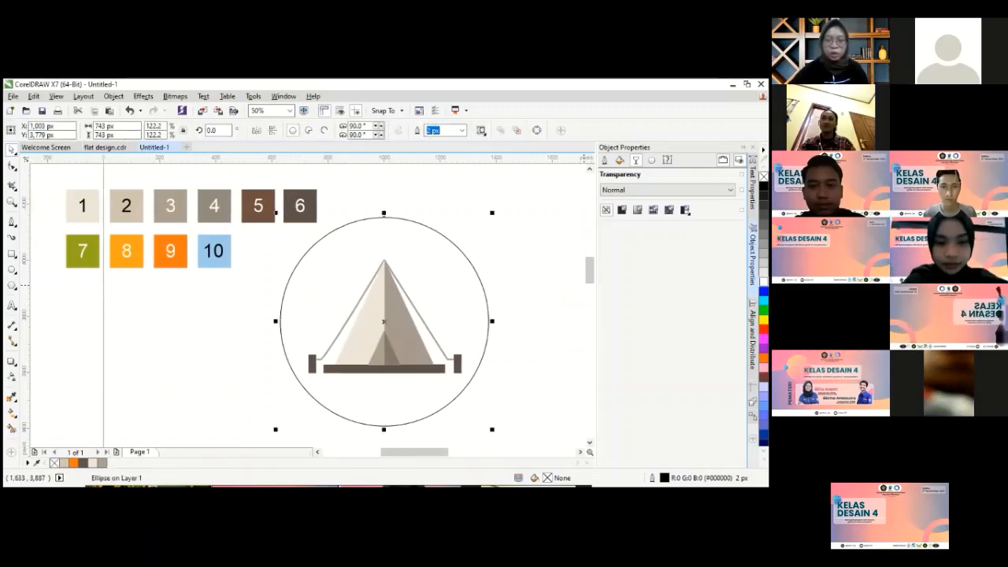
pyautogui.click(619, 160)
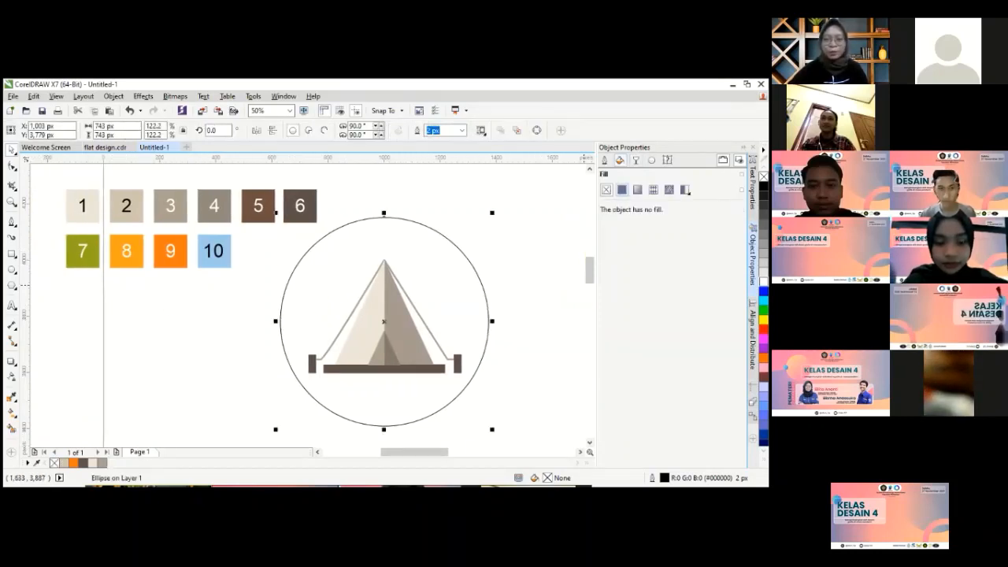
pyautogui.click(621, 190)
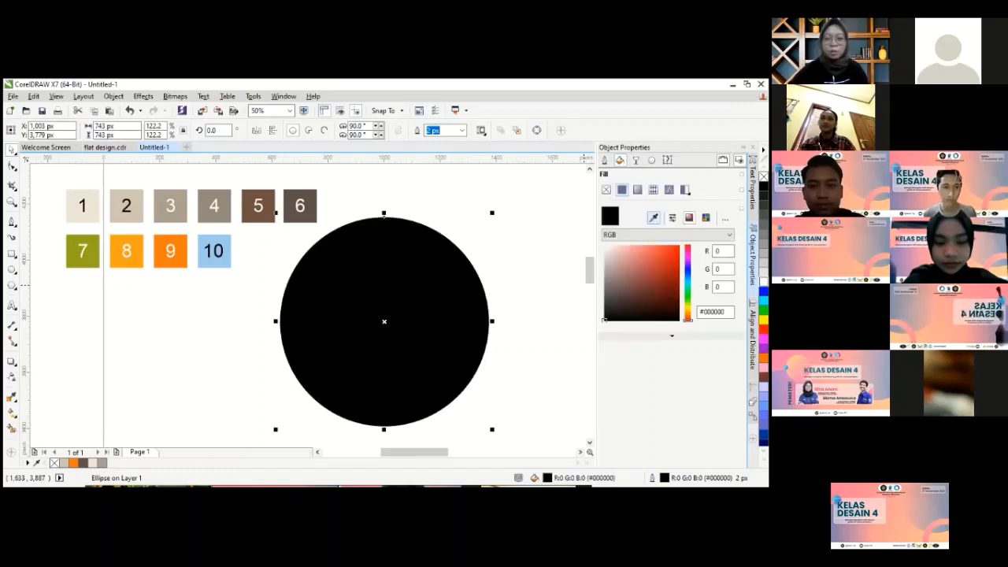
pyautogui.click(96, 245)
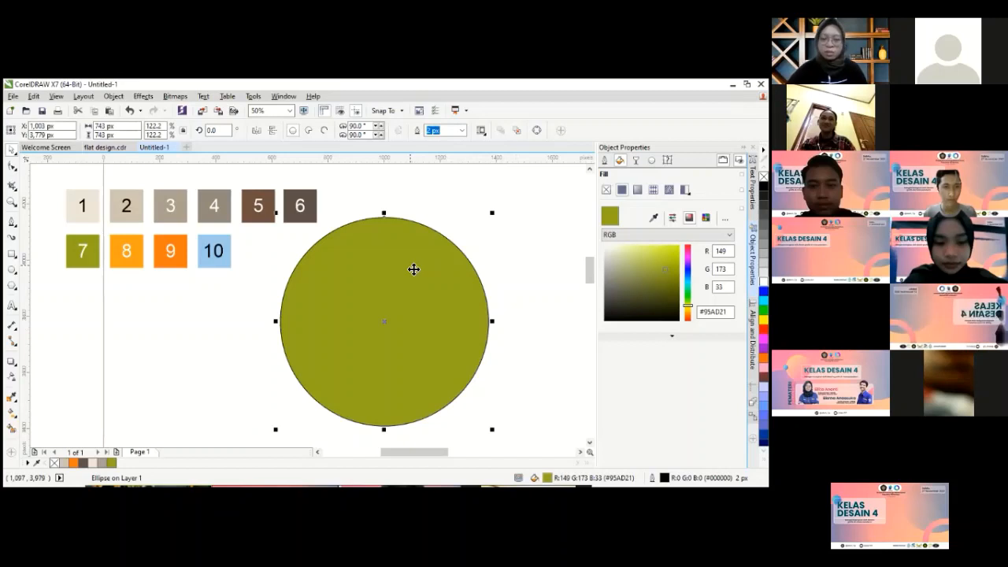
# - Send the green circle to the back, behind all the tent parts, and reselect it
pyautogui.rightClick(412, 269)
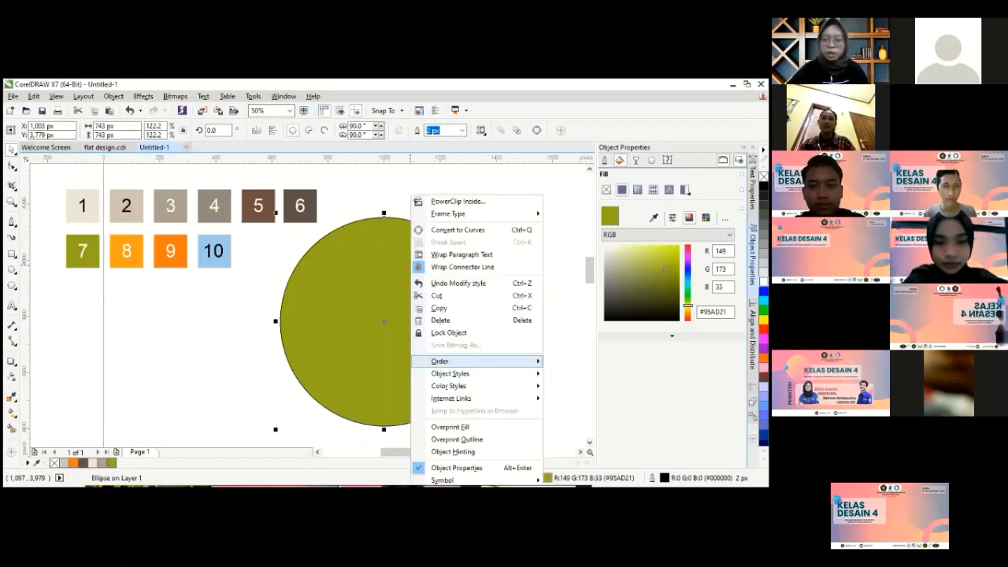
pyautogui.moveTo(457, 361)
pyautogui.click(586, 402)
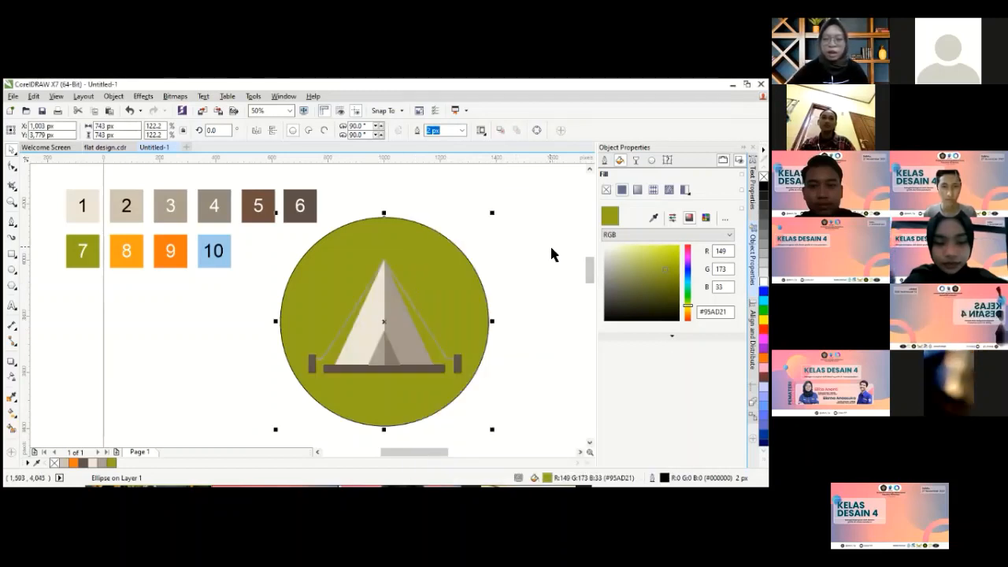
pyautogui.click(565, 218)
pyautogui.click(428, 253)
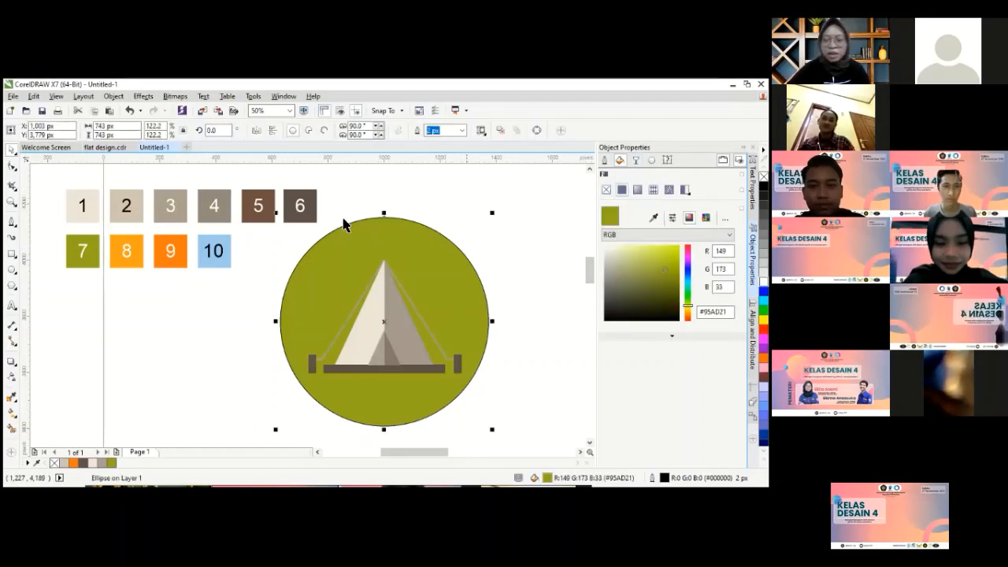
# - Remove the outline from the green circle and deselect it
pyautogui.click(604, 160)
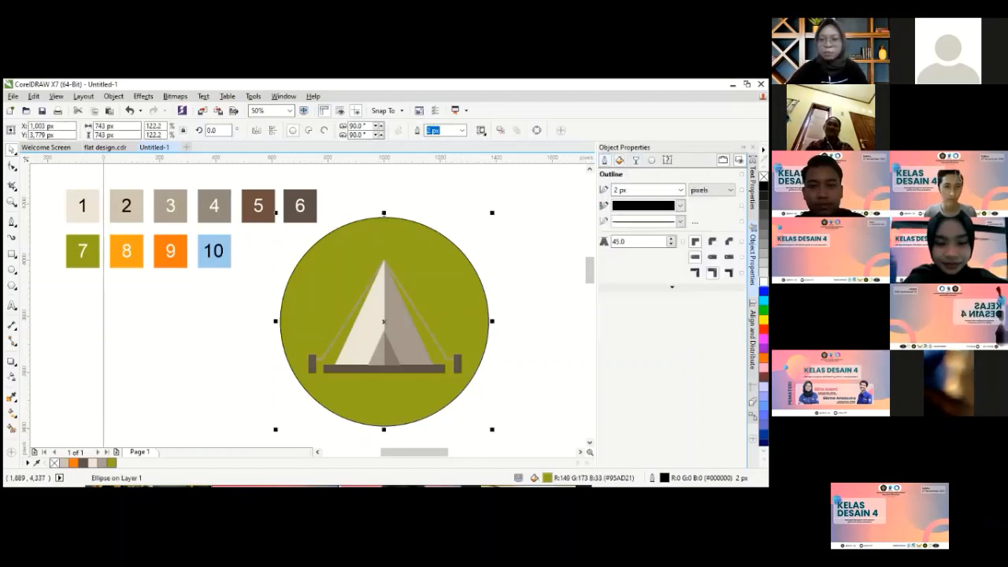
pyautogui.click(680, 190)
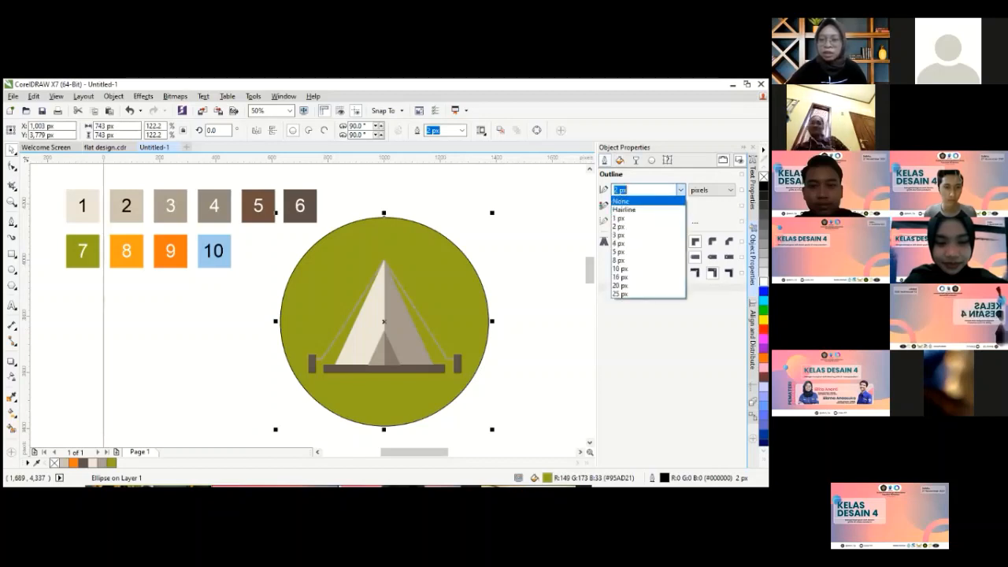
pyautogui.click(630, 197)
pyautogui.click(503, 209)
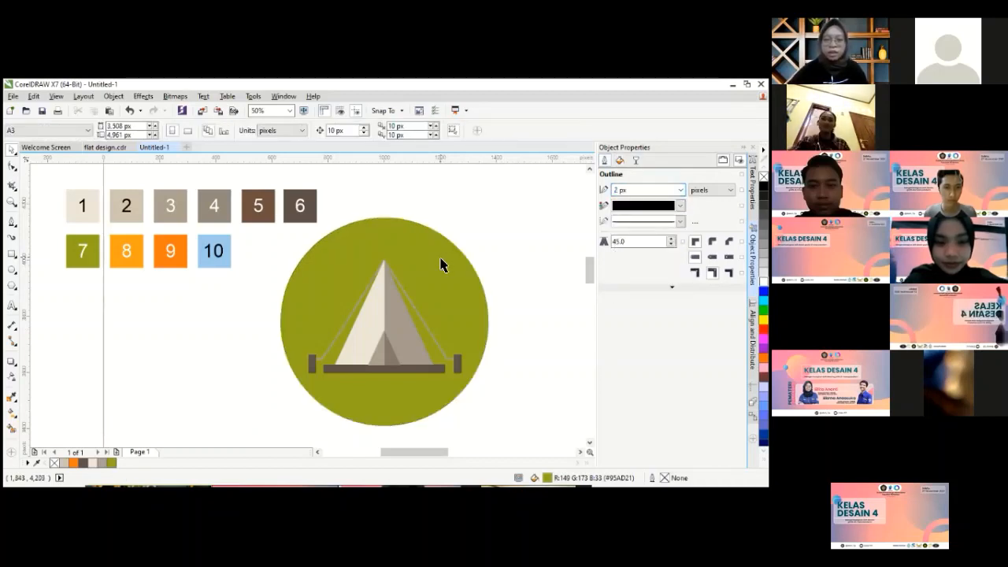
# - Duplicate the tent's large cream triangle, align the copy over the original, and shorten the copy from its base to 271 px high
pyautogui.scroll(-2, 441, 263)
pyautogui.scroll(2, 505, 266)
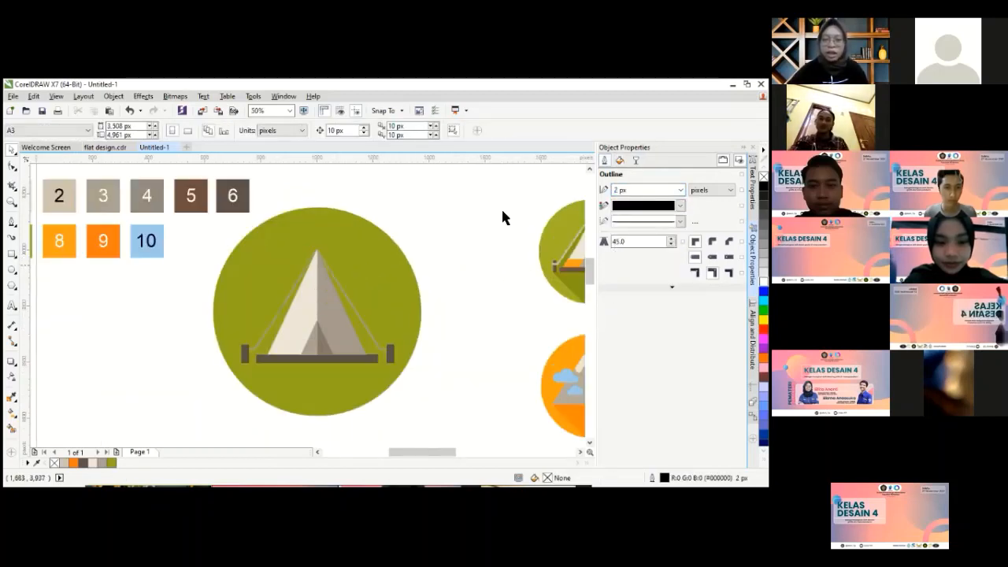
pyautogui.click(406, 282)
pyautogui.click(488, 303)
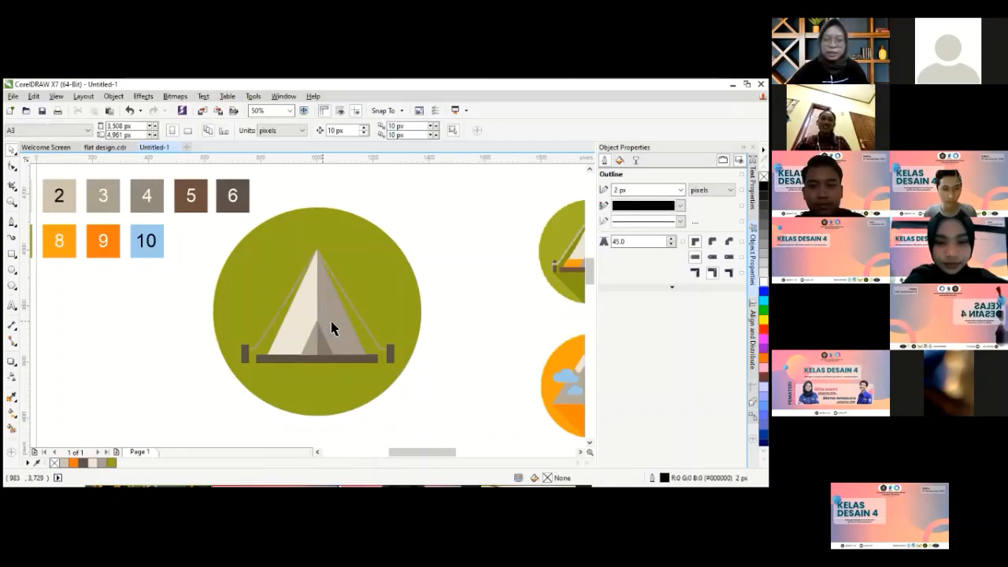
pyautogui.scroll(-1, 350, 322)
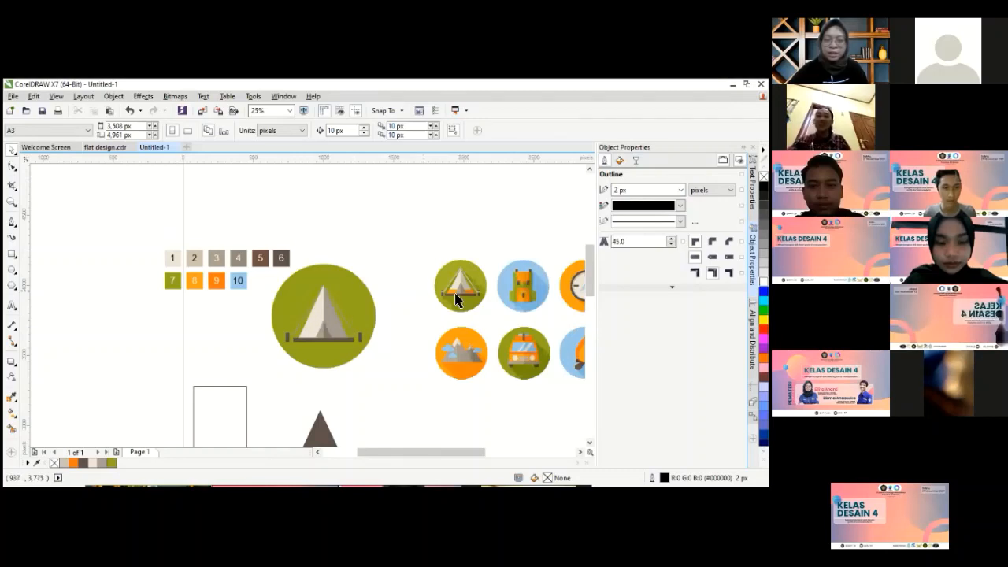
pyautogui.scroll(2, 326, 313)
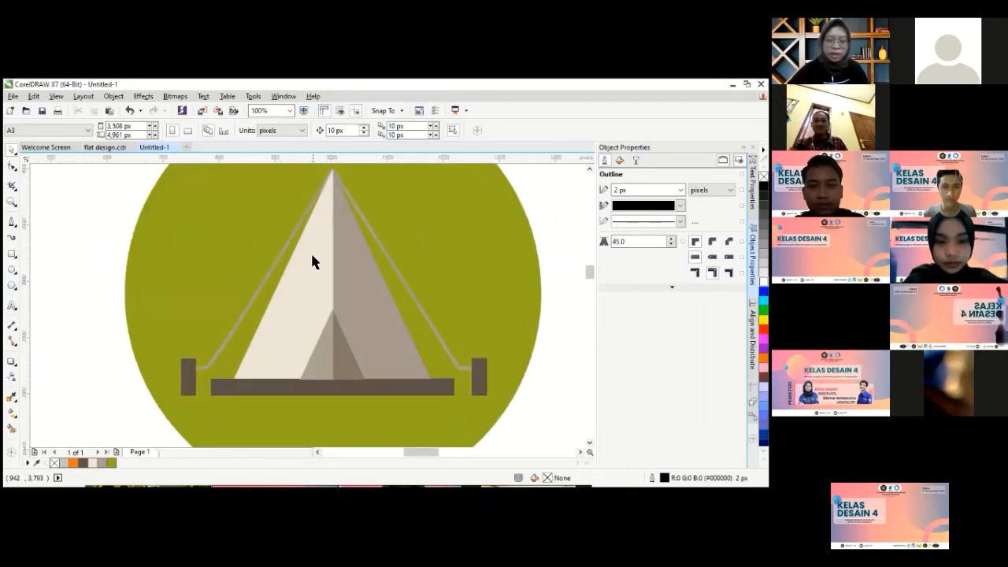
pyautogui.click(290, 288)
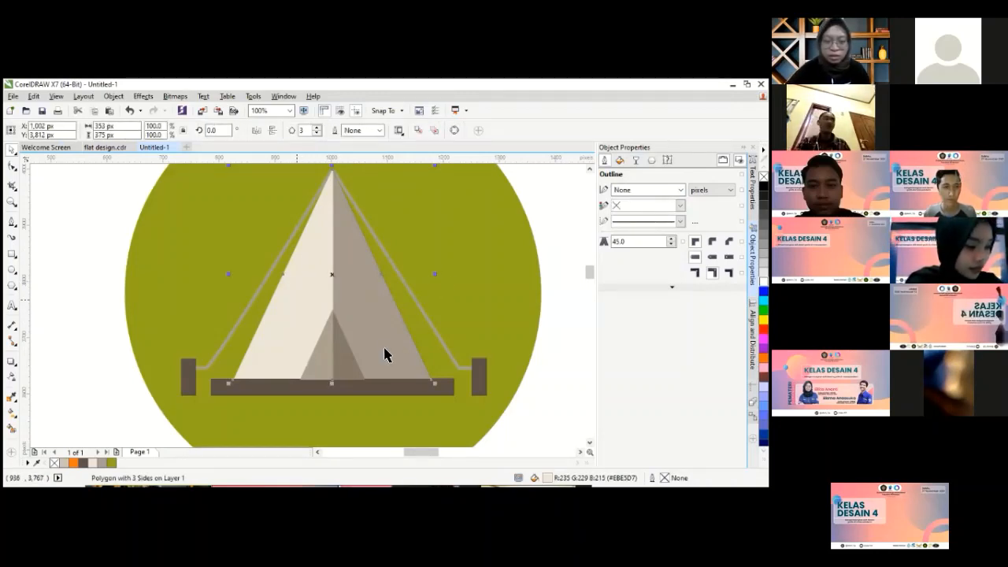
pyautogui.press('Right')
pyautogui.press('Up')
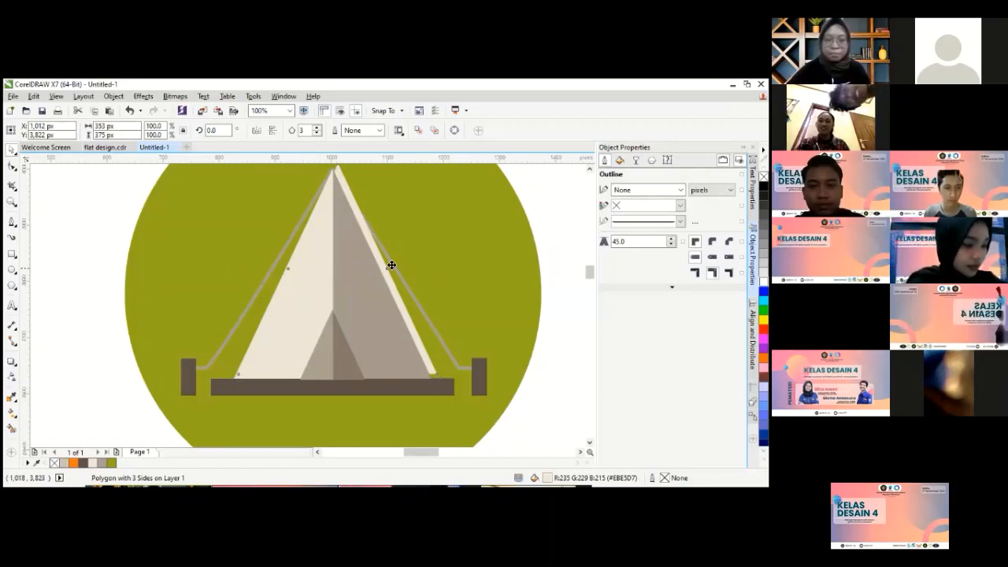
pyautogui.moveTo(392, 265); pyautogui.dragTo(442, 260)
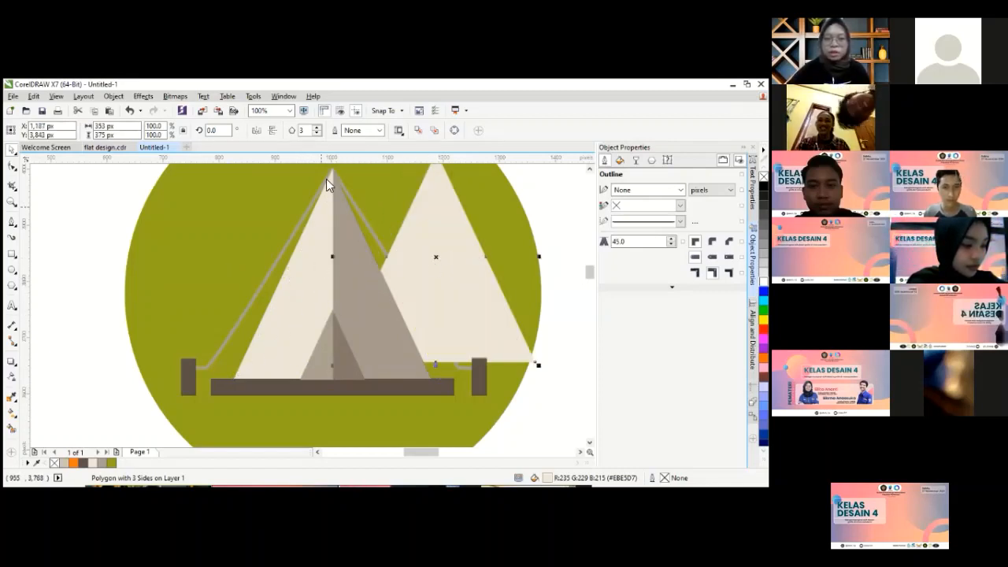
pyautogui.moveTo(439, 258); pyautogui.dragTo(338, 276)
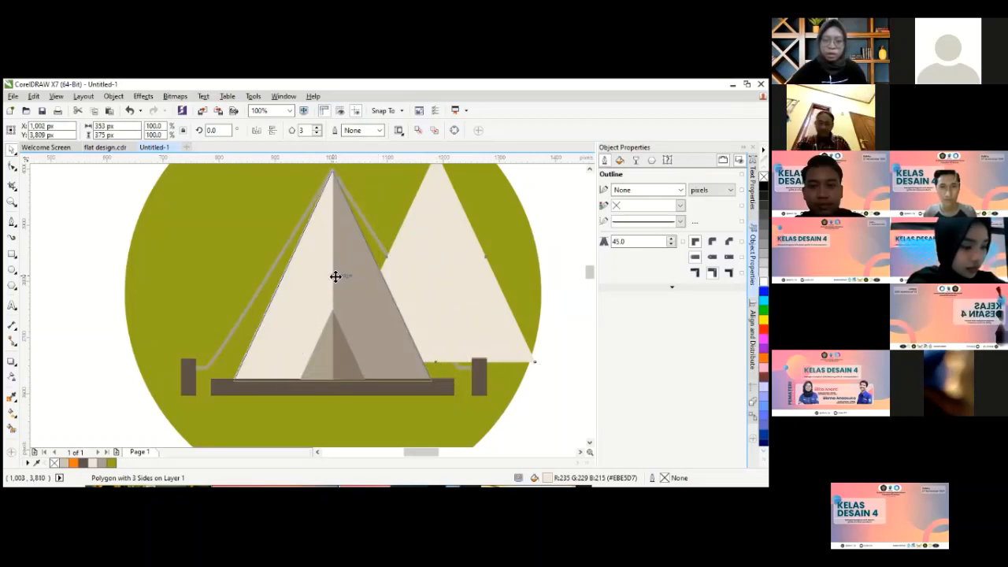
pyautogui.moveTo(335, 276); pyautogui.dragTo(333, 278)
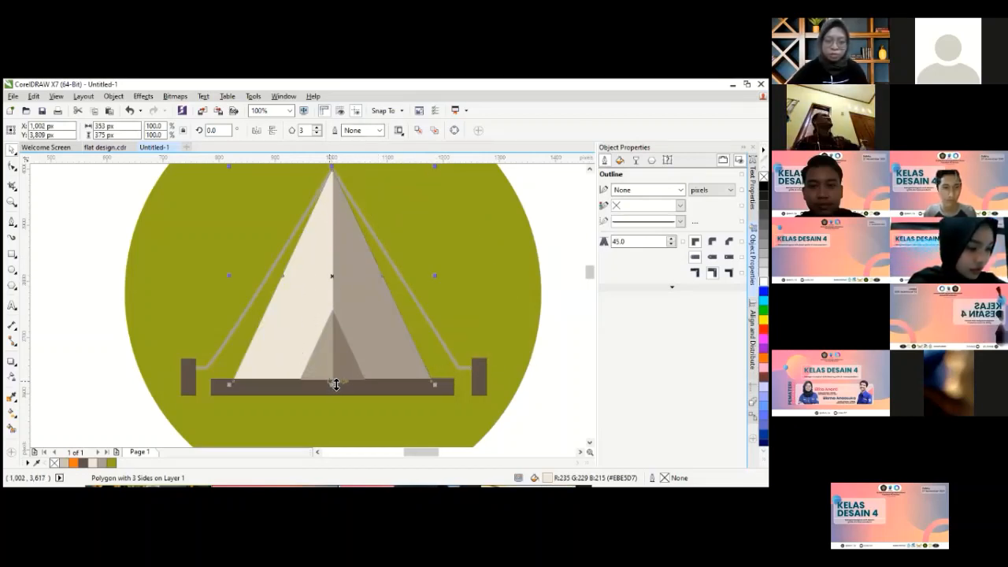
pyautogui.moveTo(336, 384); pyautogui.dragTo(335, 324)
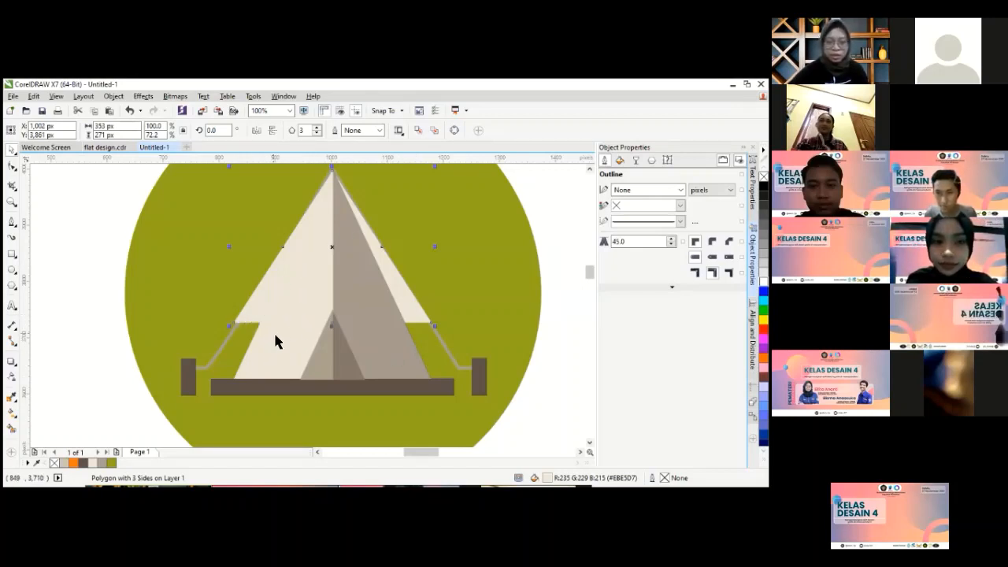
# - Intersect the shortened triangle with the full-size cream triangle, and delete the leftover shortened triangle
pyautogui.keyDown('shift'); pyautogui.click(274, 354); pyautogui.keyUp('shift')
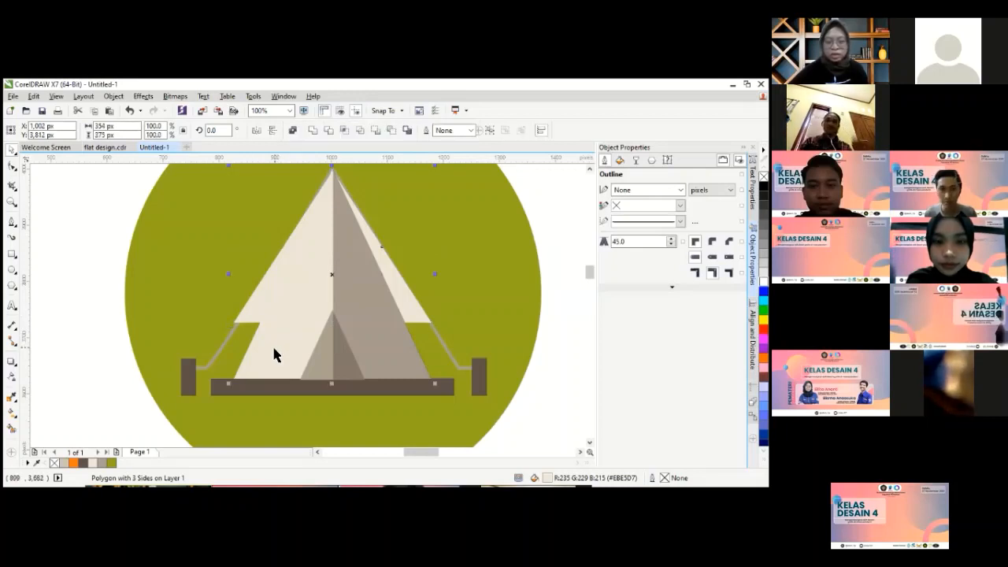
pyautogui.click(326, 141)
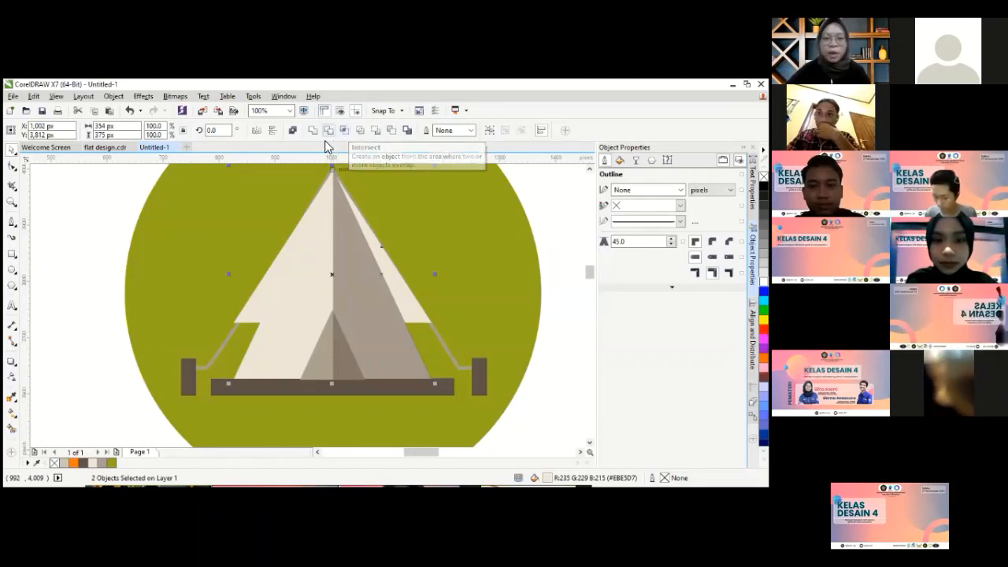
pyautogui.hotkey('ctrl', 'z')
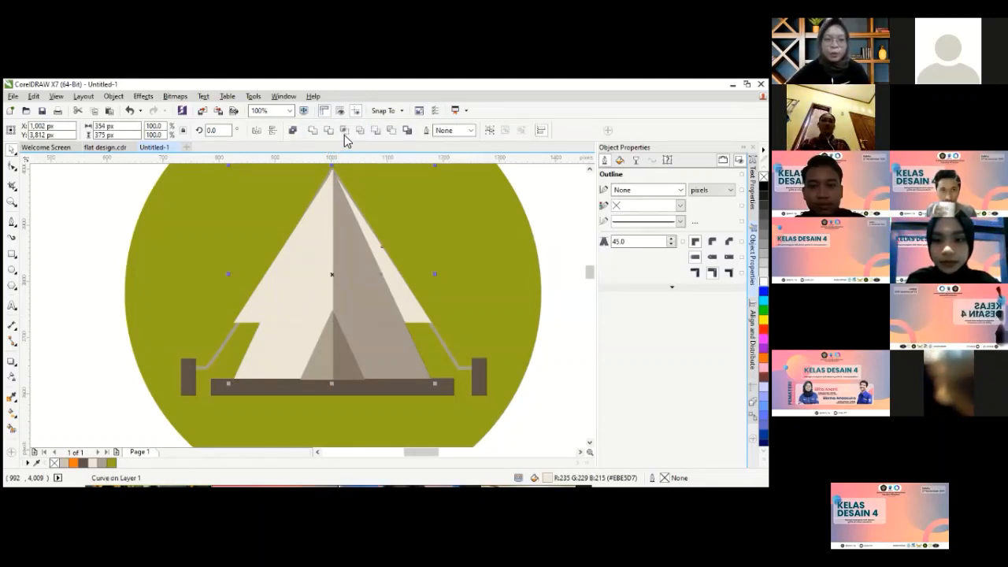
pyautogui.click(344, 134)
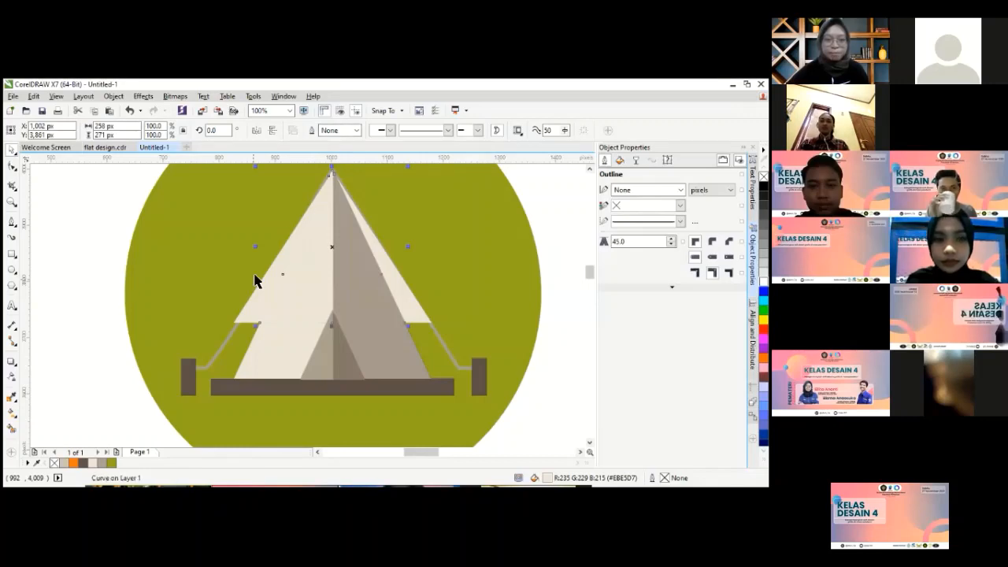
pyautogui.moveTo(255, 310); pyautogui.dragTo(343, 296)
pyautogui.click(338, 315)
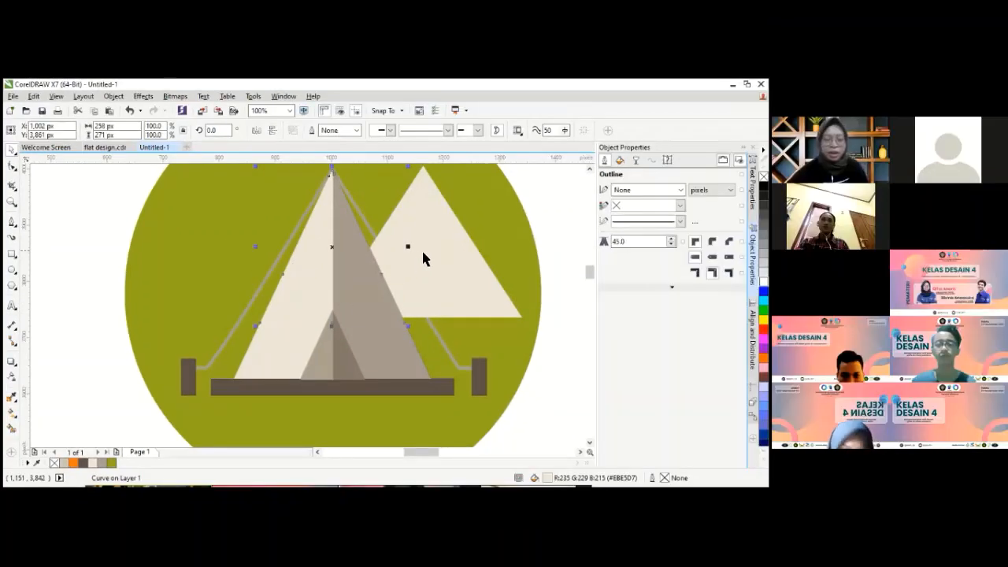
pyautogui.click(422, 258)
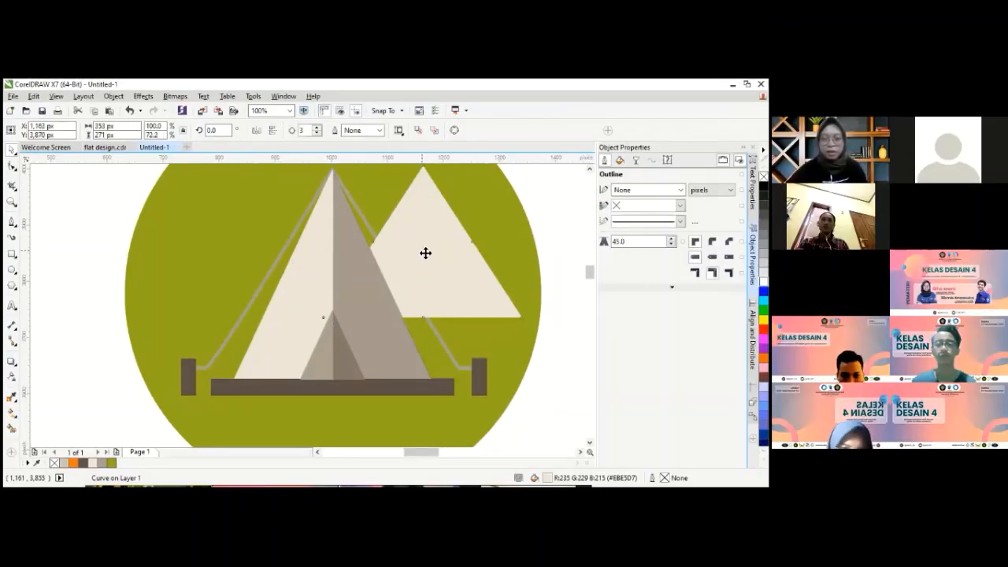
pyautogui.press('Delete')
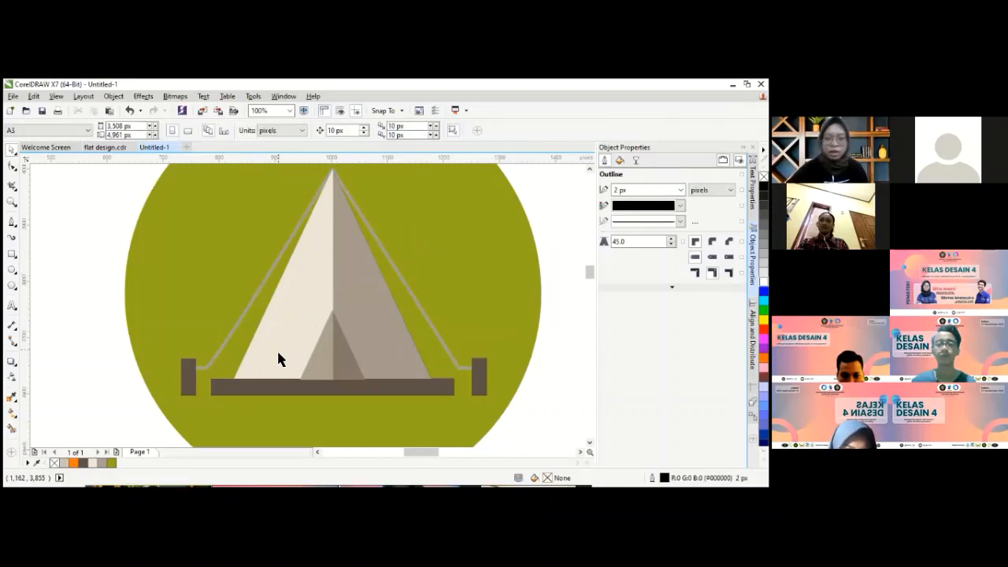
# - Fill the full-size tent triangle with orange, leaving the intersected upper part cream
pyautogui.click(281, 347)
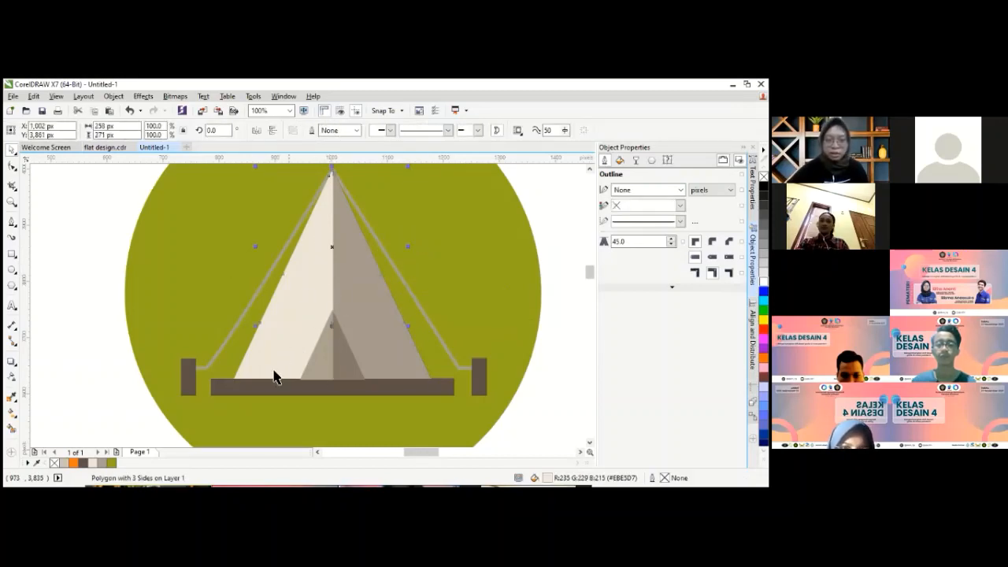
pyautogui.click(306, 272)
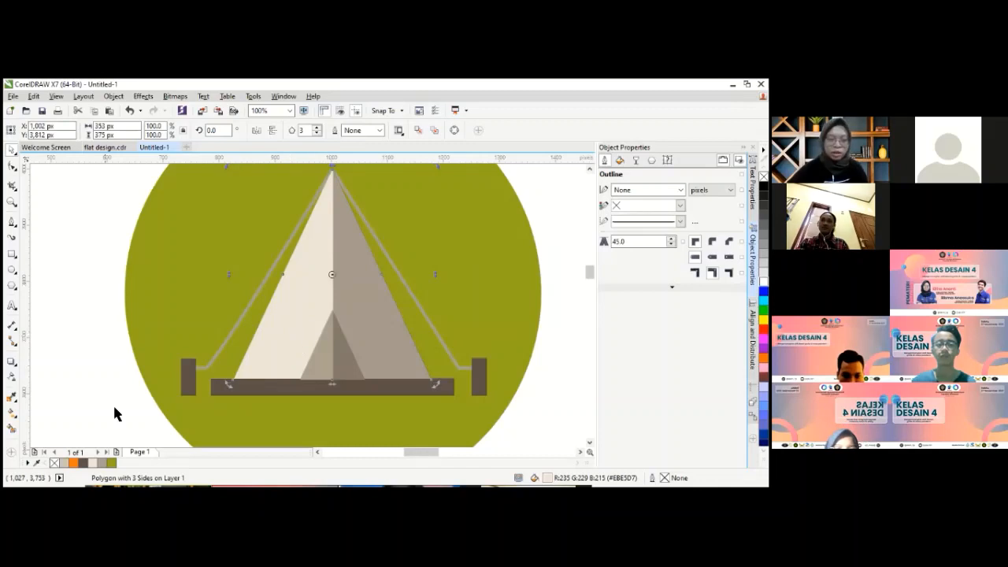
pyautogui.click(73, 464)
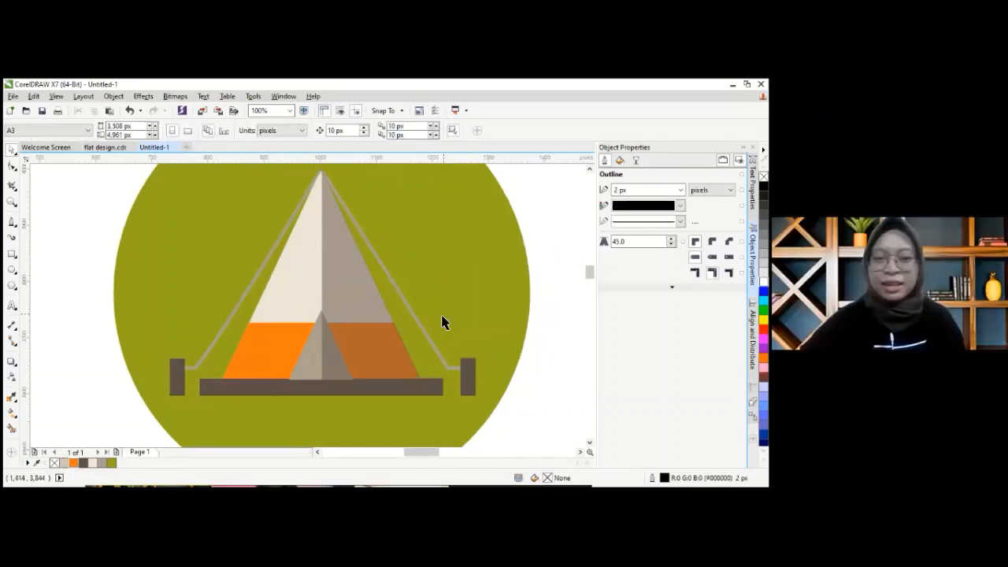
# - Compare the coloured tent on its green circle with the reference camping icons
pyautogui.scroll(-1, 441, 318)
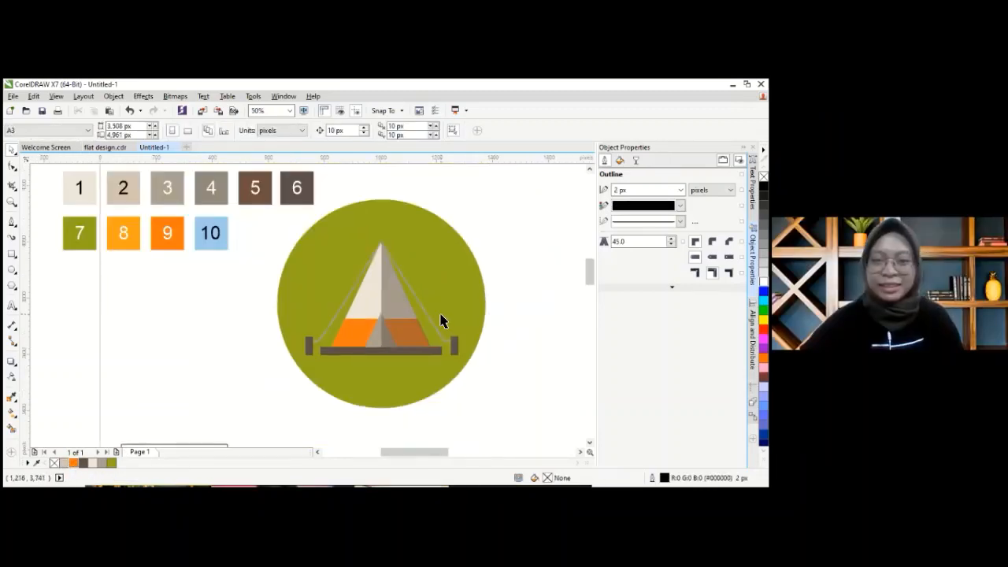
pyautogui.scroll(-1, 441, 315)
pyautogui.scroll(1, 437, 300)
pyautogui.scroll(-3, 416, 296)
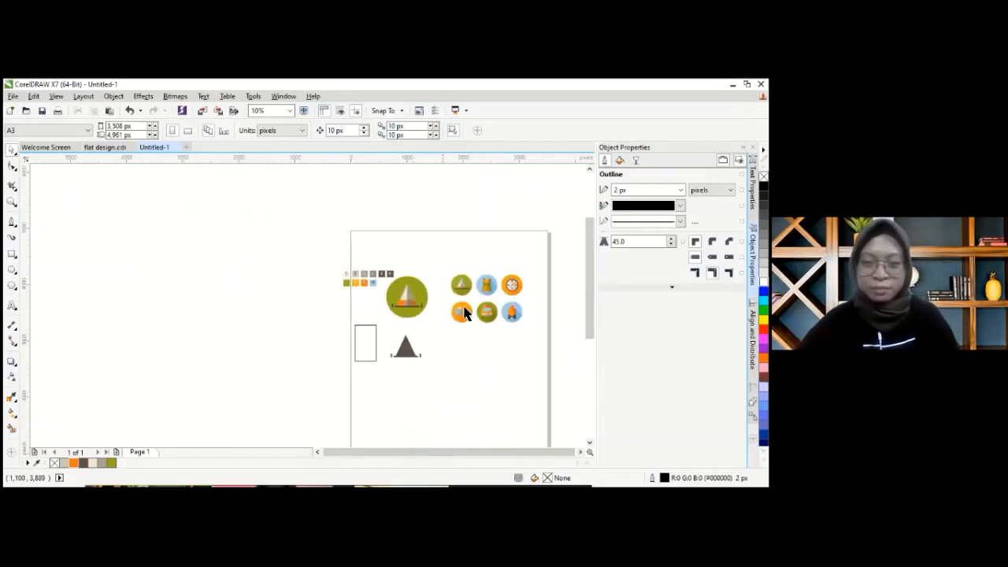
pyautogui.scroll(5, 457, 307)
pyautogui.scroll(-1, 331, 295)
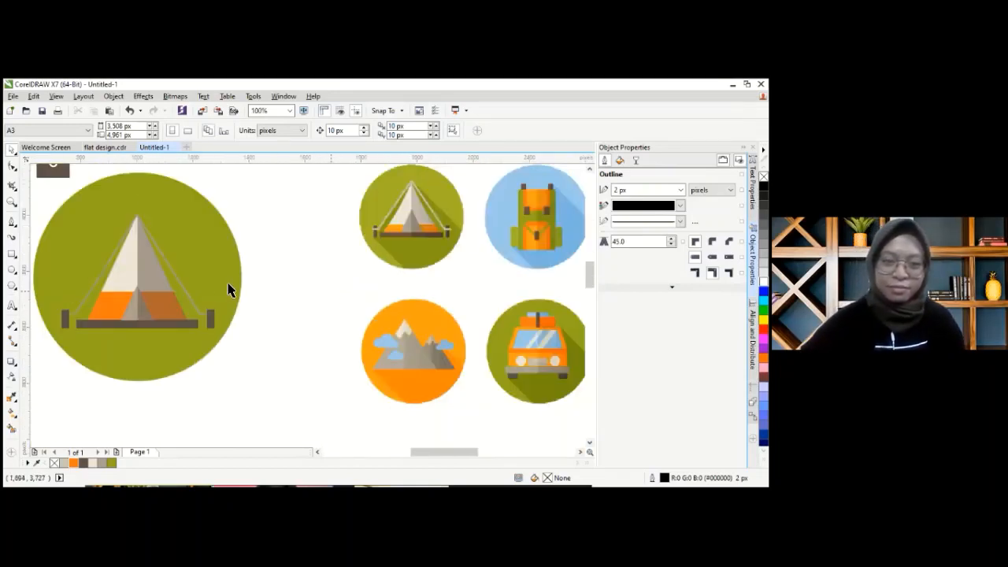
pyautogui.scroll(1, 228, 290)
pyautogui.scroll(-1, 238, 293)
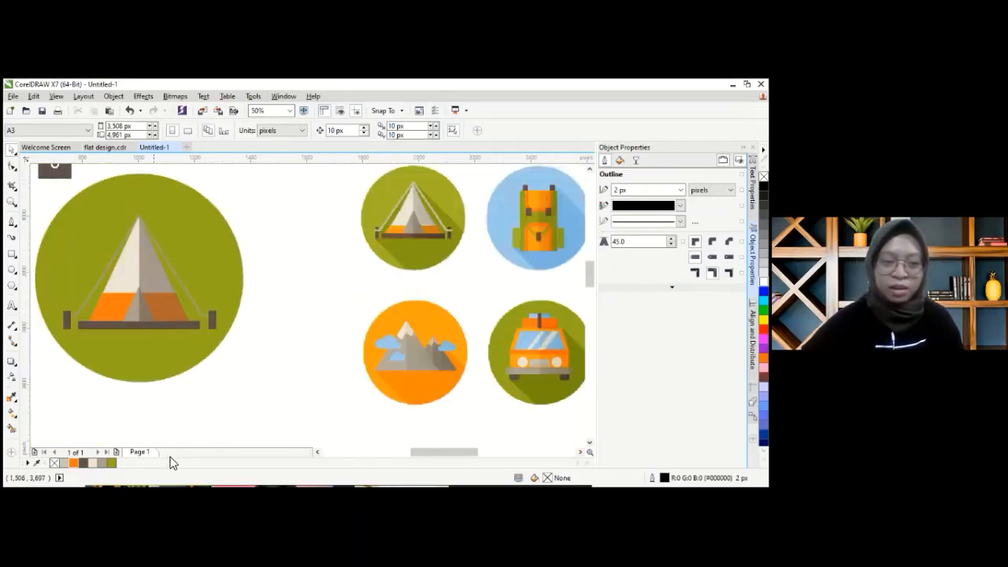
# - Move the empty outlined rectangle from below the palette onto the tent and rotate it 45 degrees
pyautogui.click(318, 451)
pyautogui.click(318, 451)
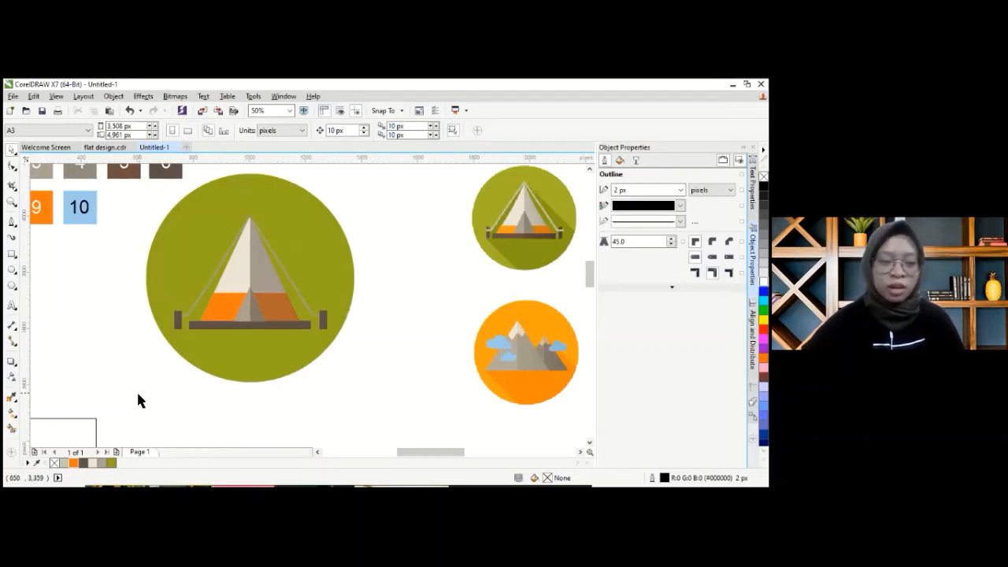
pyautogui.moveTo(92, 429); pyautogui.dragTo(444, 239)
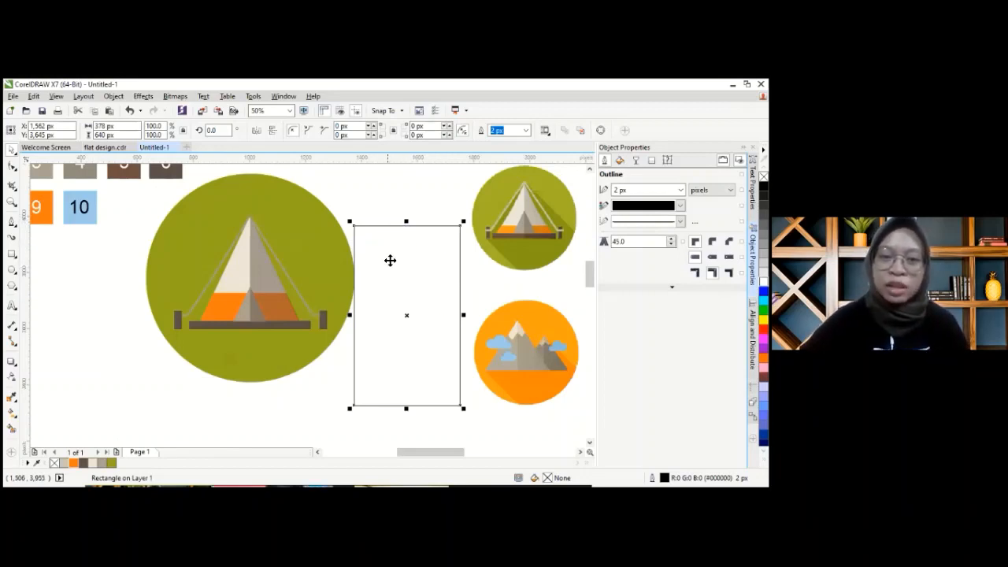
pyautogui.moveTo(417, 288); pyautogui.dragTo(296, 296)
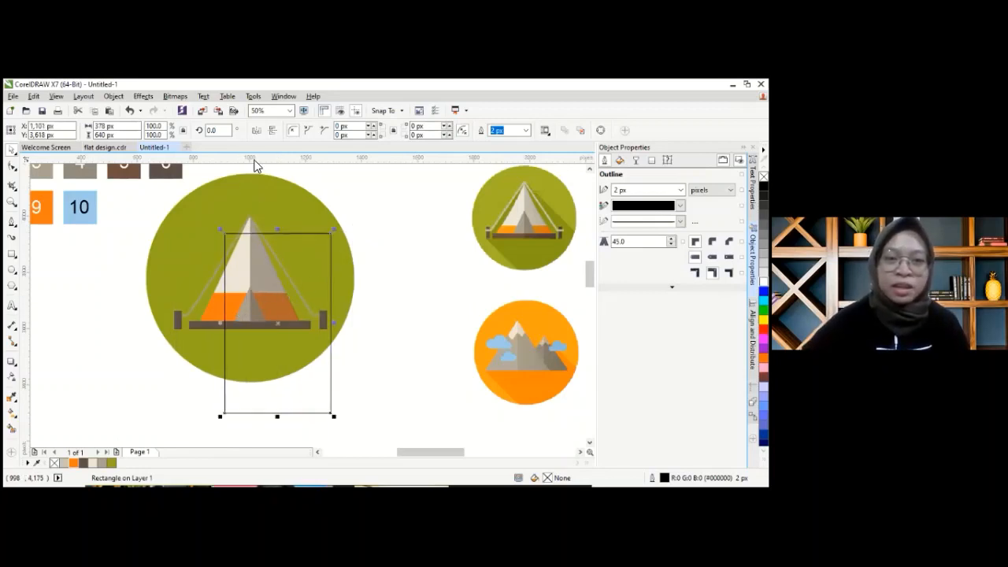
pyautogui.doubleClick(212, 130)
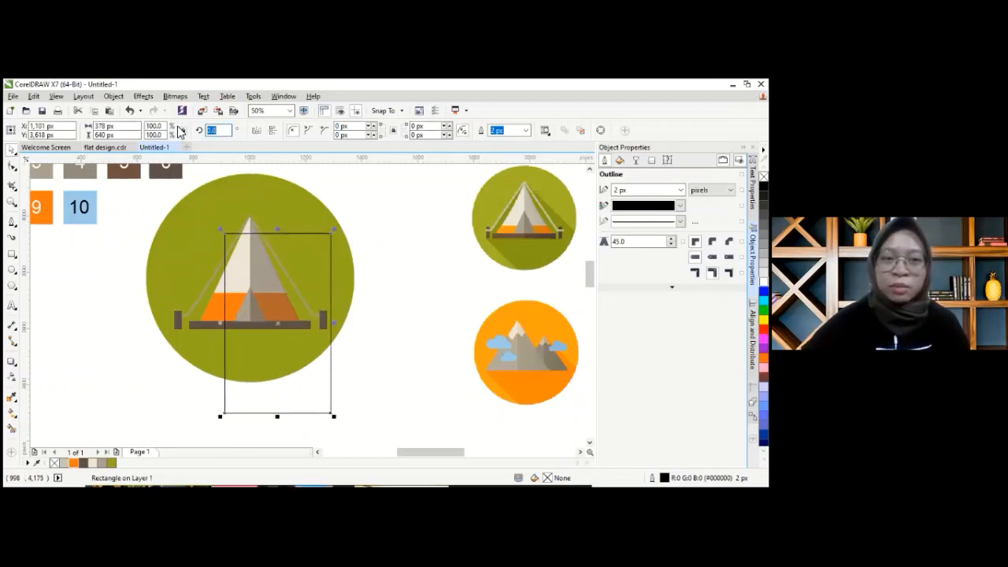
pyautogui.write('45')
pyautogui.press('Return')
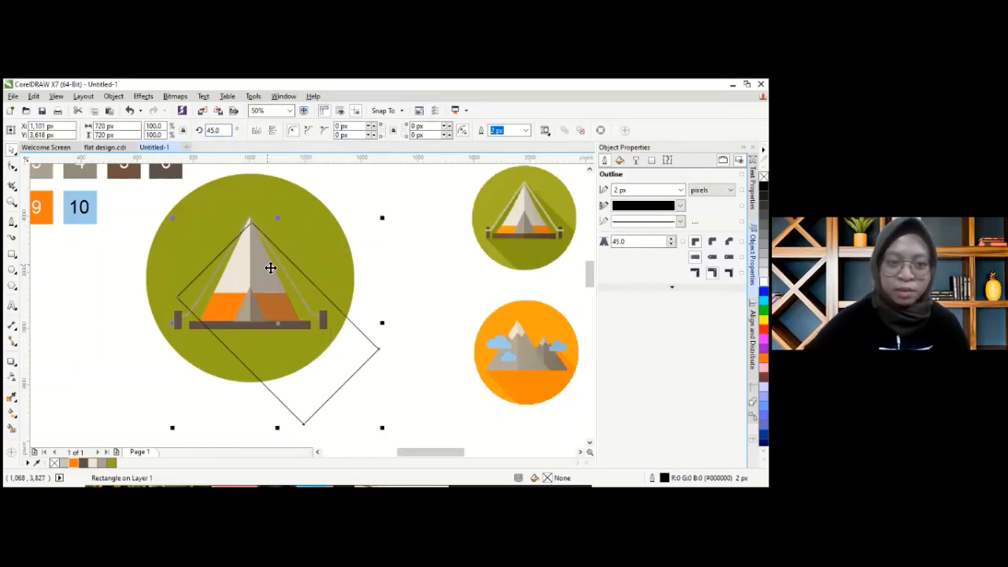
# - Align the rotated rectangle's upper corner with the tent's peak and convert the rectangle to curves
pyautogui.moveTo(270, 265); pyautogui.dragTo(266, 257)
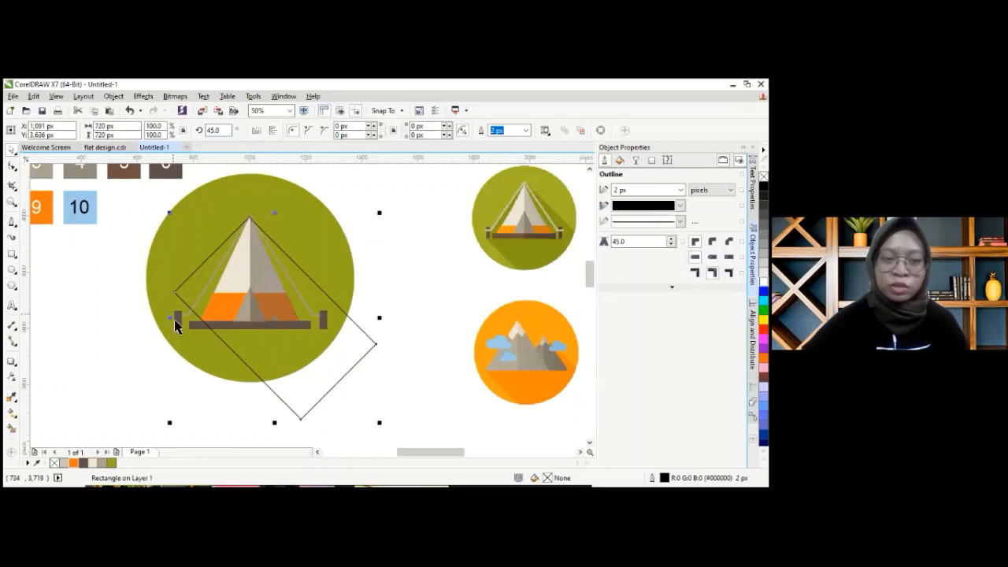
pyautogui.rightClick(300, 256)
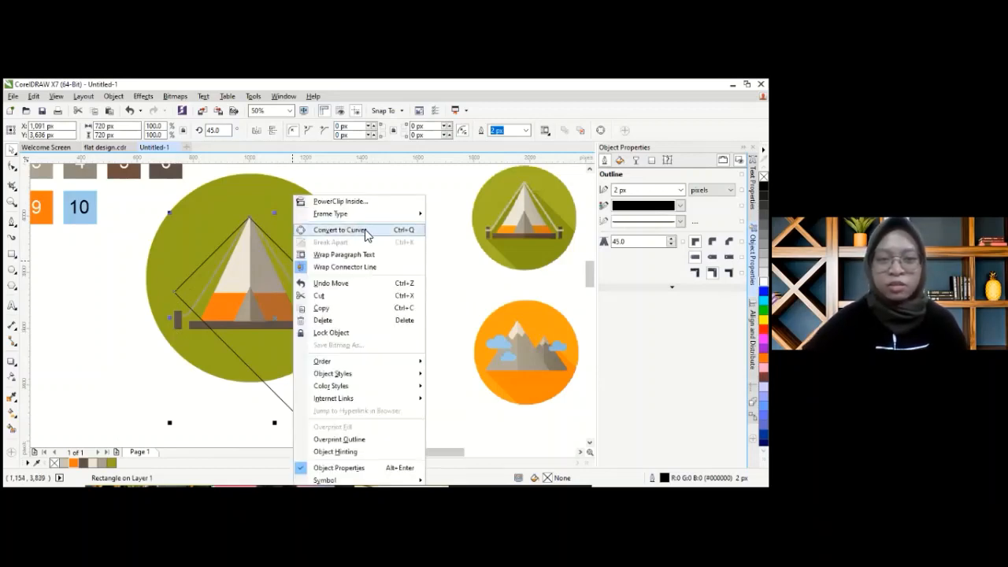
pyautogui.click(339, 230)
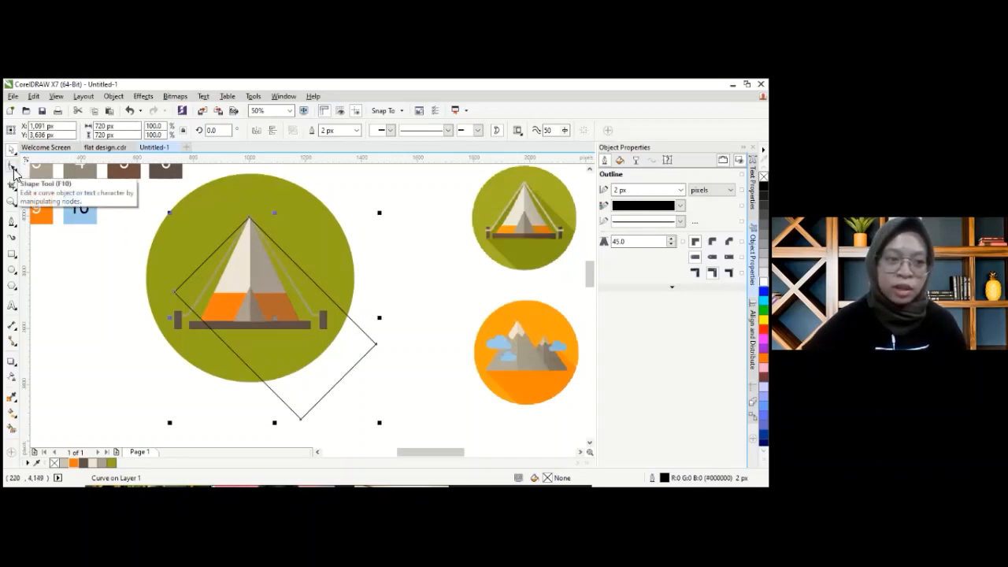
# - Reshape the rotated rectangle by moving its left corner to the base of the tent's left peg and its lowest corner down and left
pyautogui.click(13, 168)
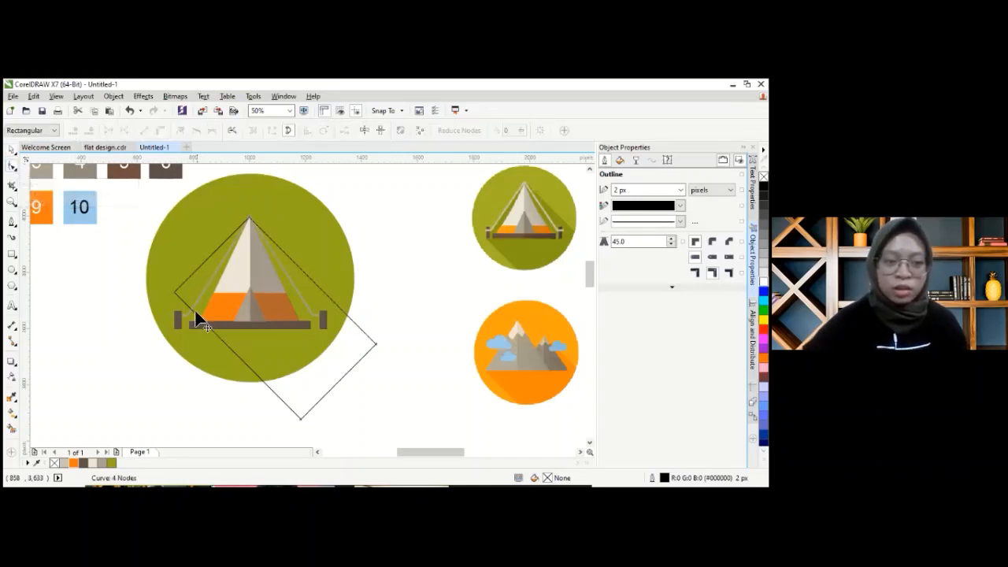
pyautogui.click(174, 290)
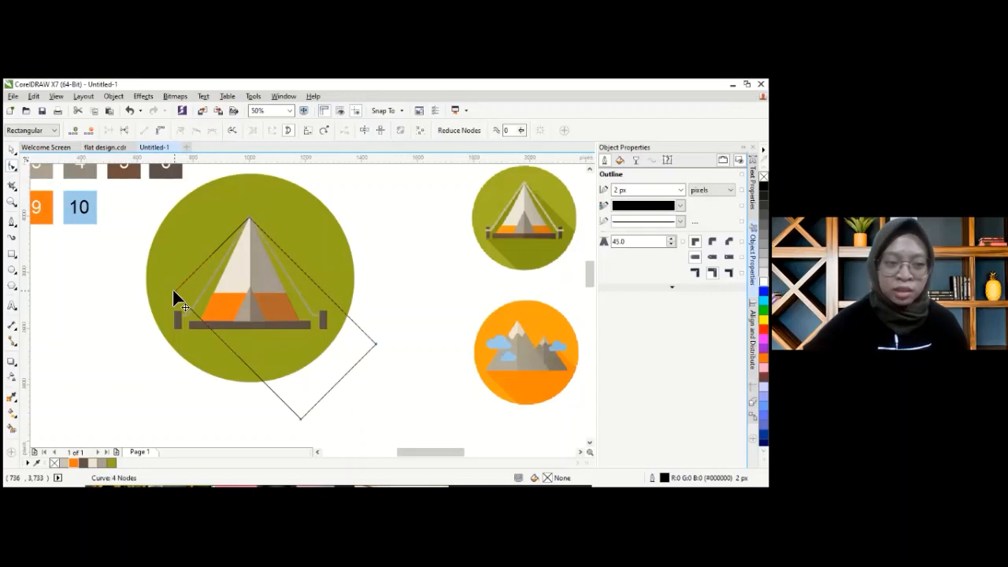
pyautogui.moveTo(175, 297); pyautogui.dragTo(209, 331)
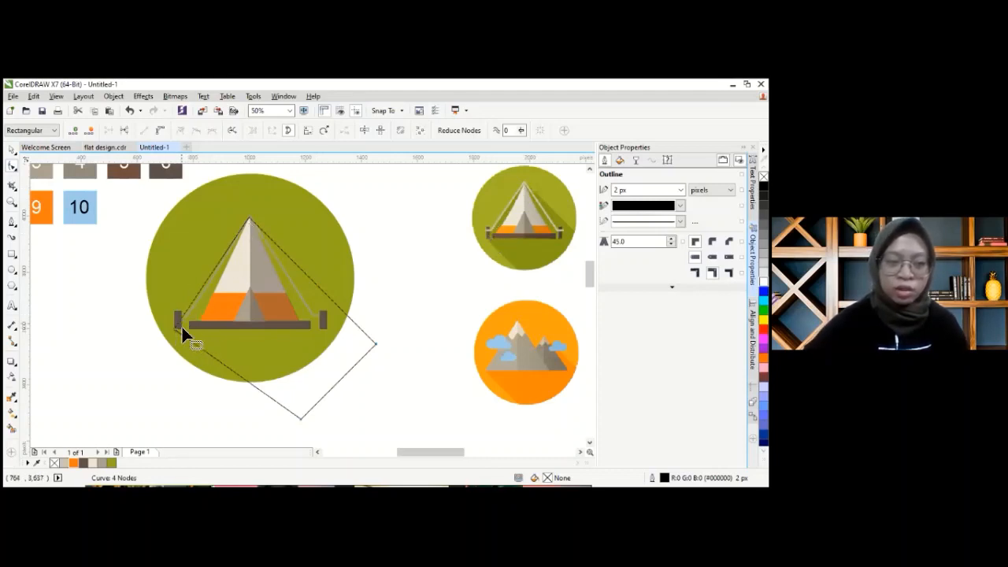
pyautogui.moveTo(173, 327); pyautogui.dragTo(179, 325)
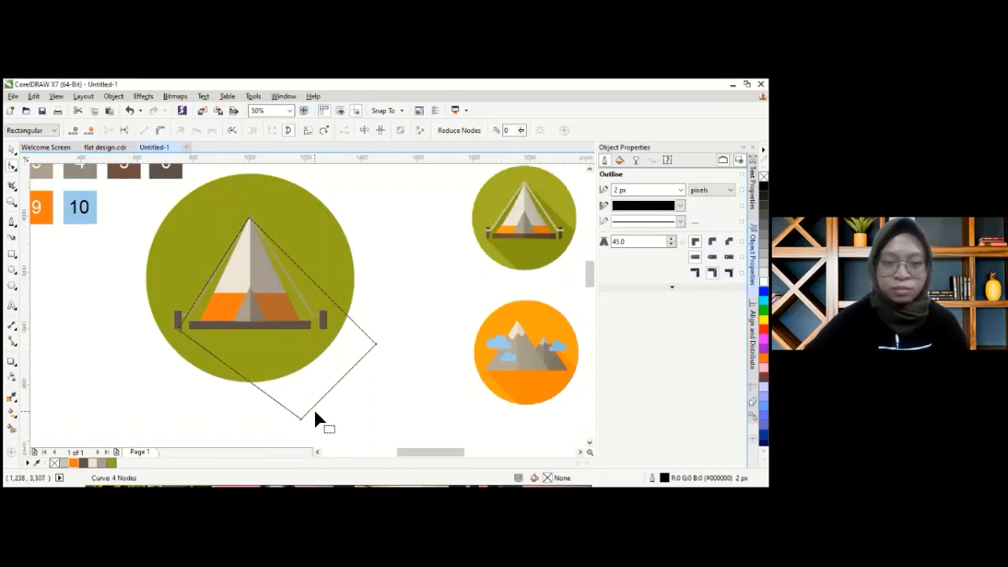
pyautogui.moveTo(301, 416); pyautogui.dragTo(283, 429)
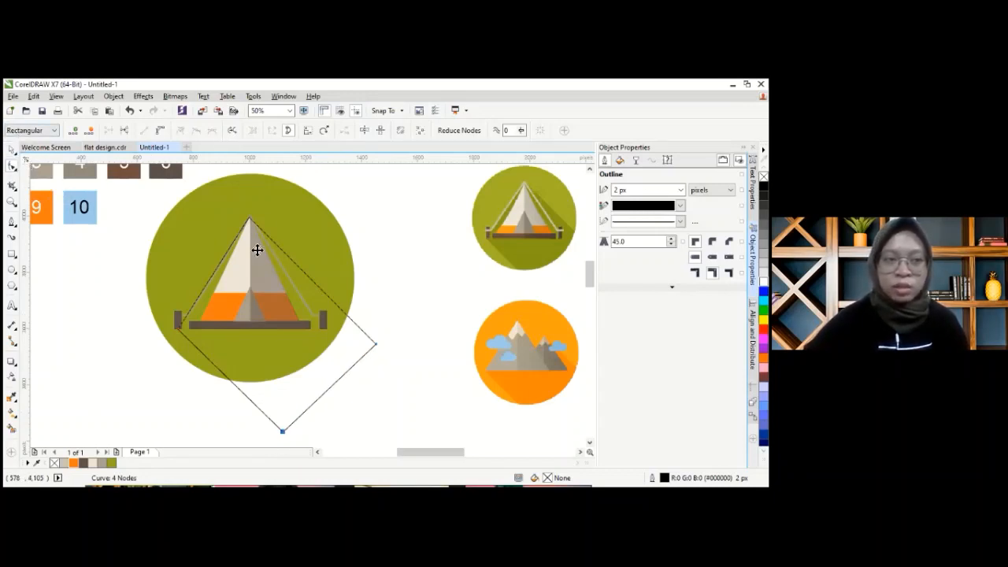
# - Give the reshaped shadow shape a uniform black fill
pyautogui.press('space')
pyautogui.click(619, 160)
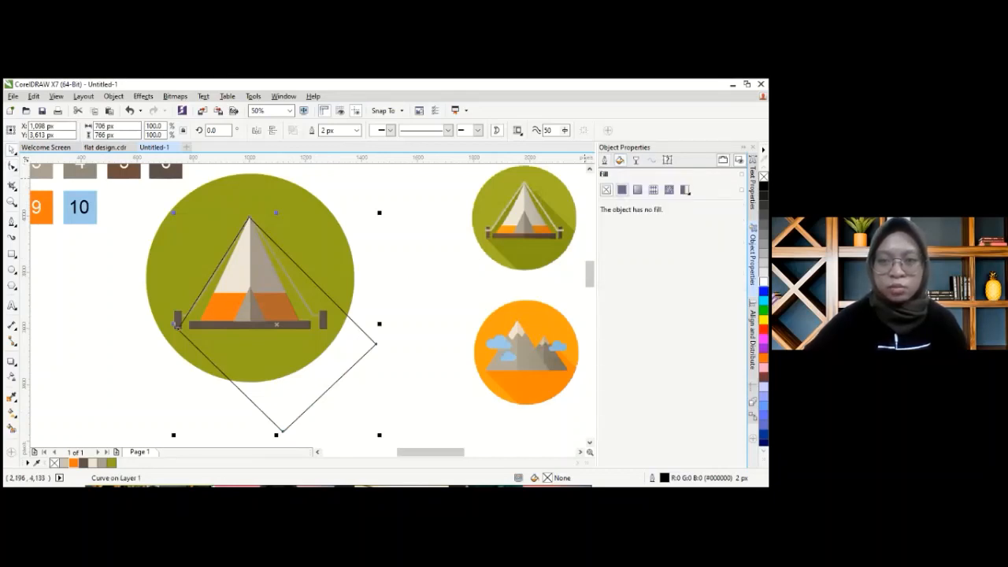
pyautogui.click(622, 190)
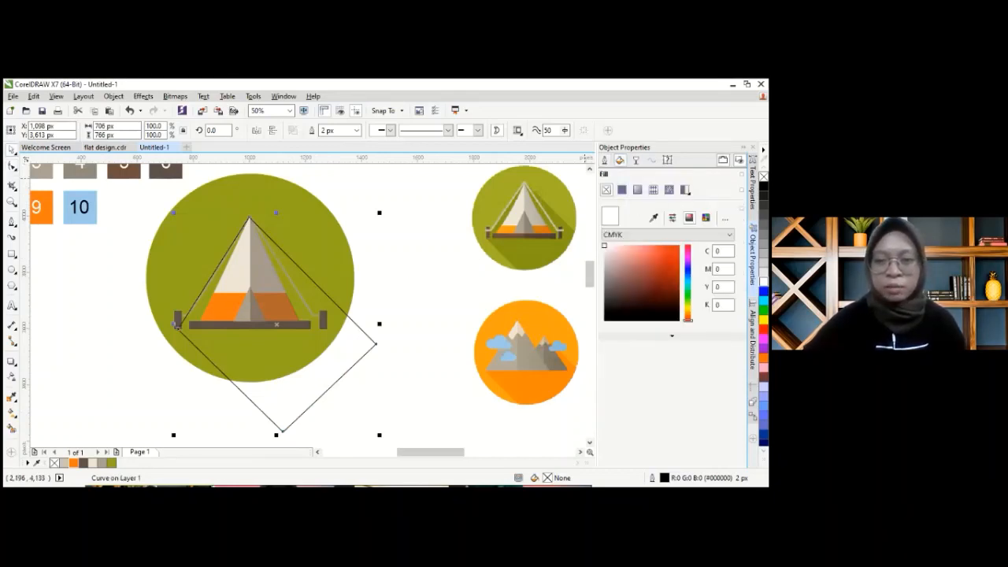
pyautogui.click(604, 320)
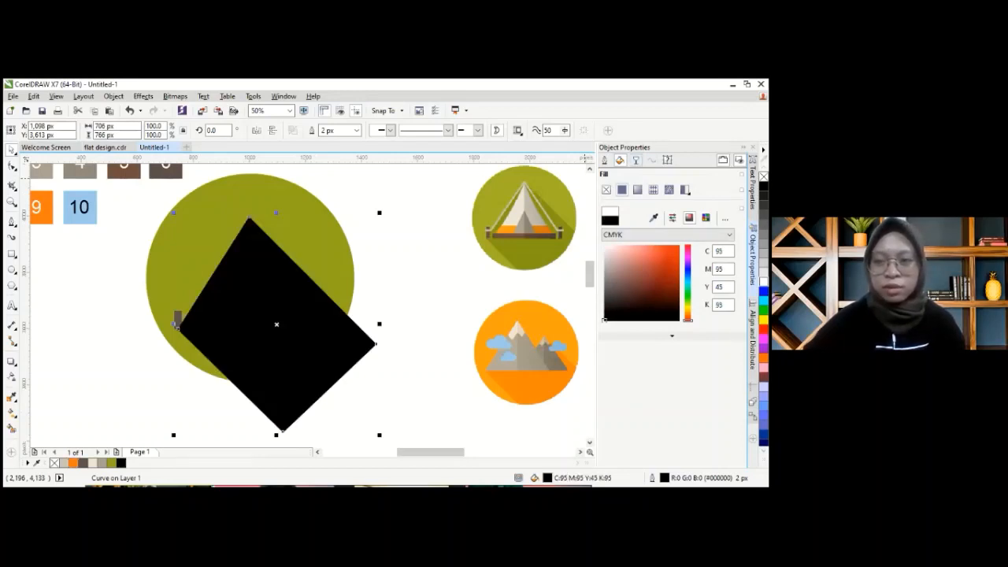
# - Try a gradient transparency on the black shadow shape and undo it
pyautogui.click(636, 160)
pyautogui.click(638, 211)
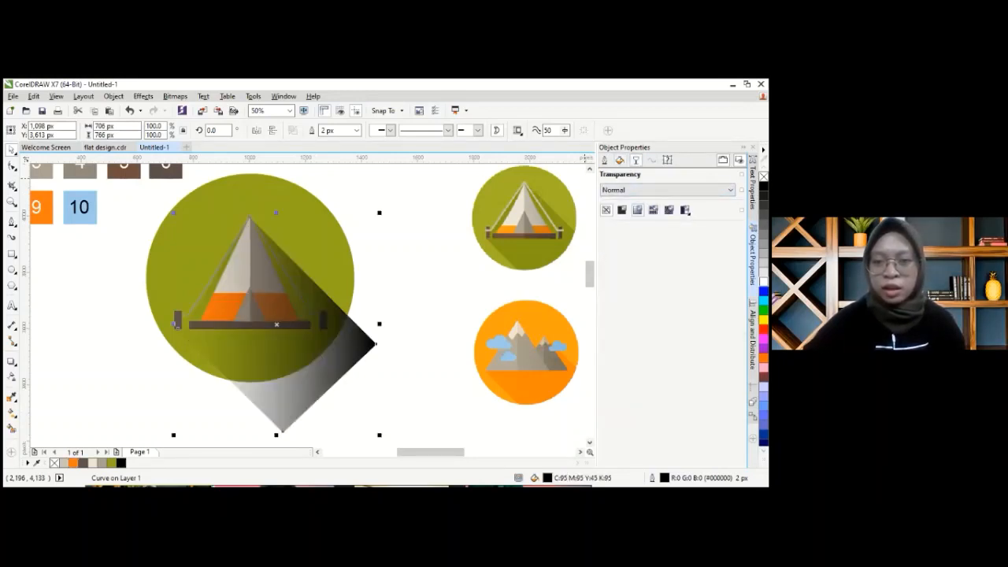
pyautogui.hotkey('ctrl', 'z')
# - Apply a uniform transparency of 50 to the shadow shape
pyautogui.click(619, 160)
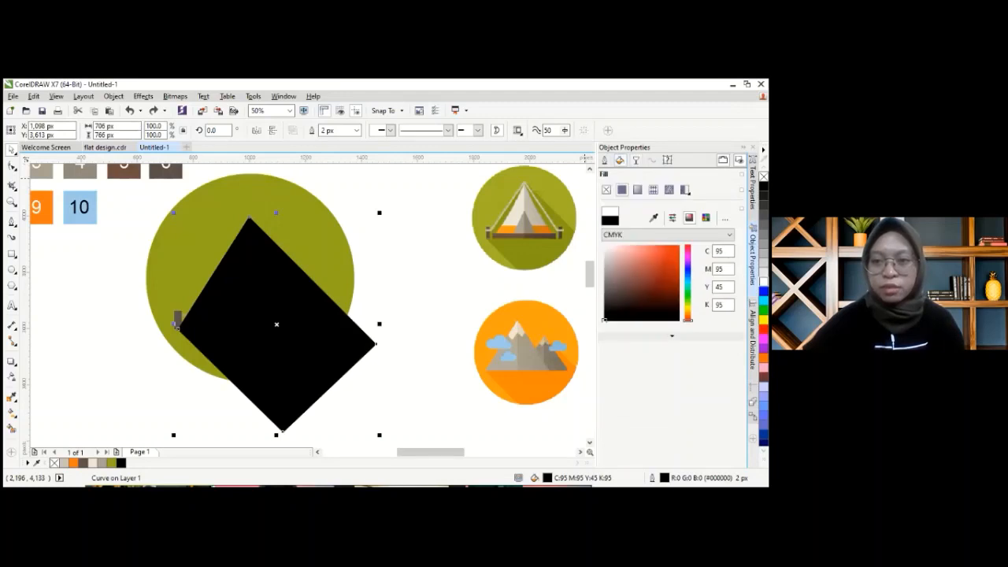
pyautogui.click(636, 160)
pyautogui.click(621, 210)
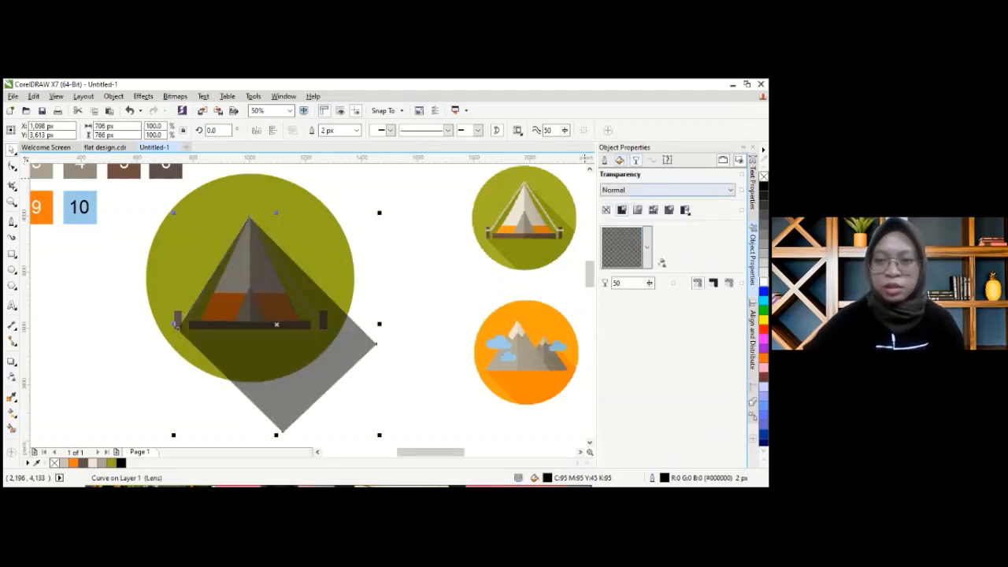
# - Recolour the semi-transparent shadow shape from the circle's green to a dark olive green, #4C590C
pyautogui.click(112, 463)
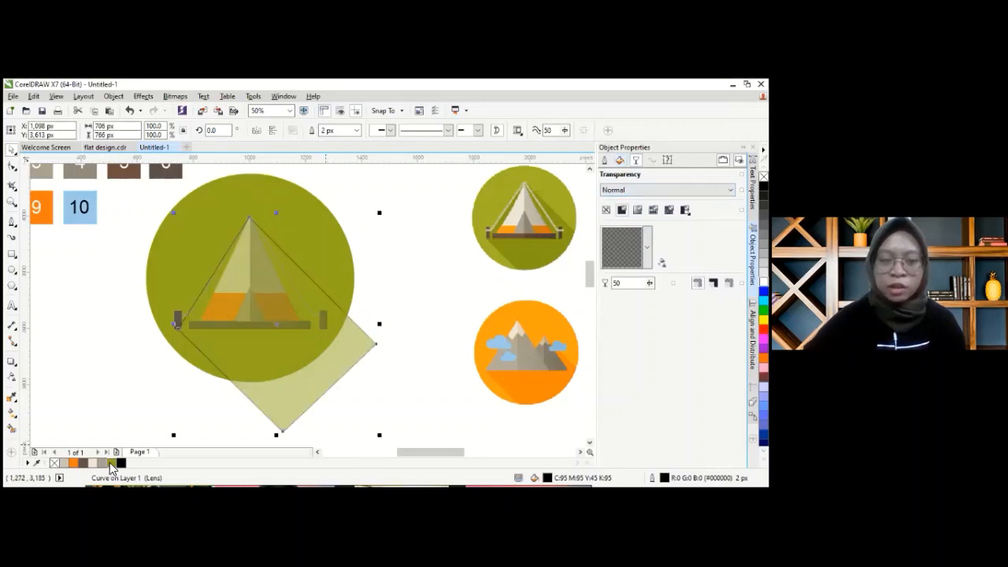
pyautogui.click(121, 463)
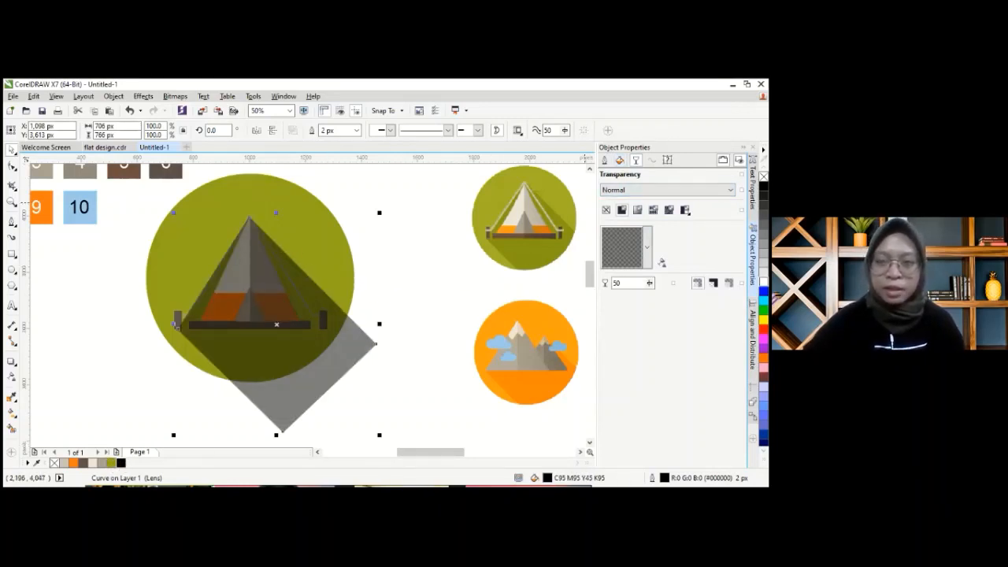
pyautogui.click(619, 160)
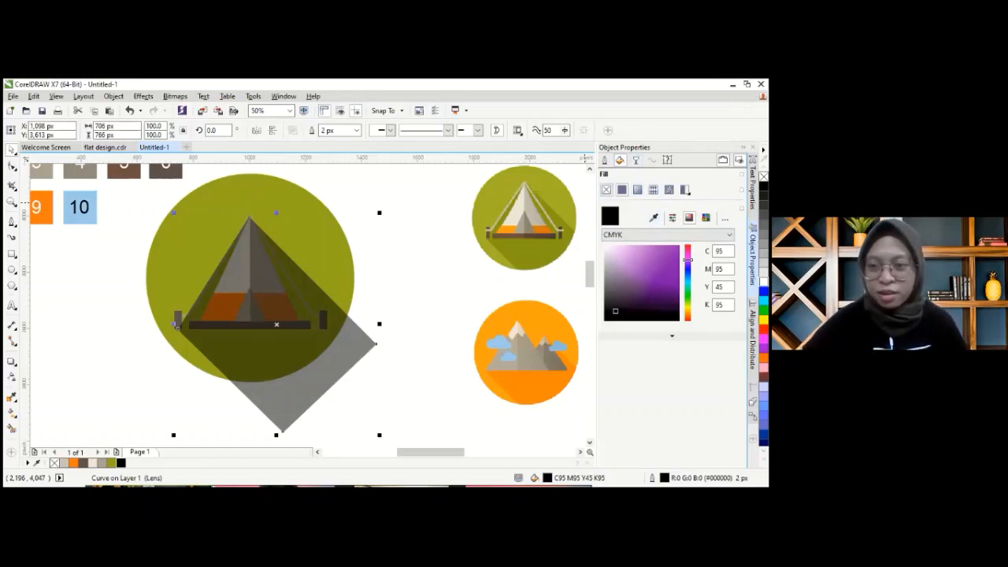
pyautogui.click(111, 462)
pyautogui.click(654, 254)
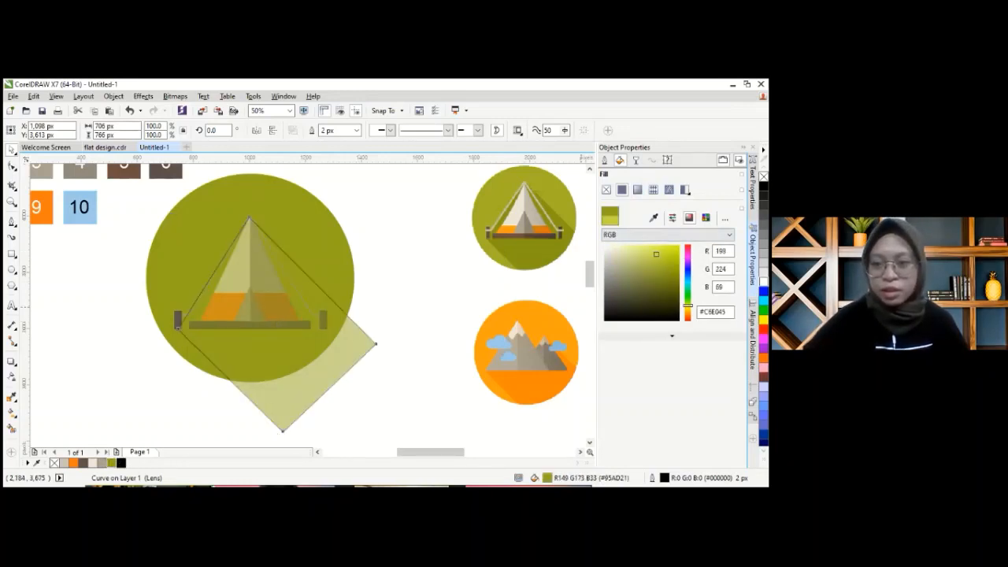
pyautogui.click(668, 278)
pyautogui.click(669, 295)
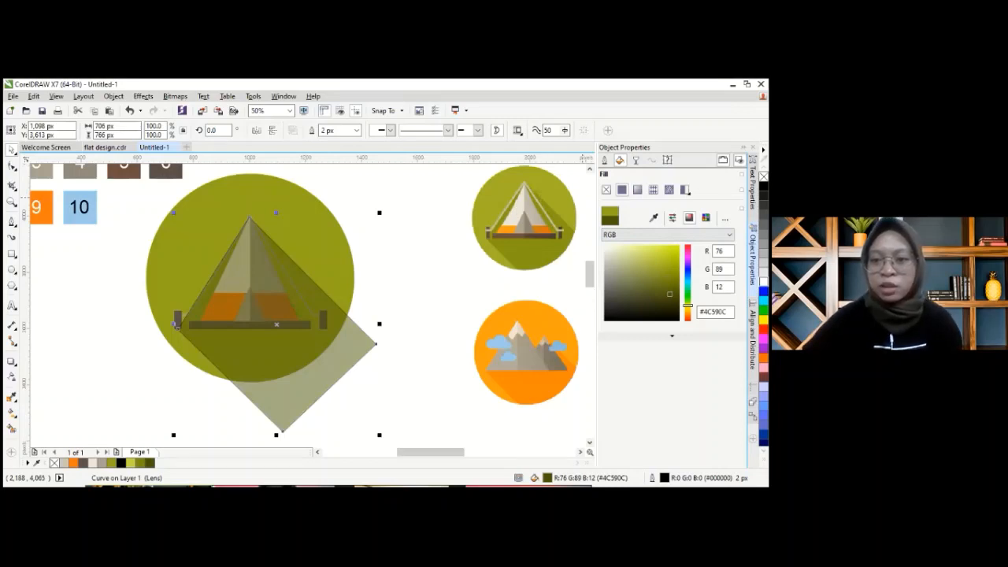
# - Remove the outline from the shadow shape by setting its outline width to None
pyautogui.click(605, 160)
pyautogui.click(680, 190)
pyautogui.click(623, 201)
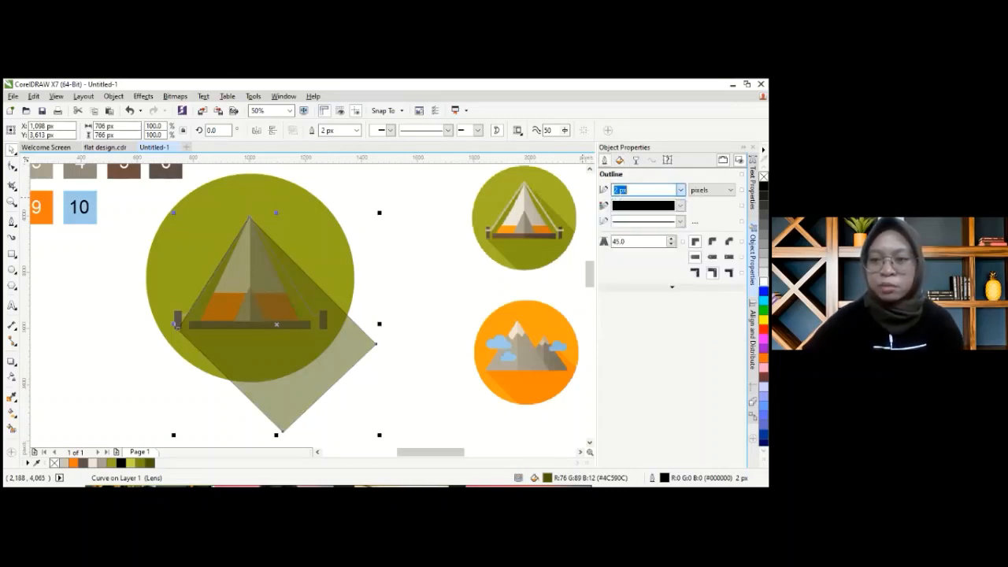
pyautogui.click(680, 190)
pyautogui.click(626, 198)
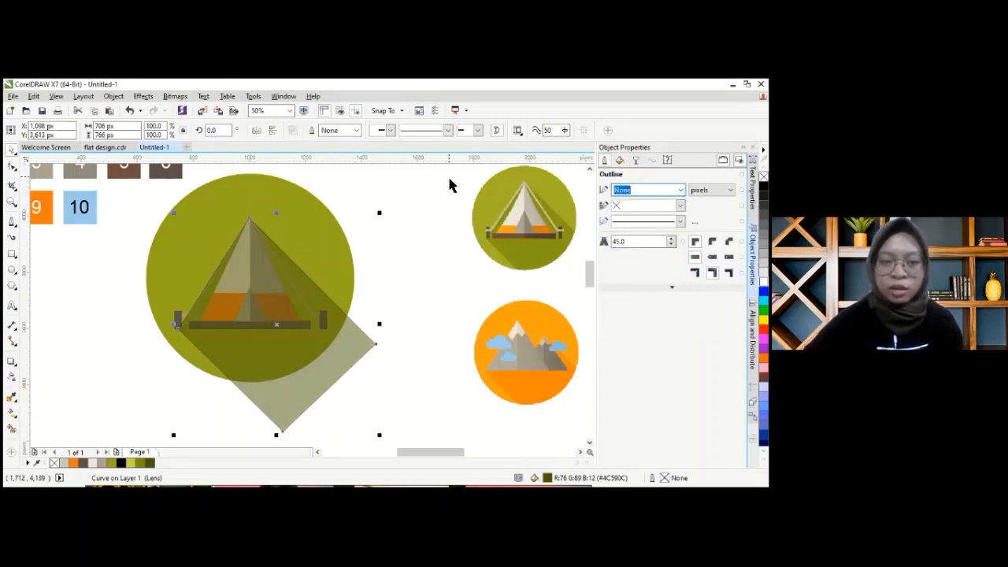
# - Reorder the shadow shape so it sits directly in front of the green circle and behind the tent
pyautogui.click(65, 257)
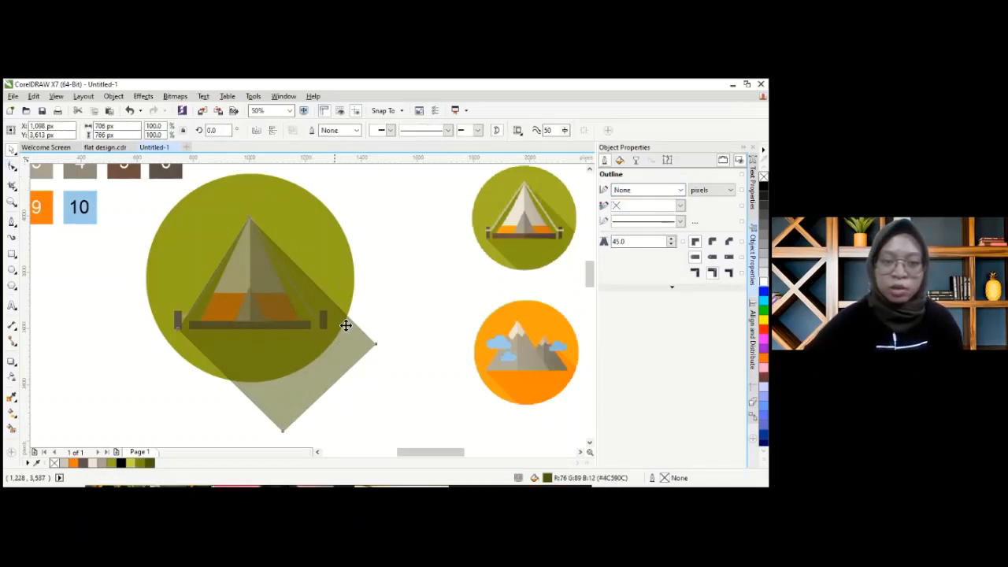
pyautogui.click(317, 376)
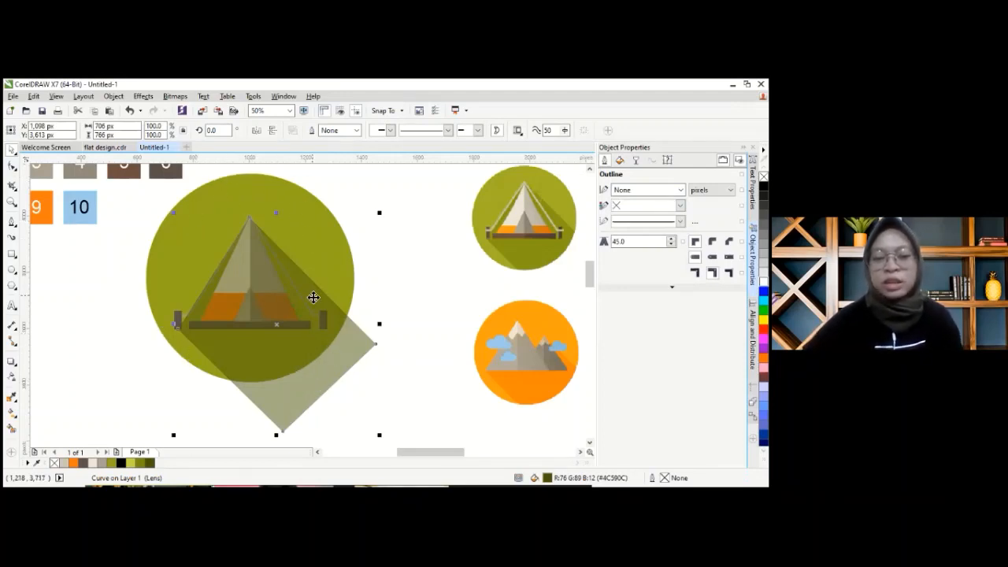
pyautogui.rightClick(317, 358)
pyautogui.moveTo(419, 359)
pyautogui.click(513, 444)
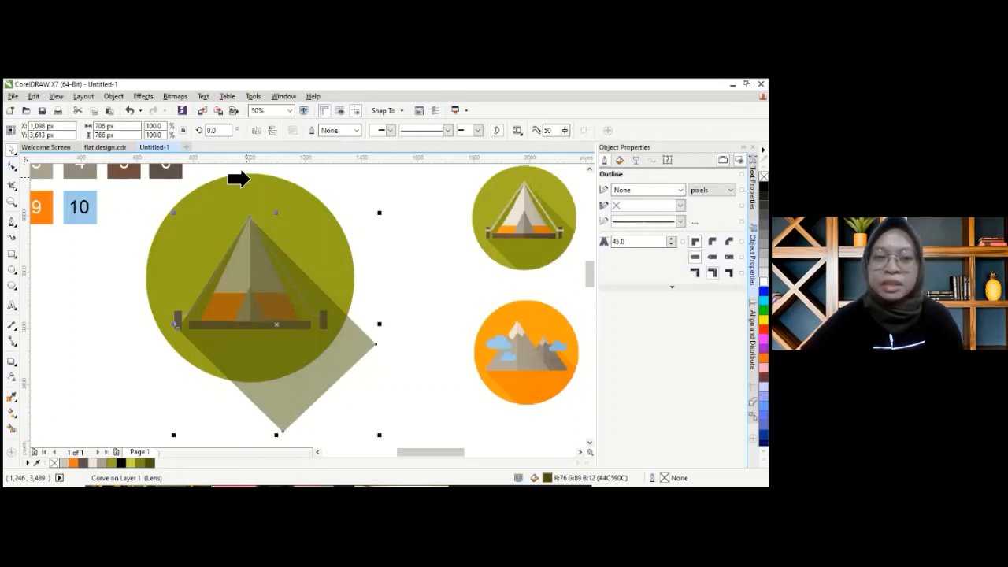
pyautogui.click(249, 179)
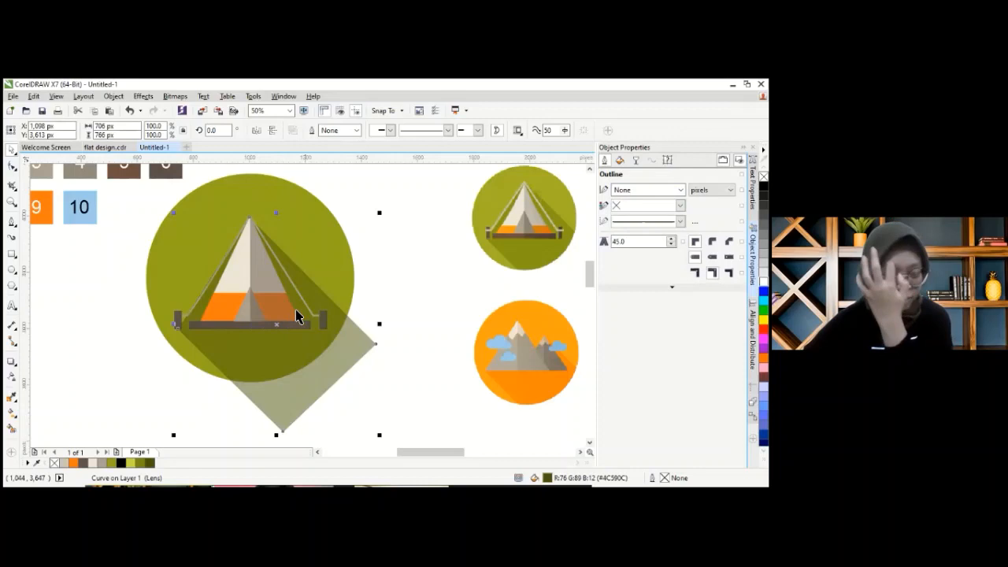
# - Intersect the semi-transparent long shadow shape with the large green circle behind the tent
pyautogui.click(394, 221)
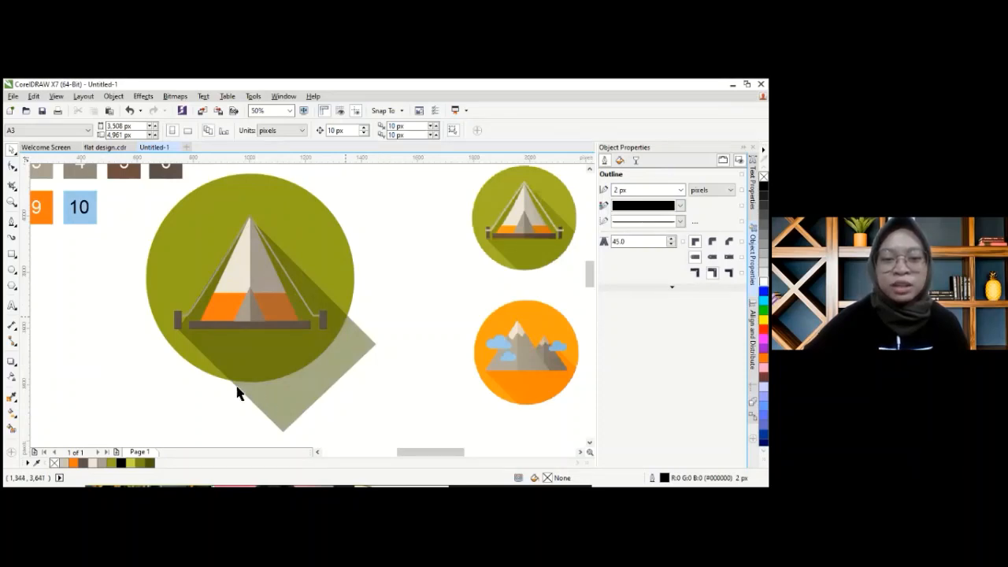
pyautogui.click(253, 187)
pyautogui.keyDown('shift'); pyautogui.click(360, 344); pyautogui.keyUp('shift')
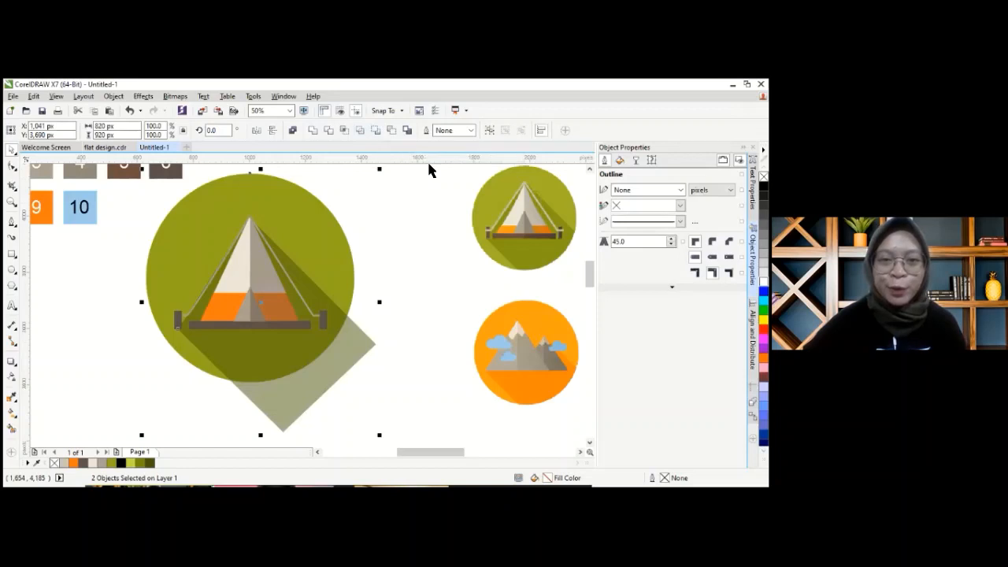
pyautogui.click(360, 130)
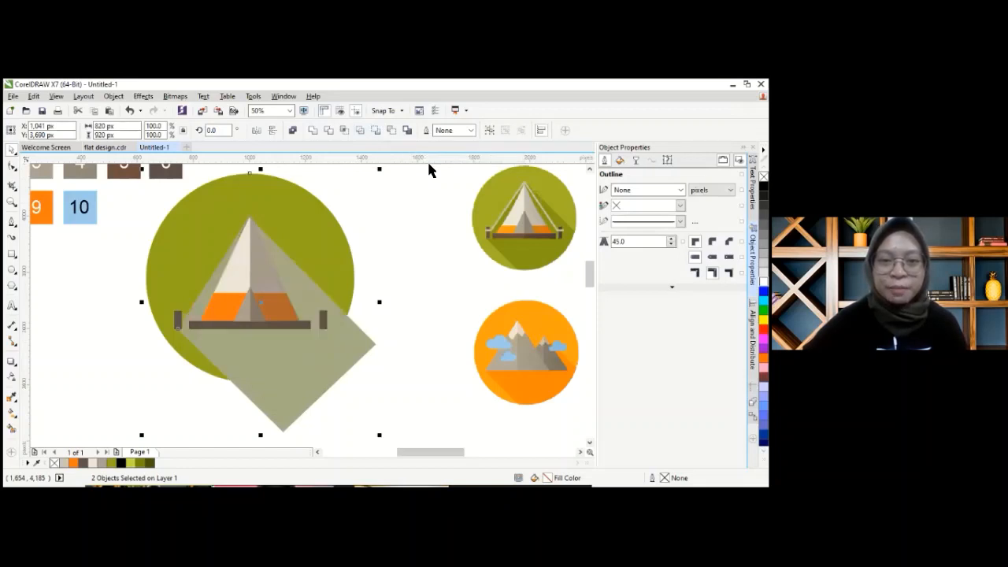
pyautogui.hotkey('ctrl', 'z')
pyautogui.click(344, 130)
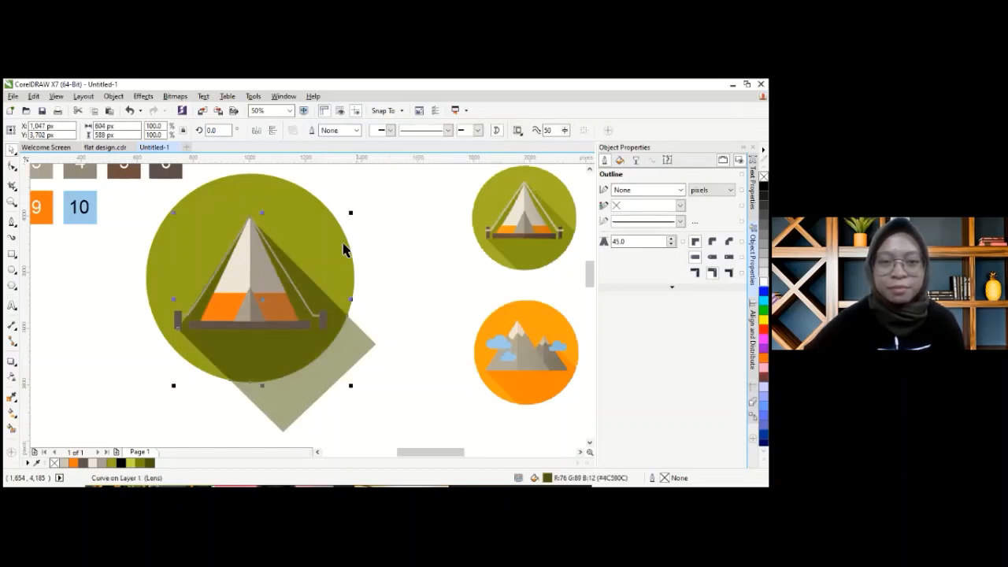
# - Move the original long shadow shape off the green circle and delete it, keeping only the intersected shadow
pyautogui.click(336, 361)
pyautogui.moveTo(335, 359); pyautogui.dragTo(443, 335)
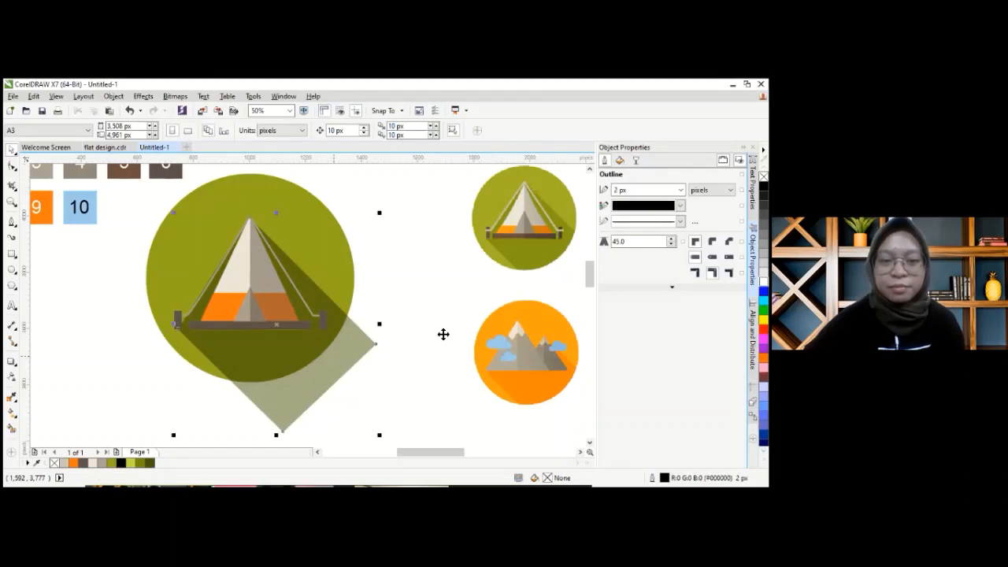
pyautogui.moveTo(377, 313); pyautogui.dragTo(455, 299)
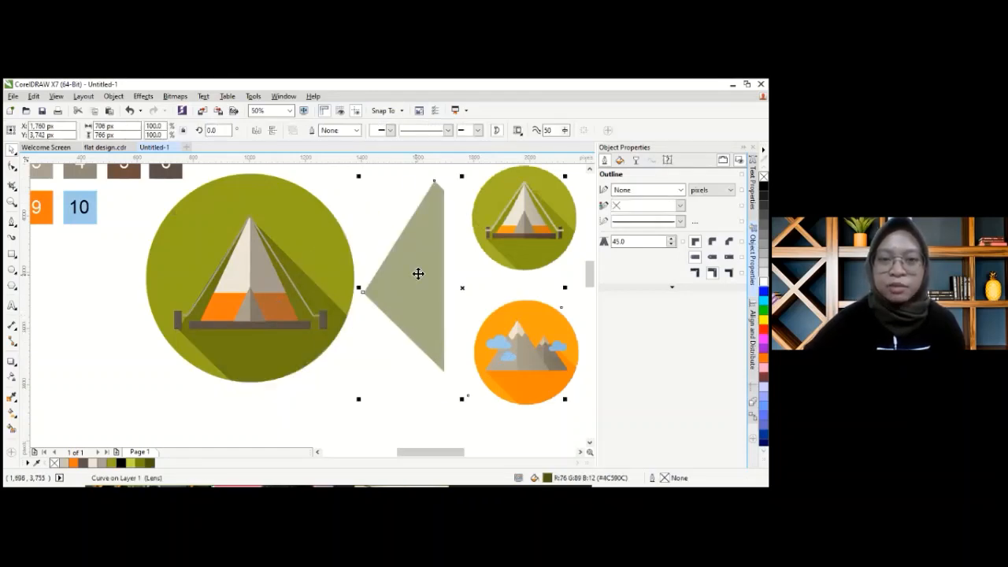
pyautogui.moveTo(434, 260); pyautogui.dragTo(391, 333)
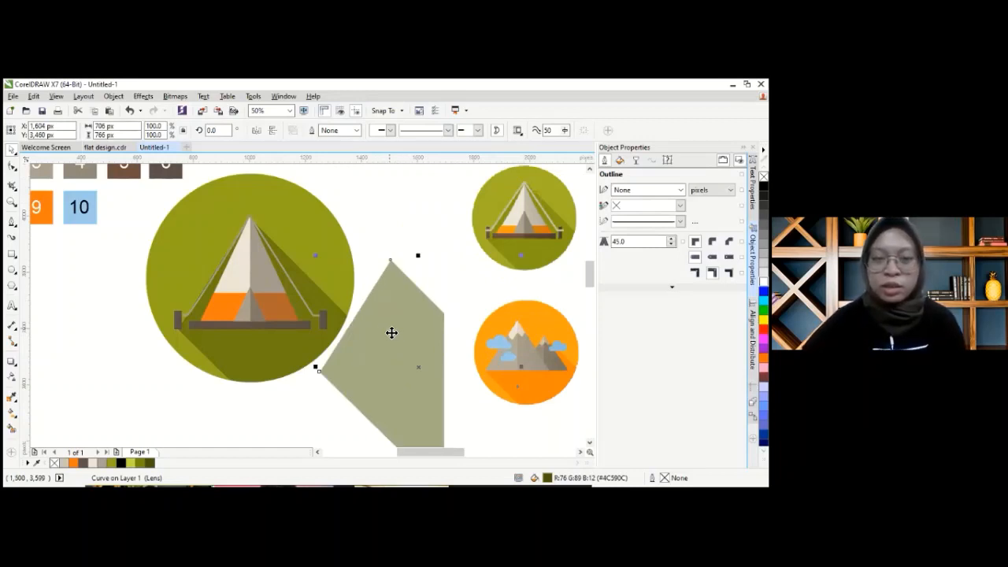
pyautogui.press('Delete')
pyautogui.click(275, 365)
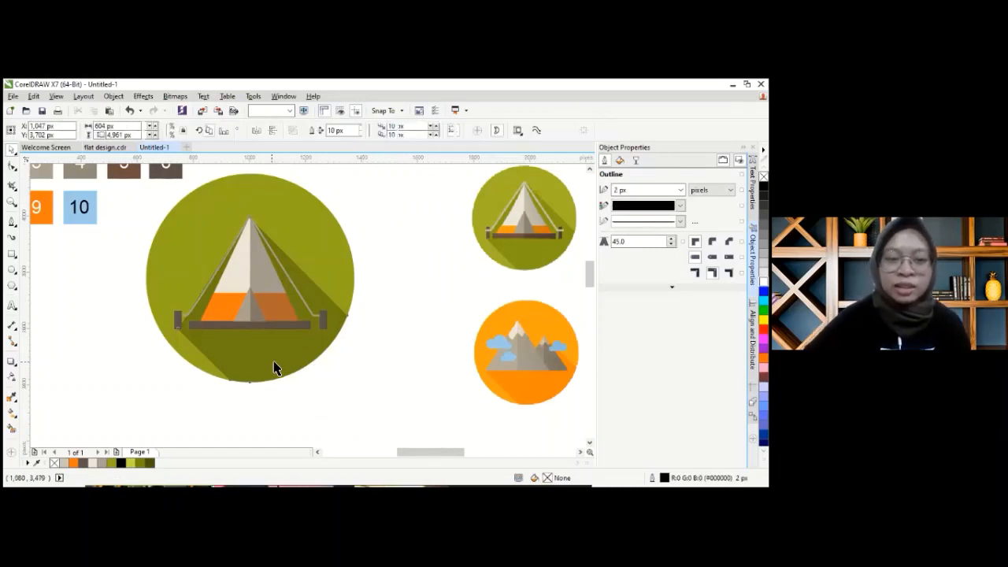
pyautogui.click(407, 297)
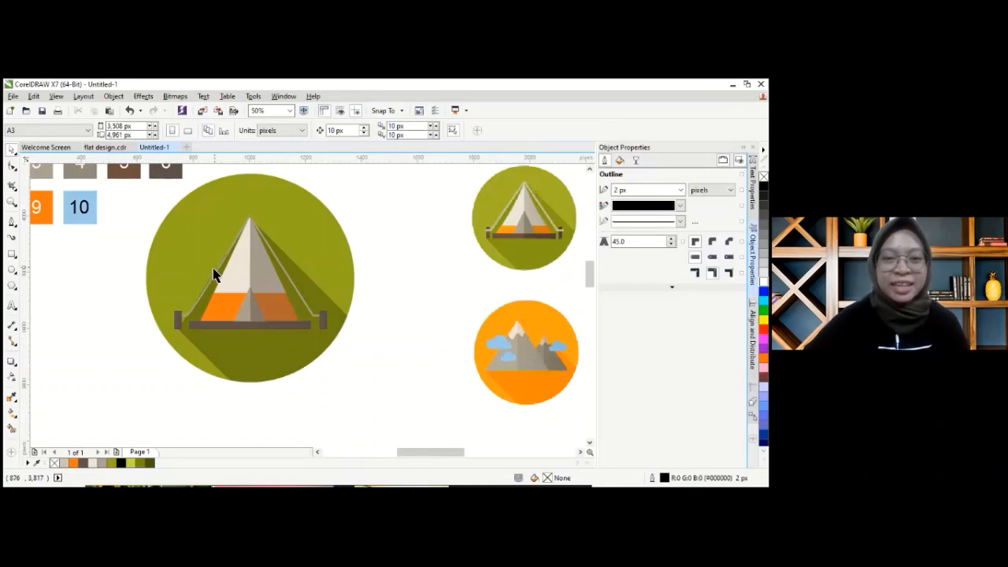
# - Bring the tent's thin grey rope curve to the front of the layer, over the brown pegs
pyautogui.scroll(-1, 191, 273)
pyautogui.scroll(2, 190, 273)
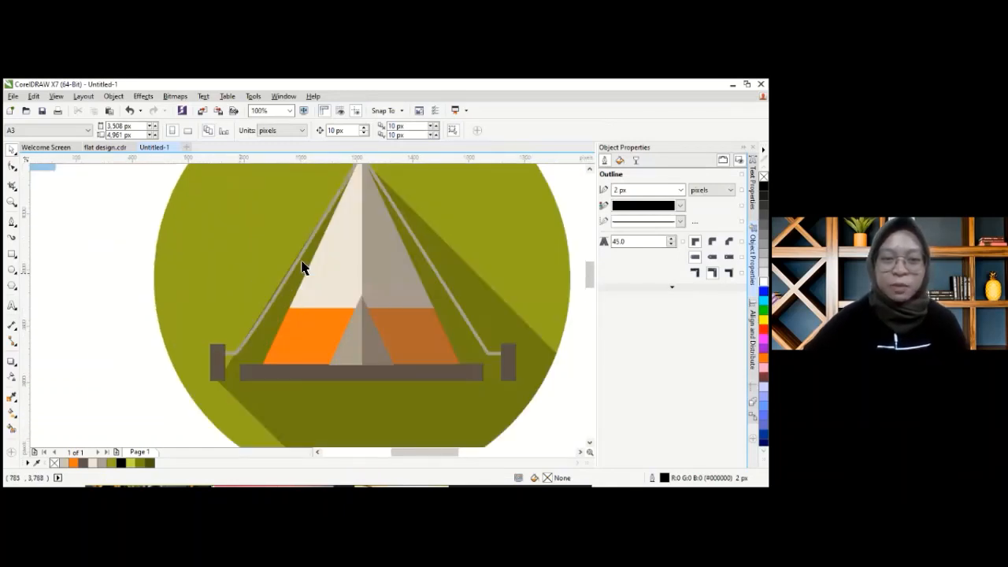
pyautogui.scroll(-1, 302, 265)
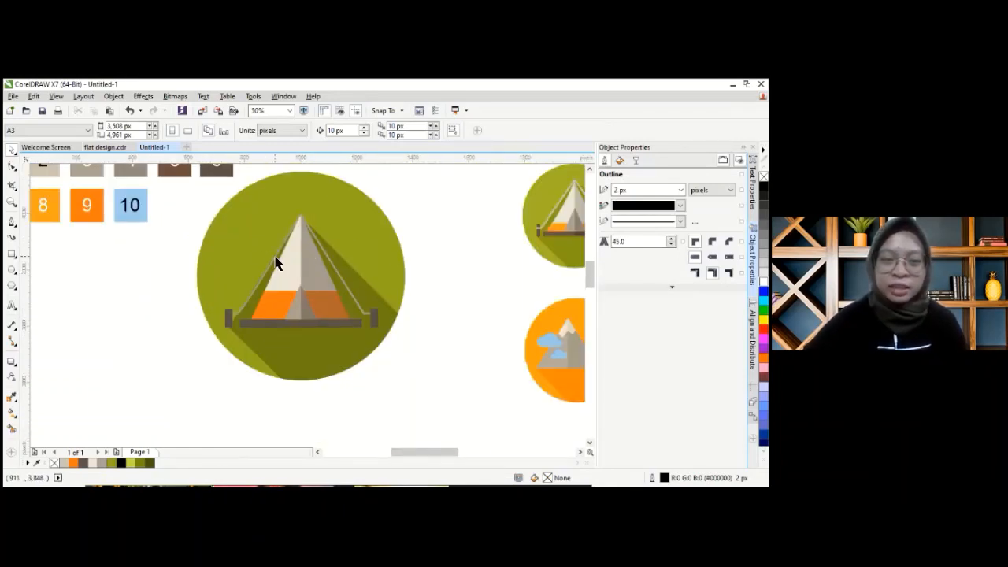
pyautogui.scroll(2, 281, 274)
pyautogui.scroll(-1, 247, 317)
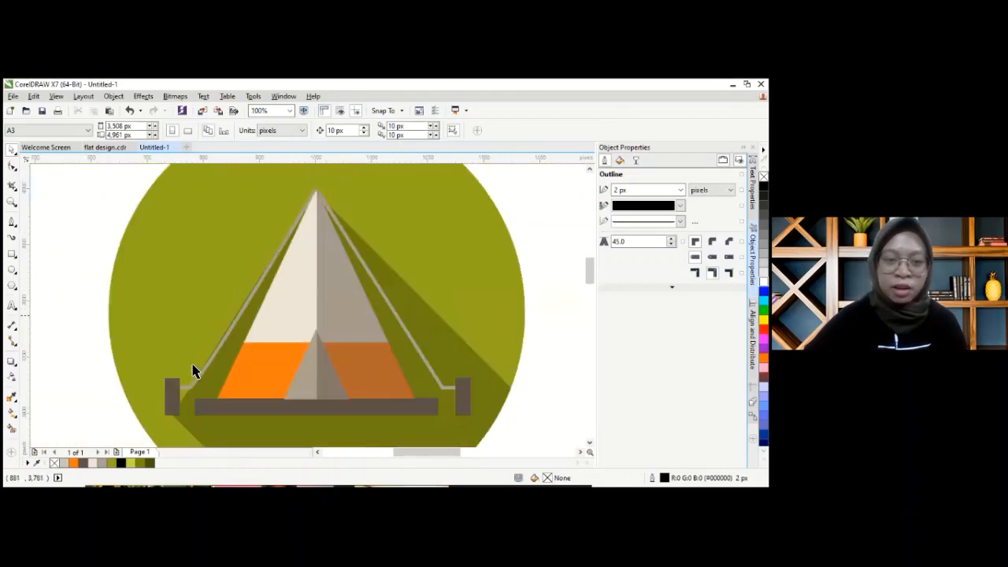
pyautogui.scroll(2, 202, 367)
pyautogui.click(264, 324)
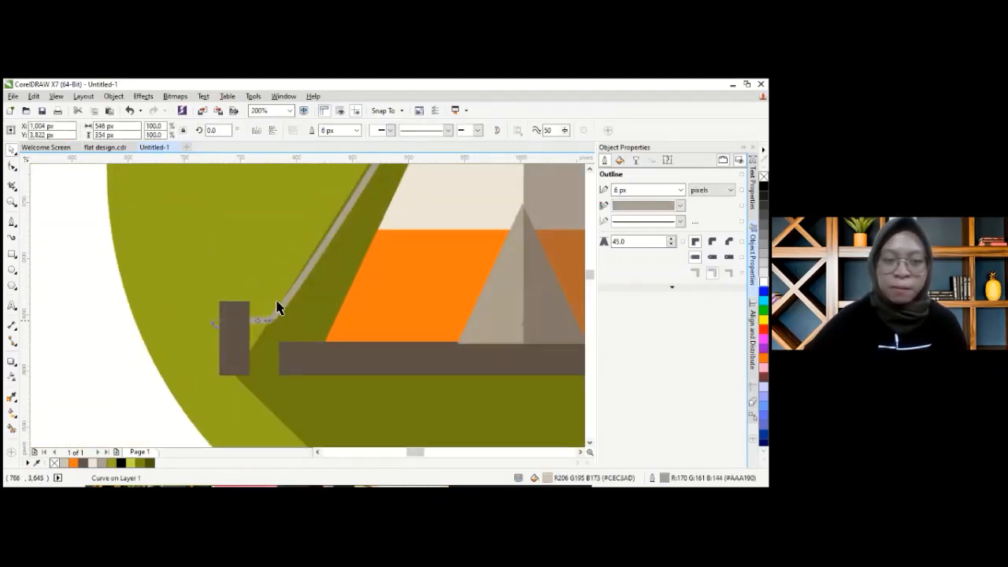
pyautogui.moveTo(254, 293); pyautogui.dragTo(254, 306)
pyautogui.hotkey('ctrl', 'z')
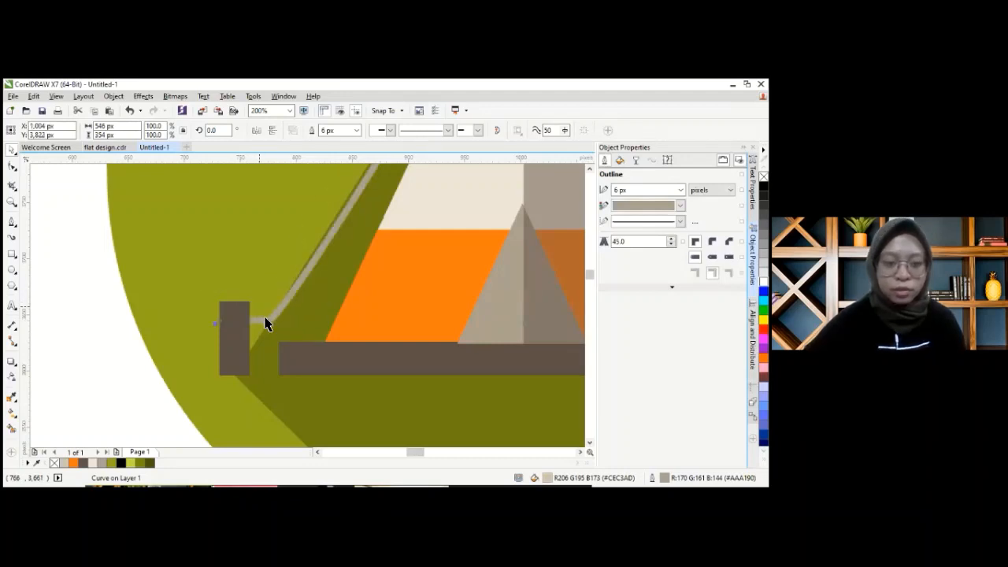
pyautogui.rightClick(264, 326)
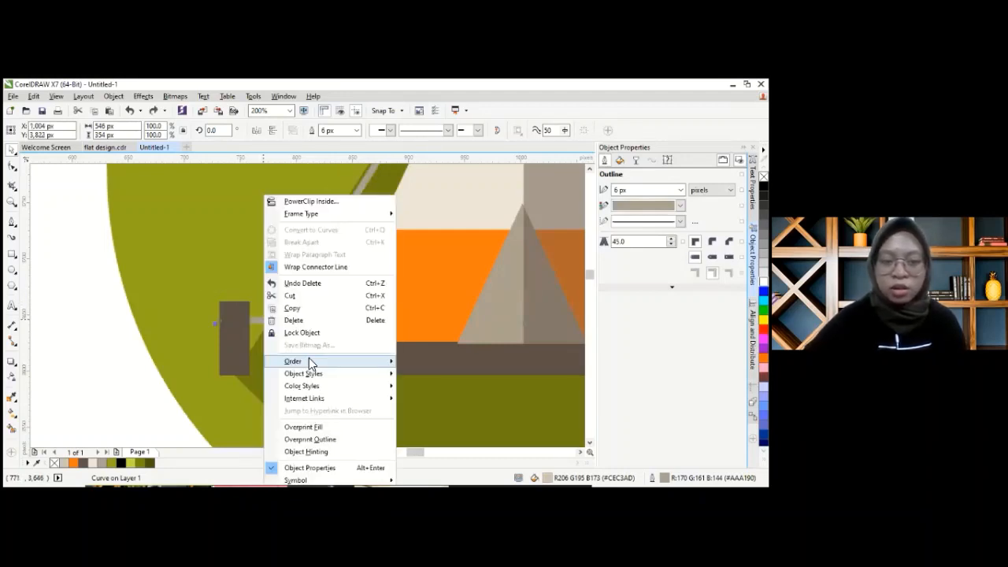
pyautogui.moveTo(331, 361)
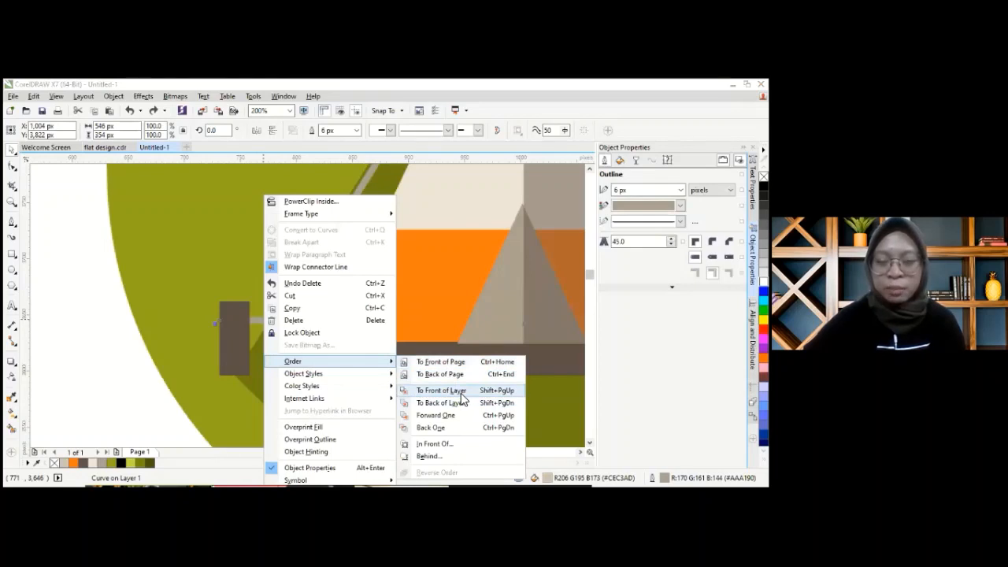
pyautogui.click(462, 394)
pyautogui.click(211, 309)
pyautogui.scroll(-2, 391, 284)
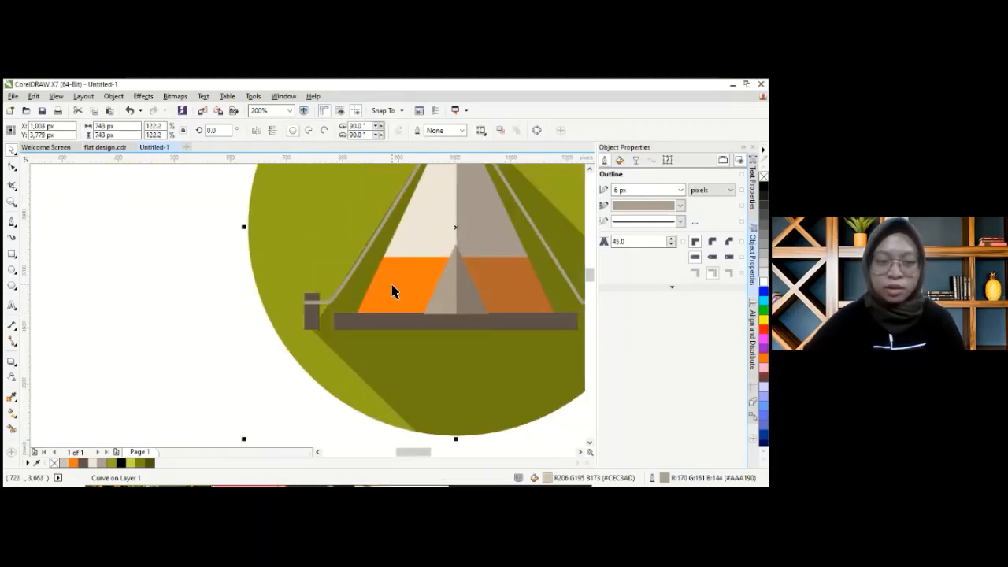
pyautogui.click(555, 268)
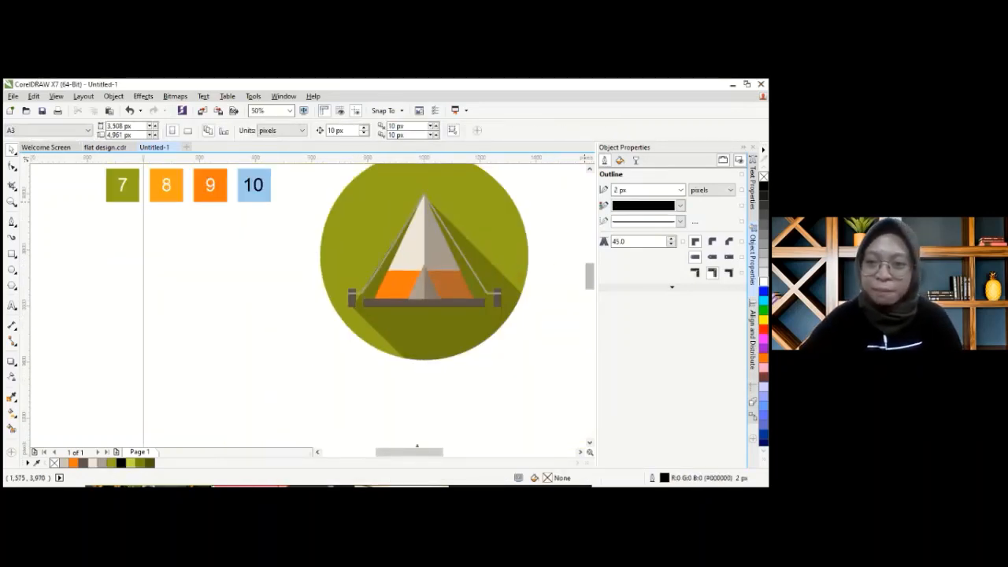
pyautogui.scroll(2, 585, 159)
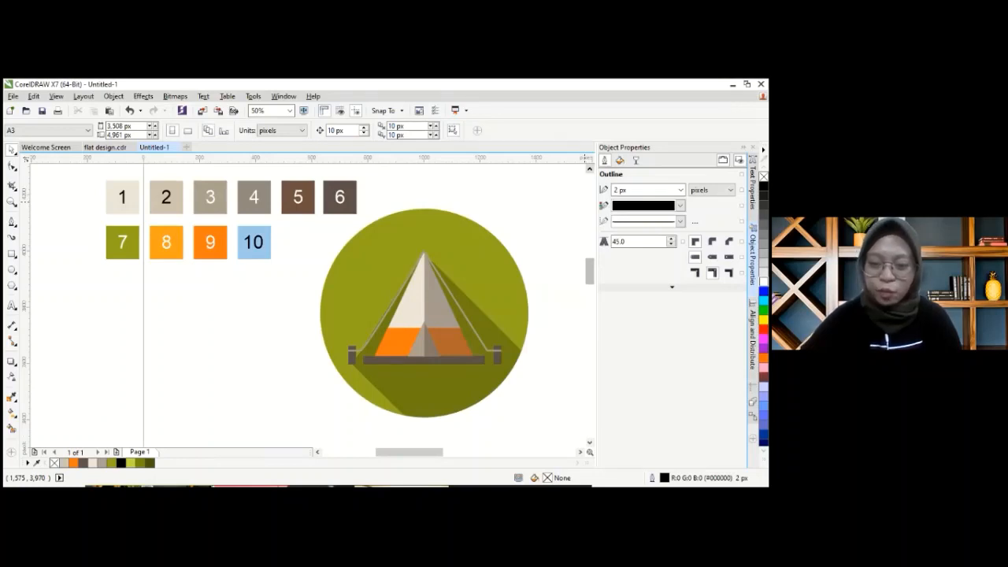
pyautogui.hscroll(4, 332, 354)
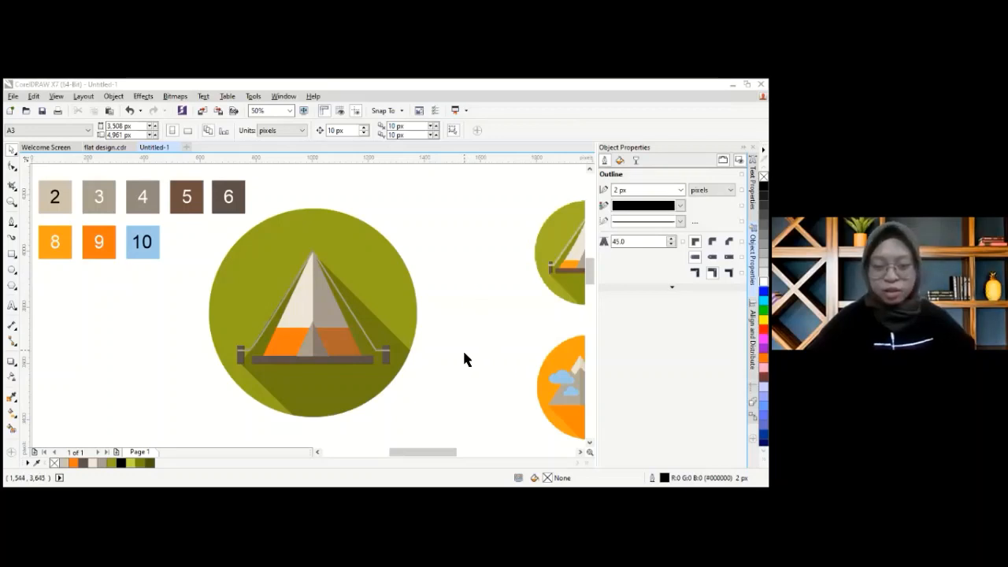
pyautogui.scroll(-1, 461, 334)
pyautogui.scroll(1, 455, 334)
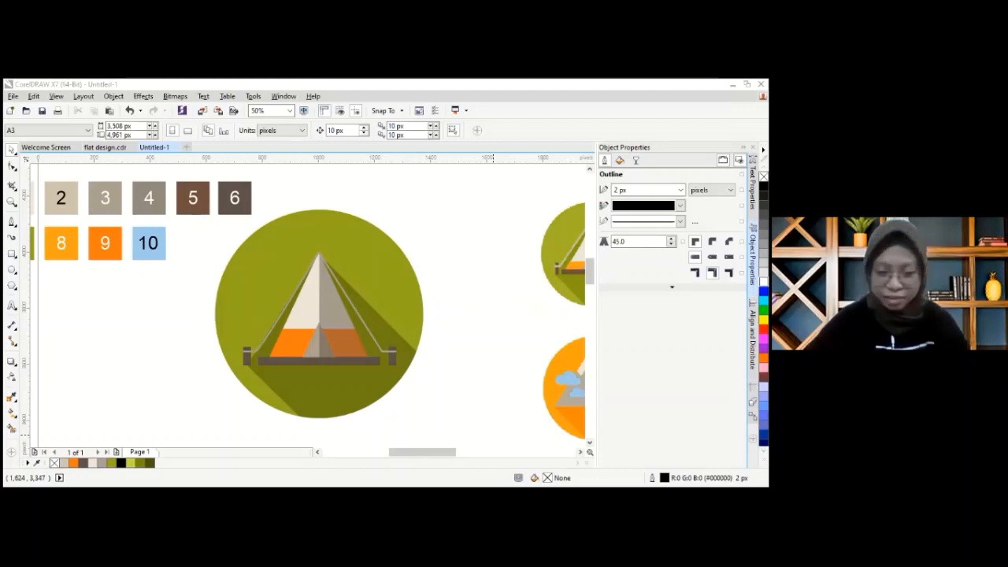
pyautogui.scroll(-1, 453, 326)
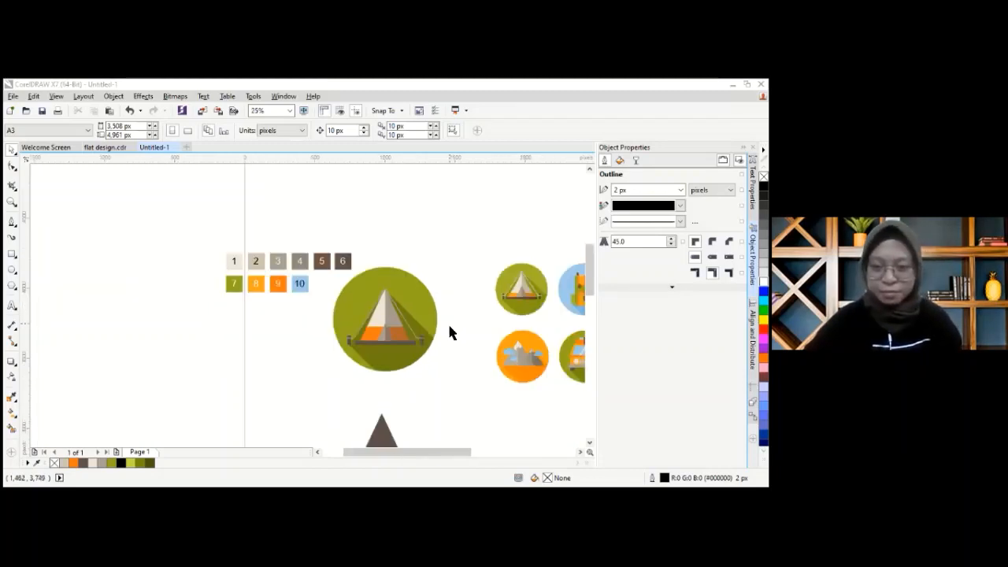
pyautogui.scroll(-1, 450, 332)
pyautogui.scroll(1, 488, 326)
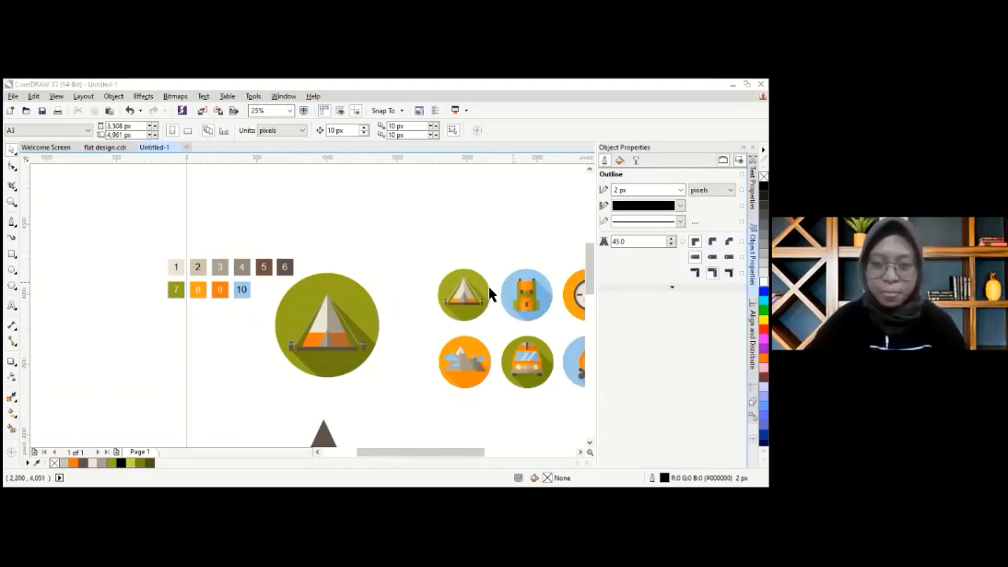
pyautogui.scroll(1, 331, 343)
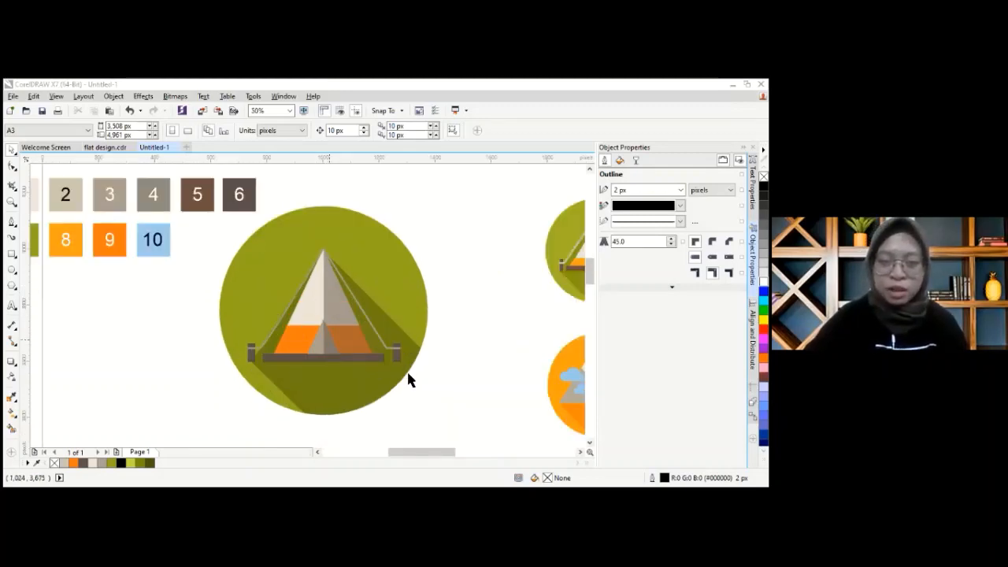
pyautogui.click(366, 382)
pyautogui.click(339, 396)
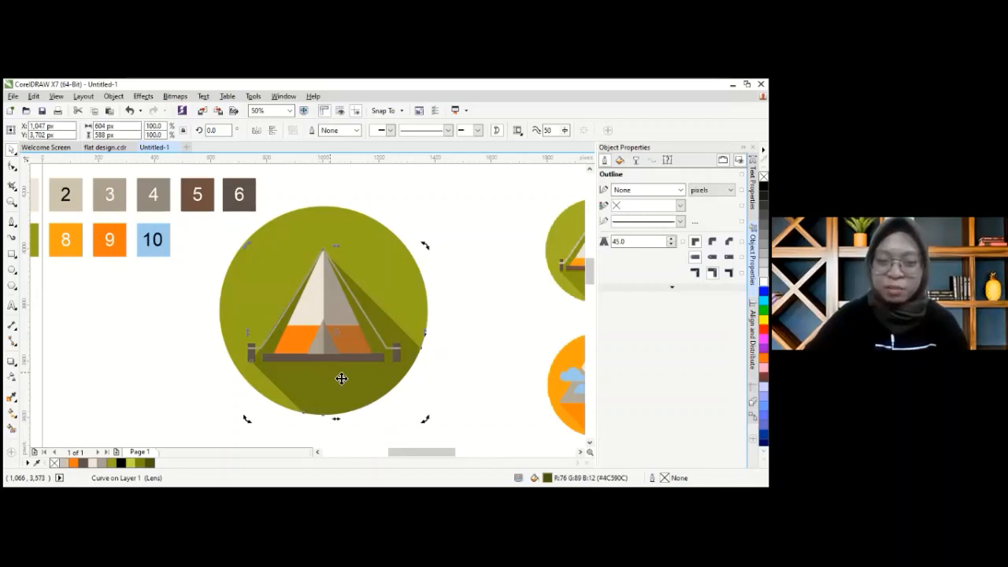
pyautogui.click(344, 399)
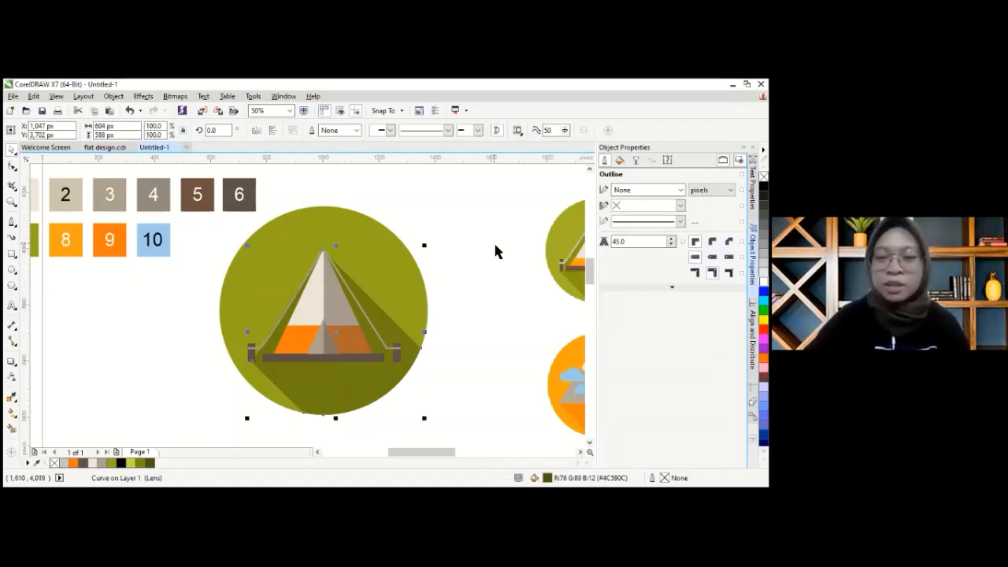
pyautogui.click(443, 205)
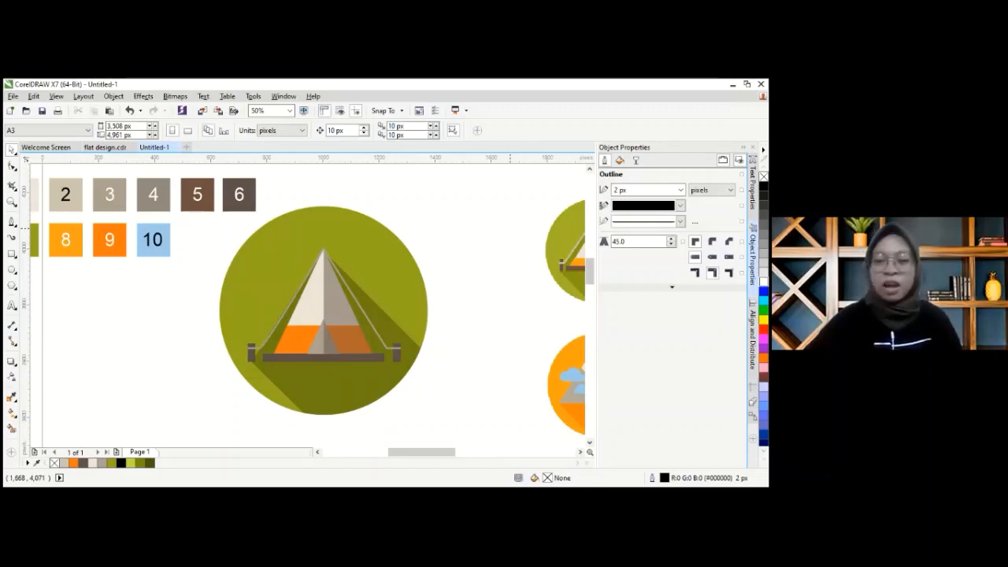
pyautogui.scroll(-1, 308, 296)
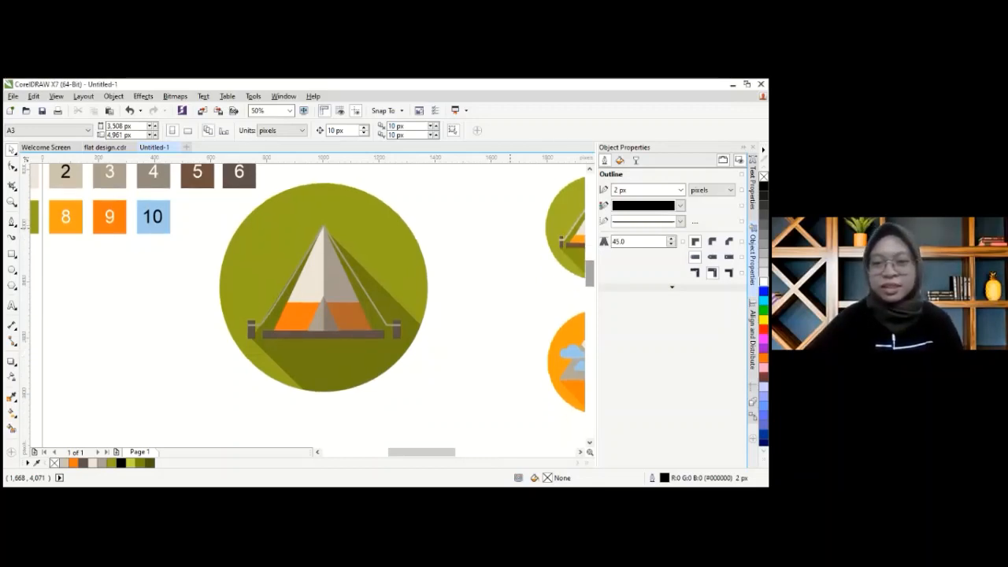
pyautogui.scroll(-2, 370, 350)
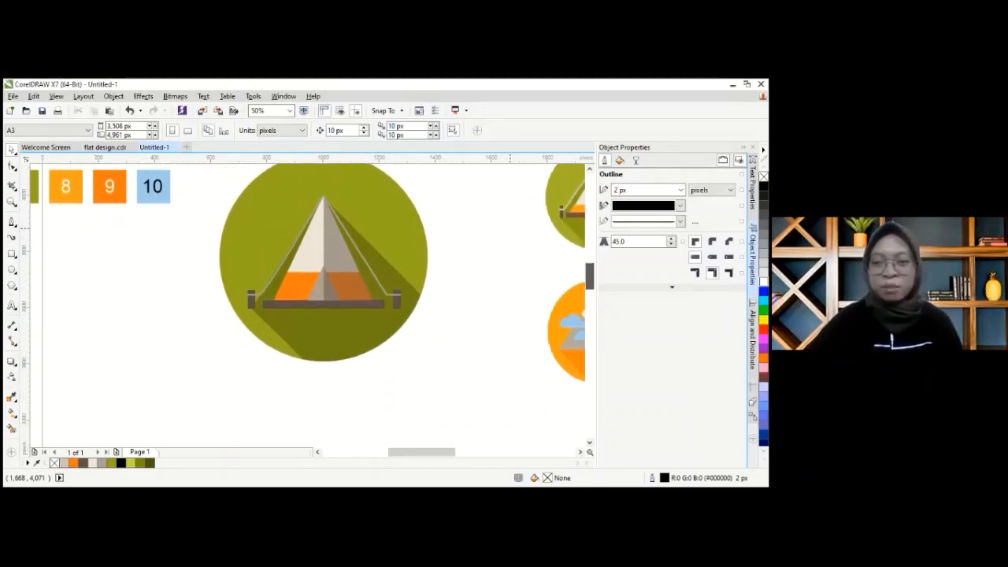
pyautogui.click(349, 335)
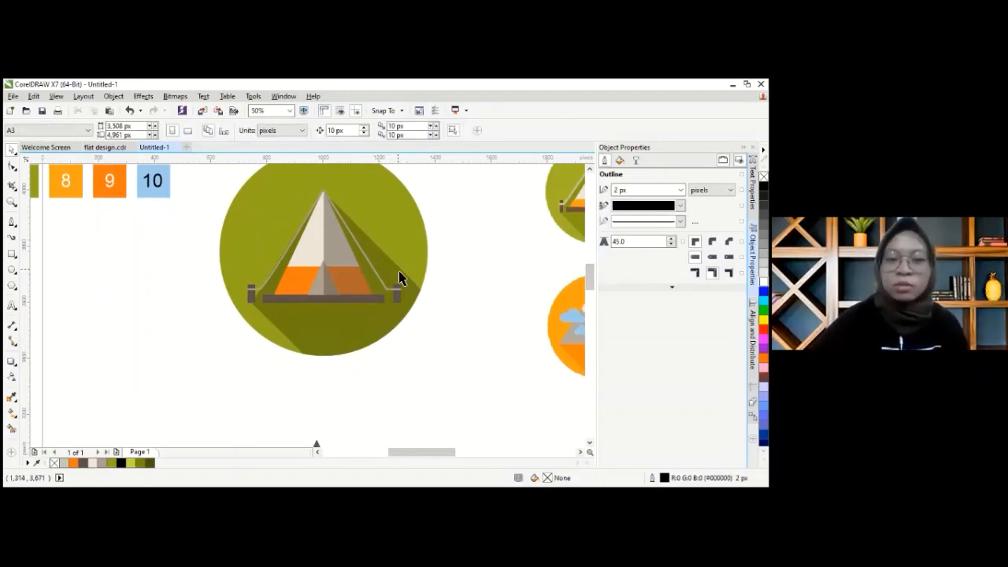
pyautogui.click(401, 277)
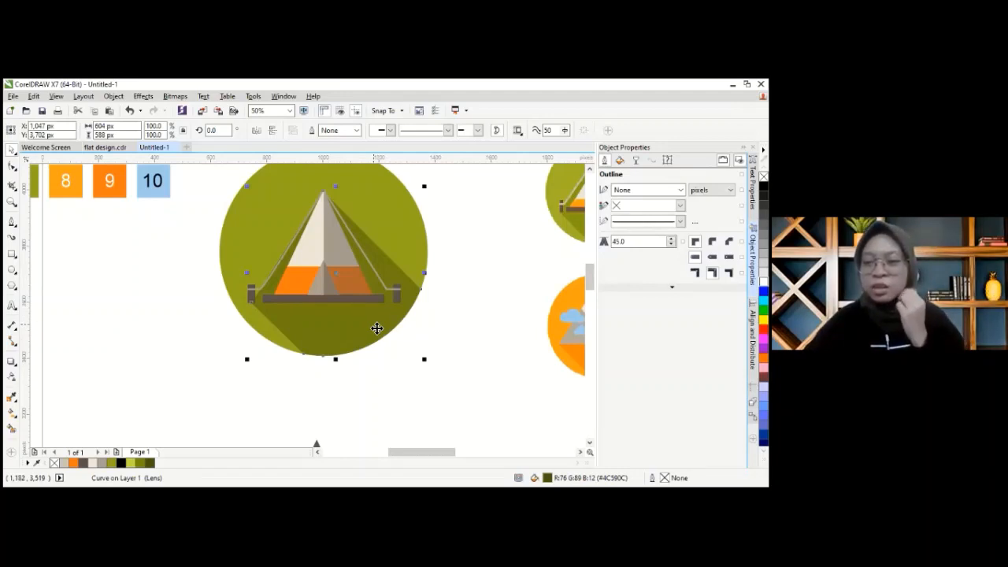
pyautogui.click(308, 255)
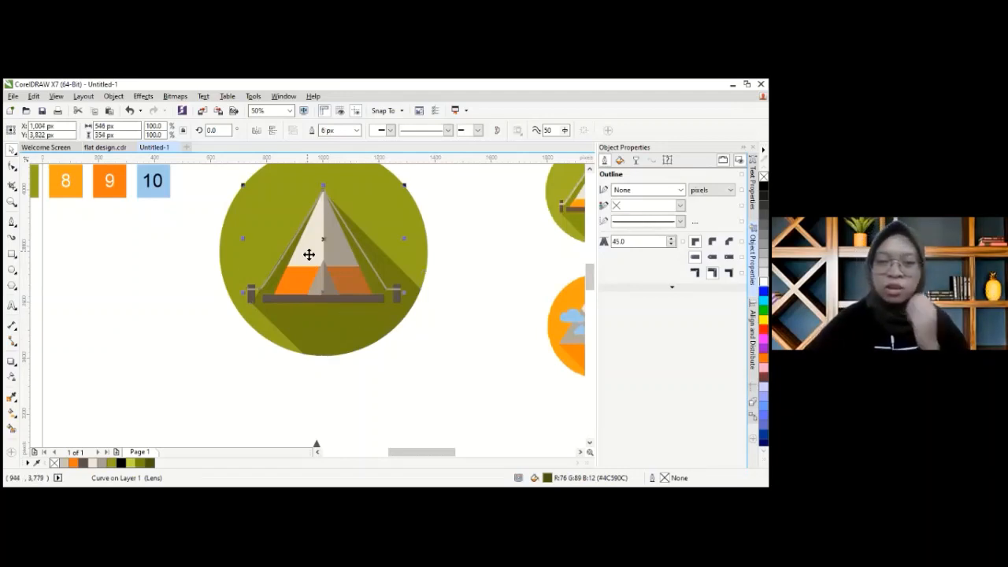
pyautogui.click(486, 215)
pyautogui.click(319, 235)
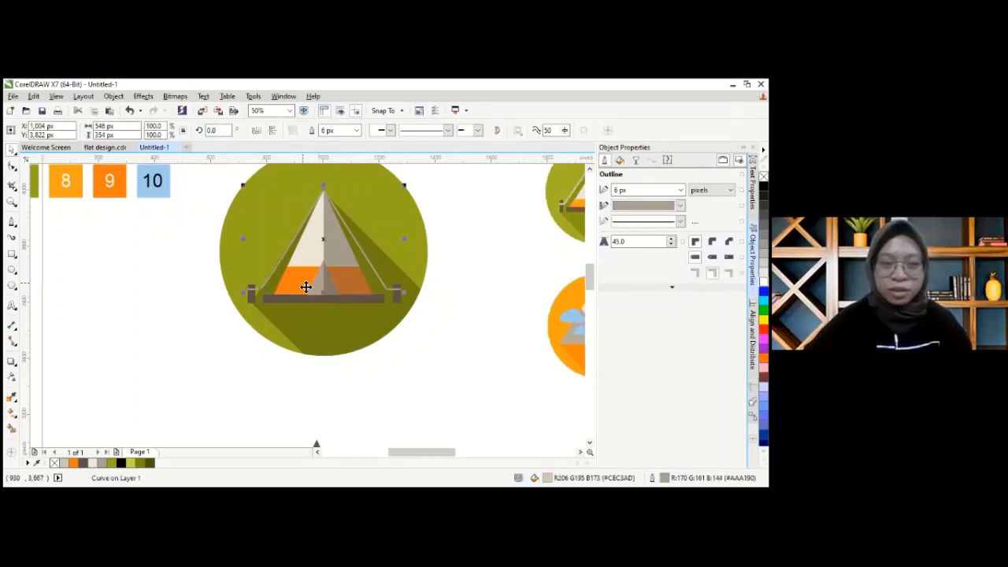
pyautogui.click(306, 286)
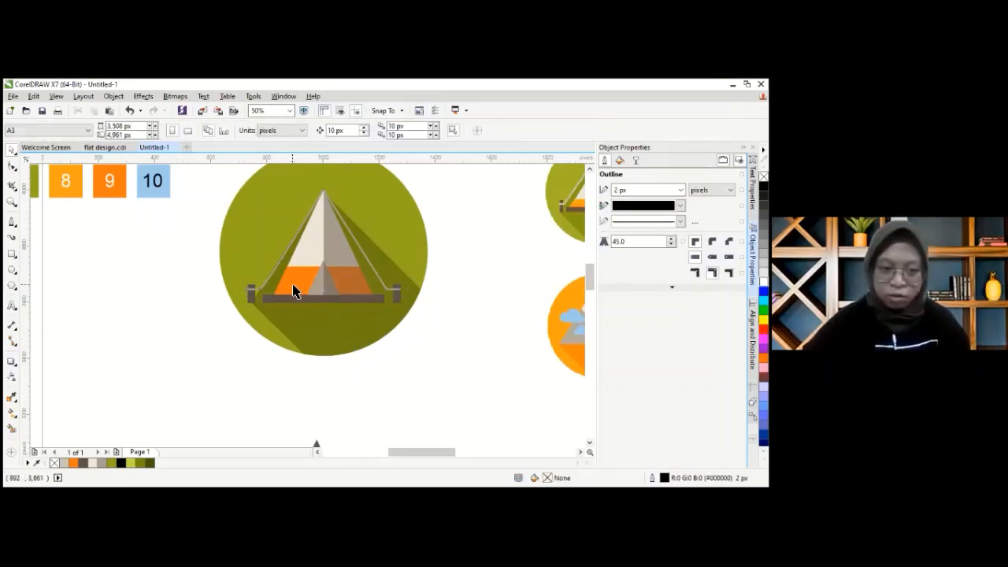
pyautogui.click(292, 288)
pyautogui.keyDown('shift'); pyautogui.click(293, 300); pyautogui.keyUp('shift')
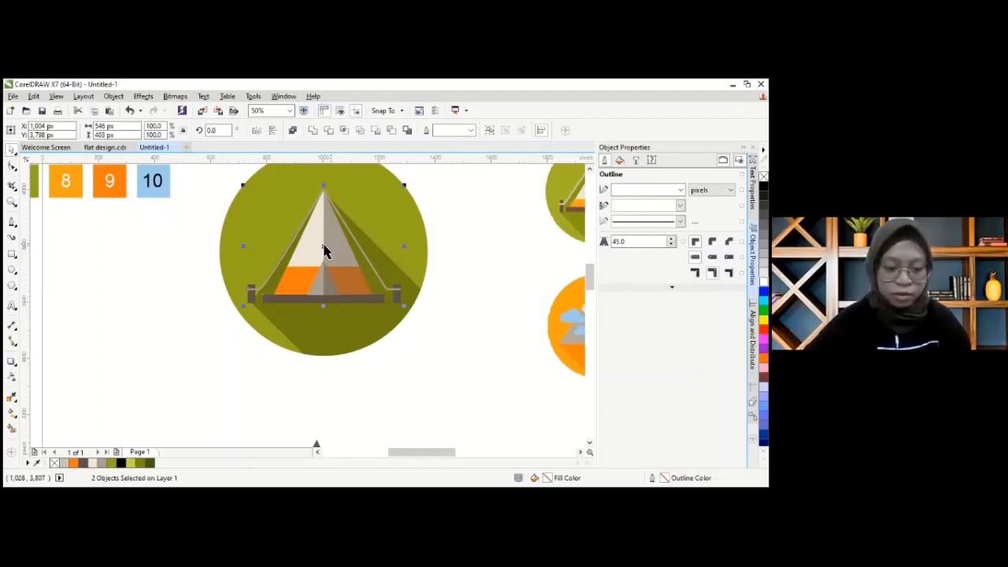
pyautogui.moveTo(133, 321); pyautogui.dragTo(331, 265)
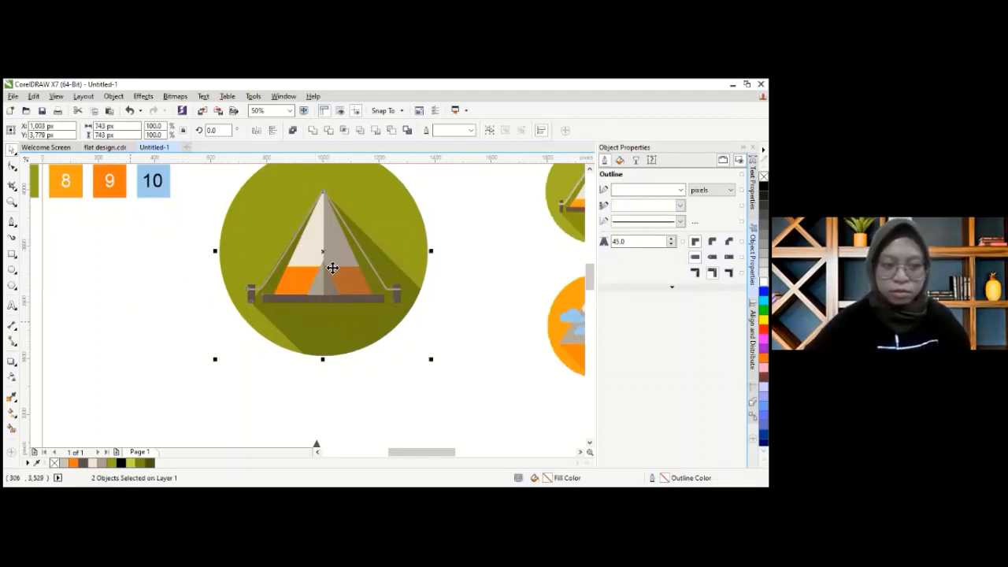
pyautogui.click(291, 300)
pyautogui.press('Escape')
pyautogui.click(303, 298)
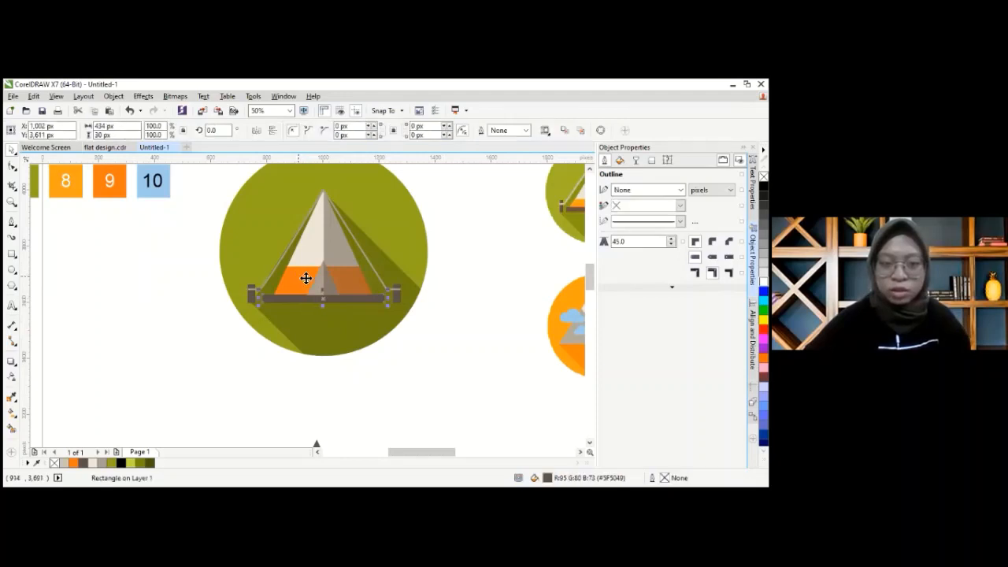
pyautogui.keyDown('shift'); pyautogui.click(256, 296); pyautogui.keyUp('shift')
pyautogui.moveTo(255, 296); pyautogui.dragTo(137, 346)
pyautogui.hotkey('ctrl', 'z')
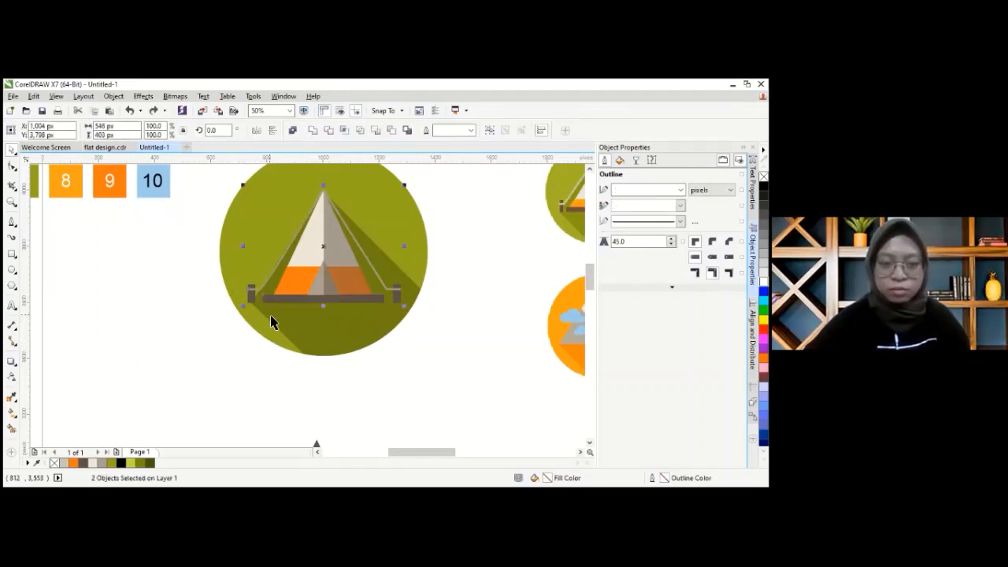
pyautogui.click(442, 236)
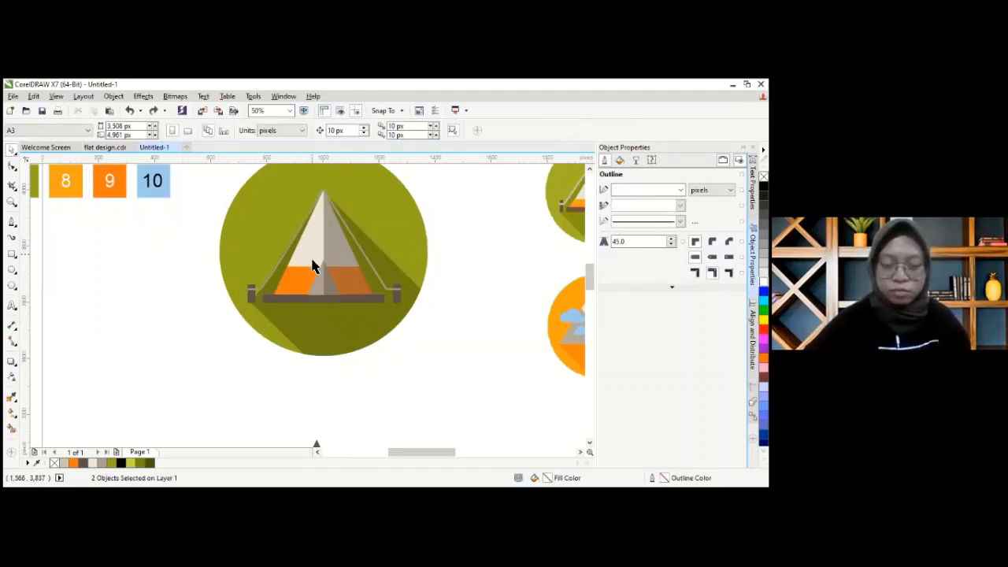
pyautogui.scroll(2, 299, 271)
pyautogui.click(253, 263)
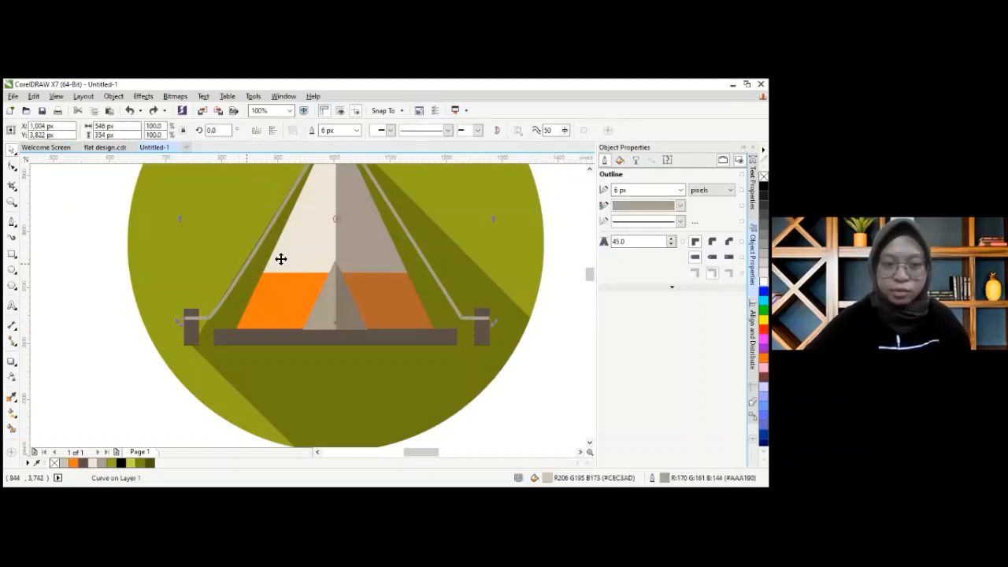
pyautogui.click(548, 223)
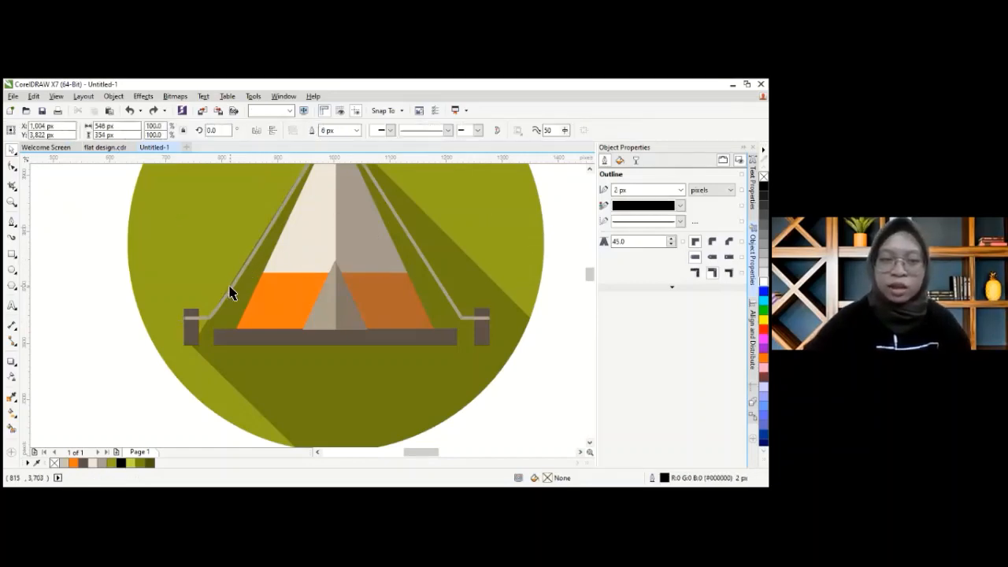
pyautogui.click(238, 285)
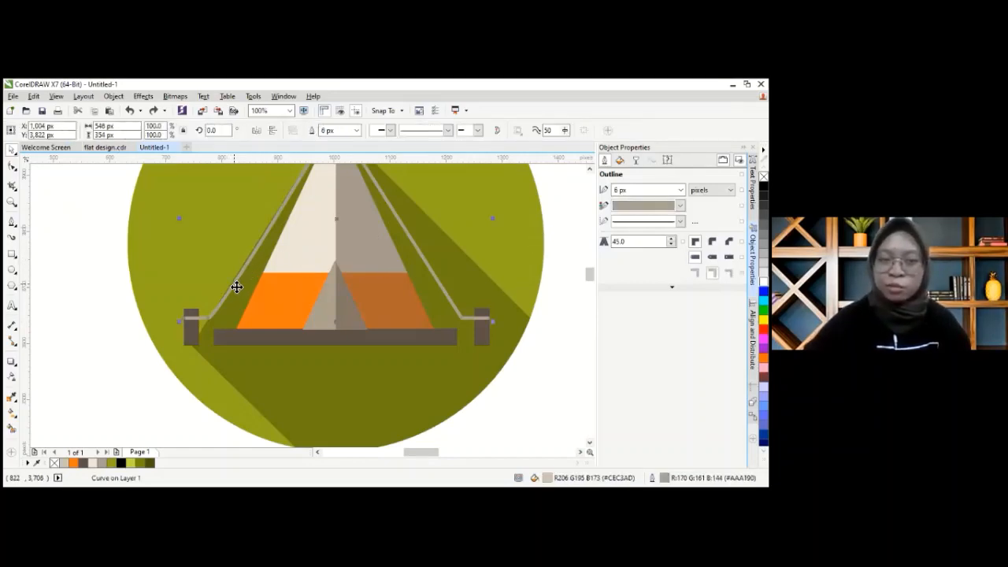
pyautogui.rightClick(282, 362)
pyautogui.moveTo(351, 370)
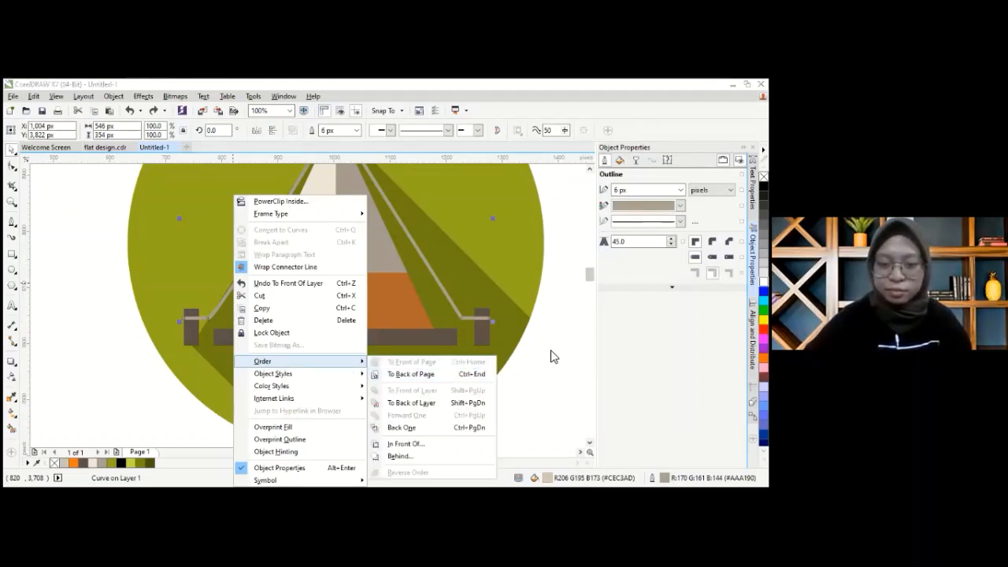
pyautogui.click(228, 318)
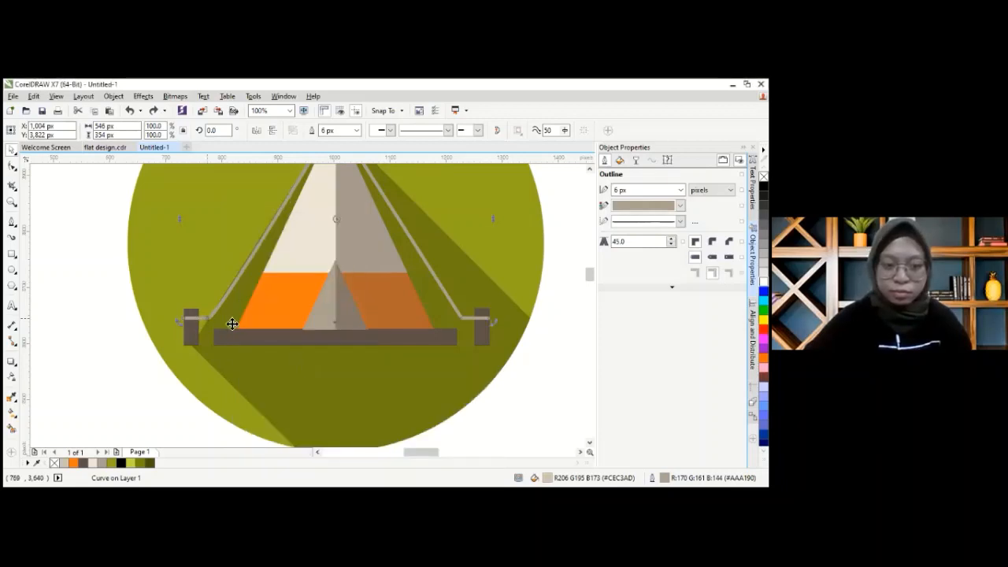
pyautogui.click(113, 261)
# - Reorder the tent's thin grey rope curve to sit directly in front of the large green circle, behind the shadow and pegs
pyautogui.click(227, 316)
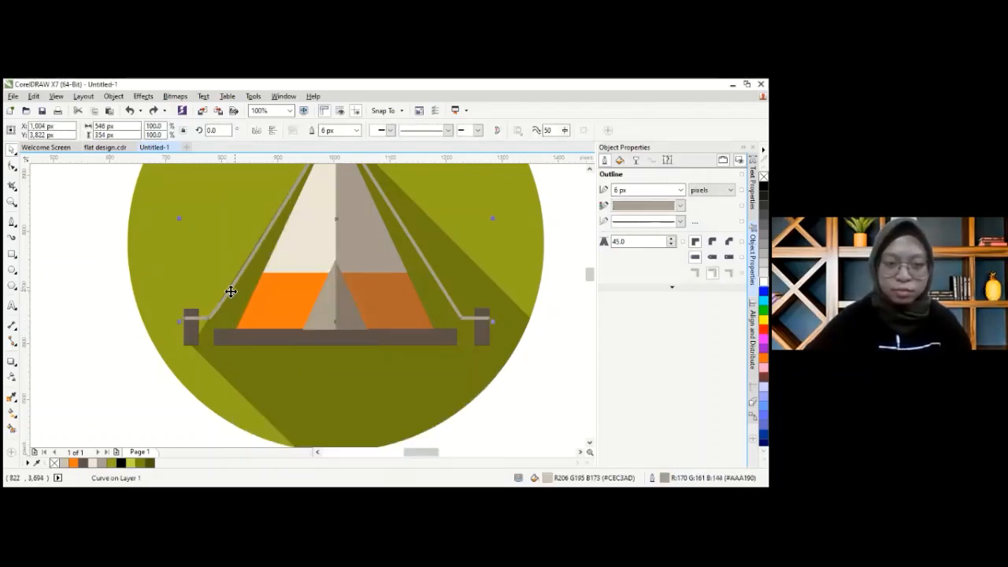
pyautogui.rightClick(273, 377)
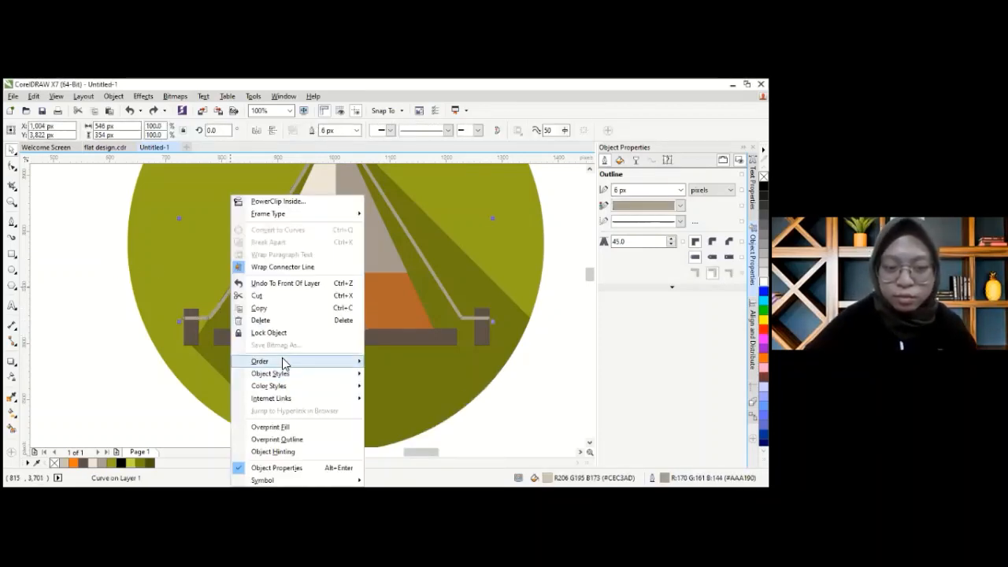
pyautogui.moveTo(285, 364)
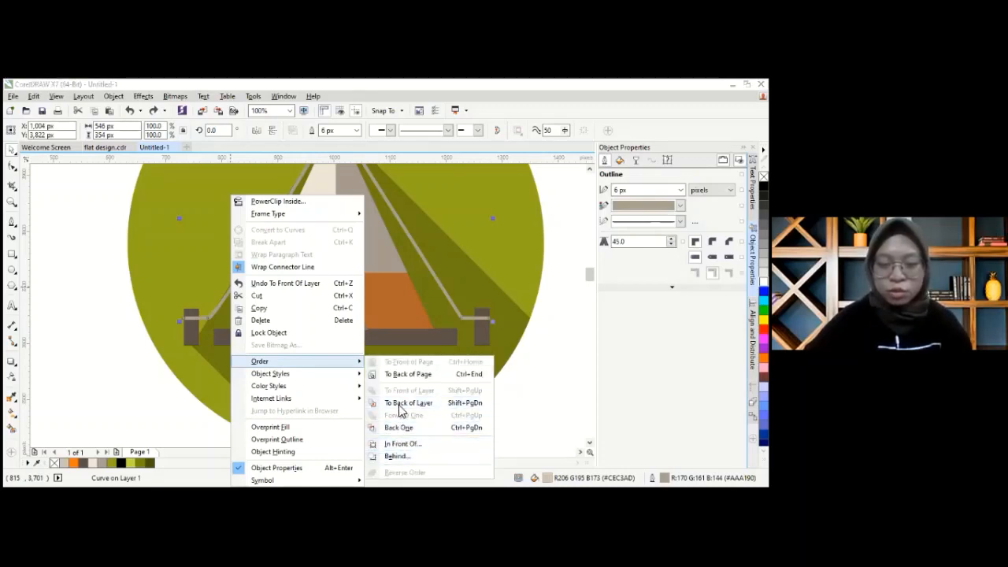
pyautogui.click(401, 444)
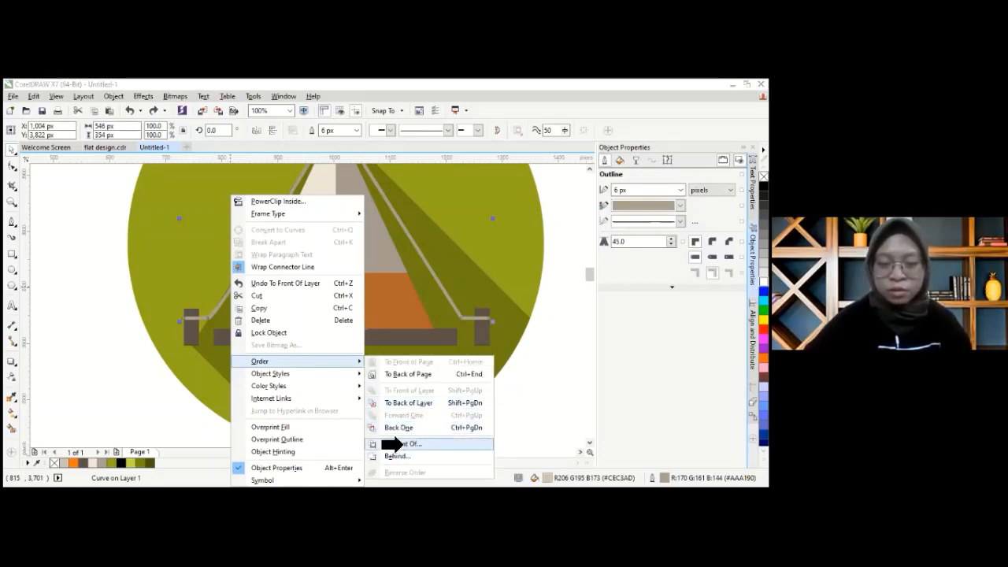
pyautogui.click(142, 233)
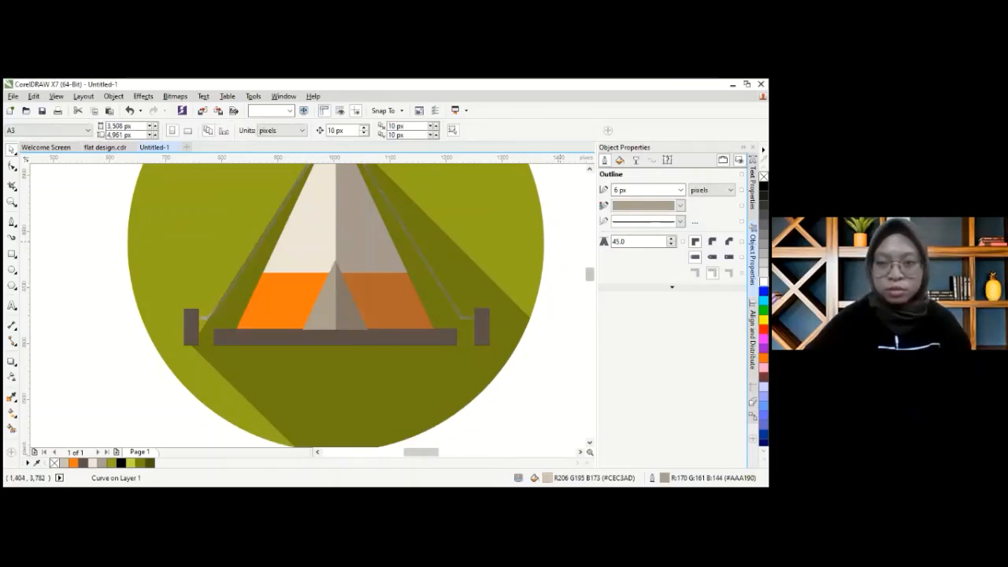
# - Delete the tent's cream upper section and fill the orange tent triangle with beige #CEC3AD
pyautogui.click(313, 230)
pyautogui.click(295, 268)
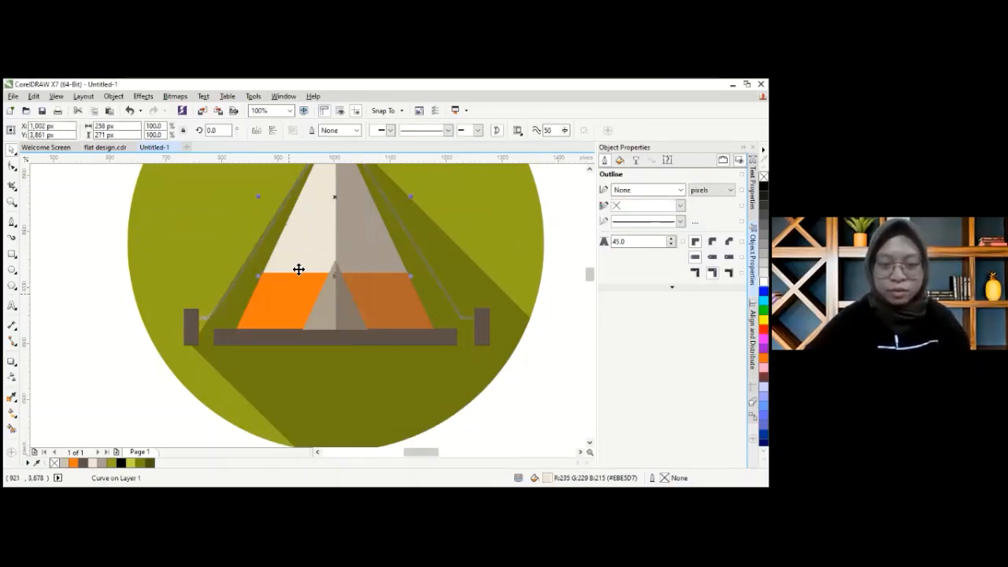
pyautogui.press('Delete')
pyautogui.click(313, 259)
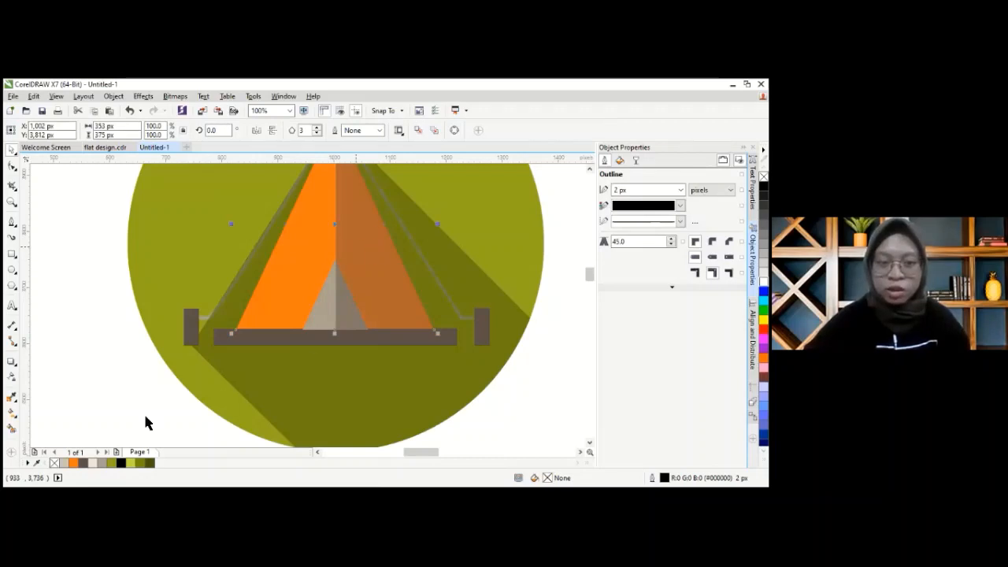
pyautogui.click(66, 463)
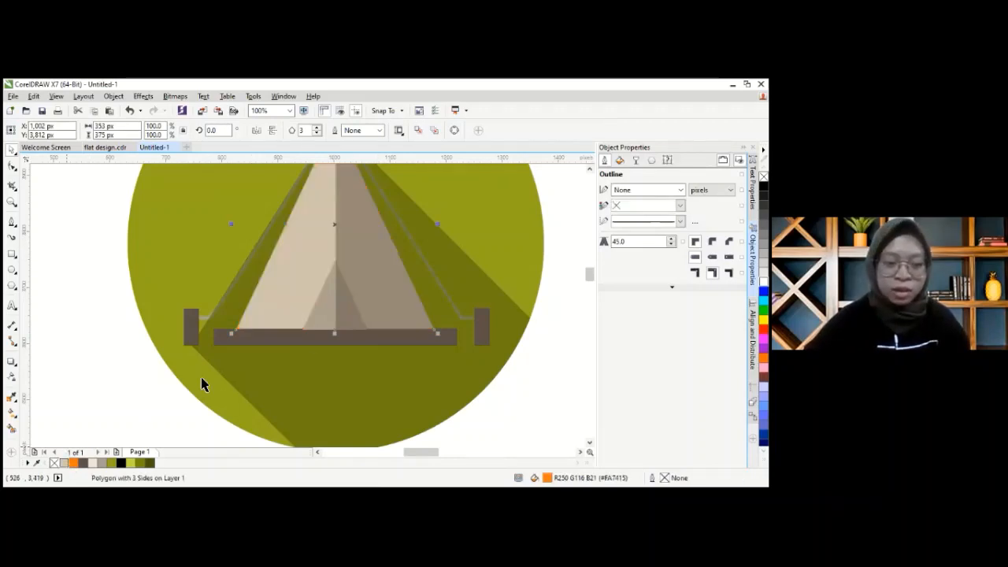
pyautogui.click(110, 231)
# - Place a duplicate of the beige tent triangle over the original with matching apexes, shortened to 250 px high
pyautogui.scroll(2, 373, 320)
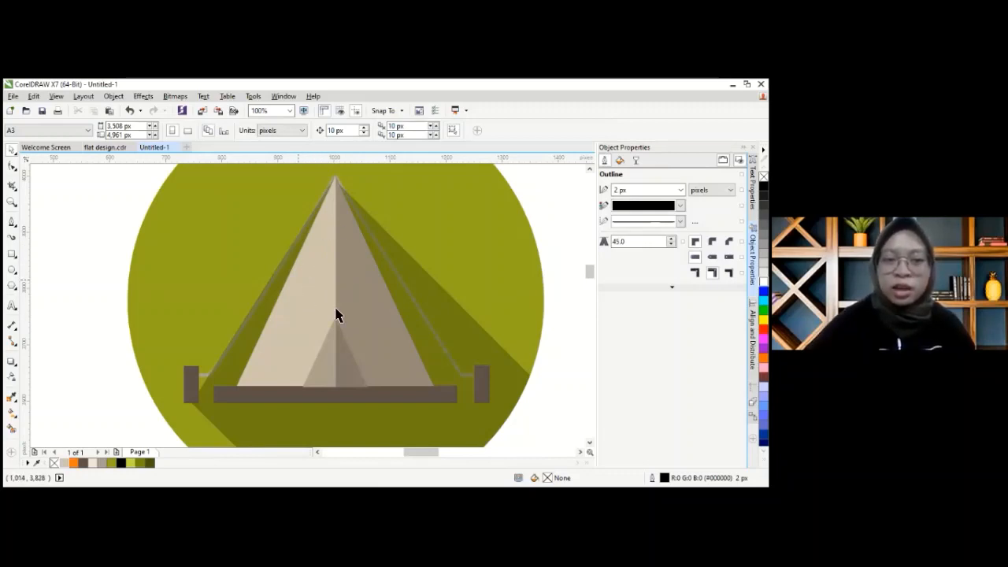
pyautogui.click(288, 344)
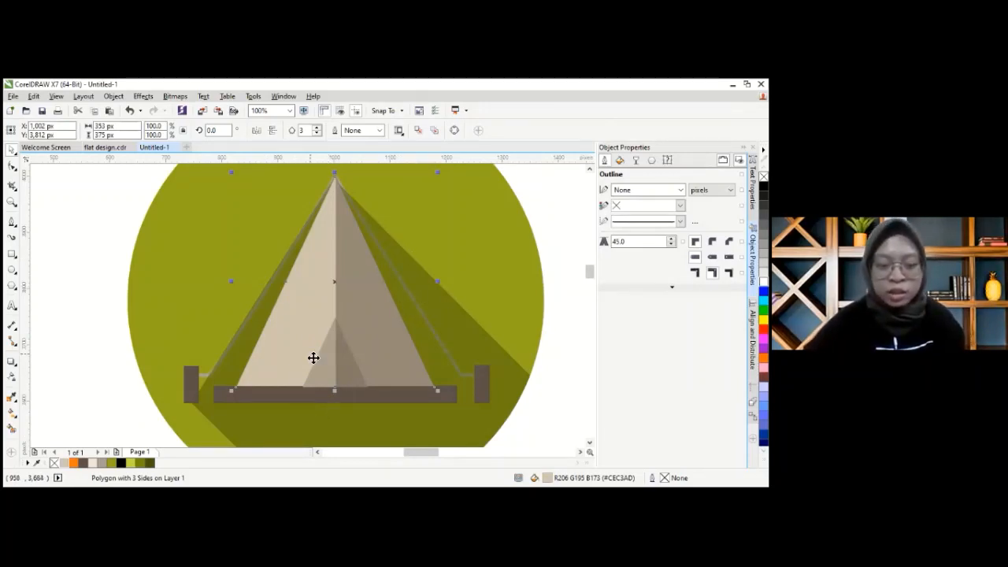
pyautogui.hotkey('ctrl', 'd')
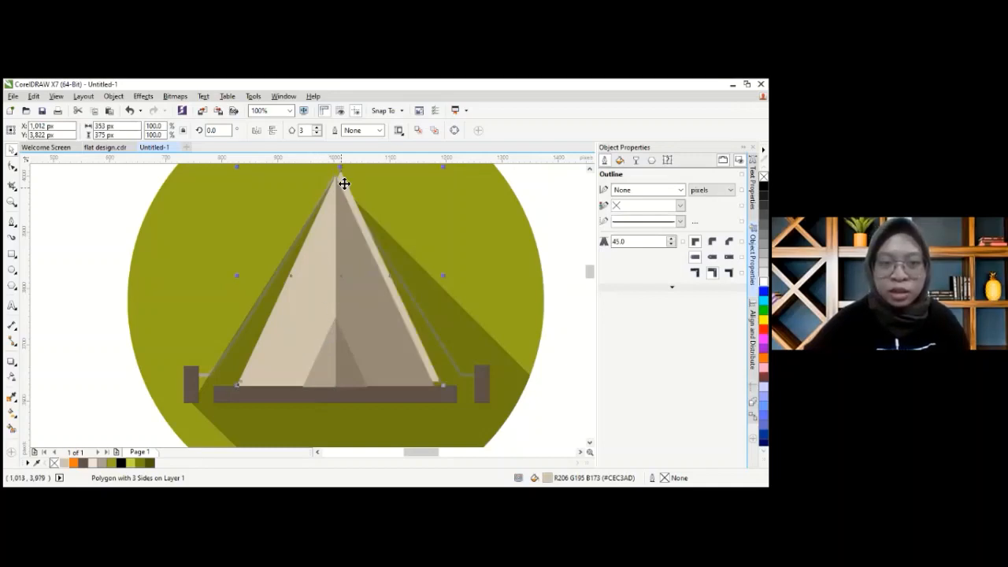
pyautogui.moveTo(344, 184); pyautogui.dragTo(508, 254)
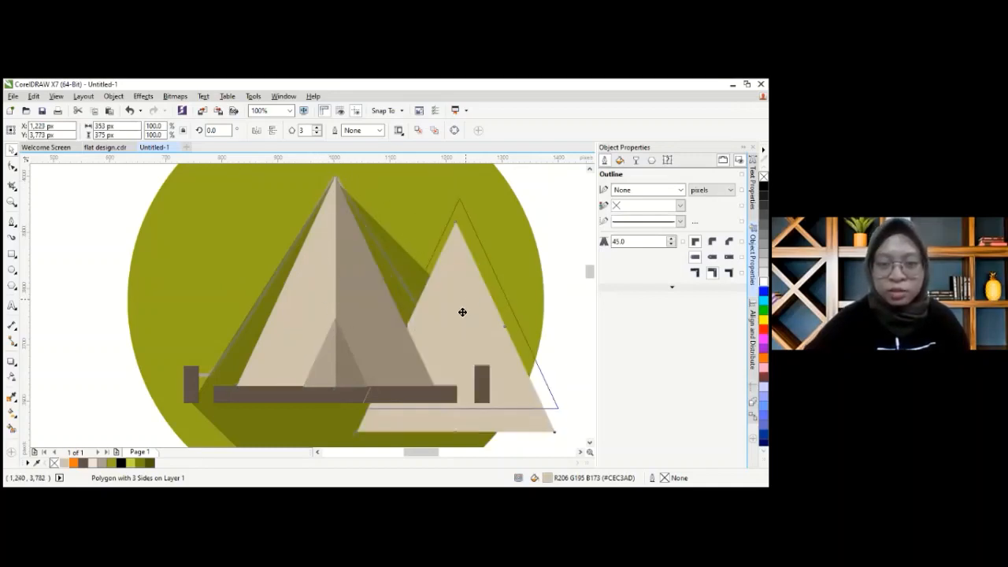
pyautogui.click(338, 284)
pyautogui.moveTo(344, 286); pyautogui.dragTo(348, 284)
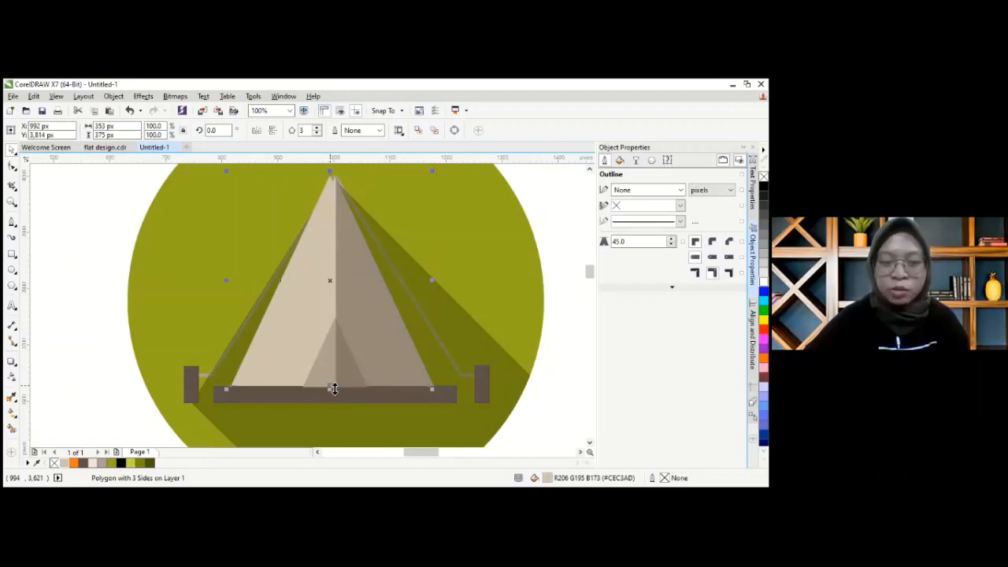
pyautogui.moveTo(334, 388); pyautogui.dragTo(335, 325)
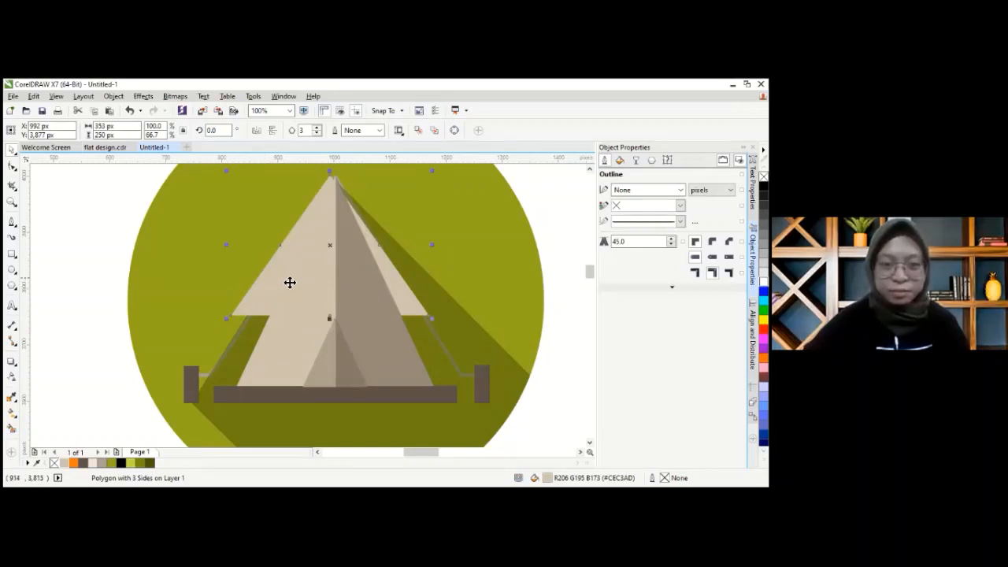
pyautogui.moveTo(284, 277); pyautogui.dragTo(288, 285)
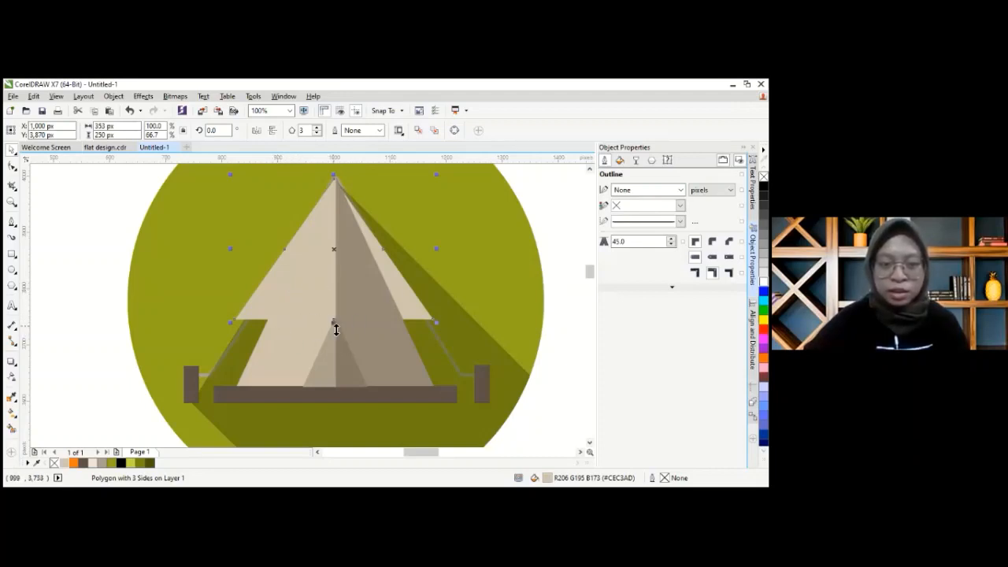
pyautogui.moveTo(335, 328); pyautogui.dragTo(338, 384)
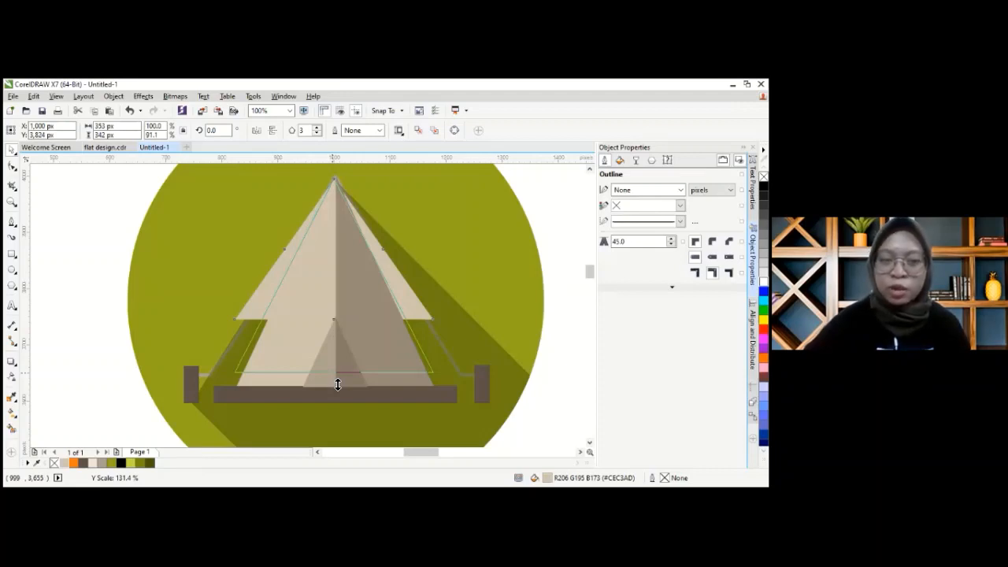
pyautogui.moveTo(338, 384); pyautogui.dragTo(338, 386)
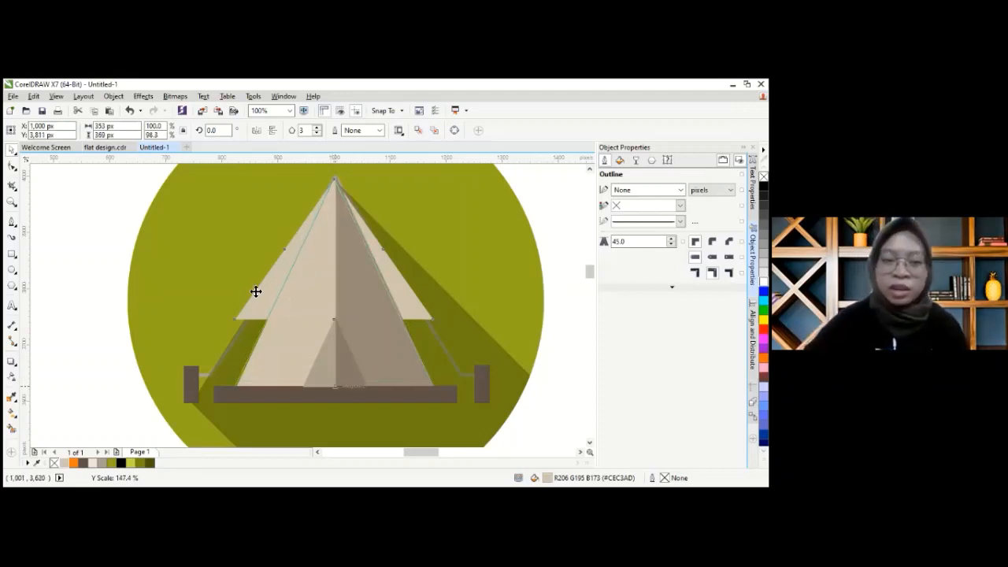
pyautogui.click(311, 286)
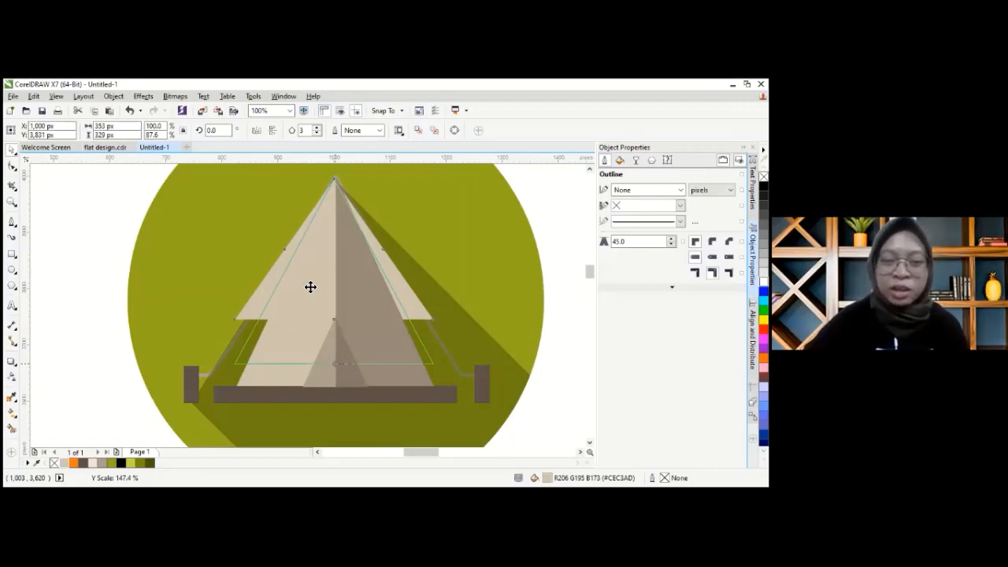
pyautogui.click(283, 360)
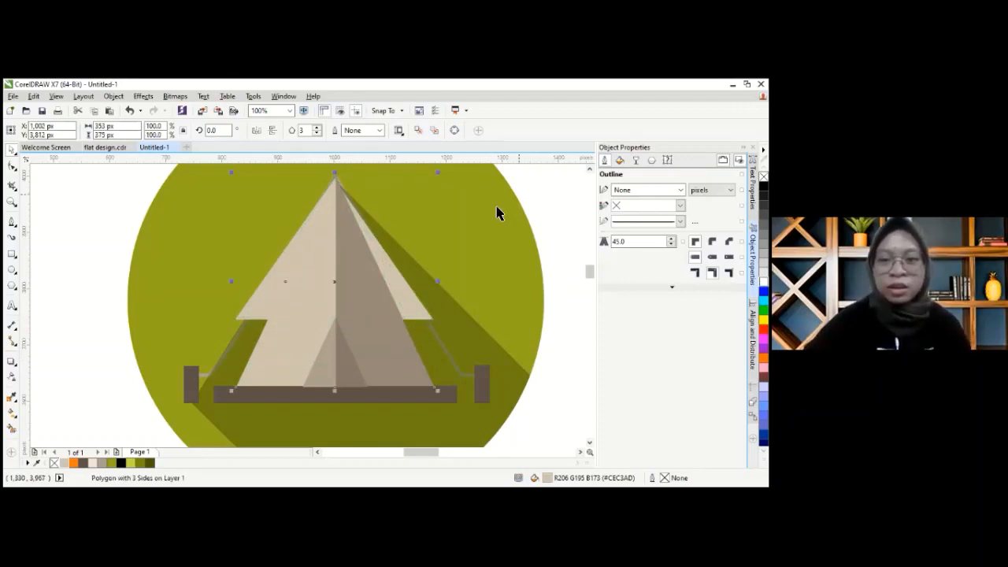
pyautogui.press('Escape')
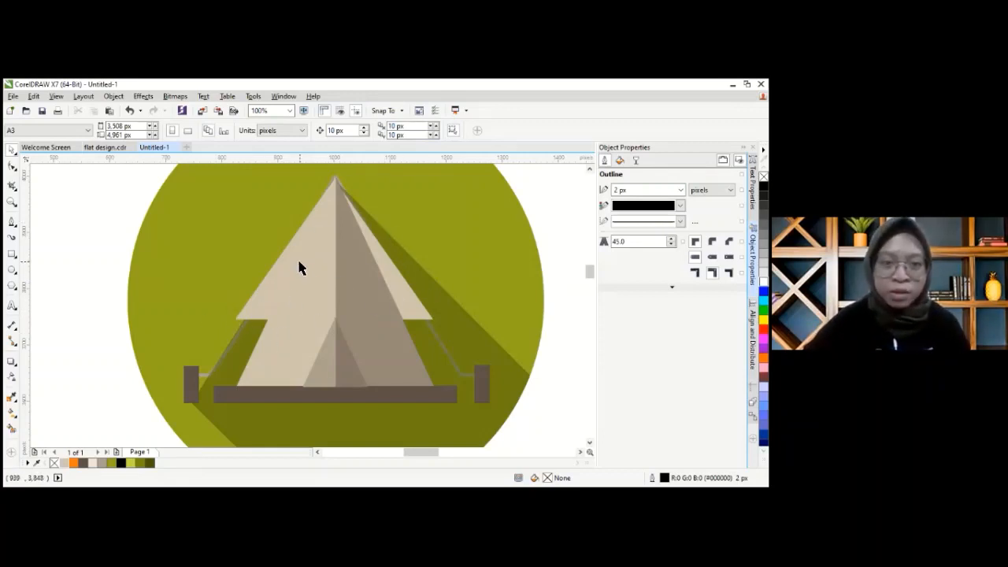
# - Try to cut the short triangle's area out of the tall beige tent triangle
pyautogui.click(280, 314)
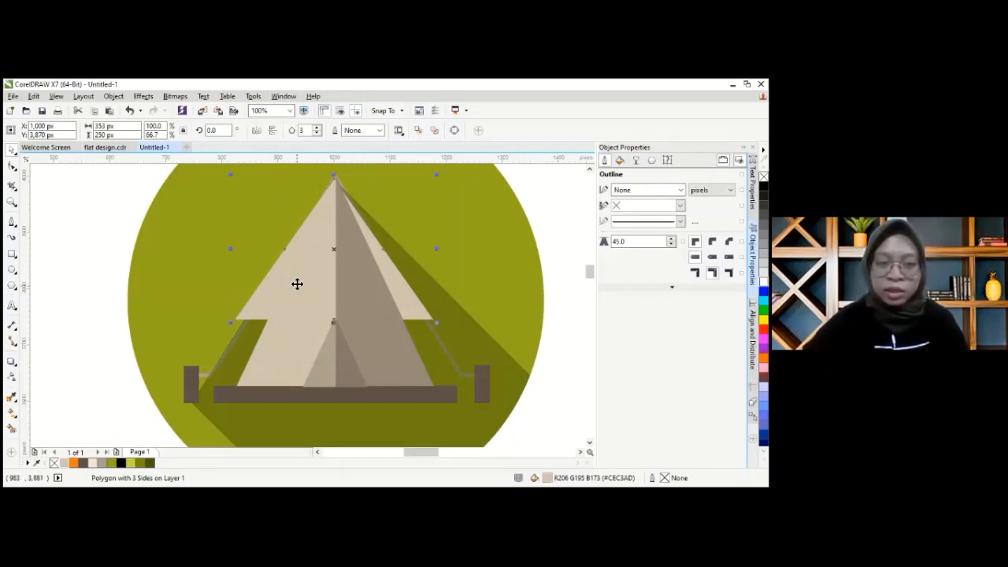
pyautogui.keyDown('shift'); pyautogui.click(264, 363); pyautogui.keyUp('shift')
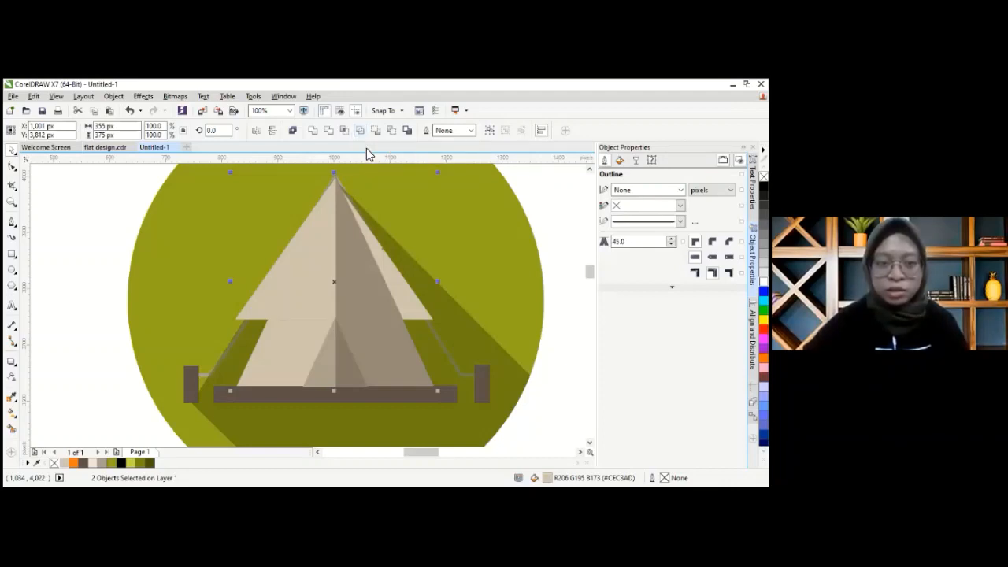
pyautogui.click(553, 213)
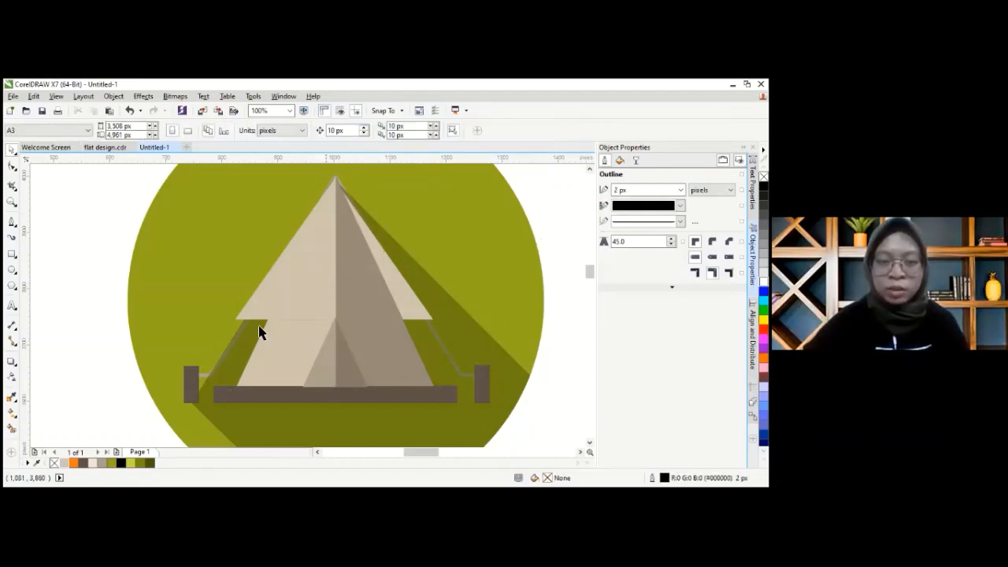
pyautogui.click(269, 296)
pyautogui.click(341, 285)
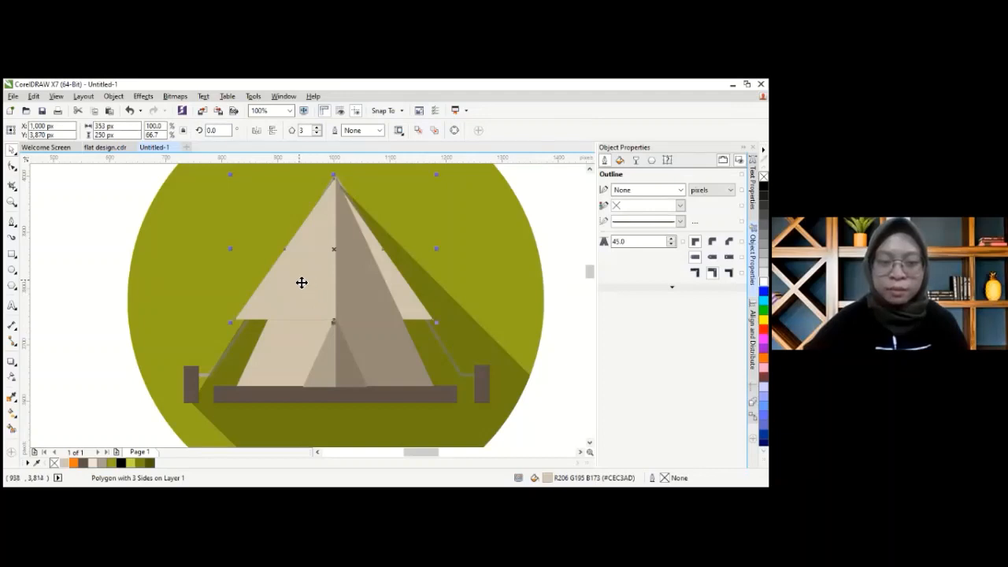
pyautogui.moveTo(301, 282); pyautogui.dragTo(82, 276)
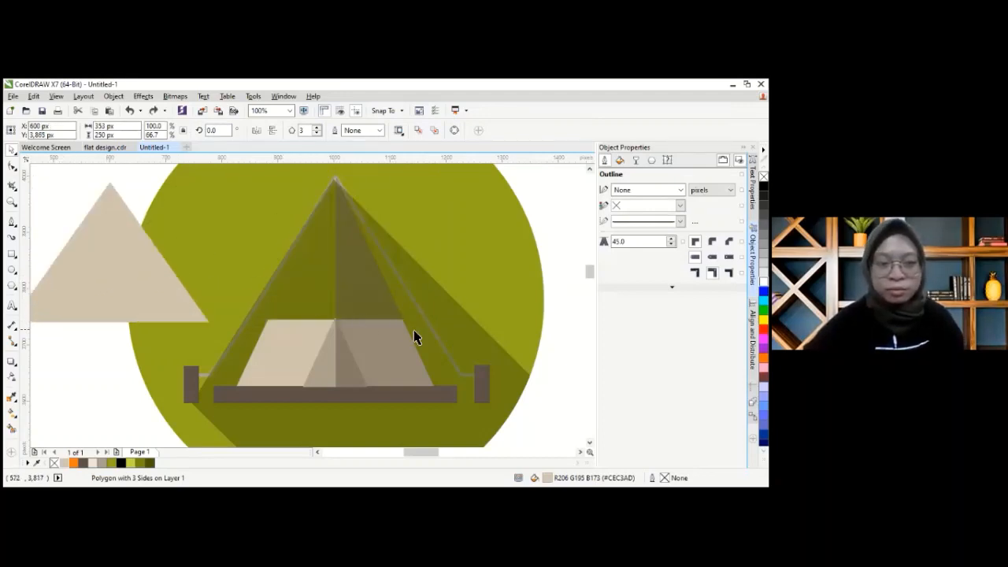
pyautogui.hotkey('ctrl', 'z')
pyautogui.hotkey('ctrl', 'z')
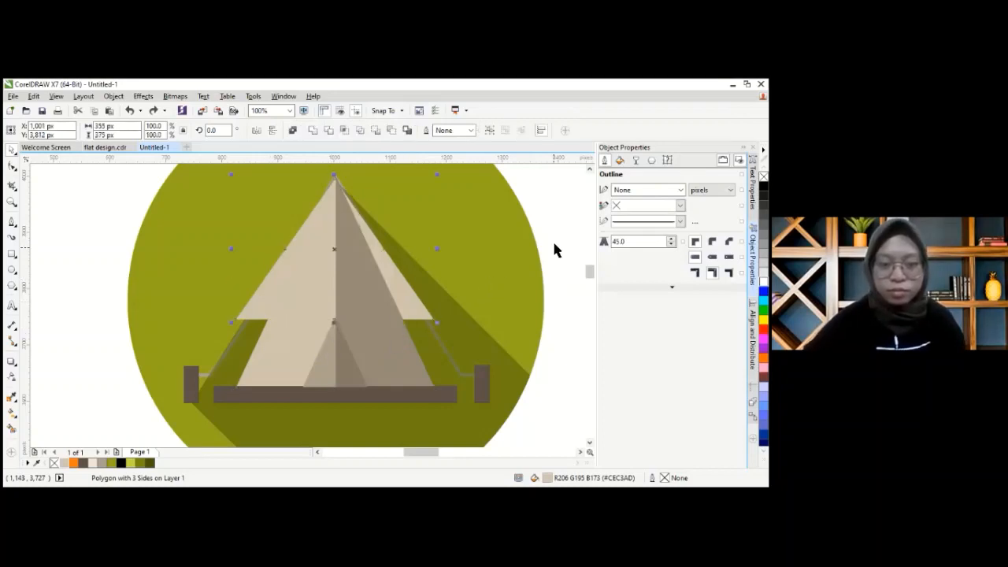
pyautogui.hotkey('ctrl', 'z')
# - Intersect the tall and short beige tent triangles and move the short triangle out of the tent, to the left of the green circle
pyautogui.click(335, 320)
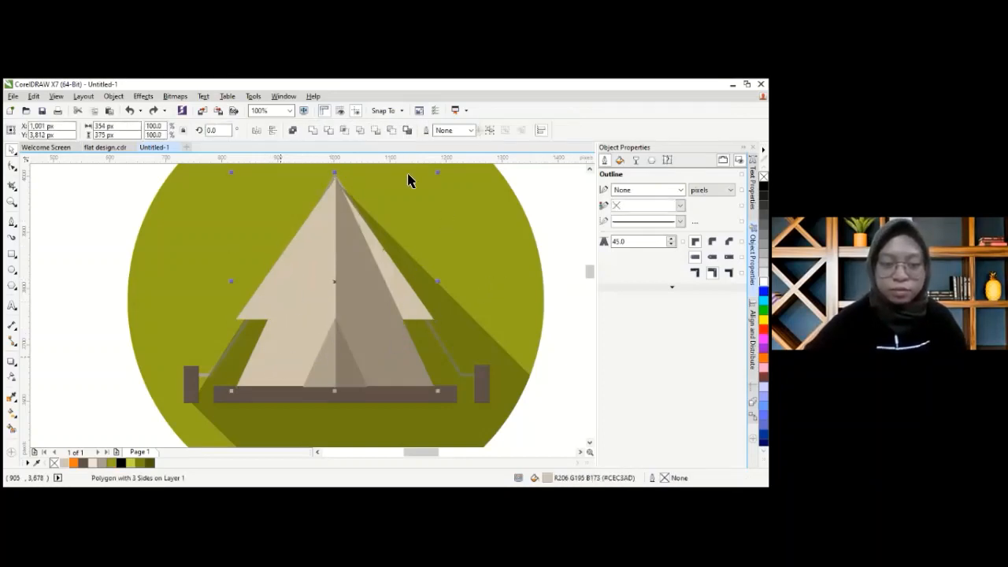
pyautogui.click(345, 131)
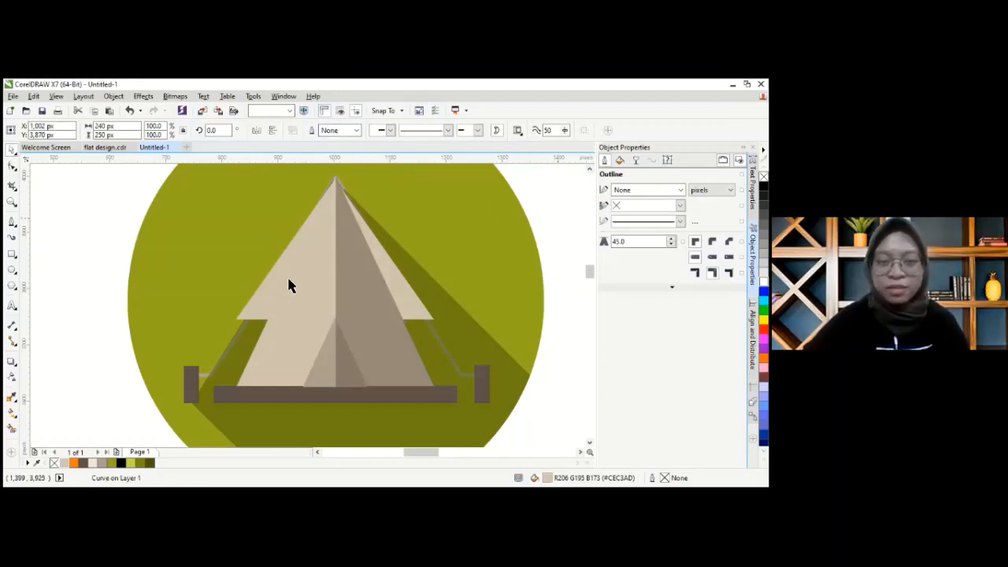
pyautogui.press('y')
pyautogui.moveTo(370, 215); pyautogui.dragTo(174, 355)
pyautogui.moveTo(158, 296); pyautogui.dragTo(49, 288)
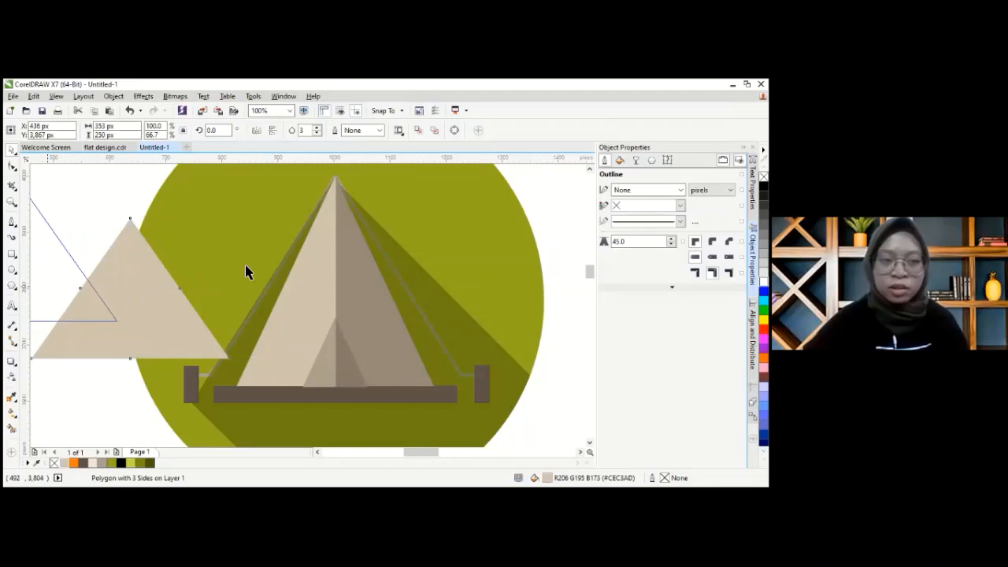
# - Fill the full-height tent triangle with orange, leaving the intersected upper piece beige
pyautogui.click(323, 268)
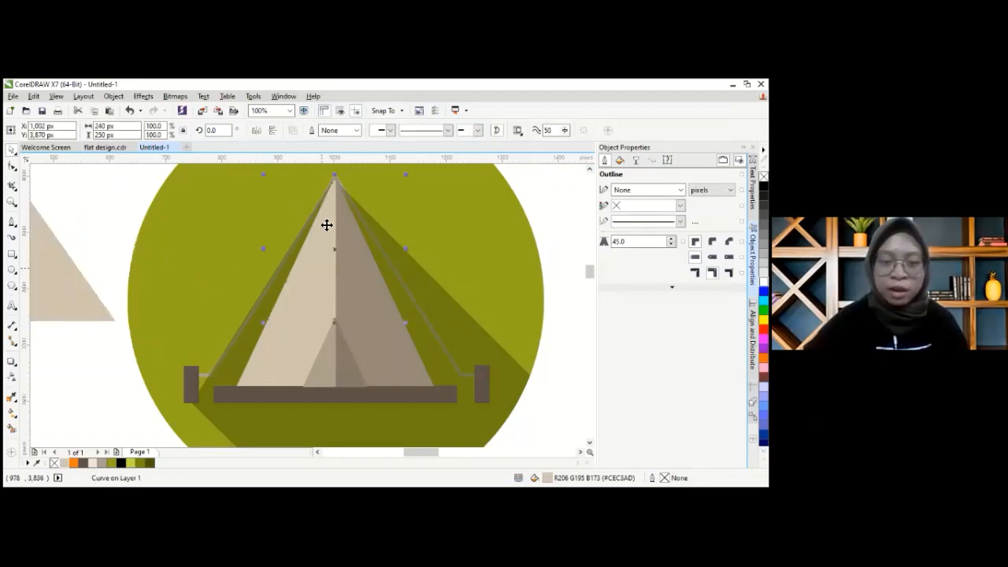
pyautogui.click(282, 342)
pyautogui.click(317, 288)
pyautogui.click(278, 367)
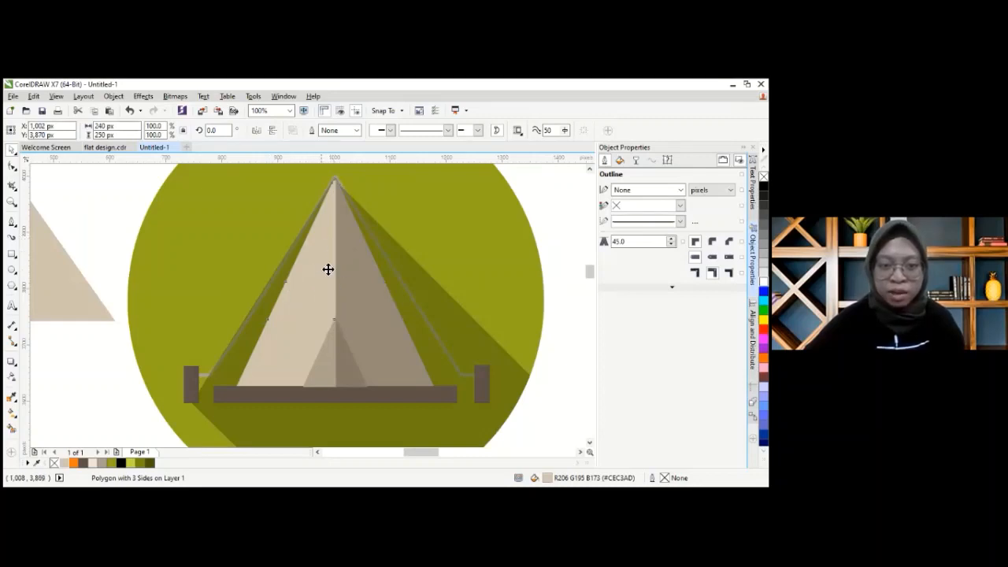
pyautogui.click(282, 356)
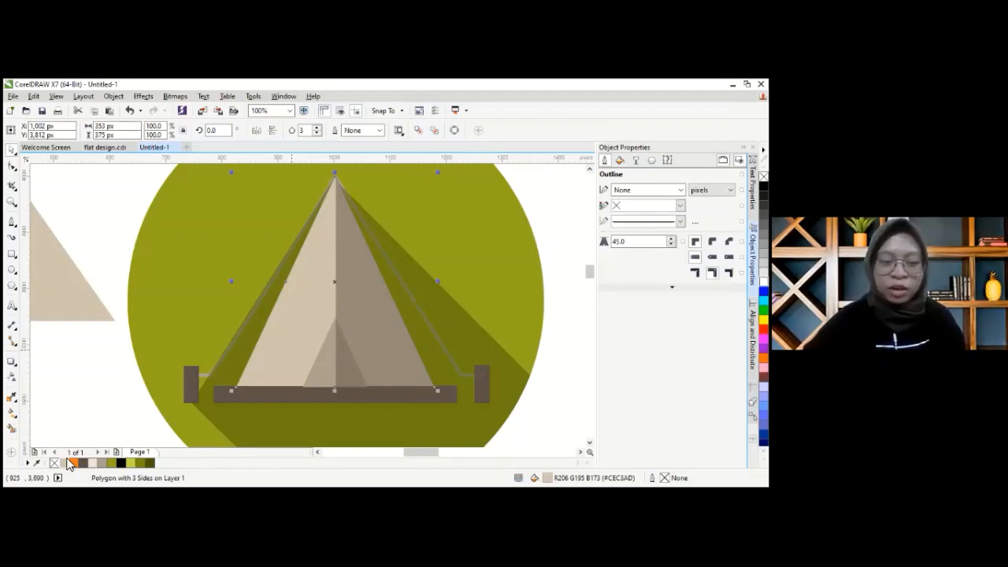
pyautogui.click(548, 222)
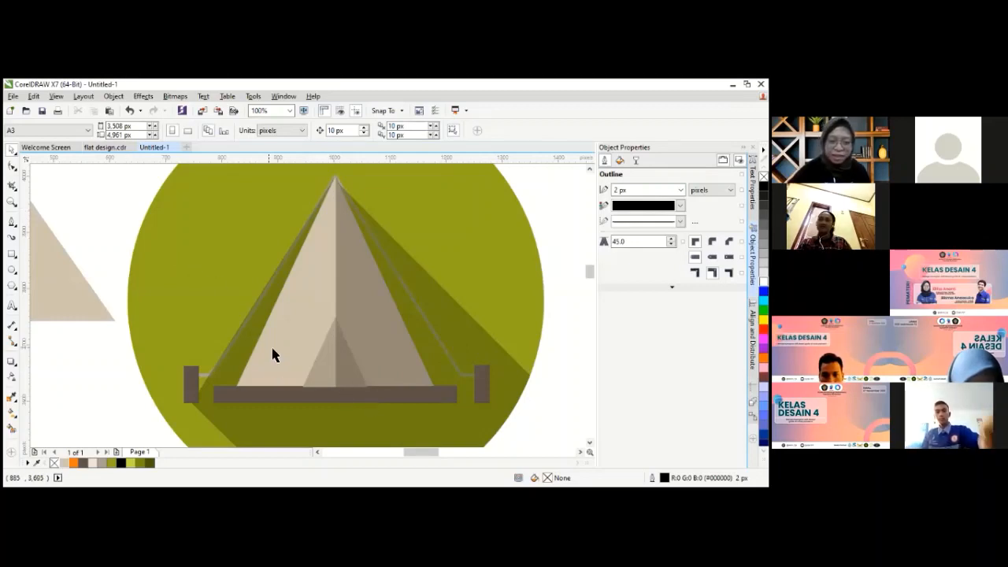
pyautogui.click(276, 350)
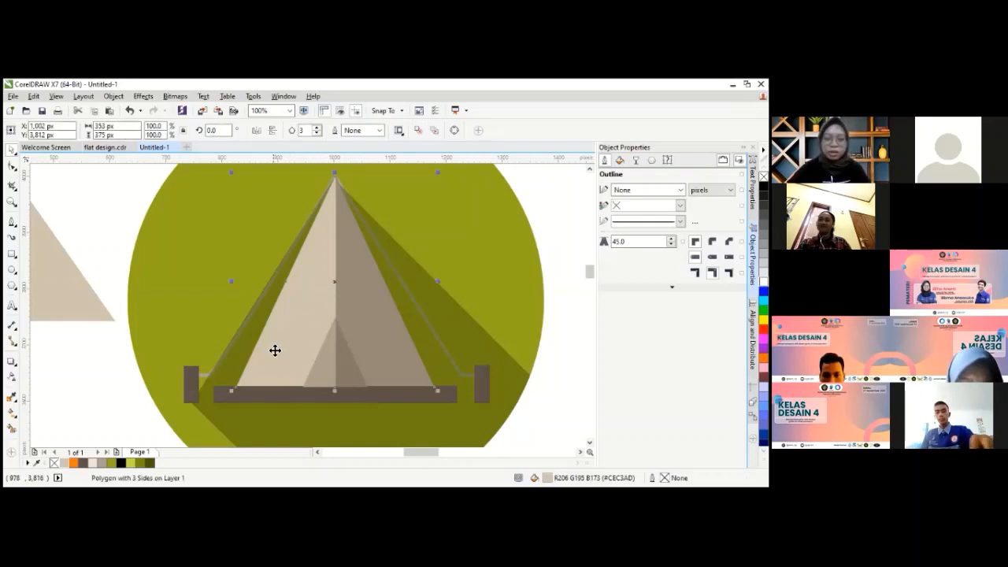
pyautogui.click(91, 464)
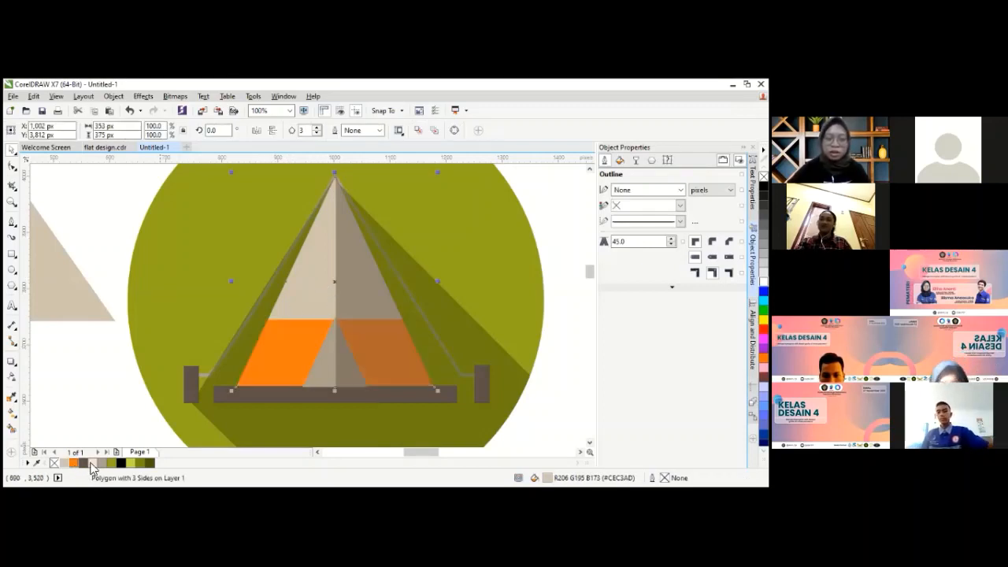
pyautogui.press('Escape')
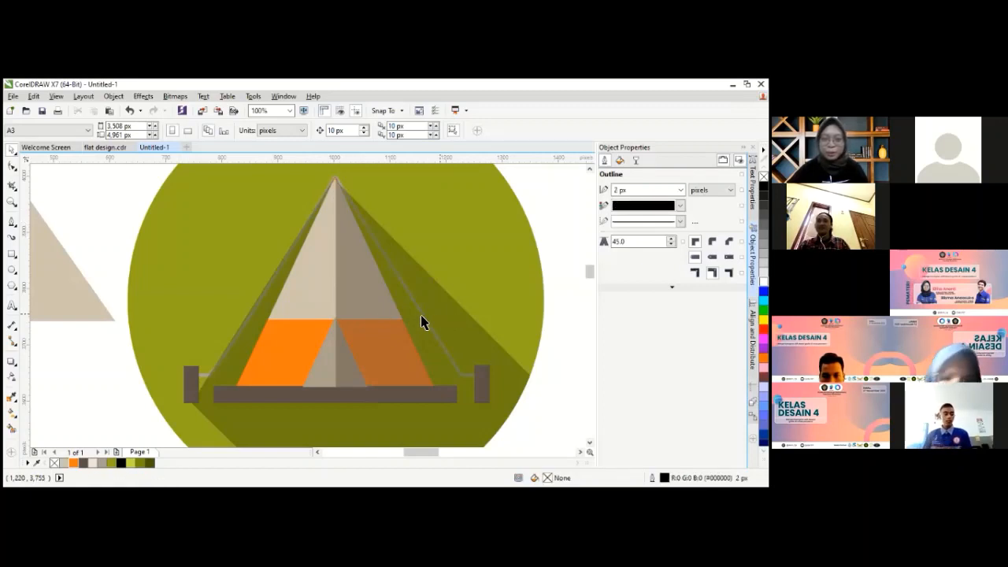
# - Bring the tent's thin grey rope curve to the front of the layer, over the pegs and shadow
pyautogui.scroll(-1, 348, 292)
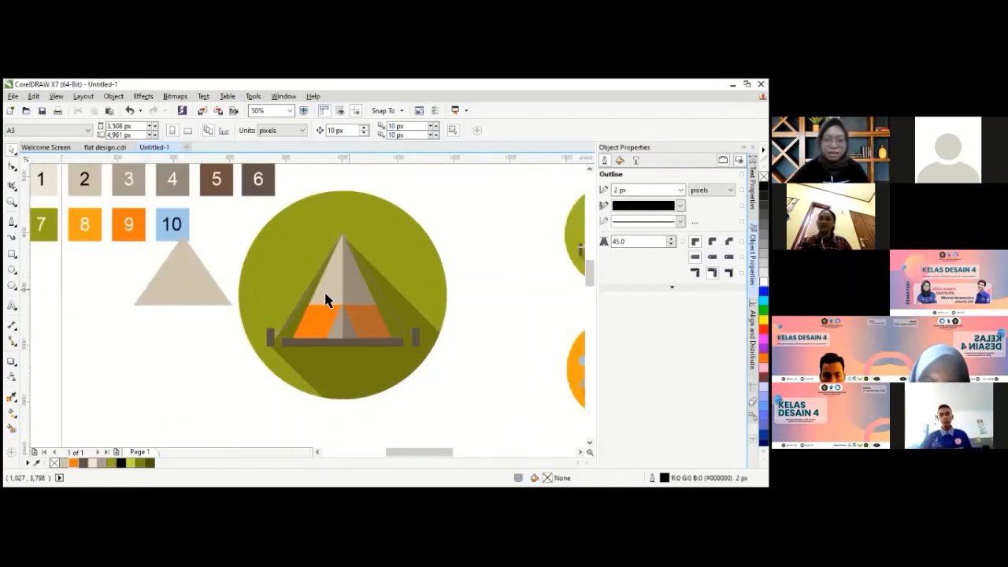
pyautogui.scroll(1, 218, 380)
pyautogui.click(228, 374)
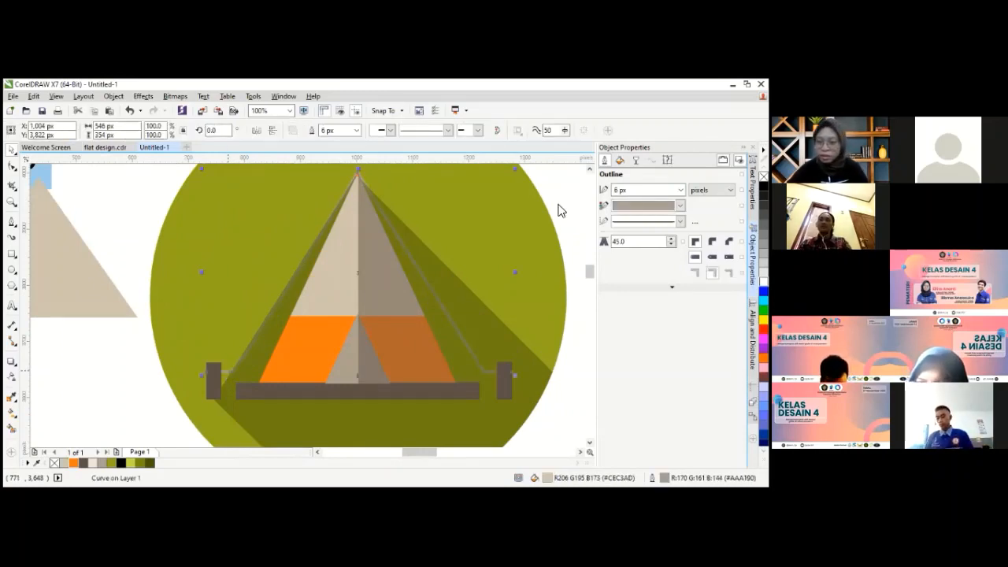
pyautogui.rightClick(228, 374)
pyautogui.click(560, 211)
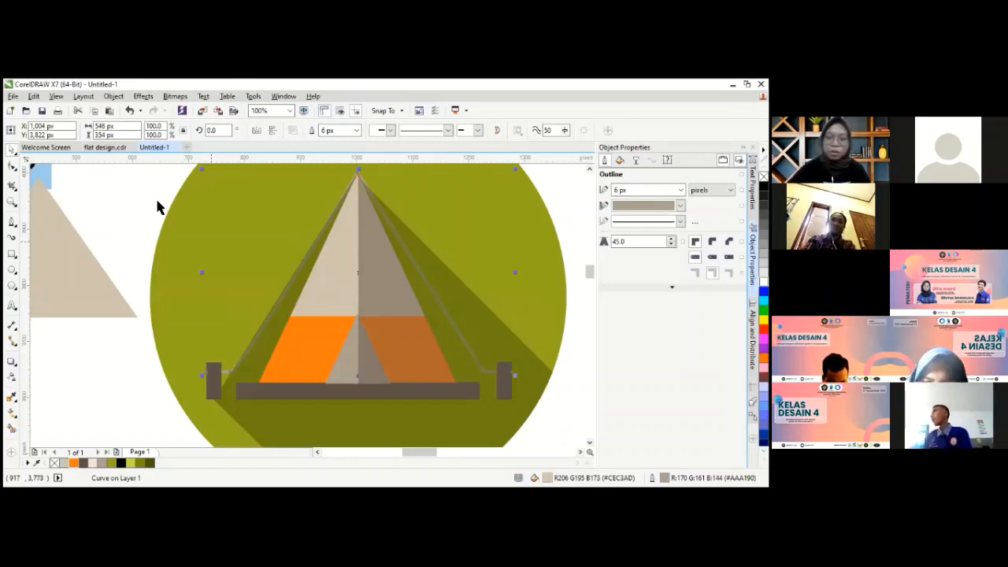
pyautogui.click(164, 225)
pyautogui.click(228, 376)
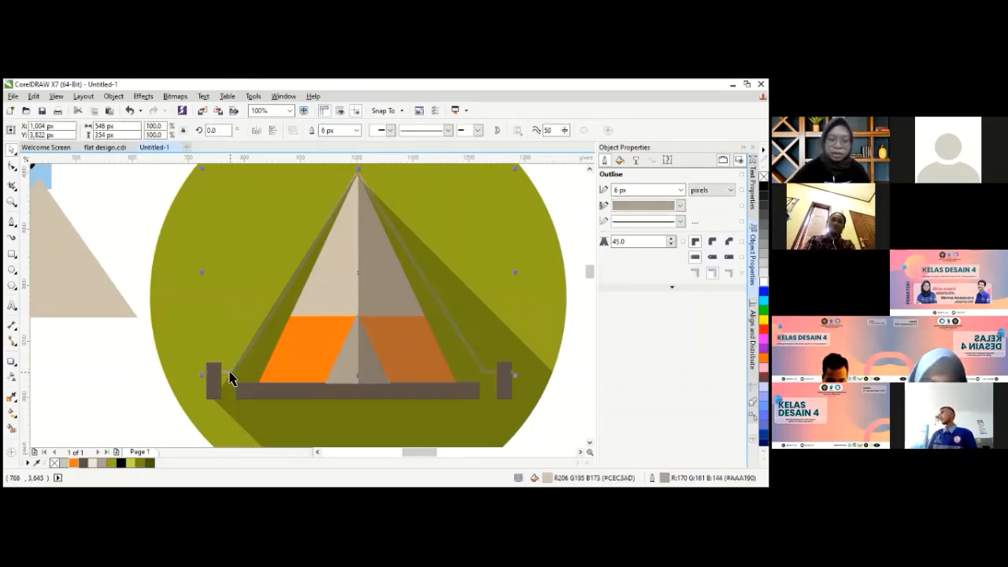
pyautogui.rightClick(229, 376)
pyautogui.click(92, 355)
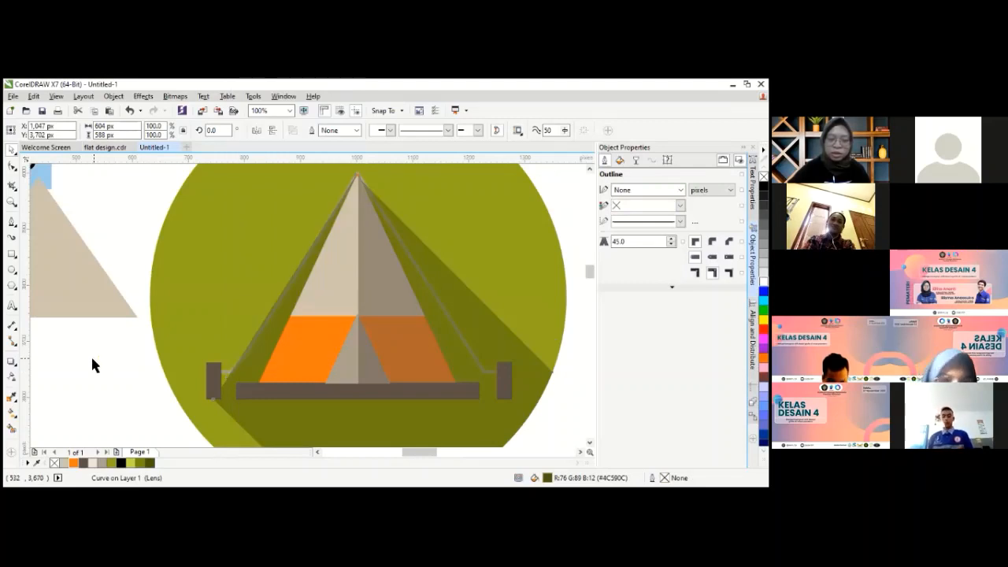
pyautogui.click(92, 356)
pyautogui.click(231, 371)
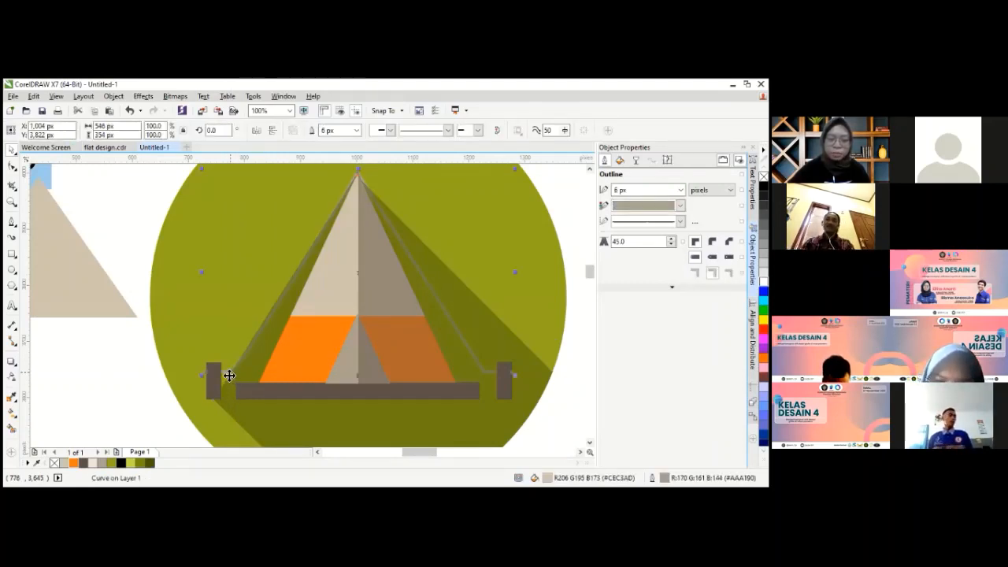
pyautogui.click(90, 360)
pyautogui.click(230, 374)
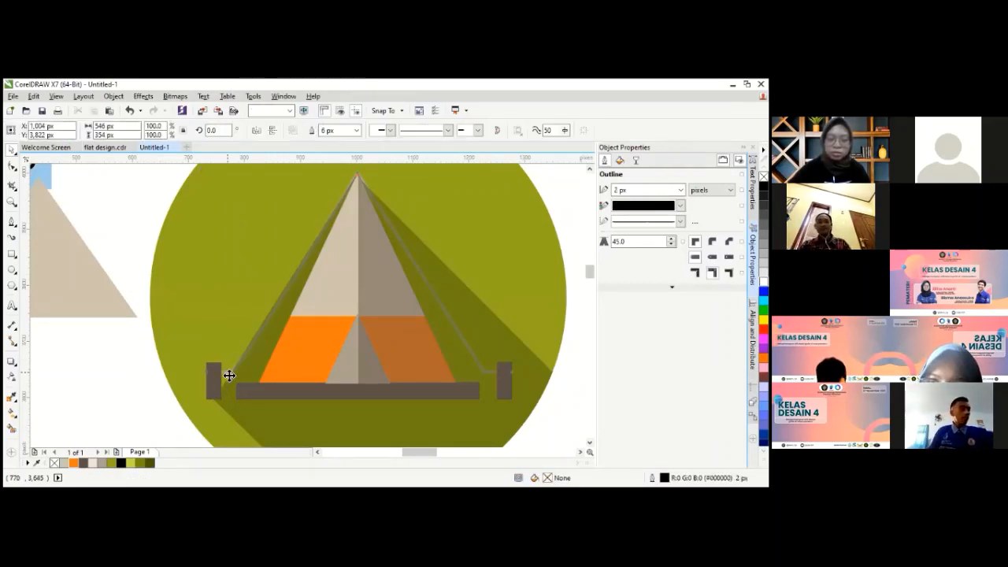
pyautogui.rightClick(301, 239)
pyautogui.moveTo(315, 246)
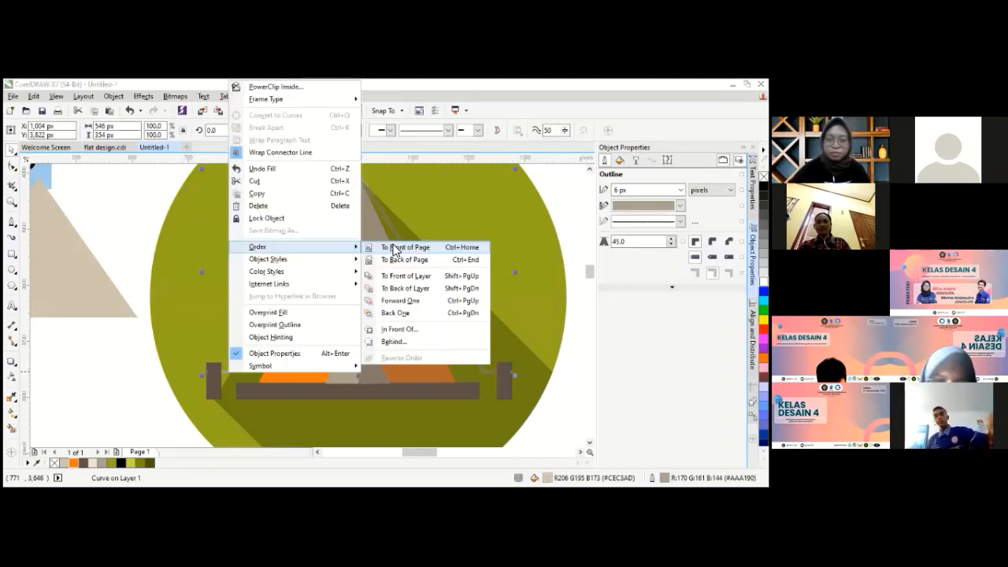
pyautogui.click(442, 275)
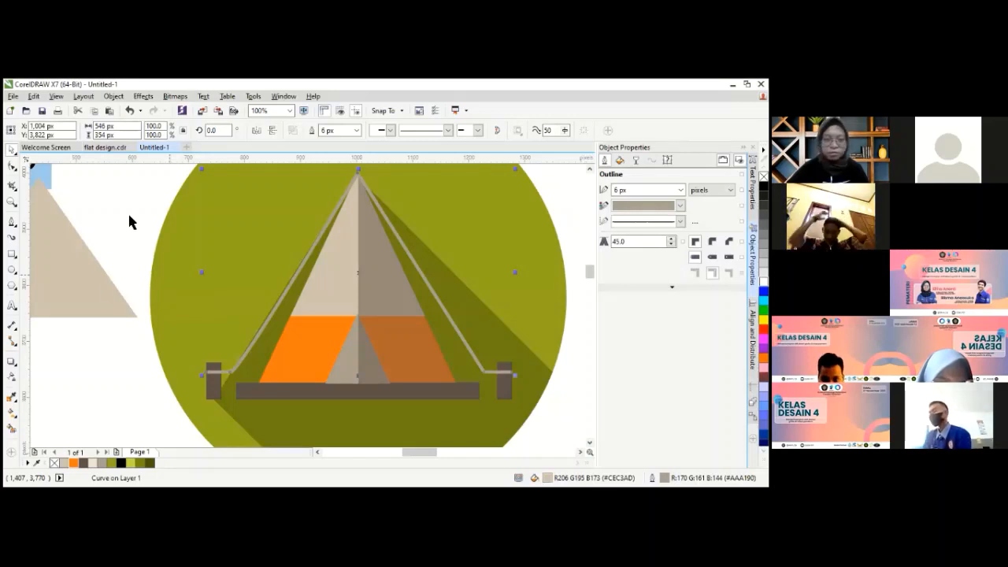
pyautogui.press('Escape')
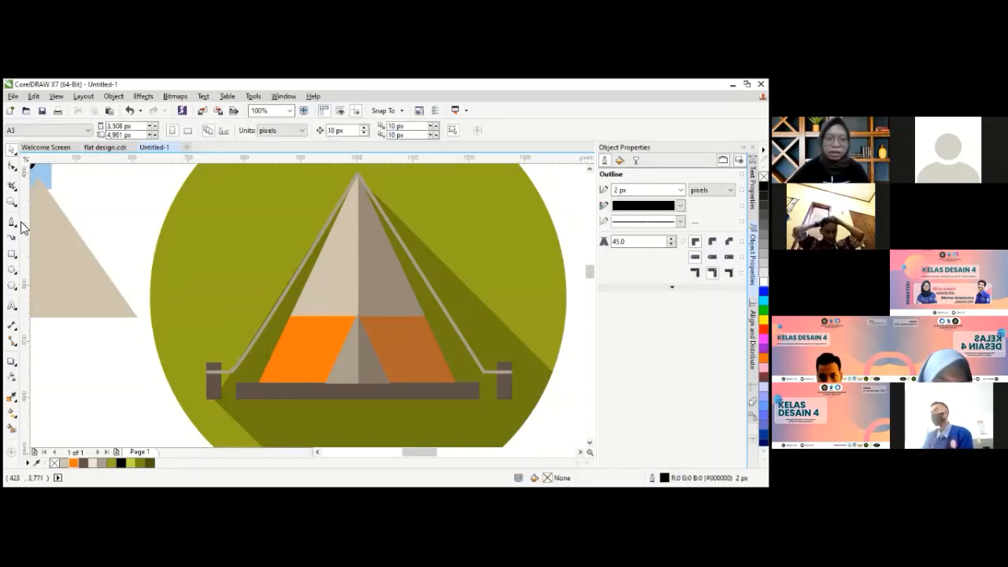
pyautogui.click(12, 223)
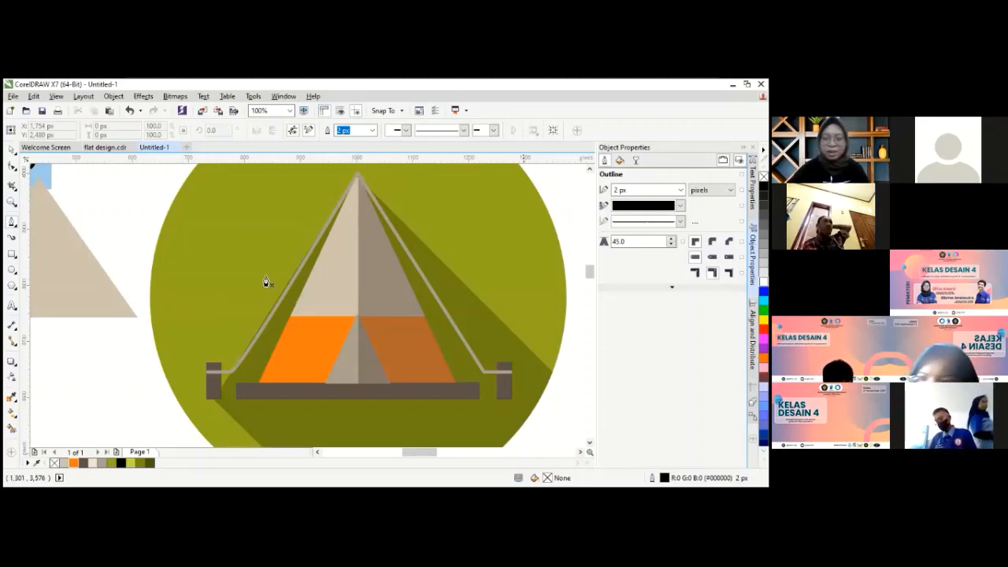
pyautogui.click(359, 183)
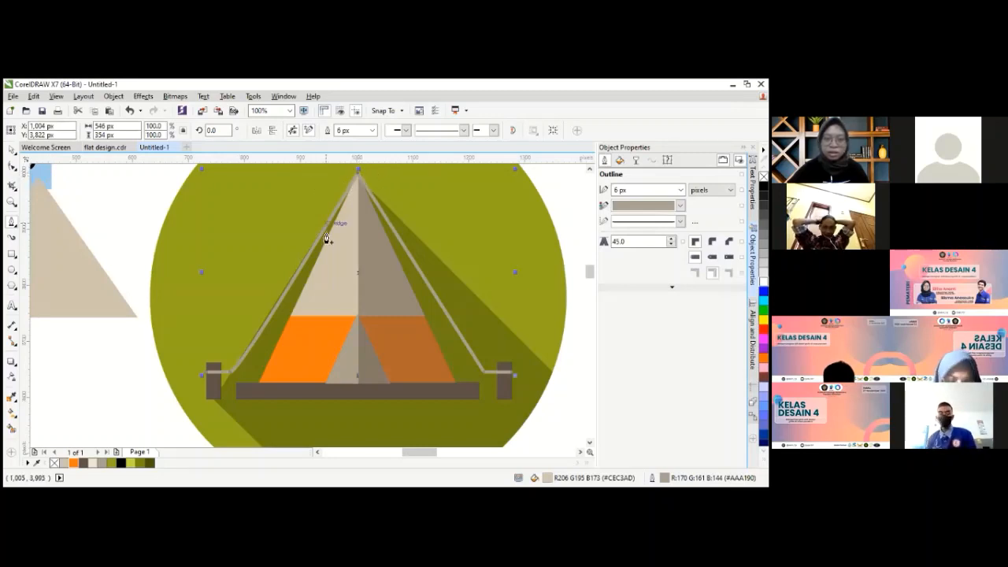
pyautogui.scroll(1, 400, 222)
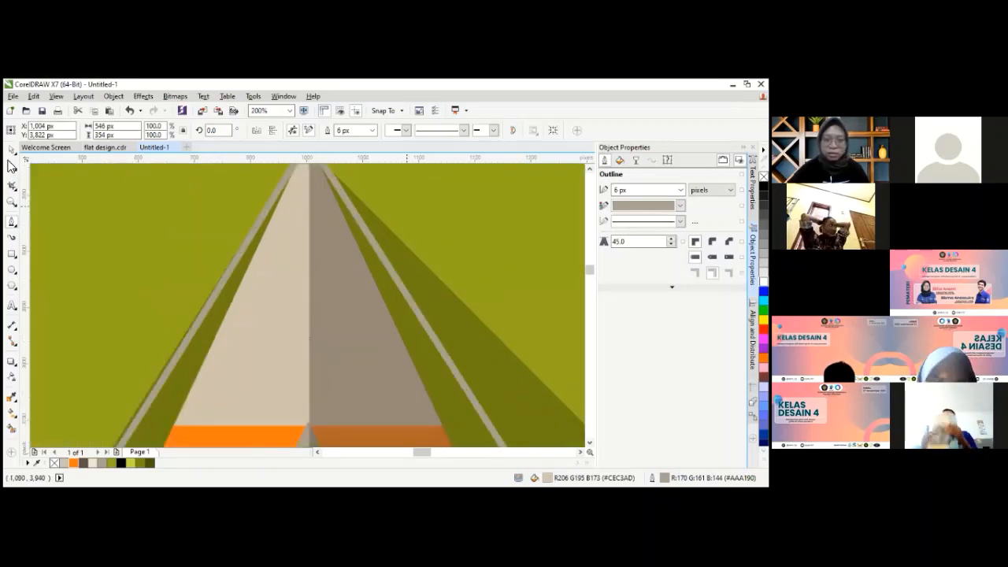
pyautogui.scroll(-2, 407, 232)
pyautogui.scroll(1, 407, 228)
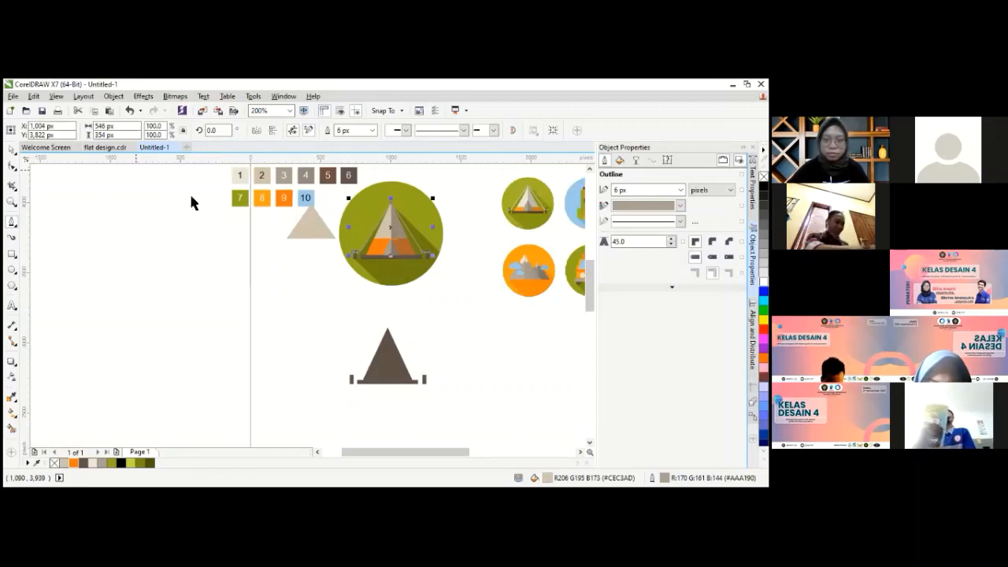
pyautogui.click(13, 152)
pyautogui.click(71, 196)
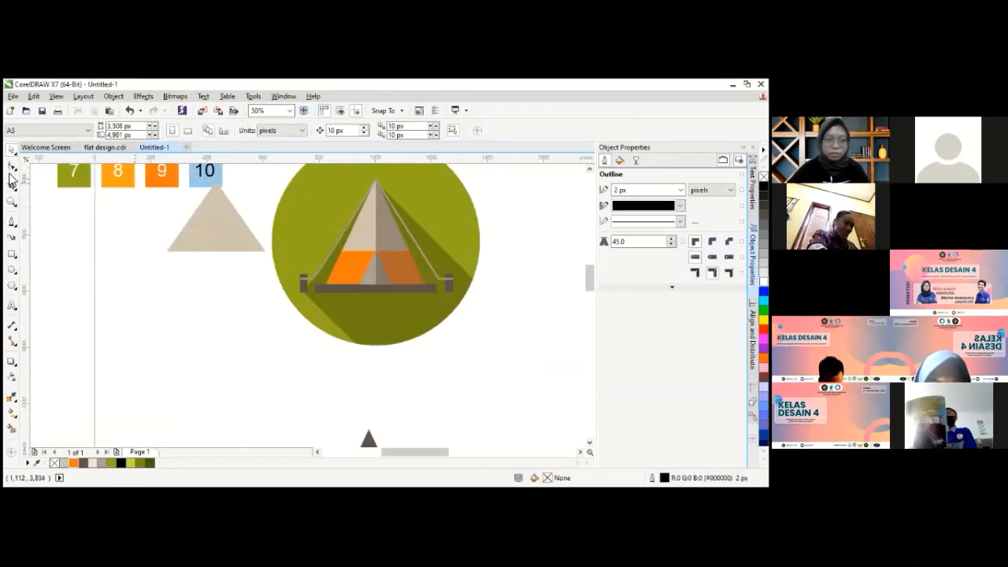
# - Remove the grey rope curve's node at the tent's apex with the Pen tool
pyautogui.click(12, 221)
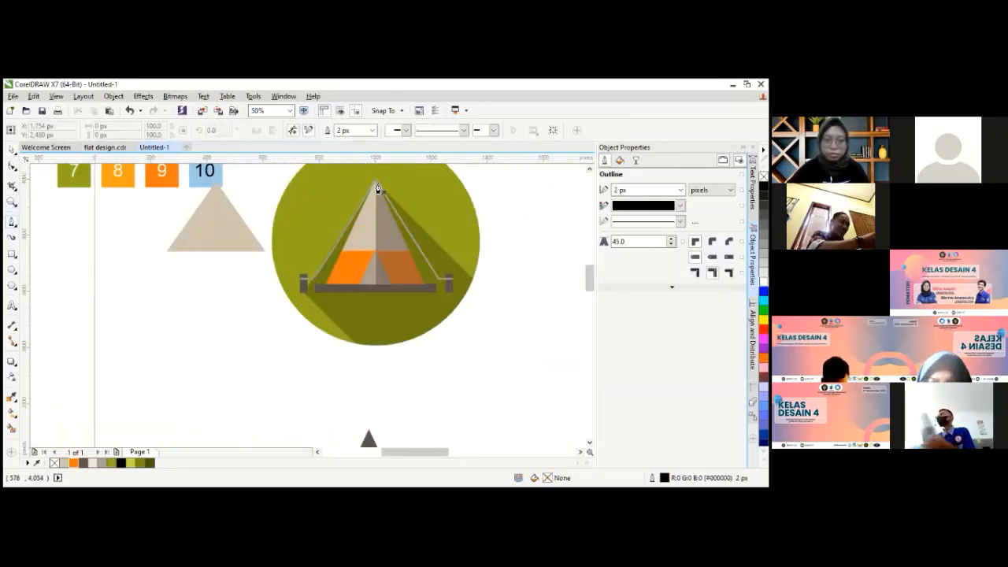
pyautogui.click(377, 183)
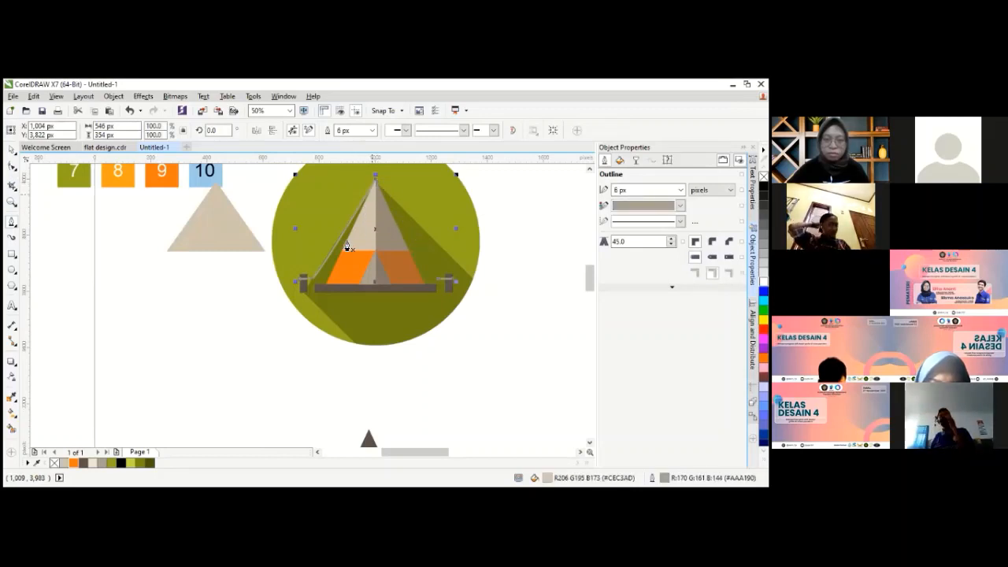
pyautogui.click(12, 165)
pyautogui.press('Escape')
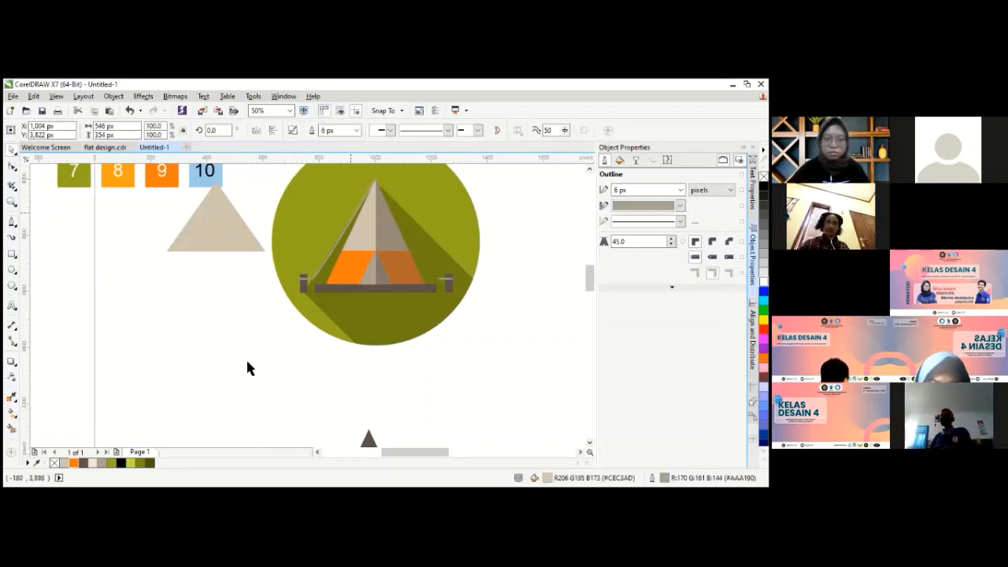
# - Undo the node removal on the tent's grey rope curve
pyautogui.click(208, 224)
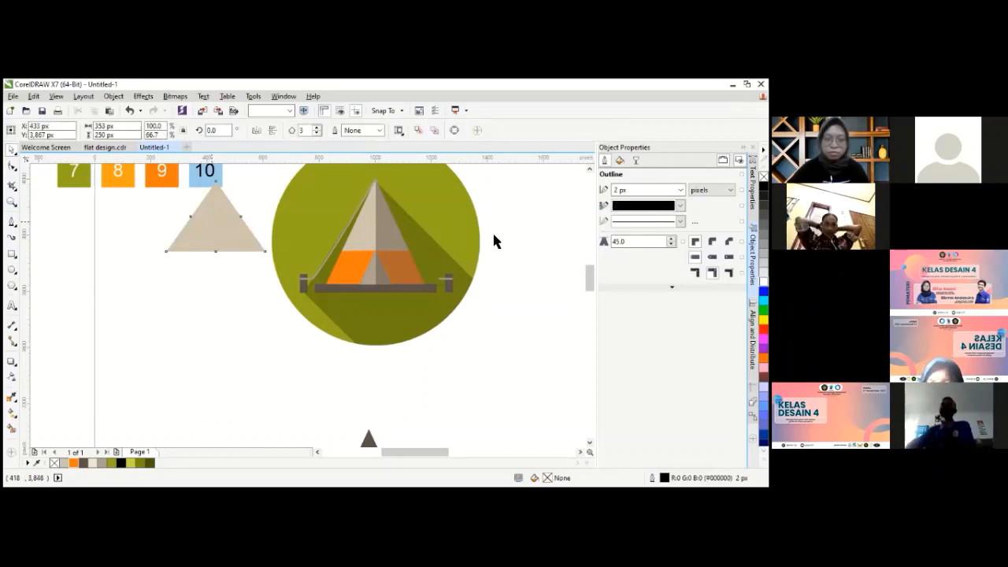
pyautogui.click(367, 263)
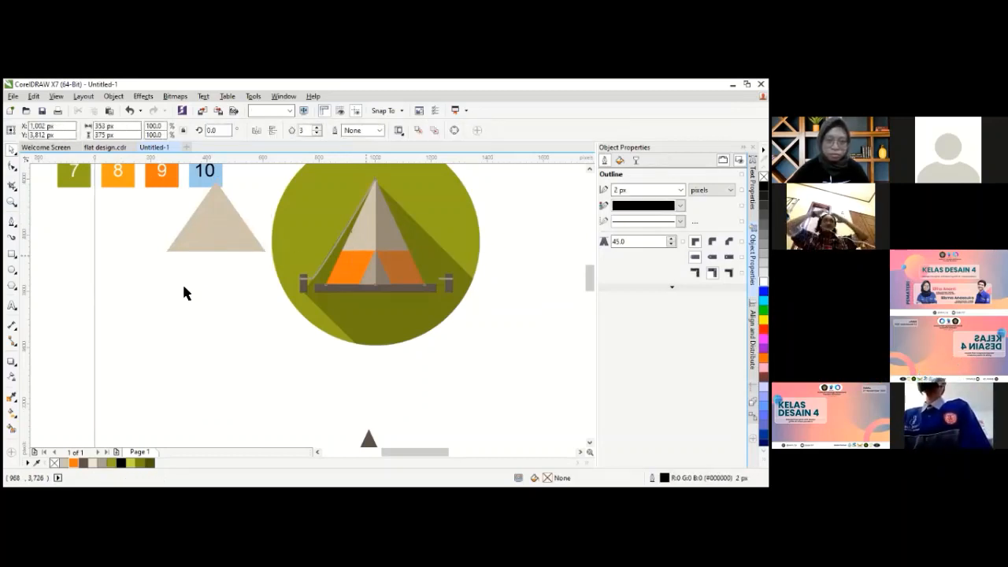
pyautogui.click(12, 221)
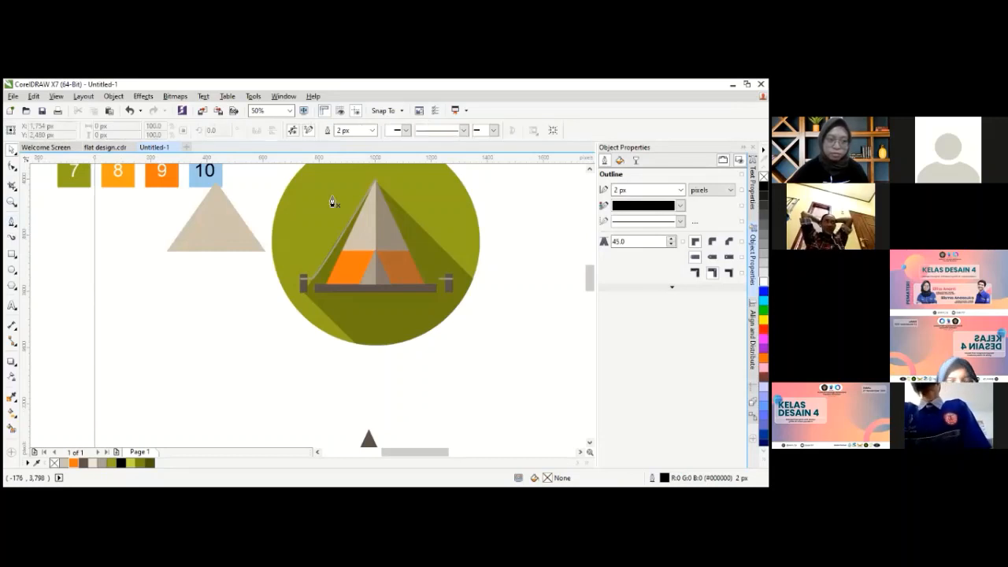
pyautogui.hotkey('ctrl', 'z')
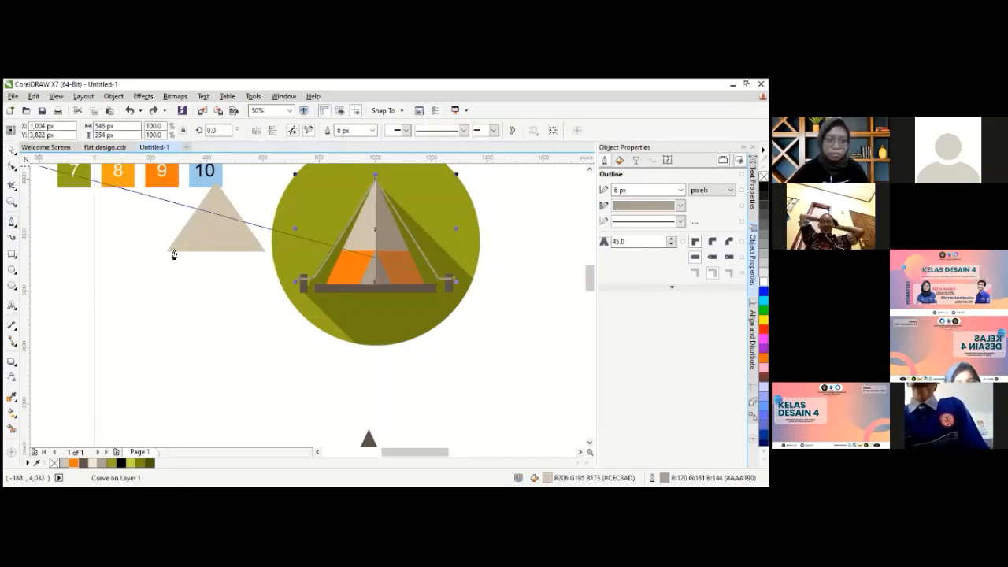
pyautogui.click(223, 305)
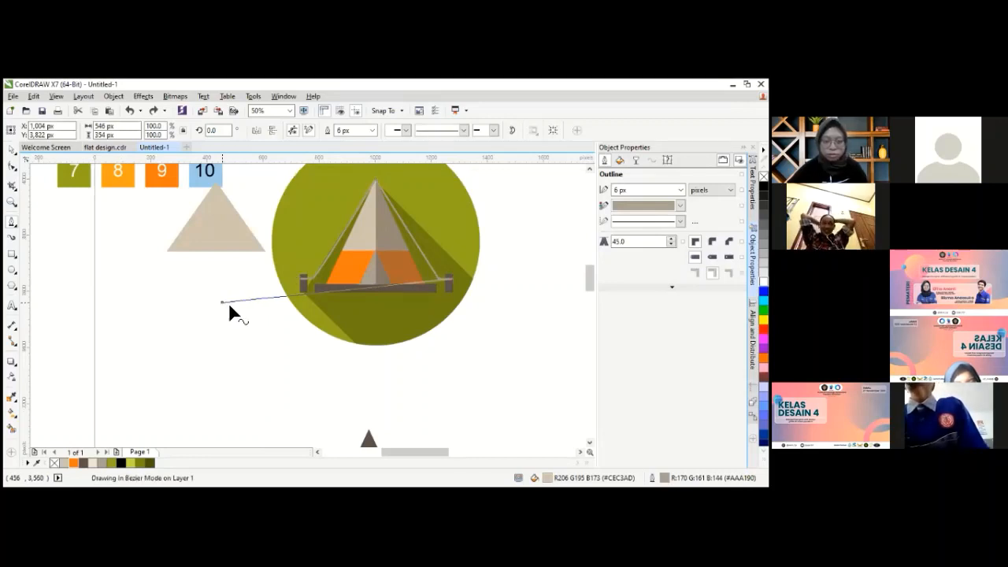
pyautogui.doubleClick(406, 298)
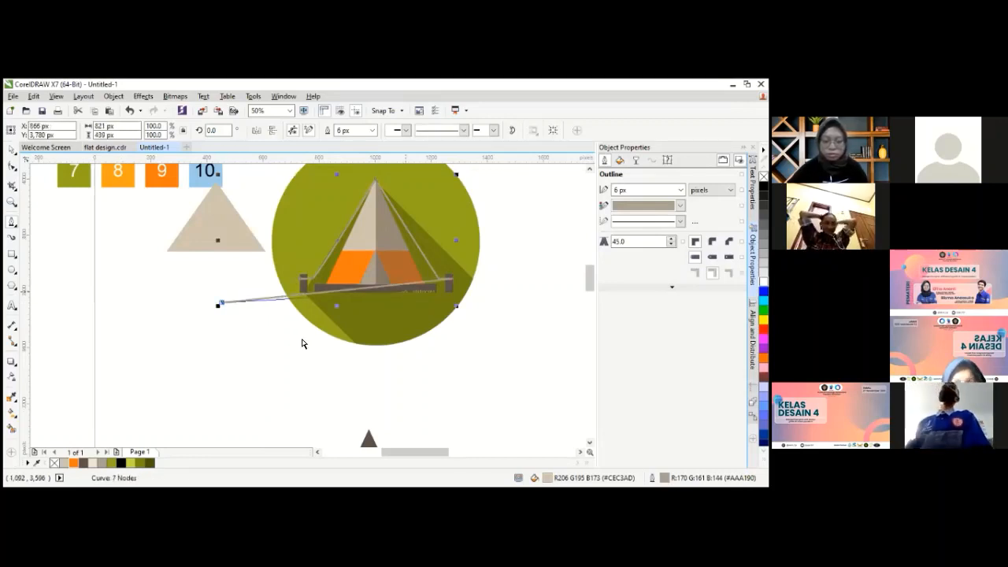
pyautogui.click(169, 292)
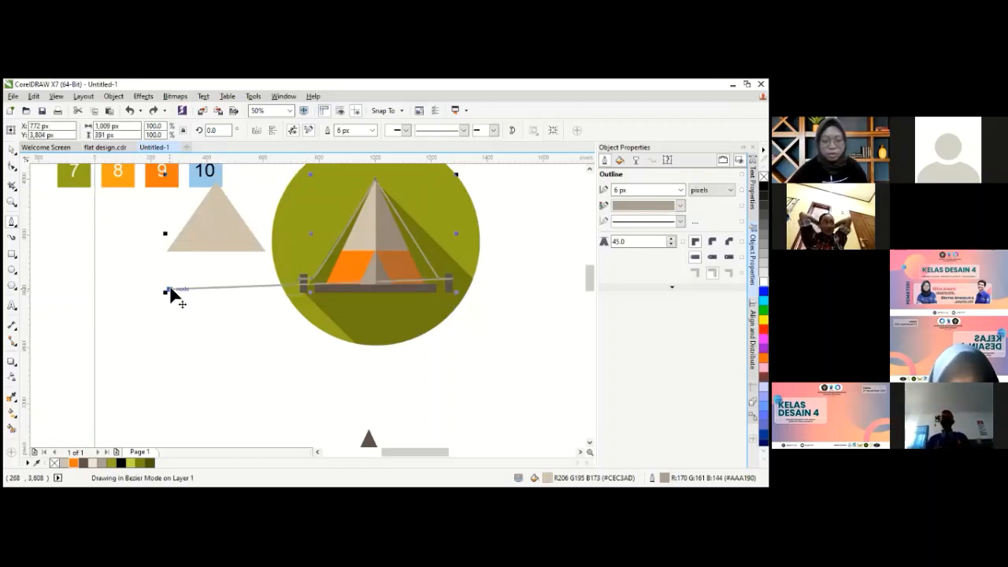
pyautogui.press('Escape')
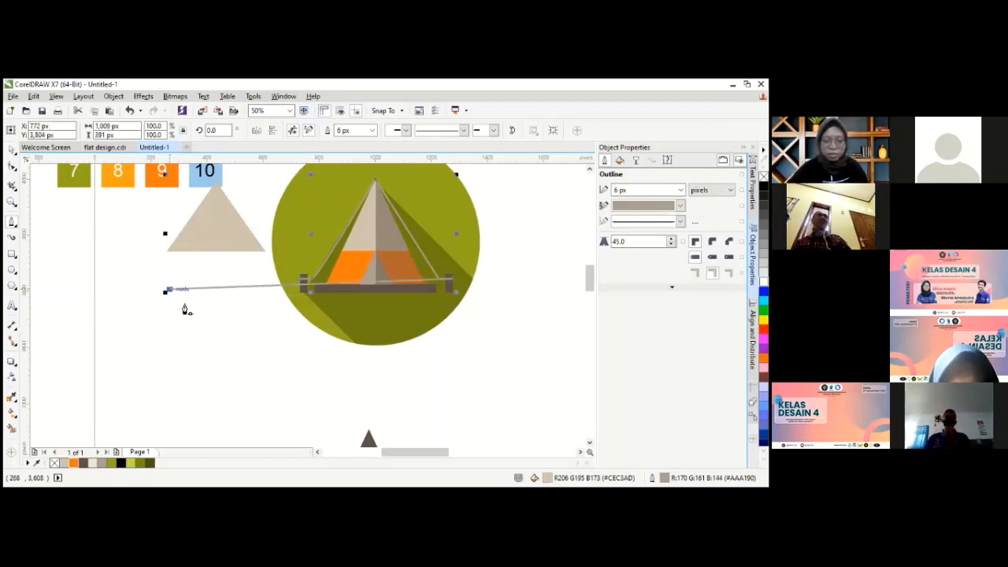
pyautogui.press('Delete')
pyautogui.hotkey('ctrl', 'z')
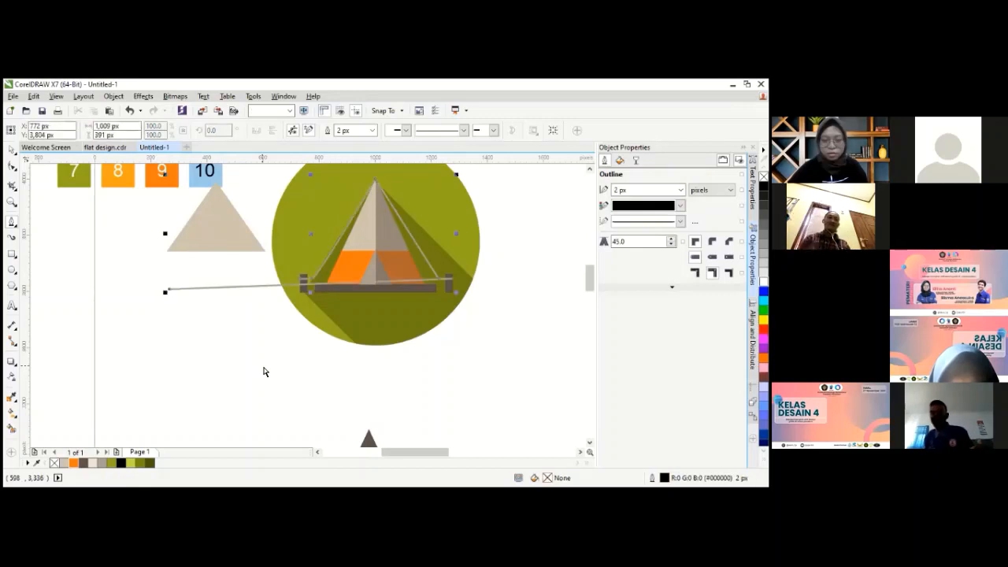
pyautogui.click(457, 284)
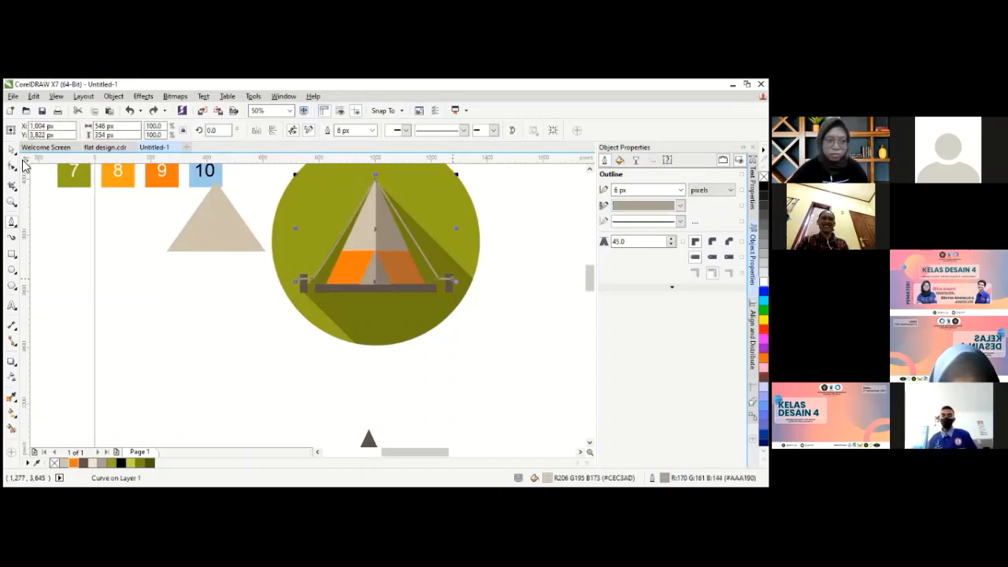
pyautogui.click(255, 279)
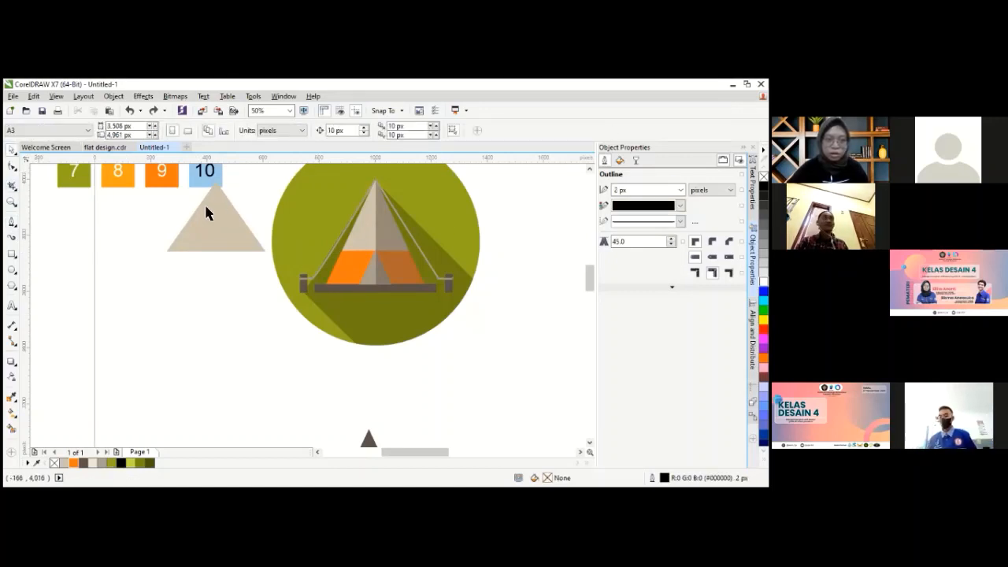
# - Move the spare beige triangle into the empty area beside the green circle and stretch it to about 358 px tall
pyautogui.moveTo(220, 214); pyautogui.dragTo(202, 303)
pyautogui.moveTo(201, 347); pyautogui.dragTo(202, 376)
pyautogui.moveTo(211, 328); pyautogui.dragTo(220, 286)
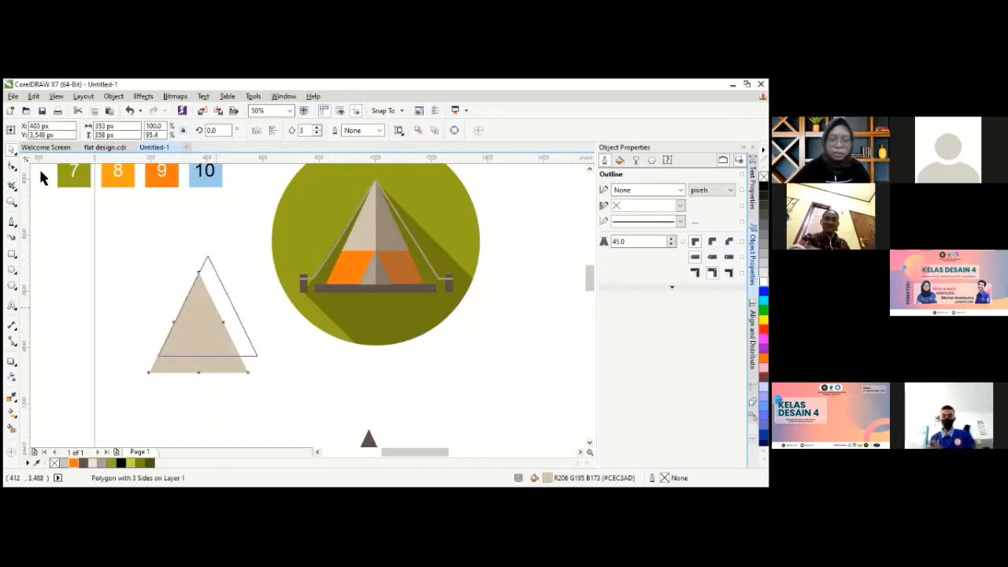
# - Draw a rope line with the Pen tool from the spare triangle's apex down its left side, ending in a short horizontal segment, about 245 by 310 px
pyautogui.click(12, 223)
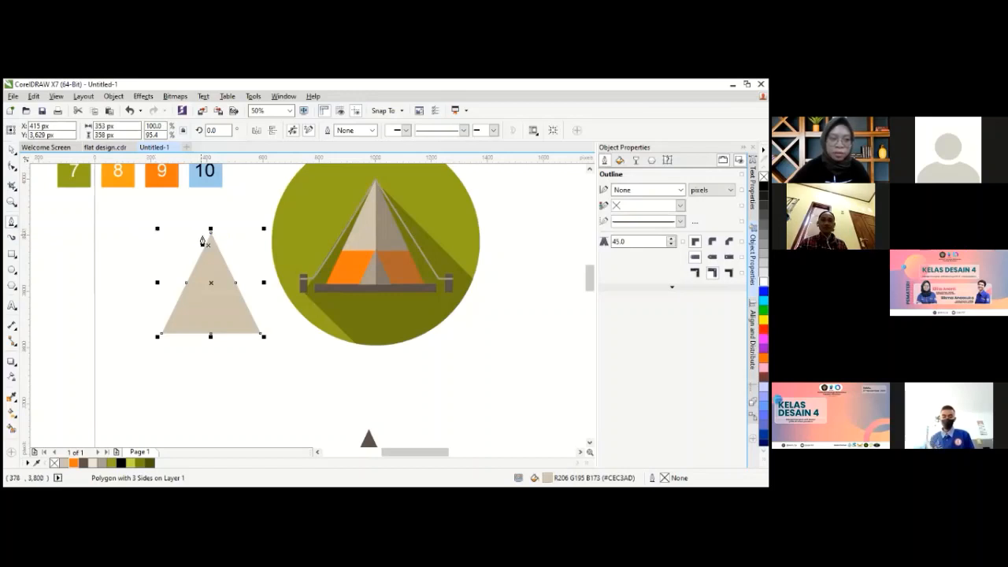
pyautogui.press('Escape')
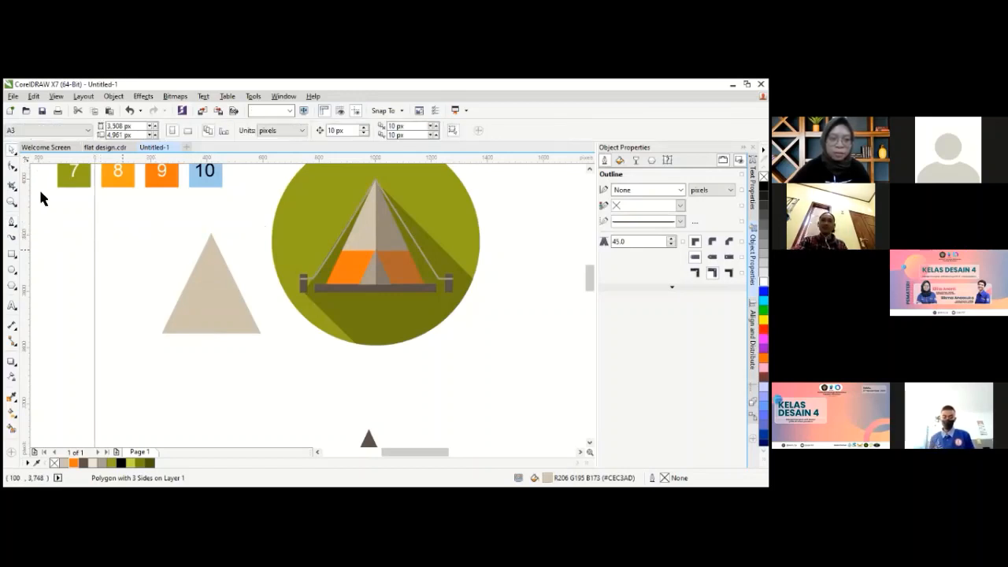
pyautogui.click(209, 240)
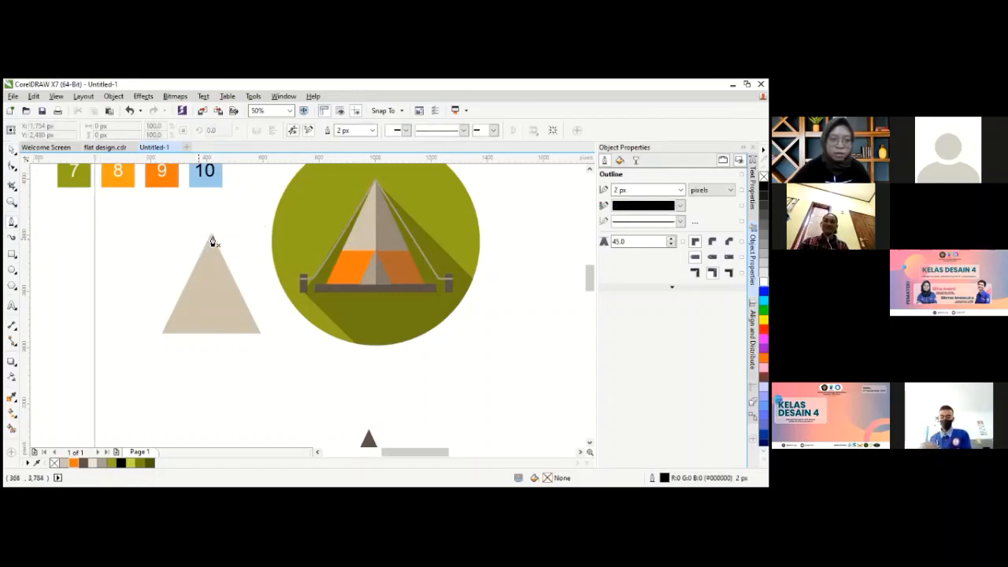
pyautogui.click(212, 233)
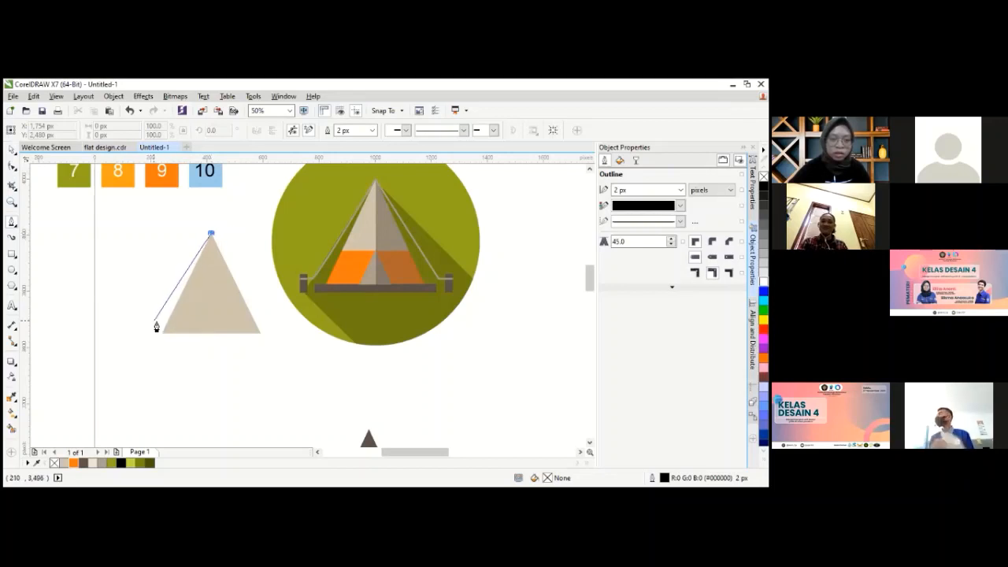
pyautogui.click(154, 321)
pyautogui.doubleClick(144, 326)
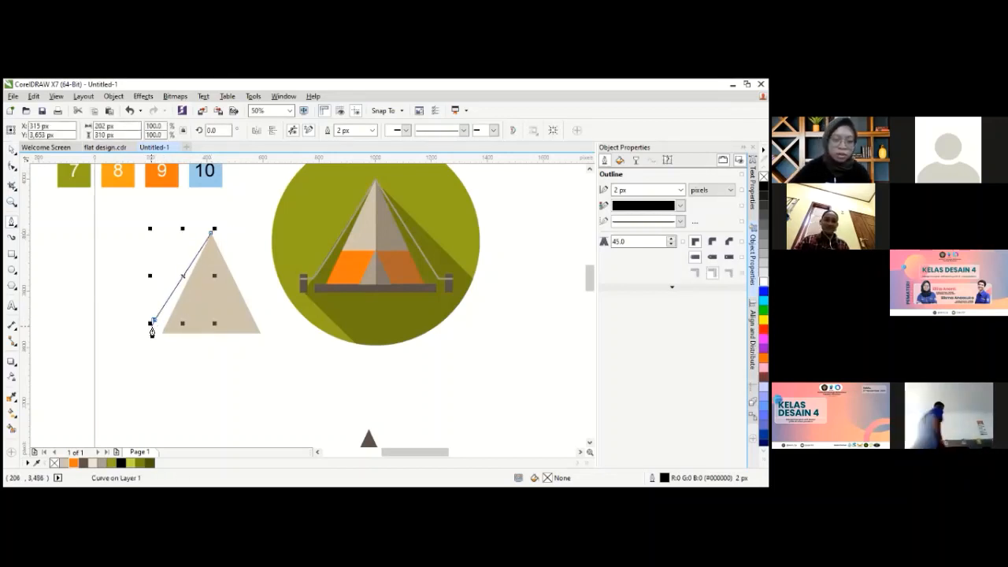
pyautogui.scroll(4, 155, 328)
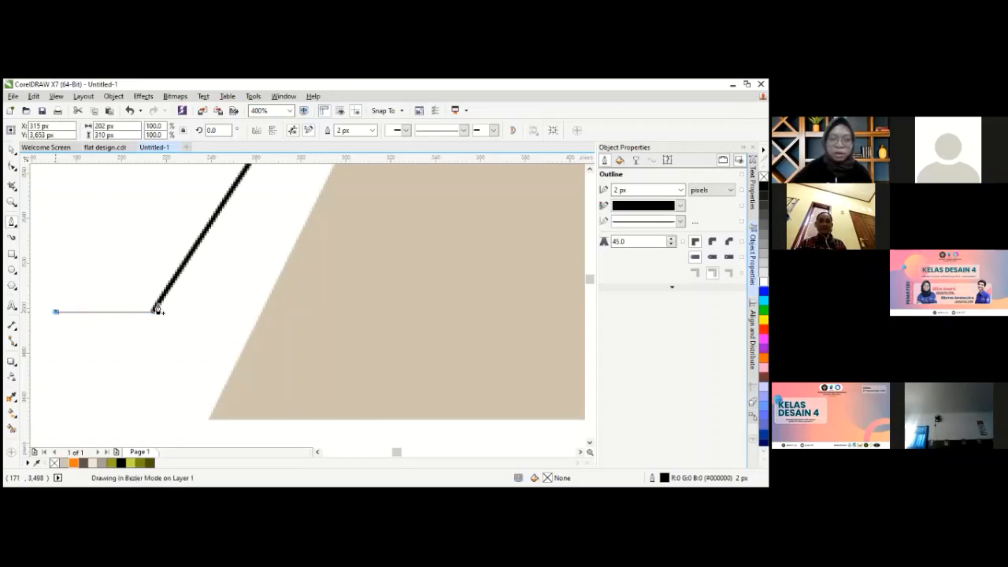
pyautogui.doubleClick(55, 313)
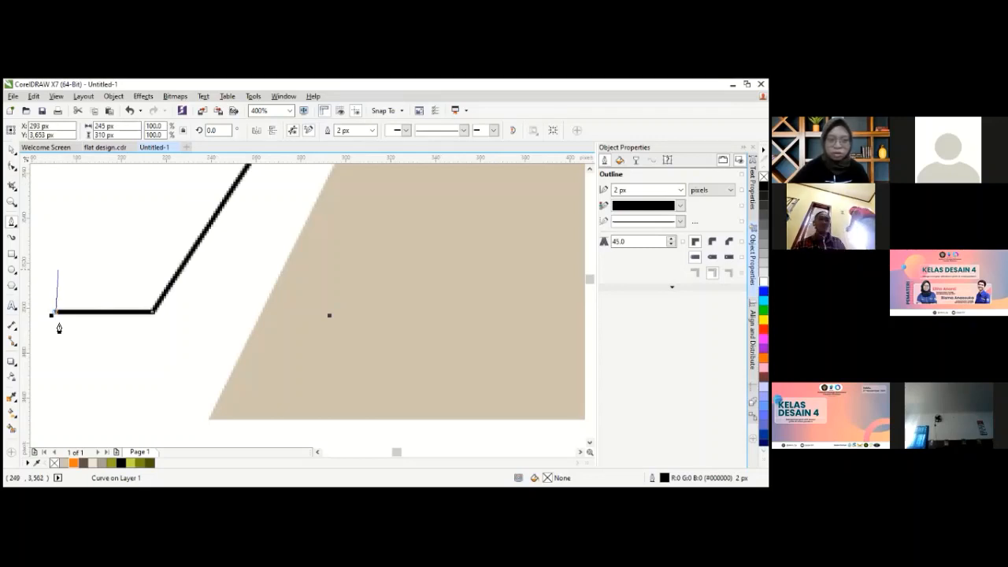
pyautogui.click(14, 152)
# - Extend the rope line from the apex down the spare triangle's right side, ending in a short horizontal segment, about 478 px wide overall
pyautogui.scroll(-3, 315, 238)
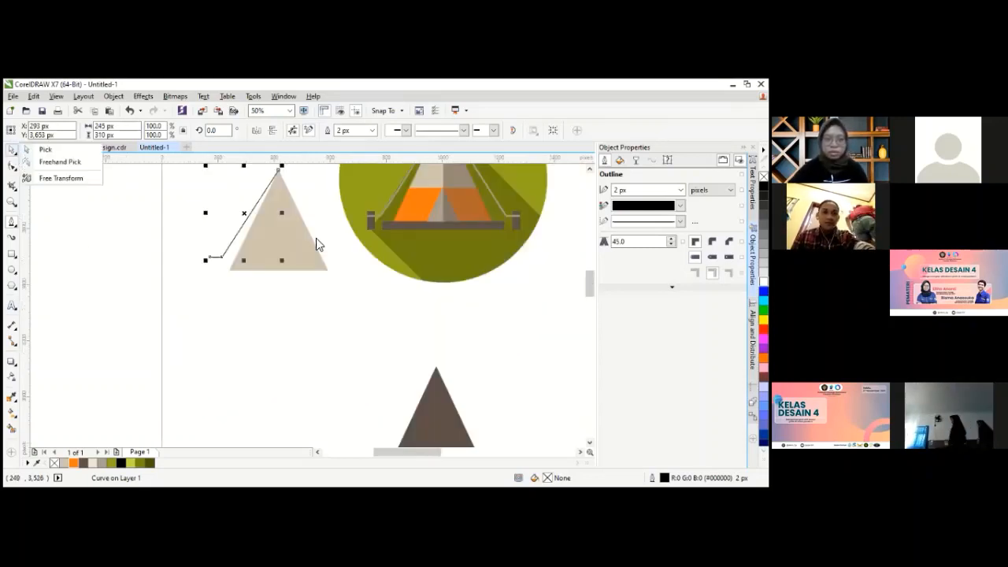
pyautogui.scroll(2, 326, 225)
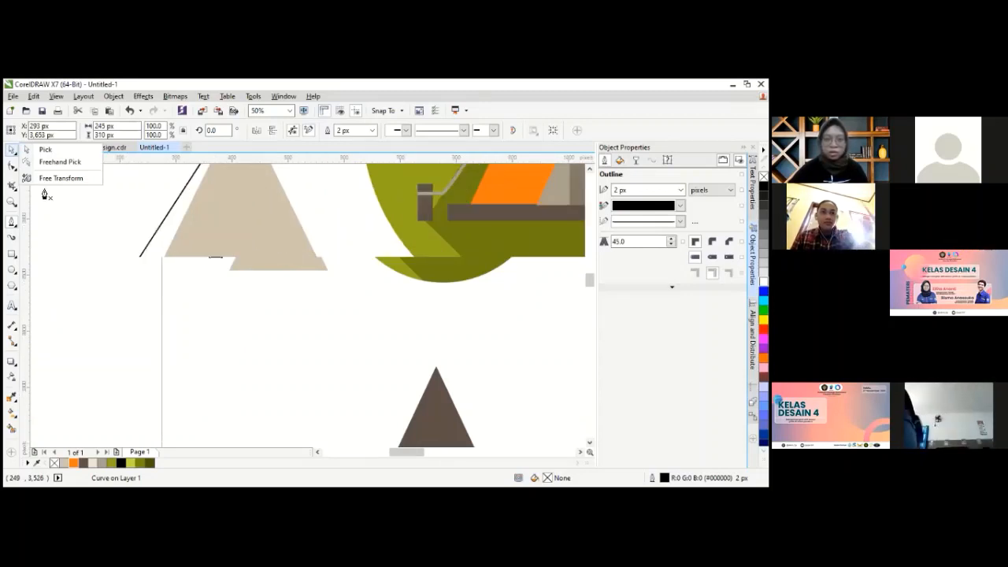
pyautogui.click(12, 222)
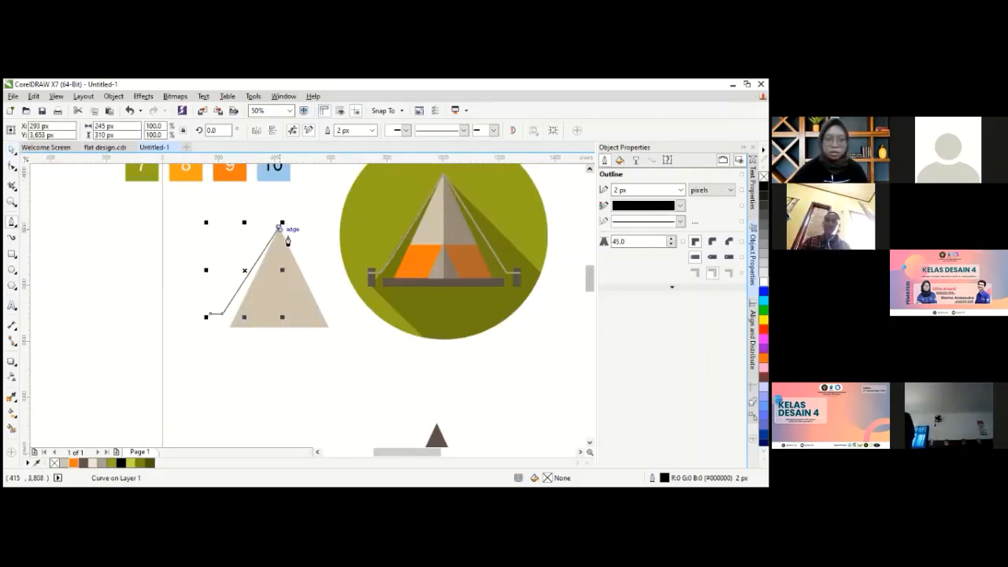
pyautogui.click(279, 228)
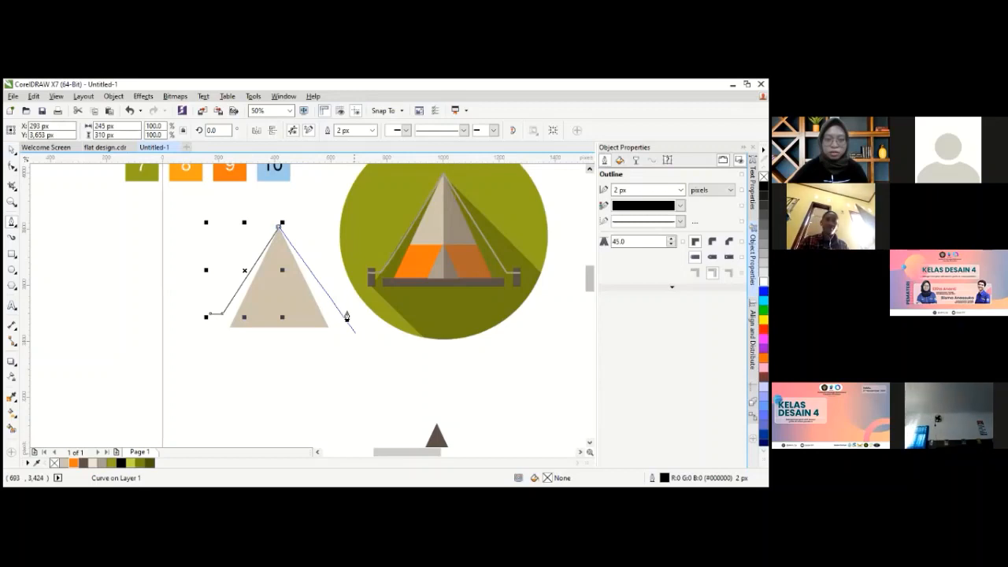
pyautogui.click(344, 312)
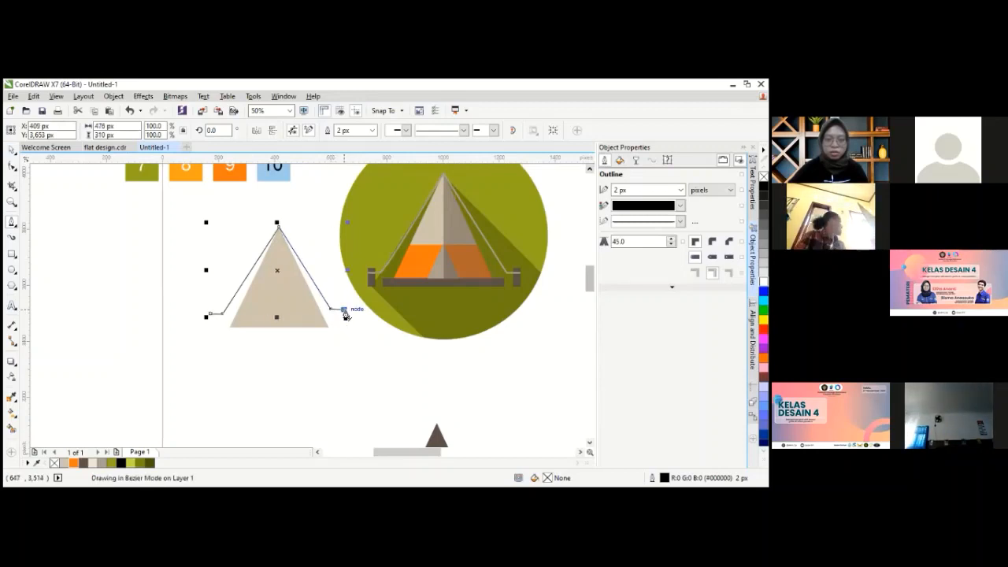
pyautogui.doubleClick(345, 311)
pyautogui.click(11, 150)
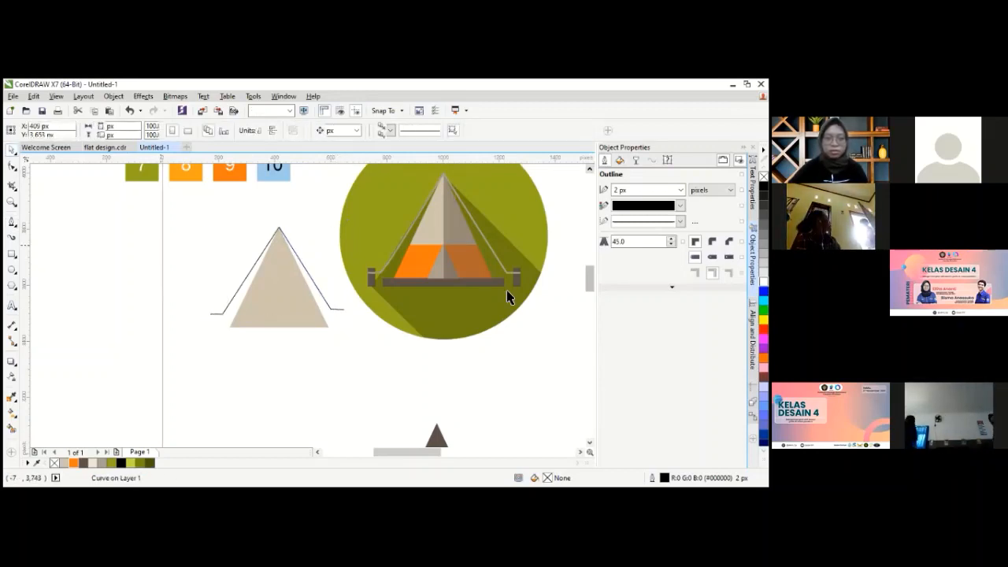
pyautogui.press('Escape')
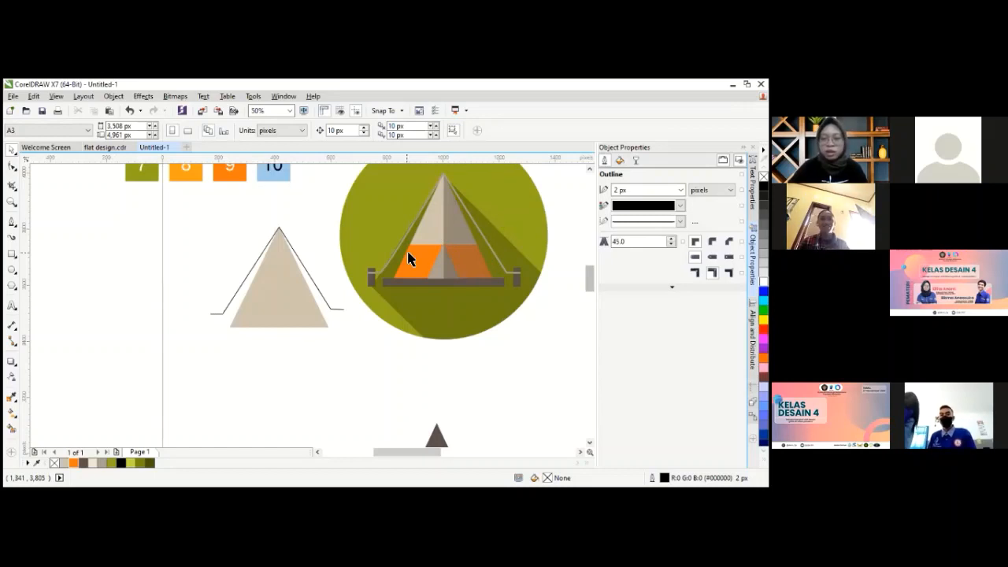
# - Recolour the tent's long transparent shadow on the green circle, trying several greens and settling on olive #74851D
pyautogui.scroll(-2, 552, 248)
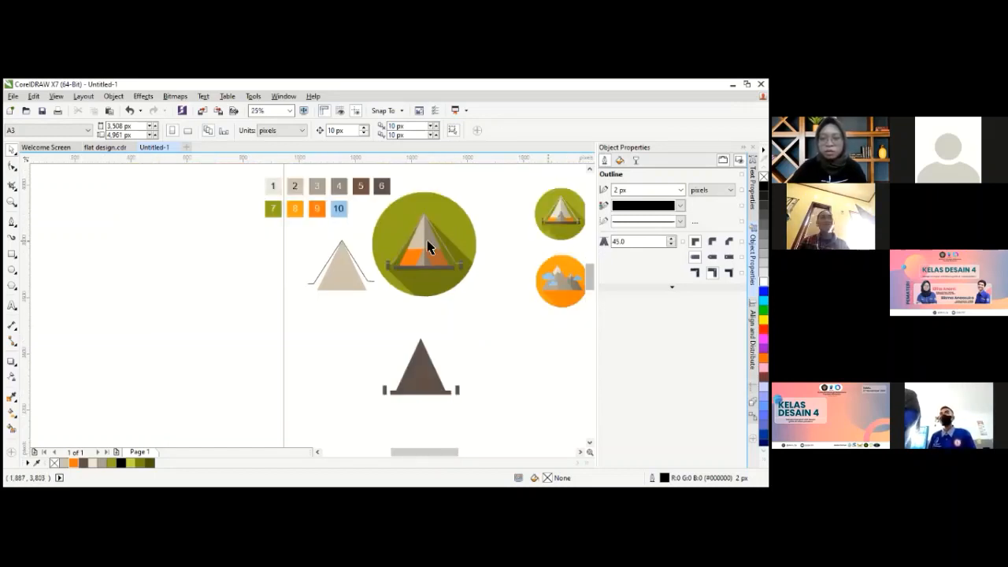
pyautogui.scroll(2, 429, 247)
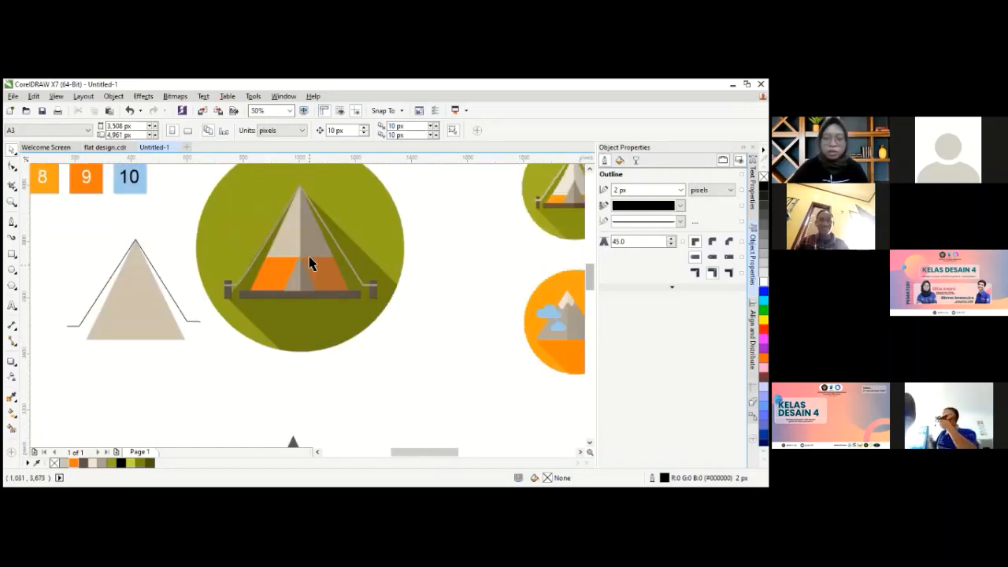
pyautogui.click(351, 258)
pyautogui.click(329, 283)
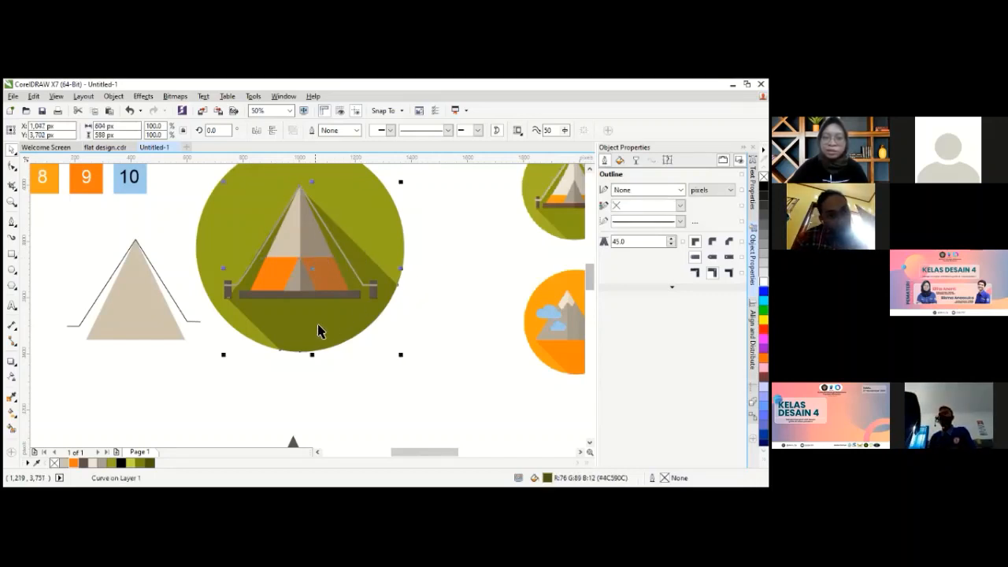
pyautogui.press('Escape')
pyautogui.click(381, 271)
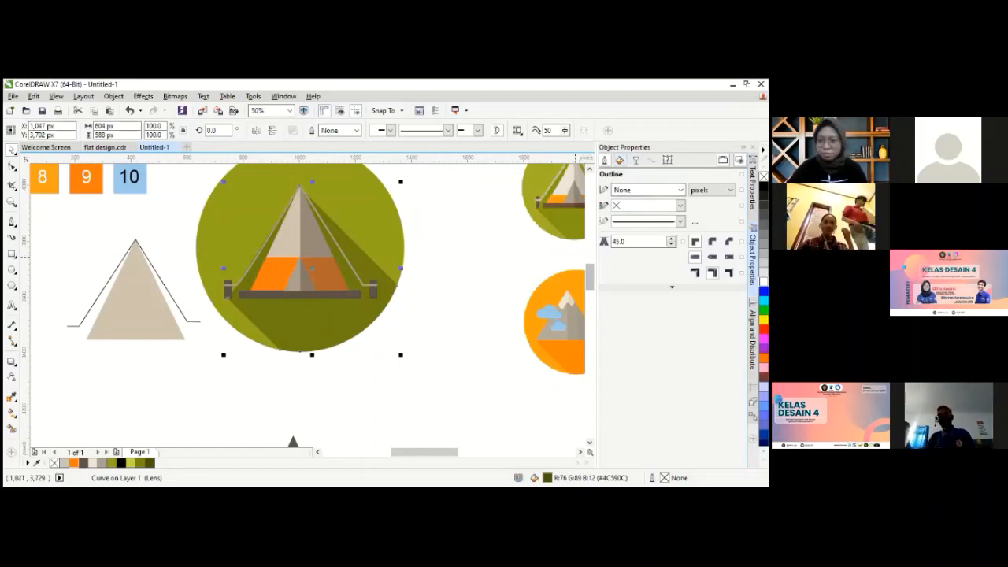
pyautogui.click(619, 160)
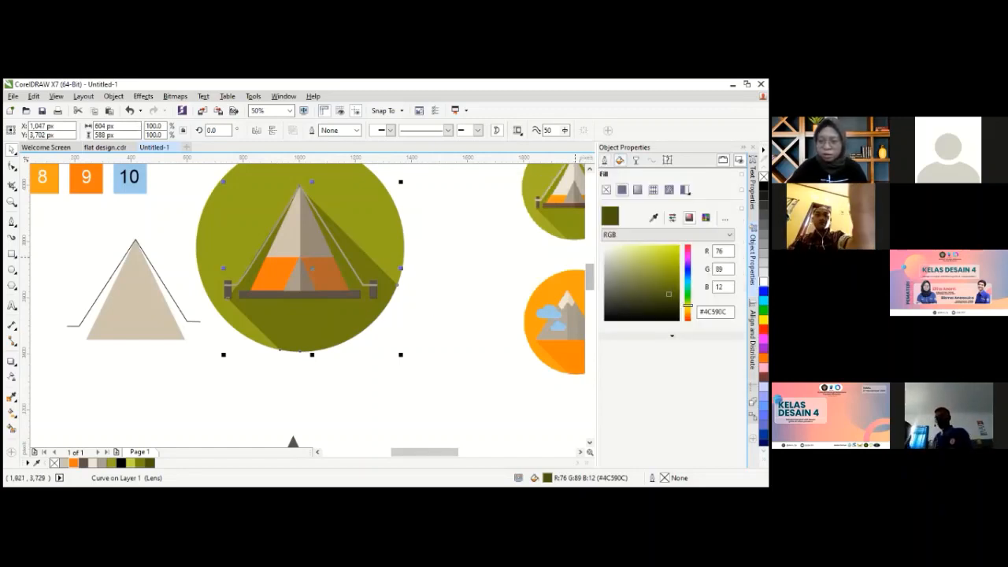
pyautogui.click(665, 272)
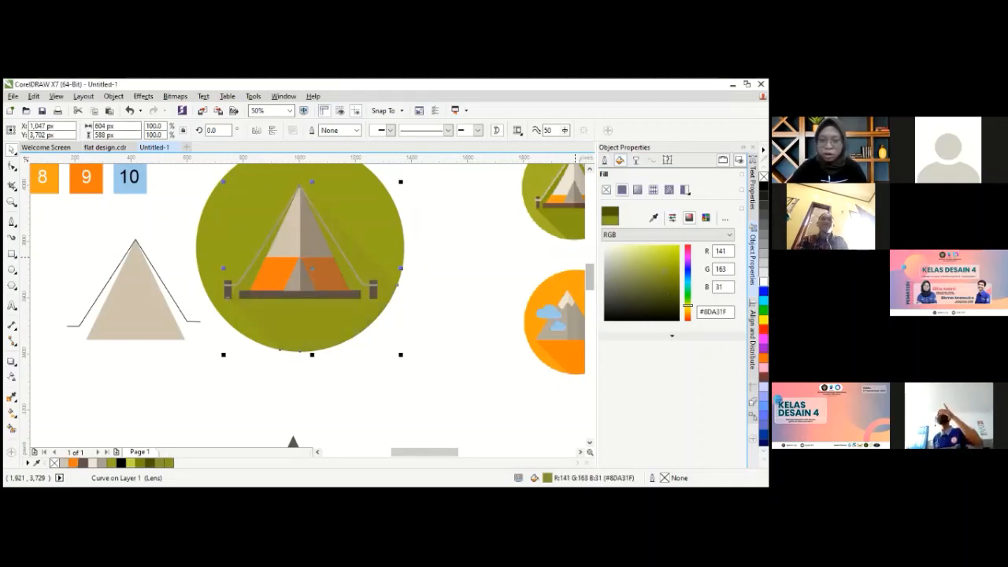
pyautogui.click(673, 284)
pyautogui.moveTo(674, 285)
pyautogui.mouseDown()
pyautogui.moveTo(673, 264)
pyautogui.moveTo(651, 289)
pyautogui.mouseUp()
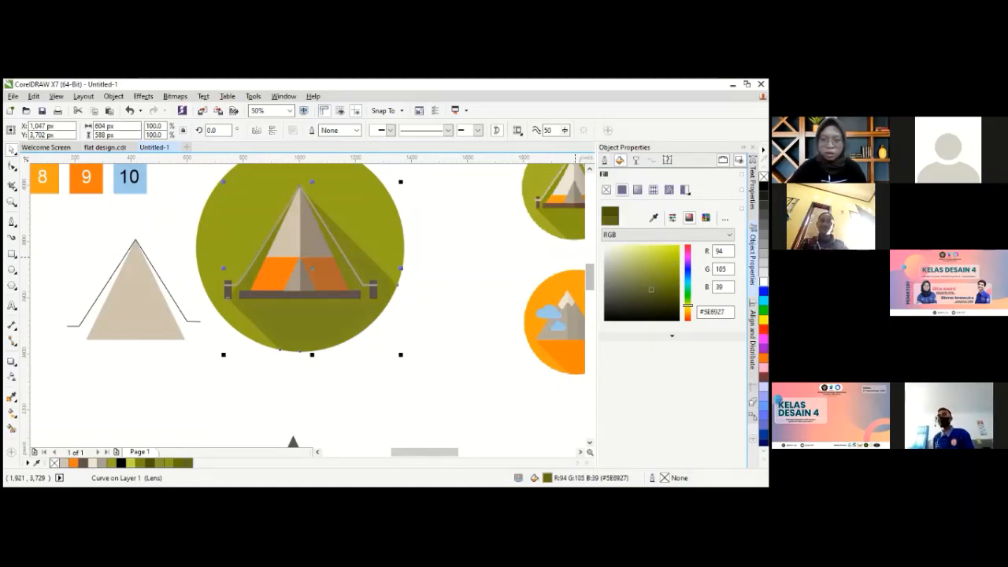
pyautogui.click(665, 270)
pyautogui.click(665, 287)
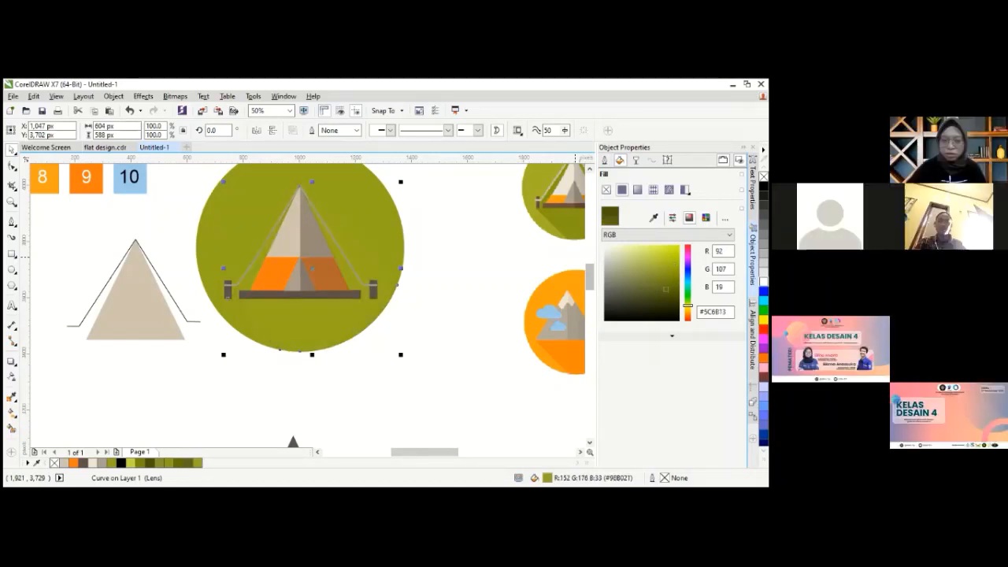
pyautogui.click(663, 281)
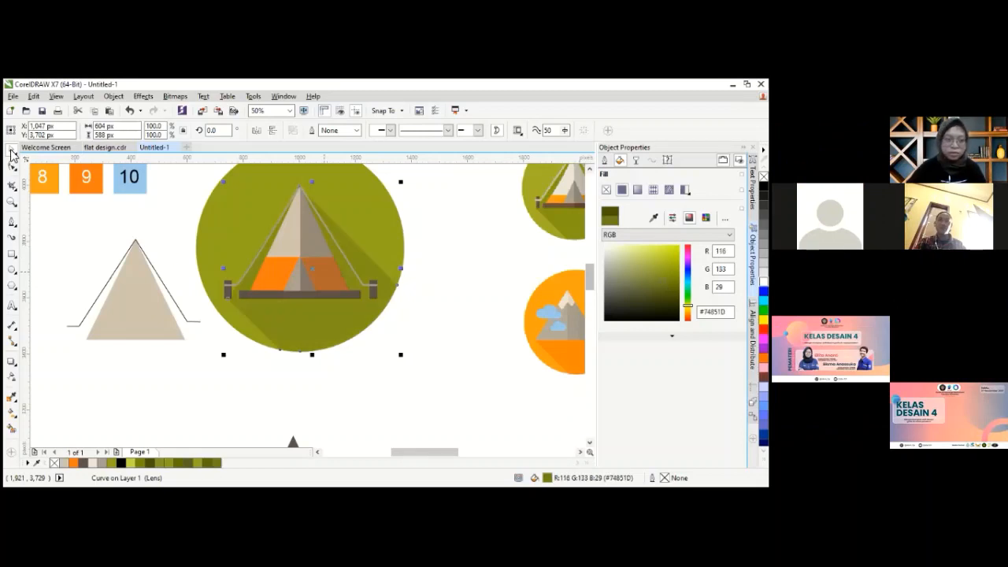
# - Examine the compass and mountain reference icons up close, including the clouds, snowy peaks and long shadows
pyautogui.click(468, 228)
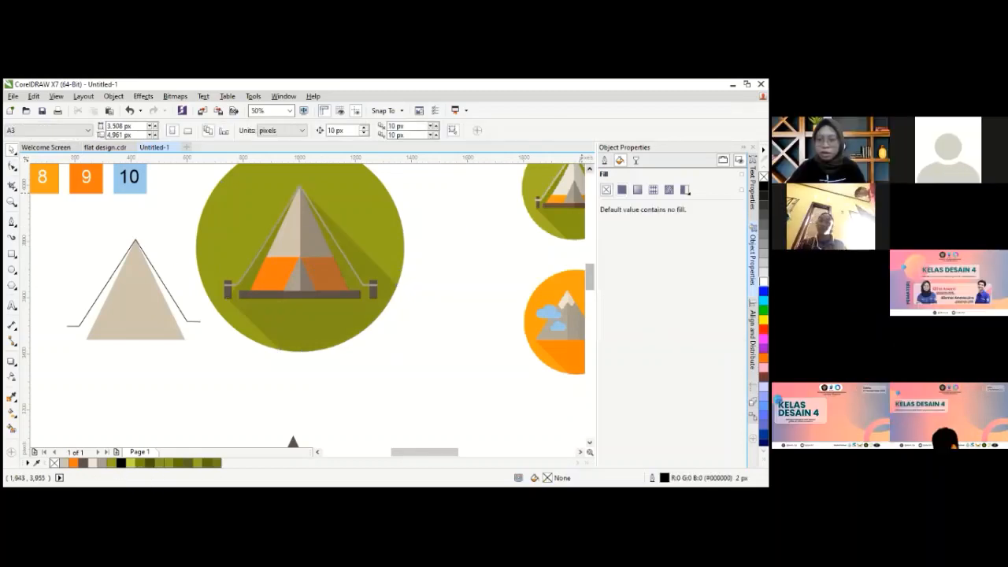
pyautogui.scroll(1, 469, 233)
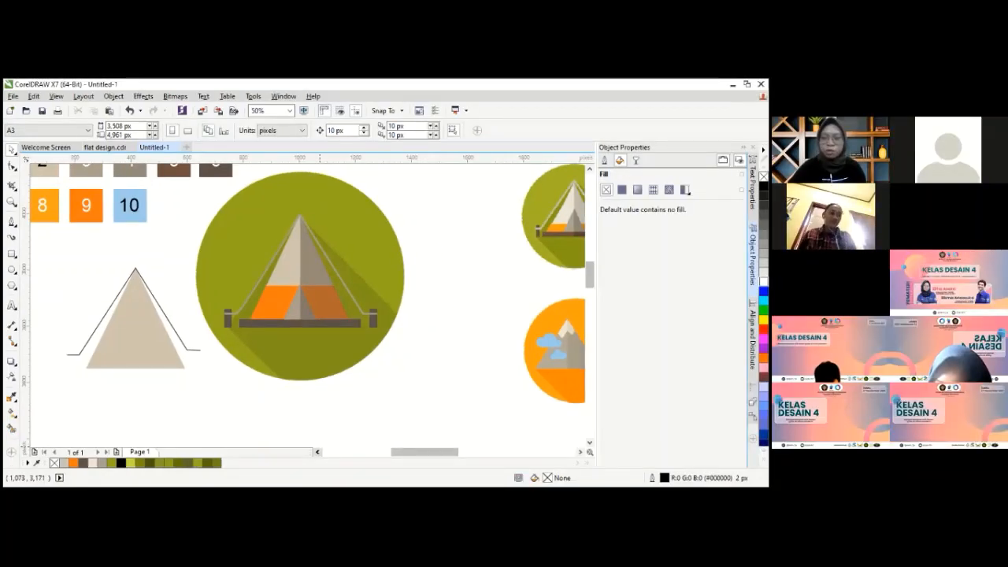
pyautogui.click(580, 452)
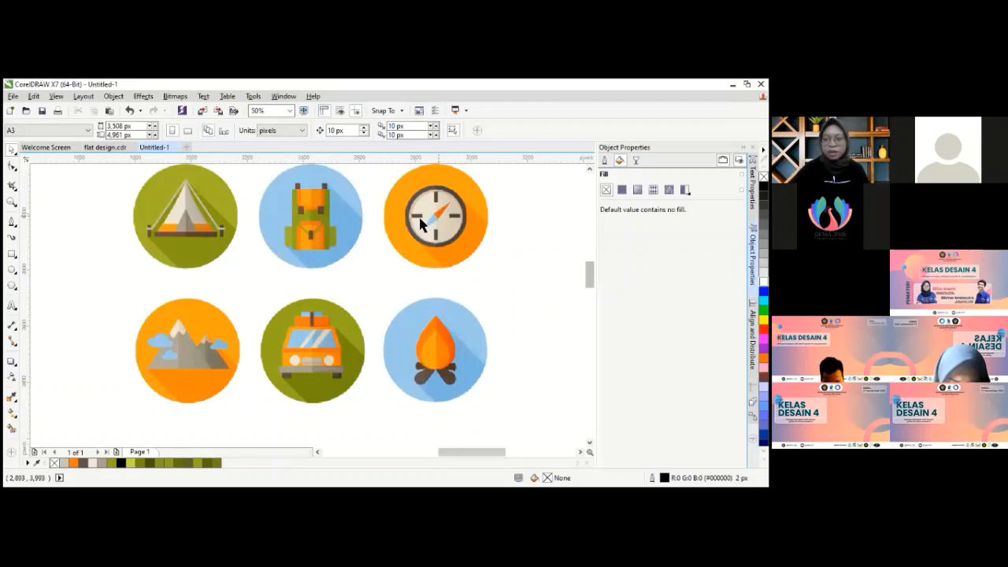
pyautogui.scroll(2, 466, 211)
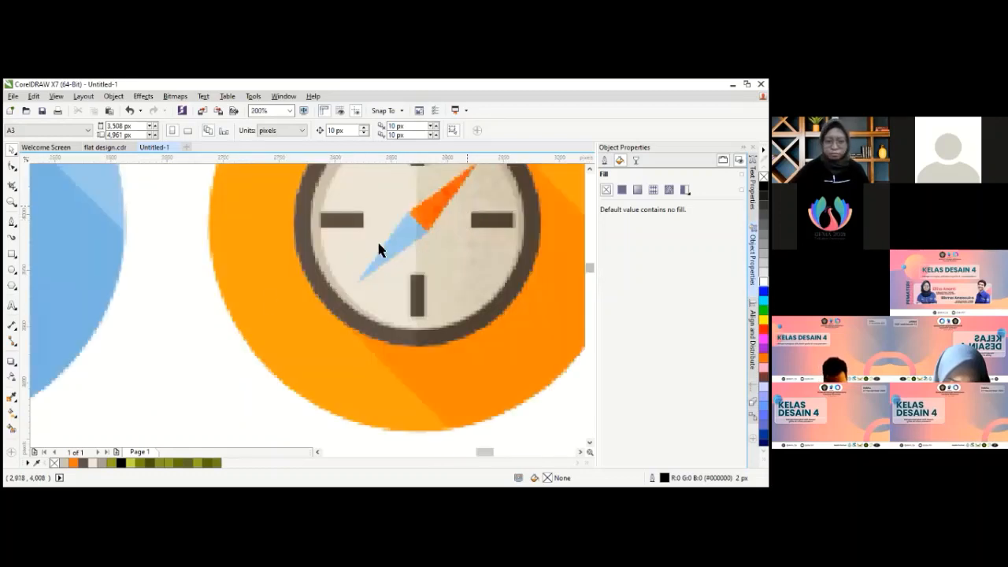
pyautogui.scroll(-3, 418, 386)
pyautogui.scroll(2, 342, 292)
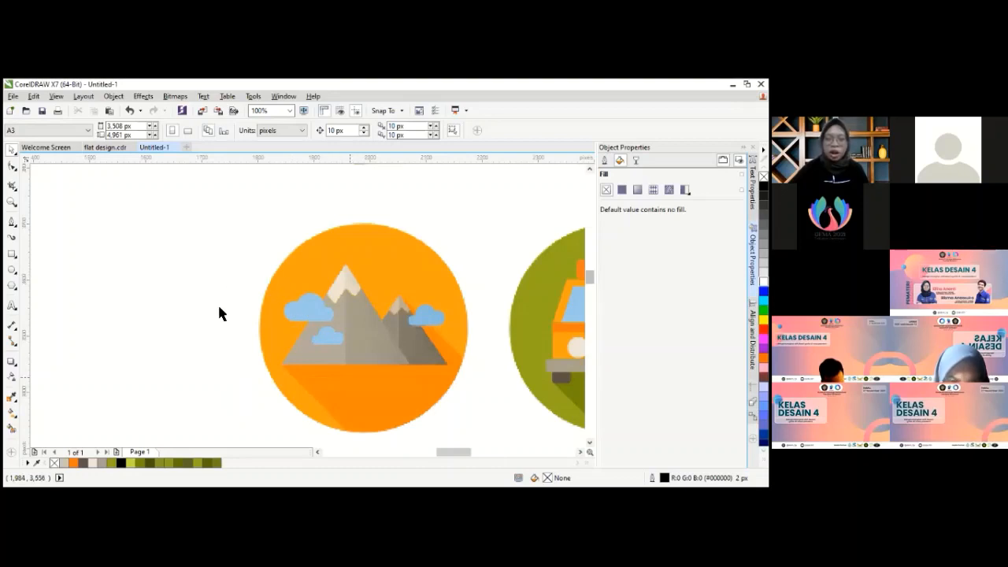
pyautogui.scroll(2, 324, 314)
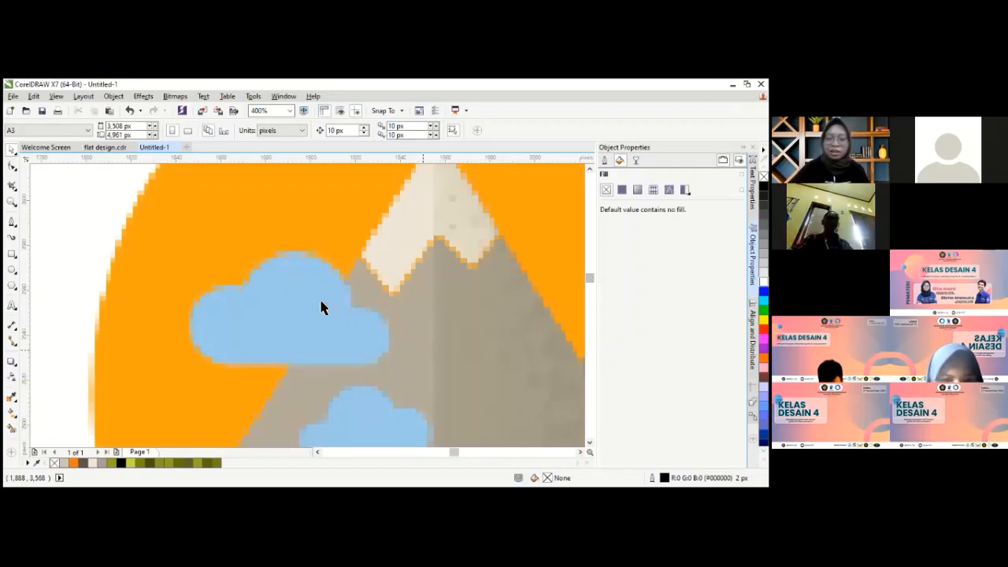
pyautogui.press('F3')
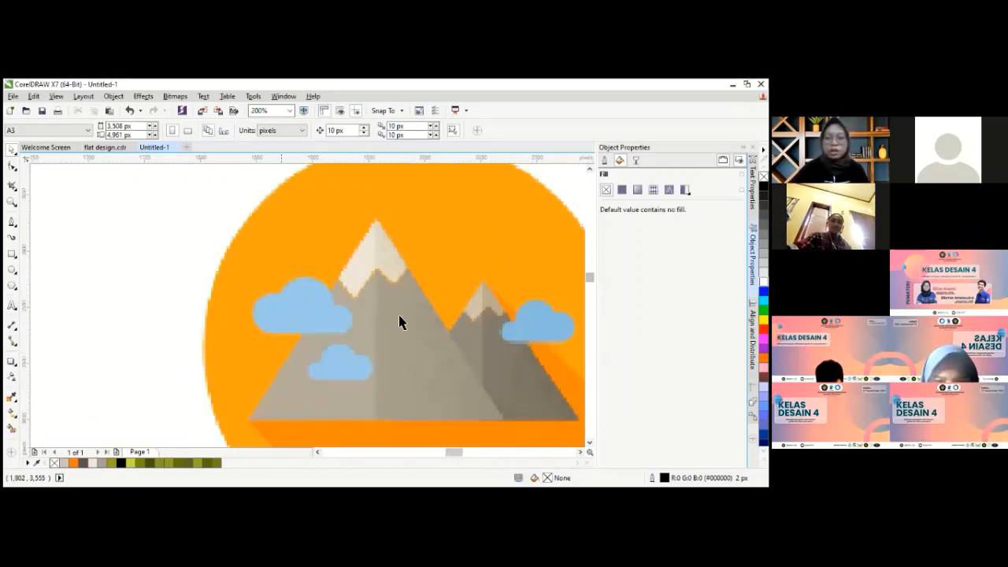
pyautogui.press('F3')
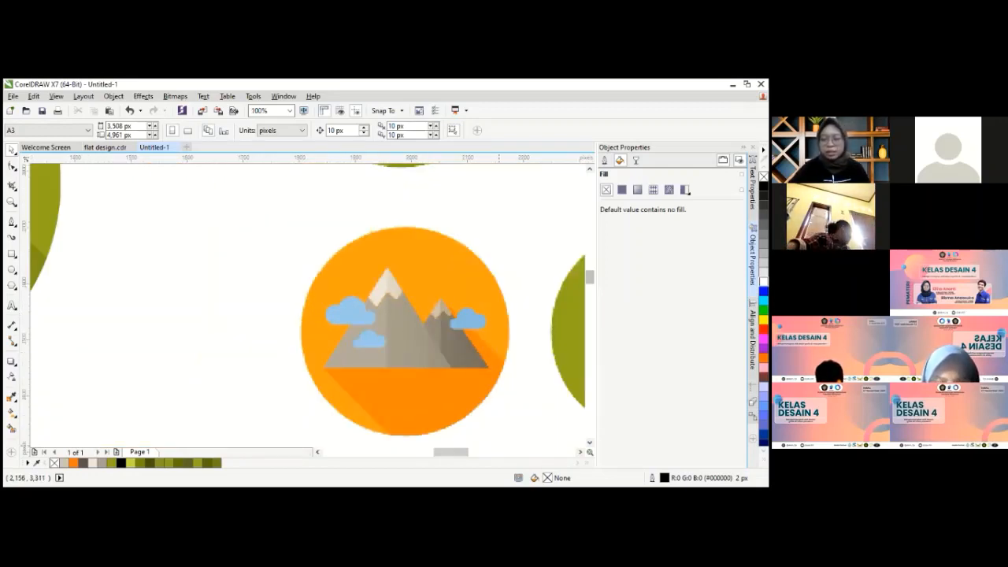
# - Examine the camper van and campfire reference icons and the overall set of six icons
pyautogui.hscroll(3, 452, 358)
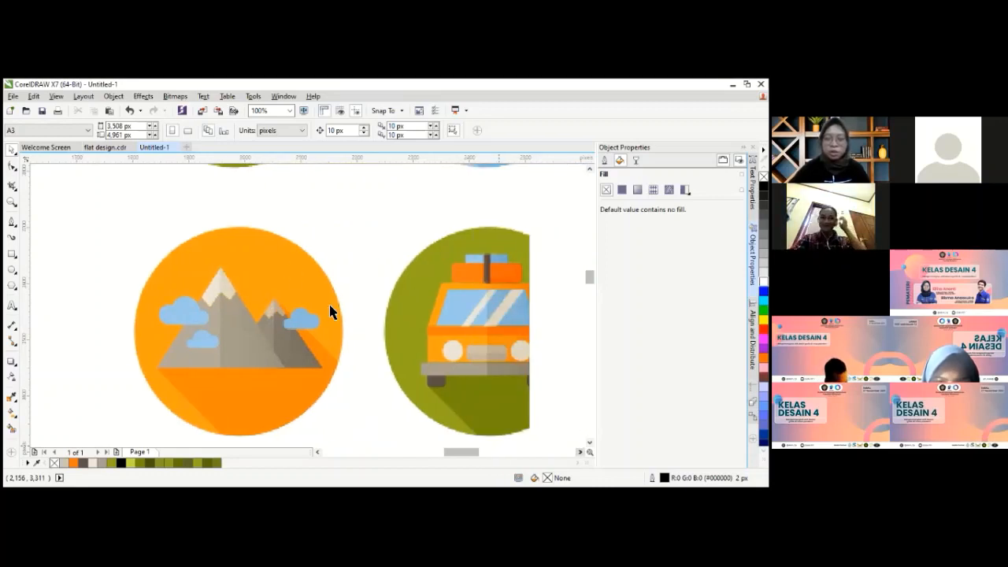
pyautogui.hscroll(2, 331, 312)
pyautogui.hscroll(2, 344, 285)
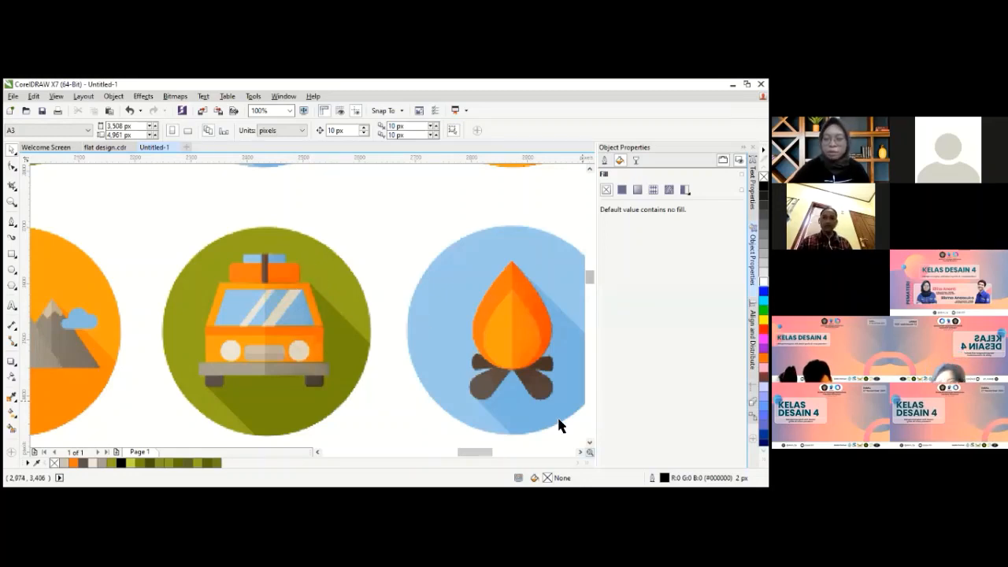
pyautogui.hscroll(2, 559, 423)
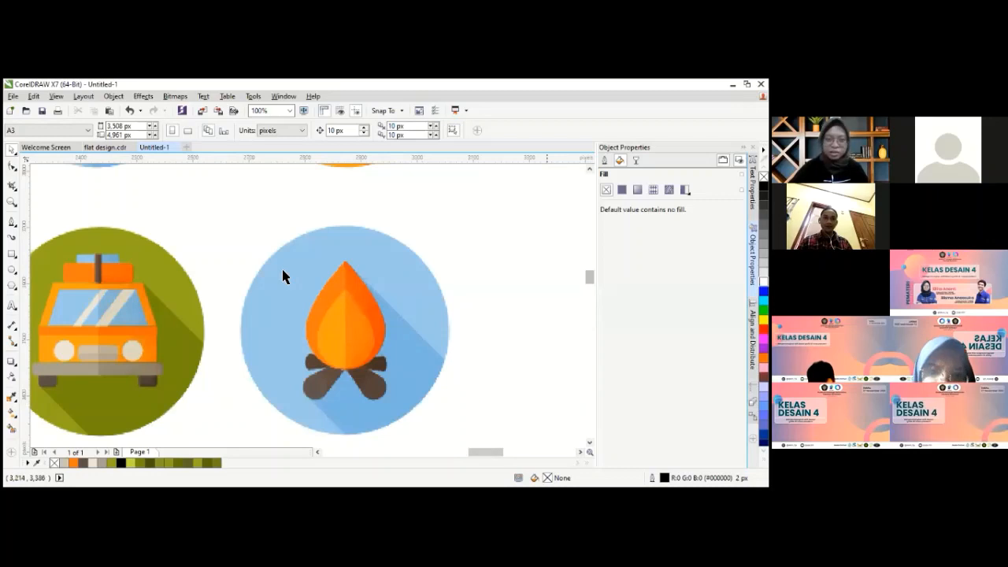
pyautogui.hscroll(2, 289, 229)
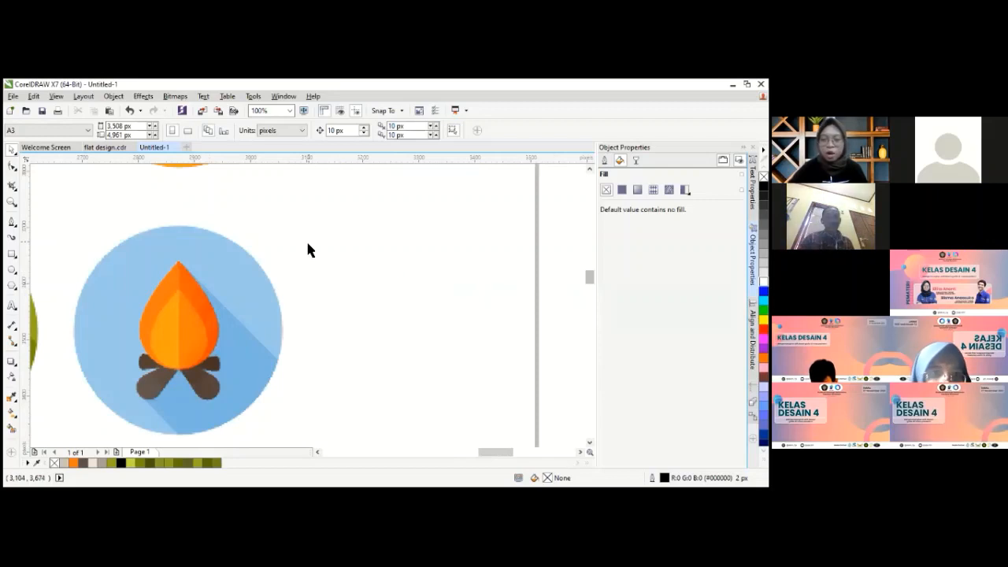
pyautogui.scroll(-2, 311, 244)
pyautogui.scroll(-1, 178, 224)
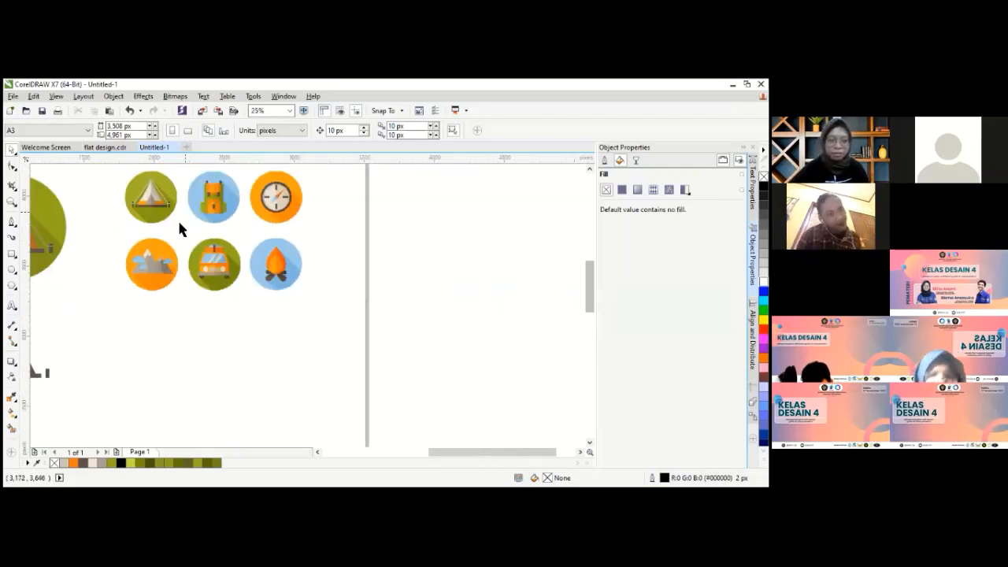
pyautogui.scroll(1, 189, 228)
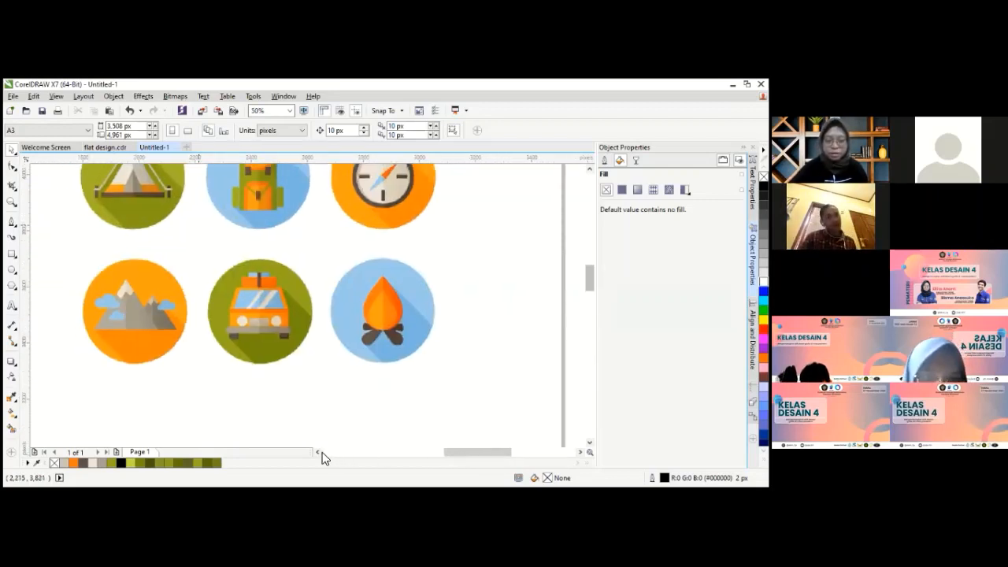
# - Delete the long transparent shadow of the large tent icon on the green circle
pyautogui.scroll(3, 279, 315)
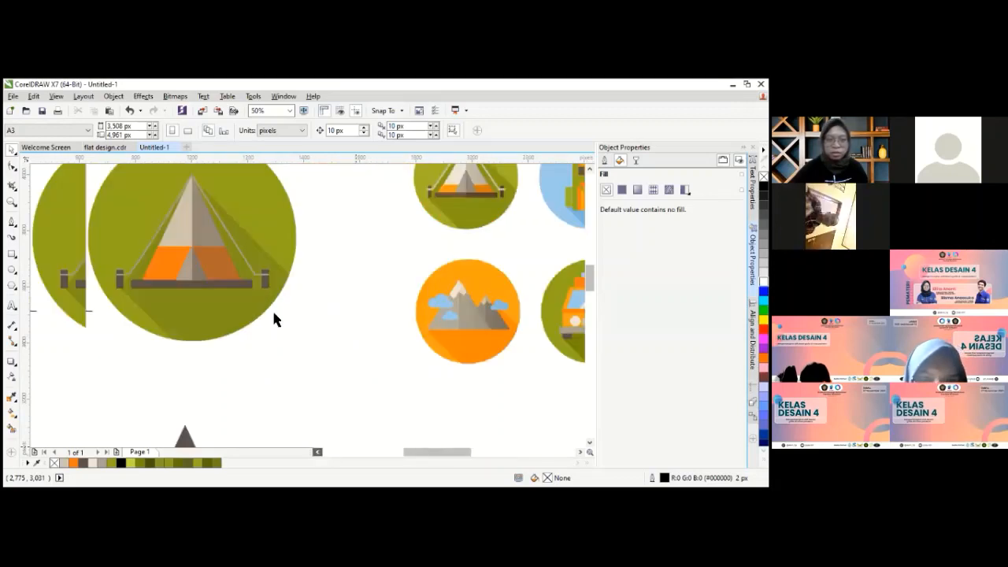
pyautogui.click(288, 313)
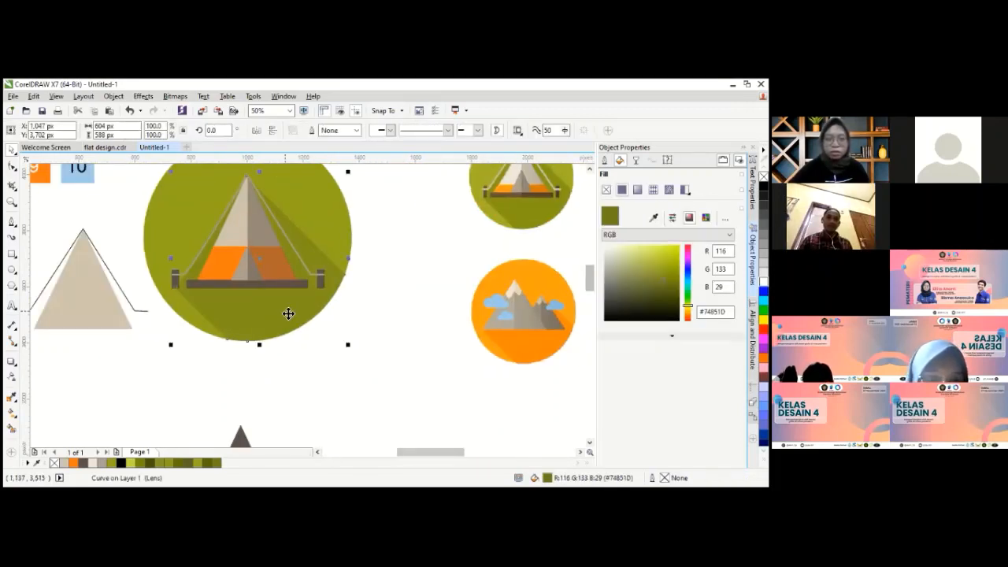
pyautogui.press('Escape')
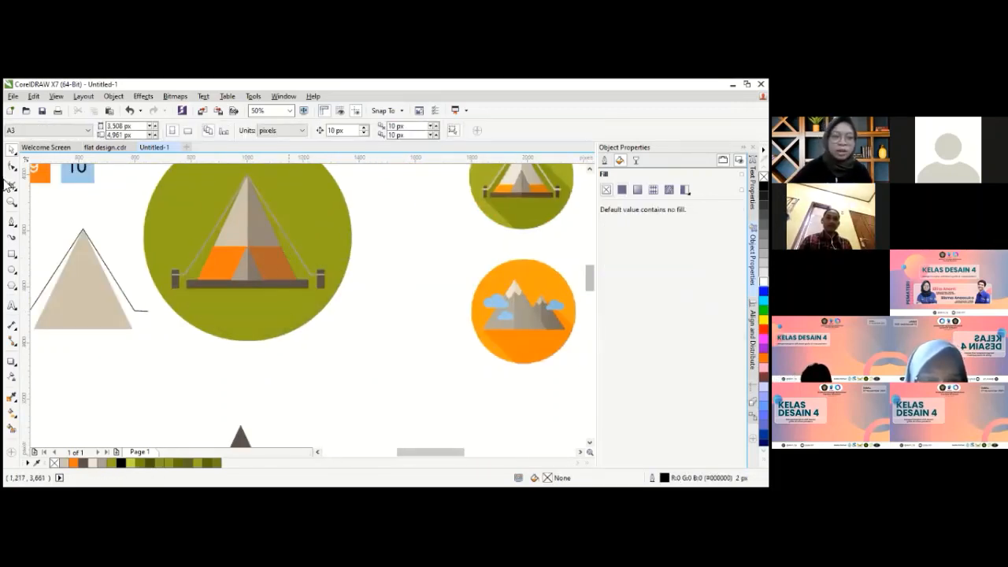
# - Draw an unfilled rectangle about 498 by 760 px, starting over the tent and extending below the green circle
pyautogui.press('F6')
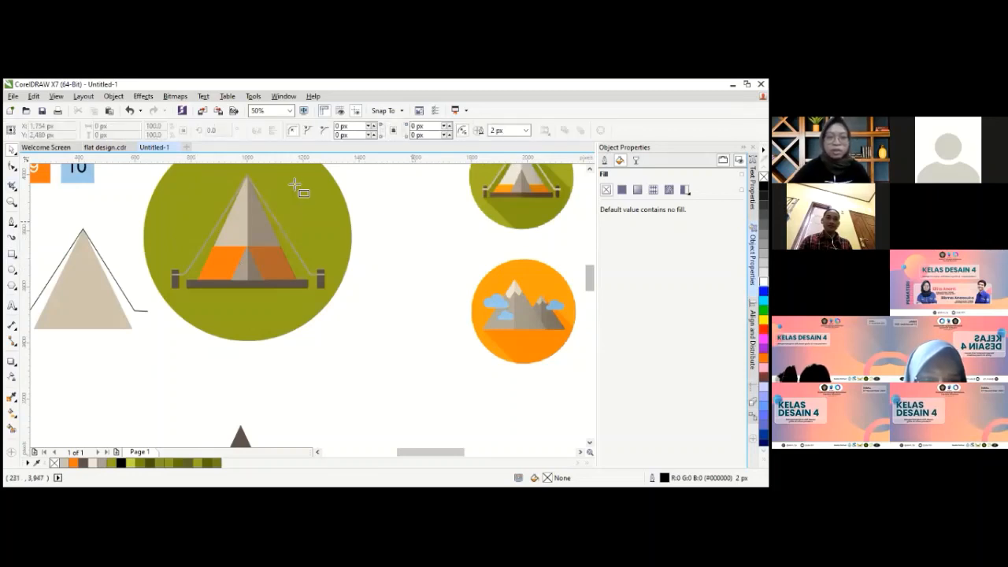
pyautogui.moveTo(475, 411); pyautogui.dragTo(347, 250)
pyautogui.click(11, 150)
# - Rotate the rectangle by 45 degrees and place its uppermost corner on the tent's apex
pyautogui.click(208, 132)
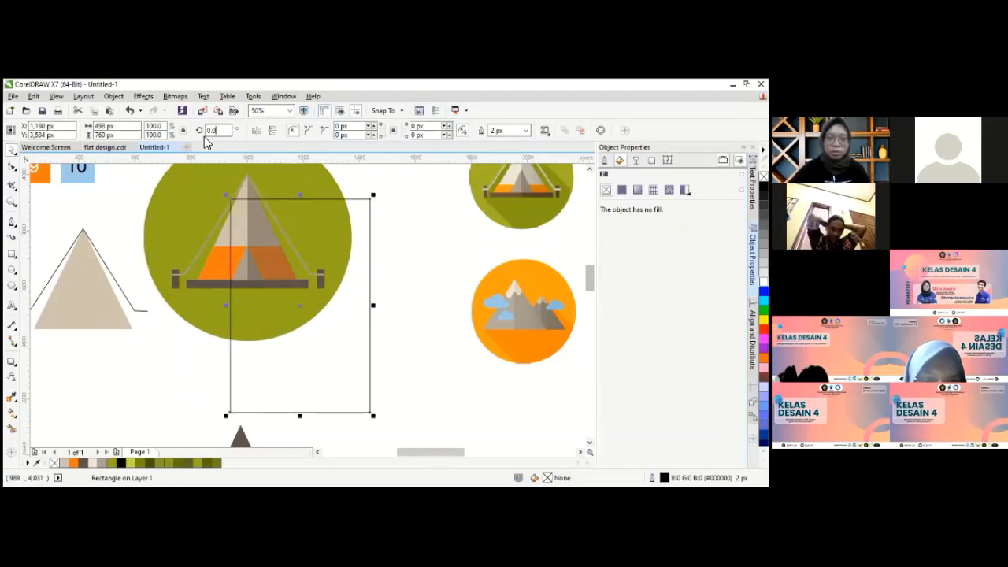
pyautogui.write('45')
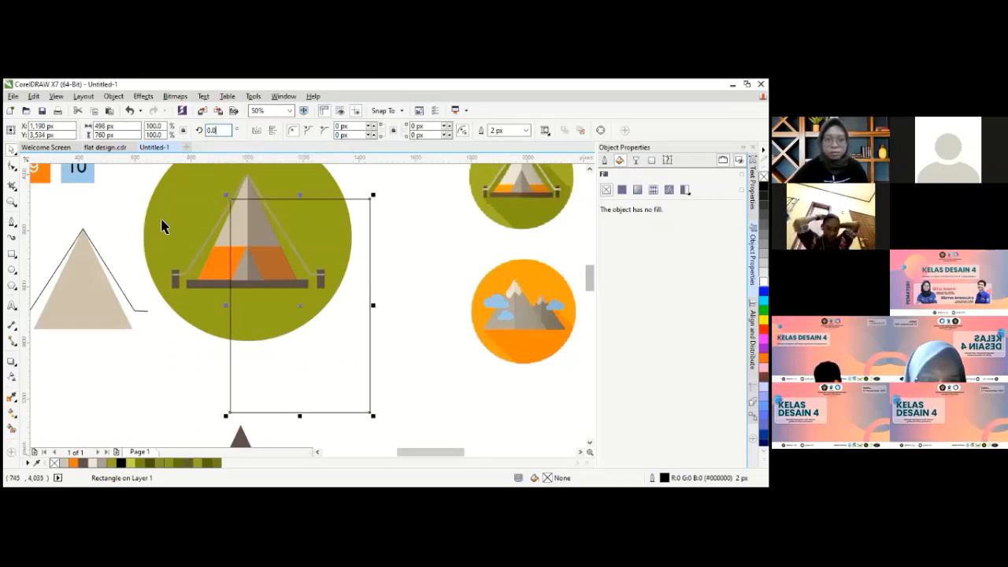
pyautogui.press('BackSpace')
pyautogui.press('BackSpace')
pyautogui.press('BackSpace')
pyautogui.write('45')
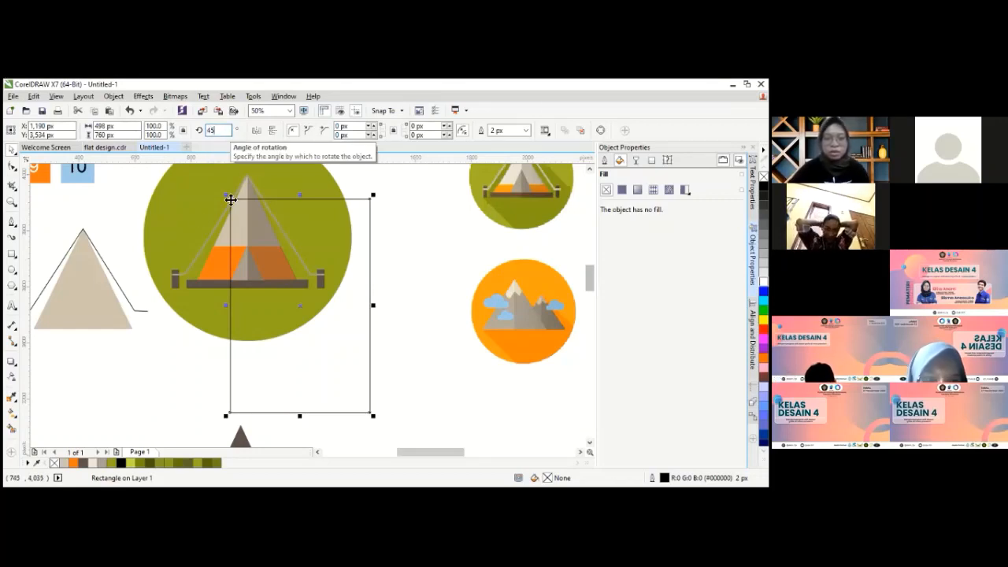
pyautogui.press('Return')
pyautogui.moveTo(308, 231)
pyautogui.mouseDown()
pyautogui.moveTo(276, 226)
pyautogui.moveTo(292, 231)
pyautogui.mouseUp()
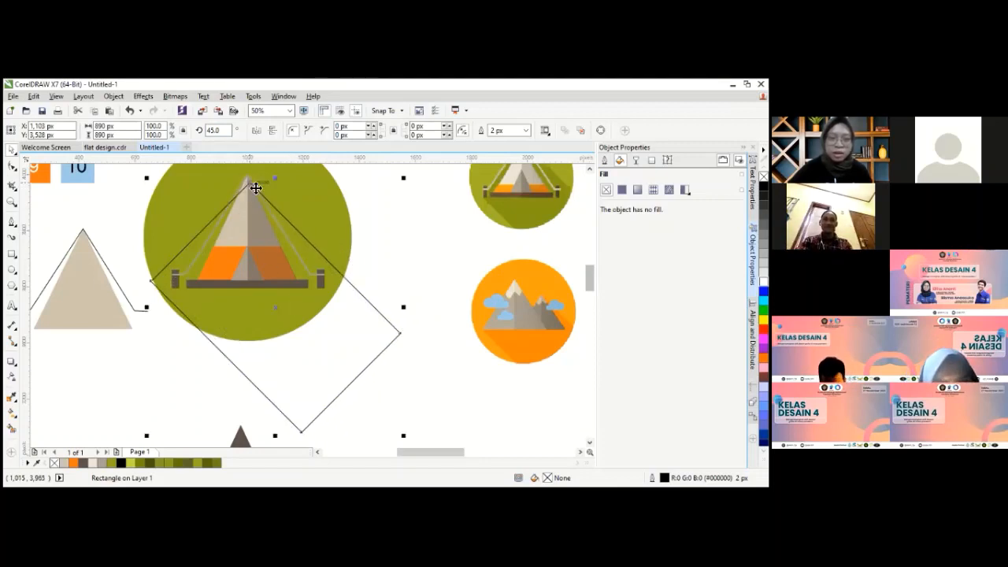
pyautogui.moveTo(252, 193); pyautogui.dragTo(250, 186)
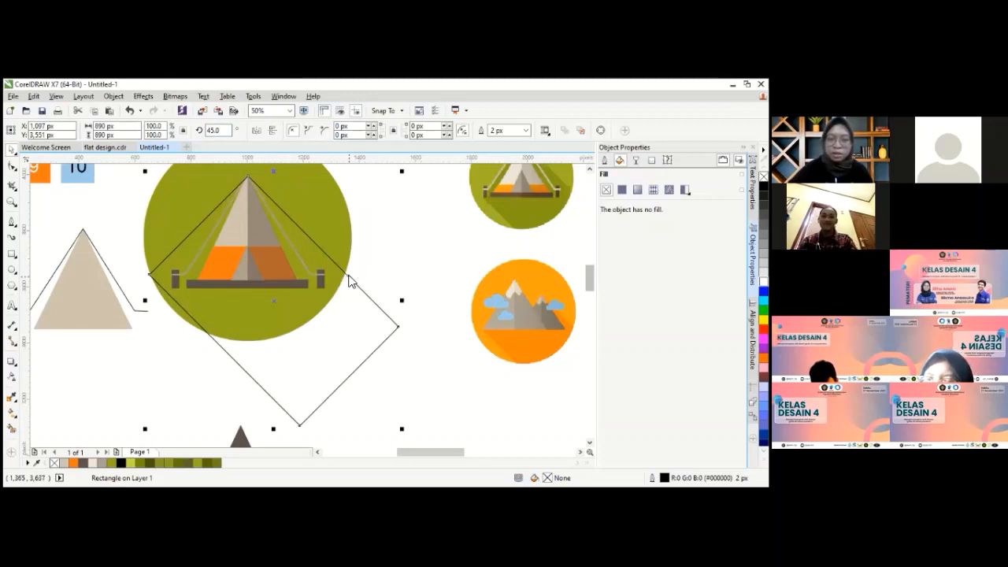
# - Convert the rotated rectangle to curves and move its left corner node to the base of the tent's left peg
pyautogui.rightClick(405, 236)
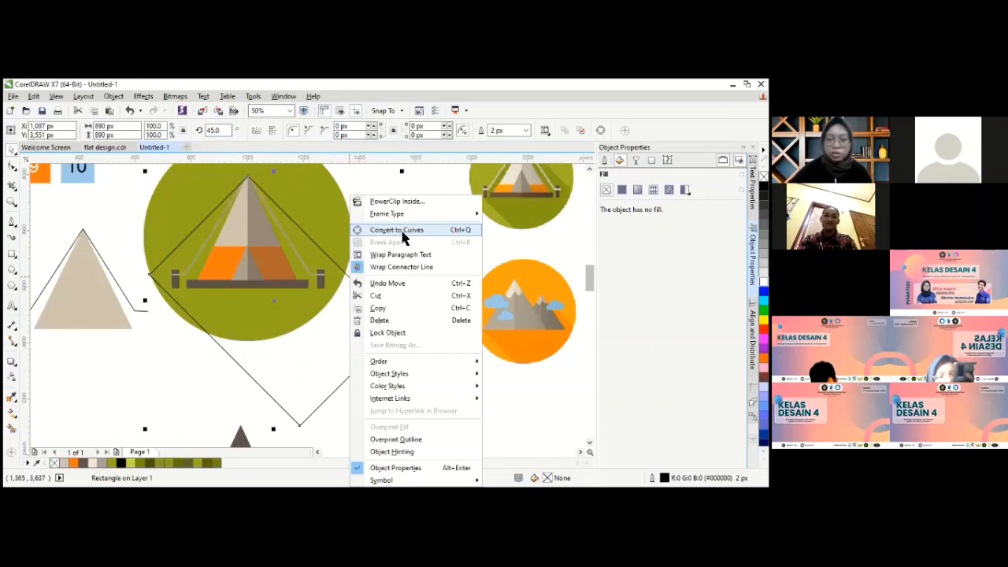
pyautogui.click(404, 233)
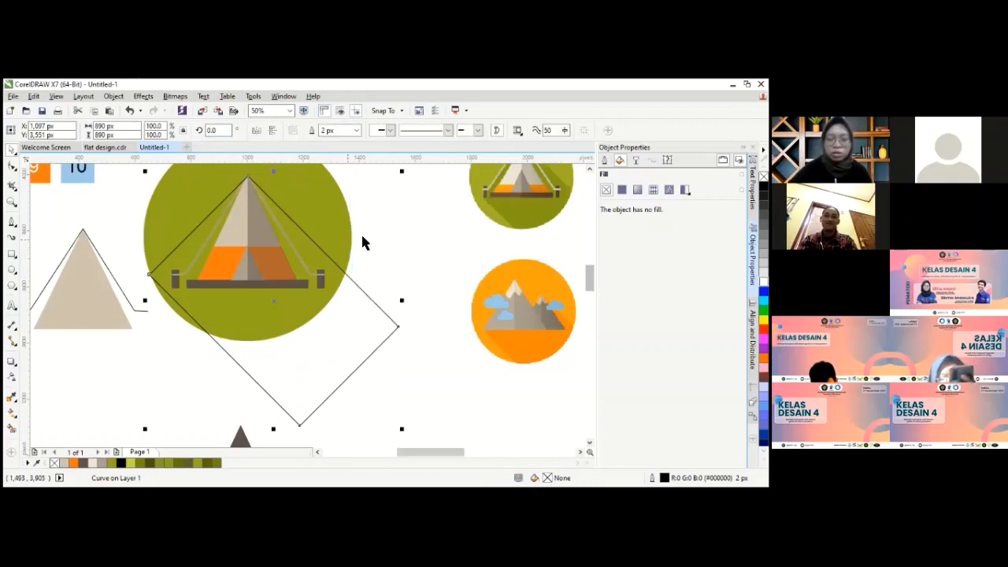
pyautogui.click(13, 168)
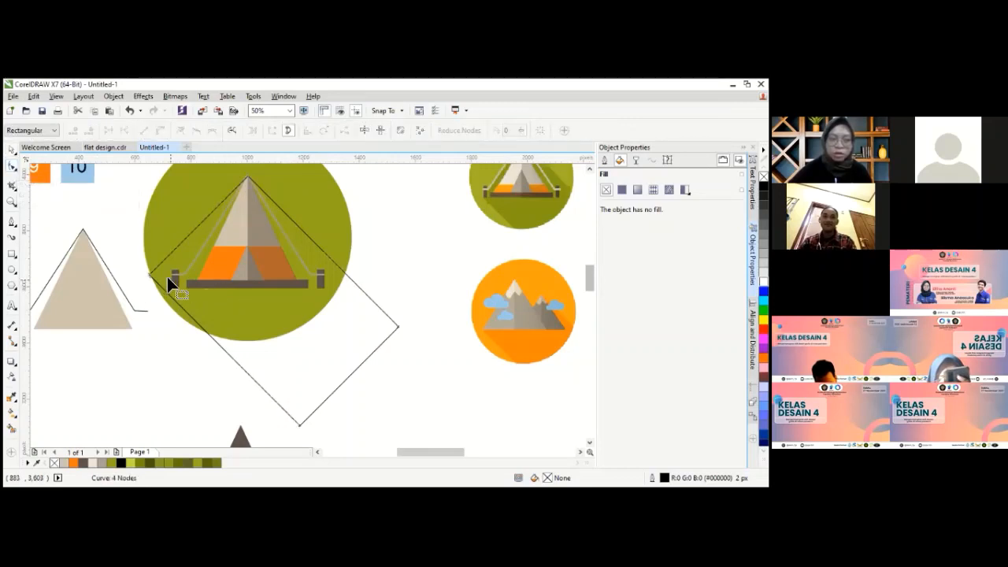
pyautogui.moveTo(150, 277); pyautogui.dragTo(212, 235)
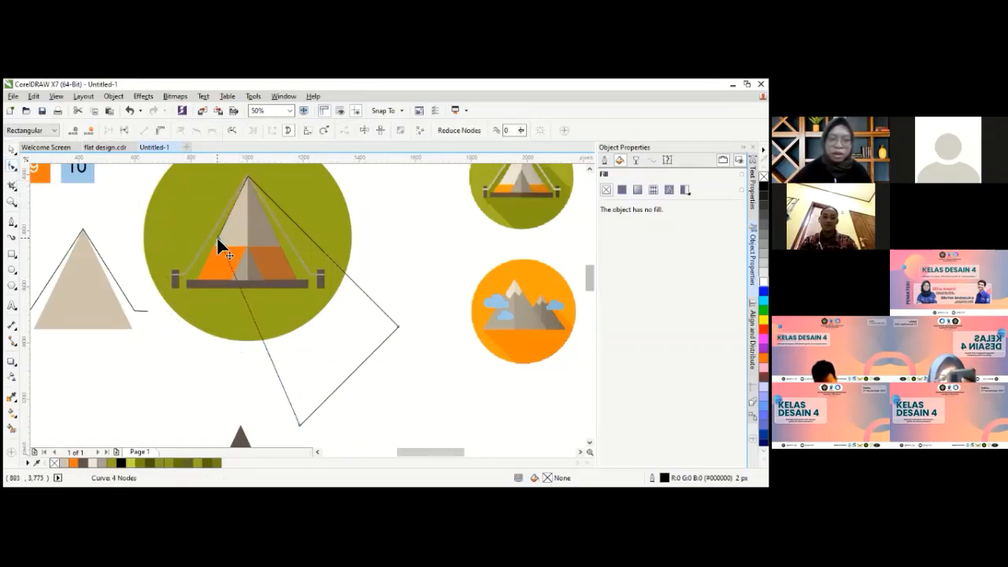
pyautogui.moveTo(117, 204); pyautogui.dragTo(184, 294)
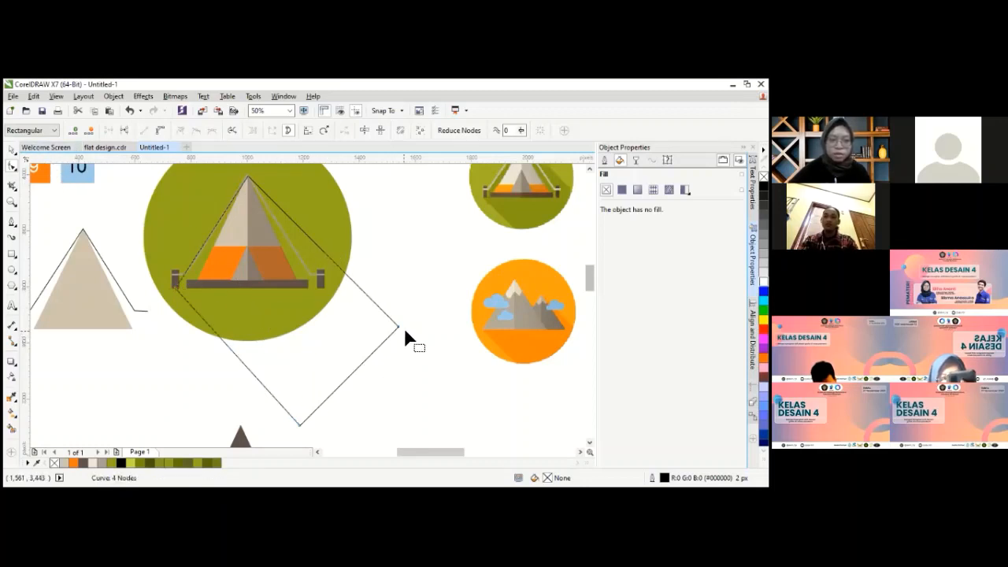
# - Shift the outline's right corner node slightly down and outward, shaping the long shadow to about 818 by 890 px
pyautogui.moveTo(398, 325); pyautogui.dragTo(446, 296)
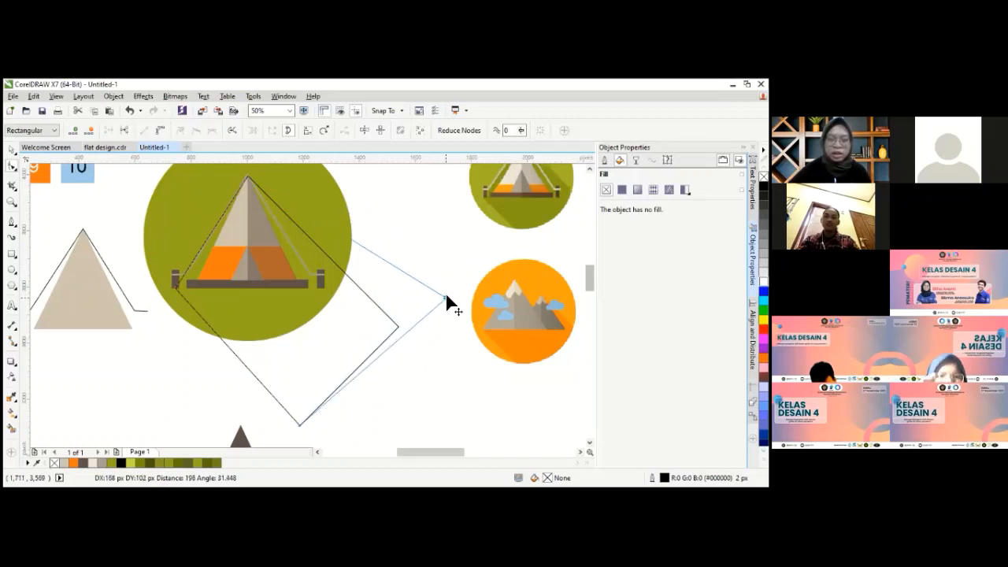
pyautogui.moveTo(427, 342); pyautogui.dragTo(403, 347)
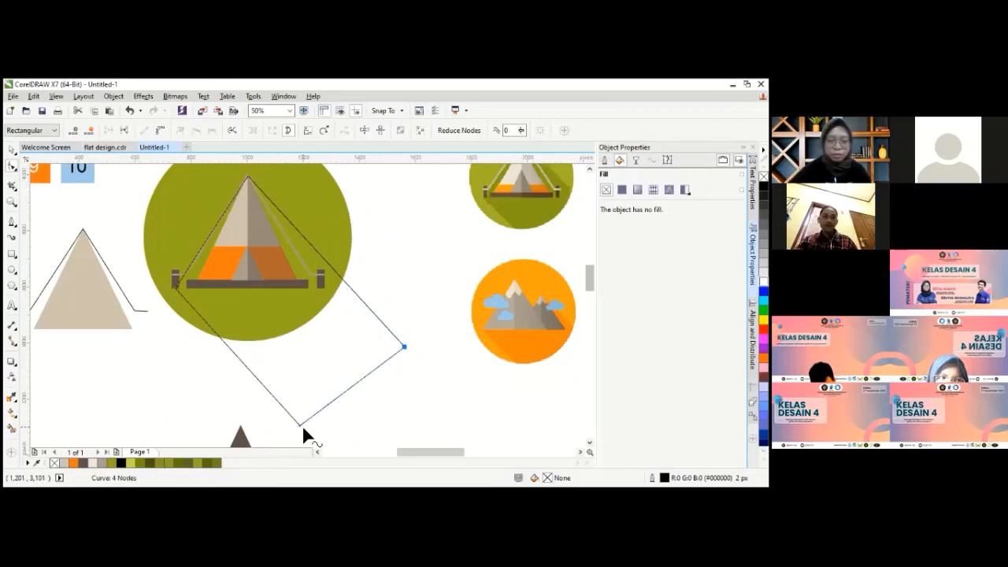
pyautogui.click(11, 150)
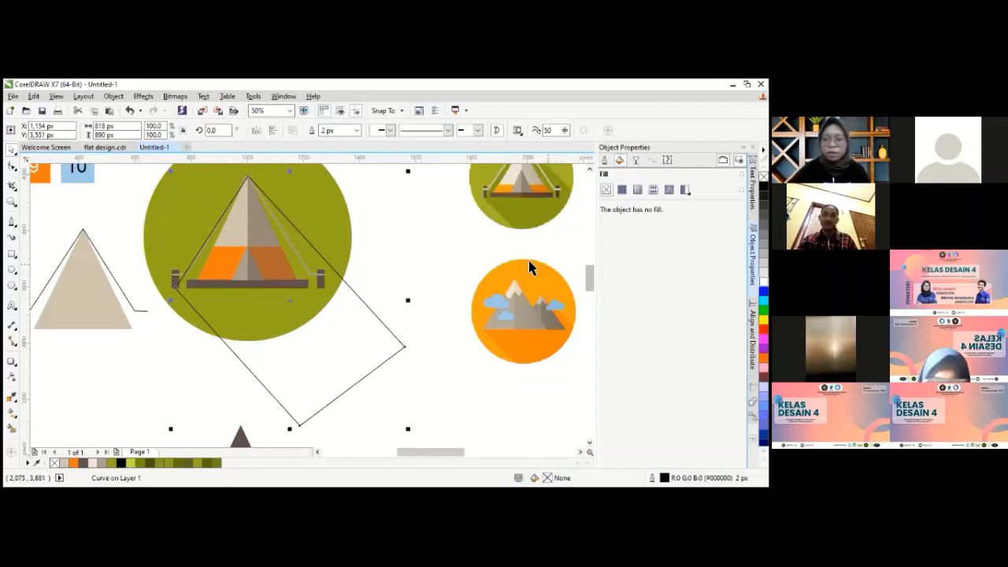
pyautogui.click(386, 238)
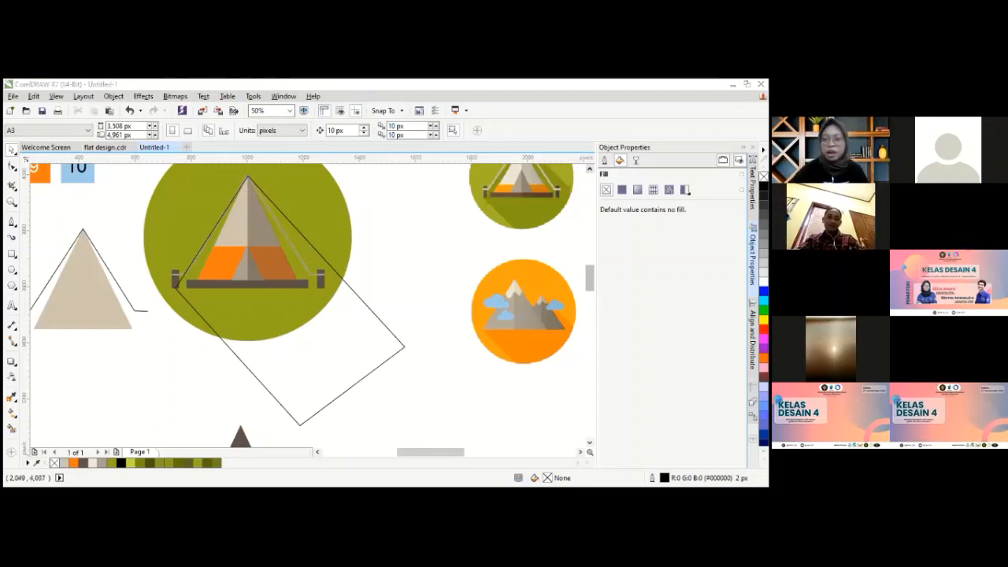
pyautogui.scroll(1, 311, 303)
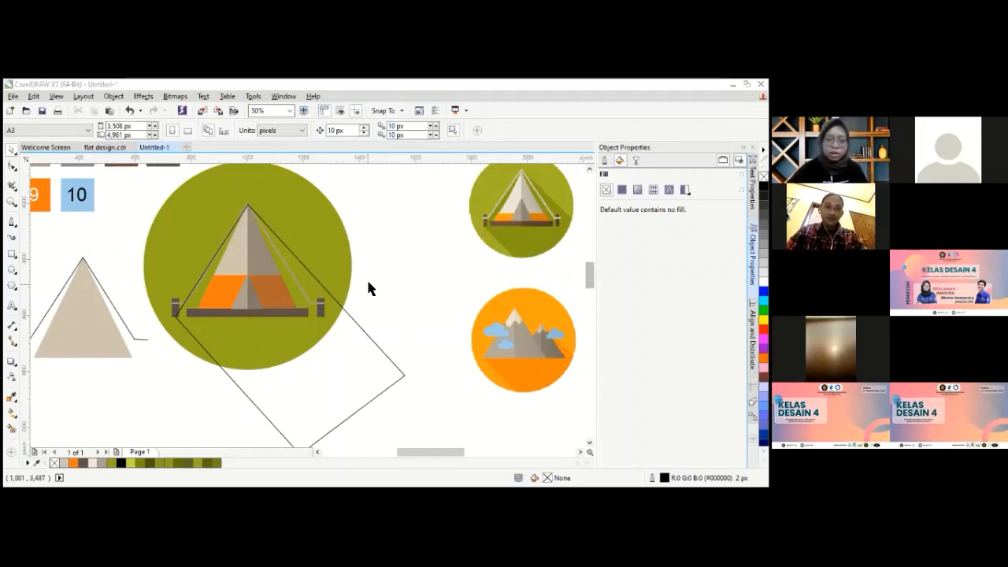
pyautogui.click(366, 333)
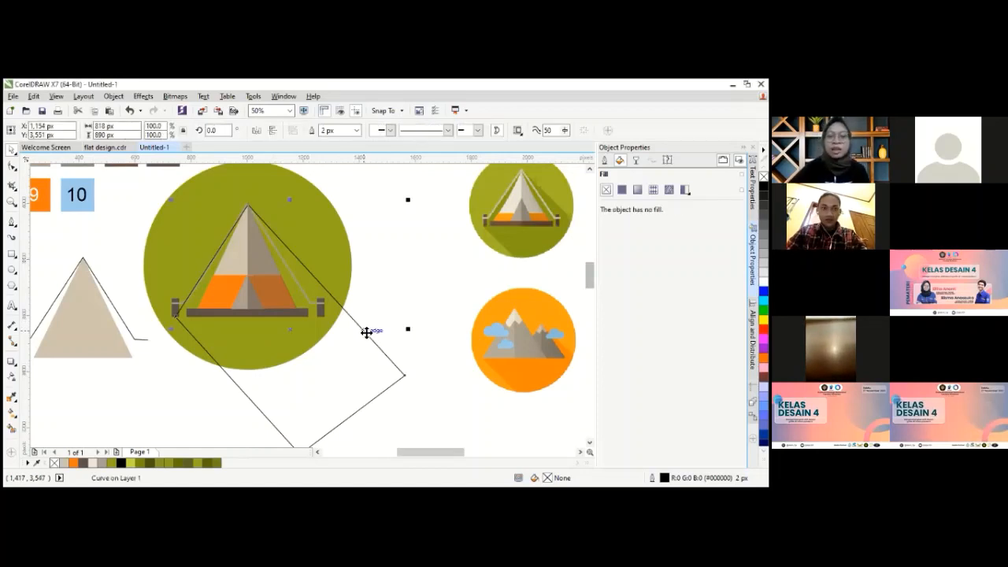
pyautogui.click(428, 239)
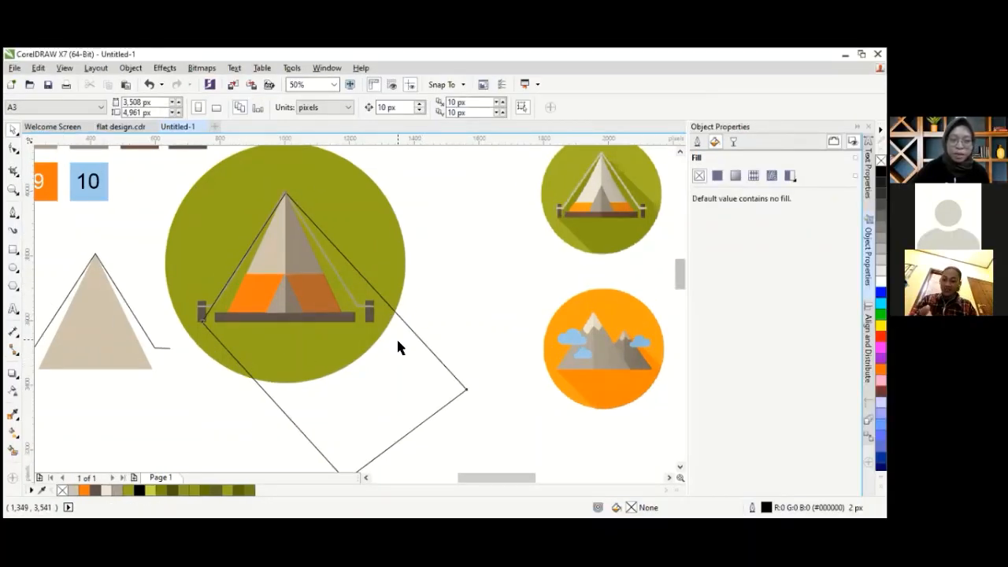
pyautogui.click(270, 215)
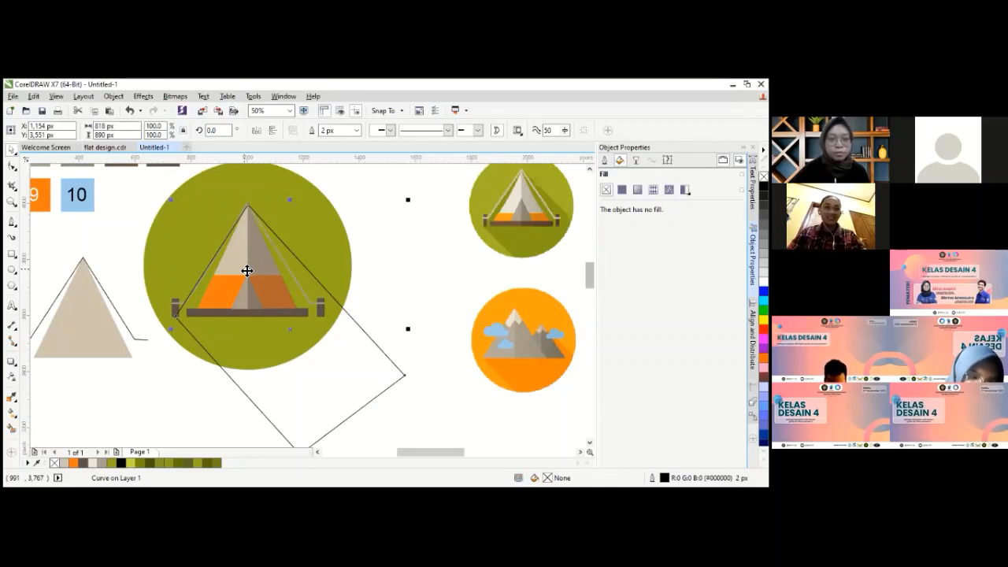
pyautogui.click(394, 321)
pyautogui.click(374, 335)
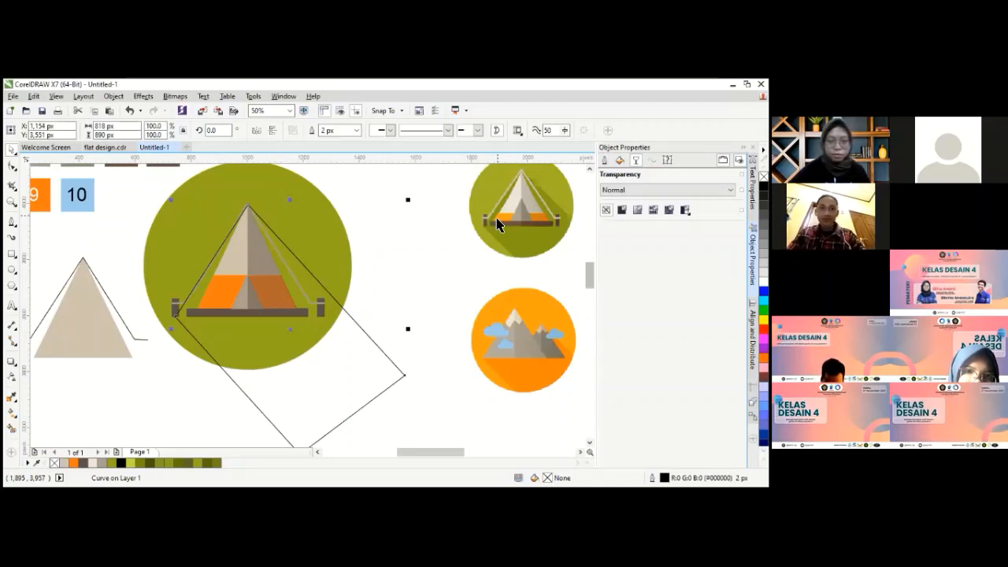
pyautogui.click(426, 218)
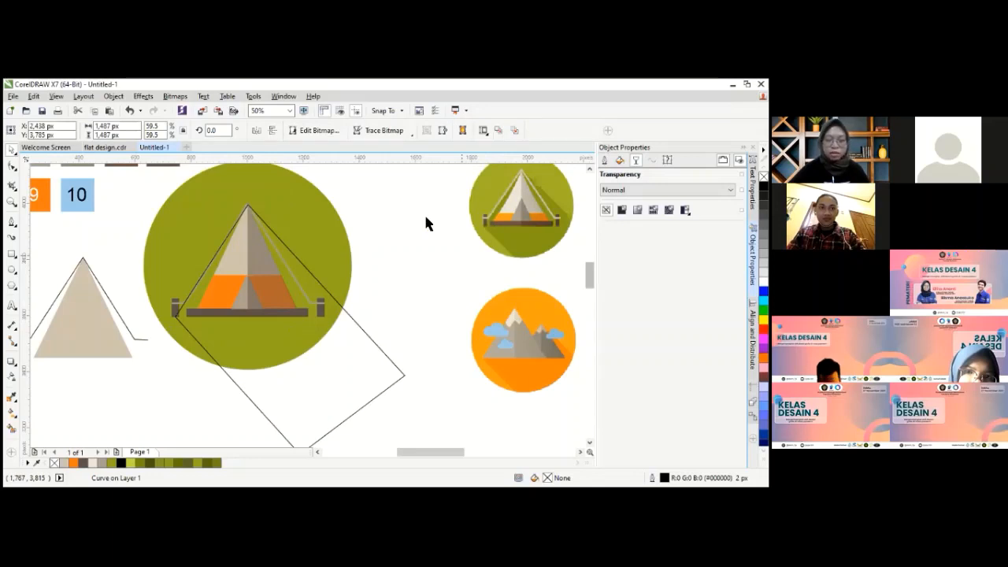
pyautogui.click(349, 314)
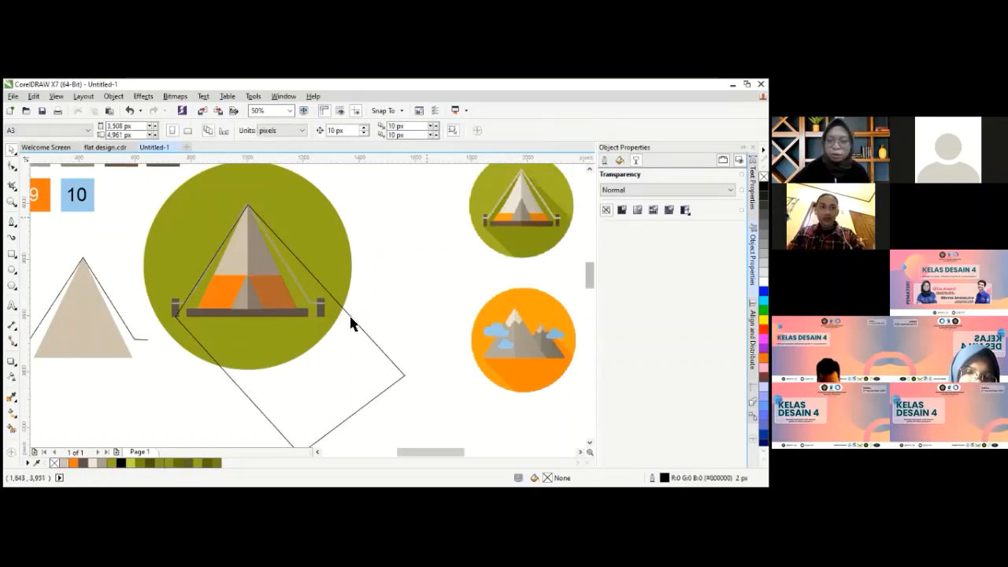
pyautogui.click(244, 392)
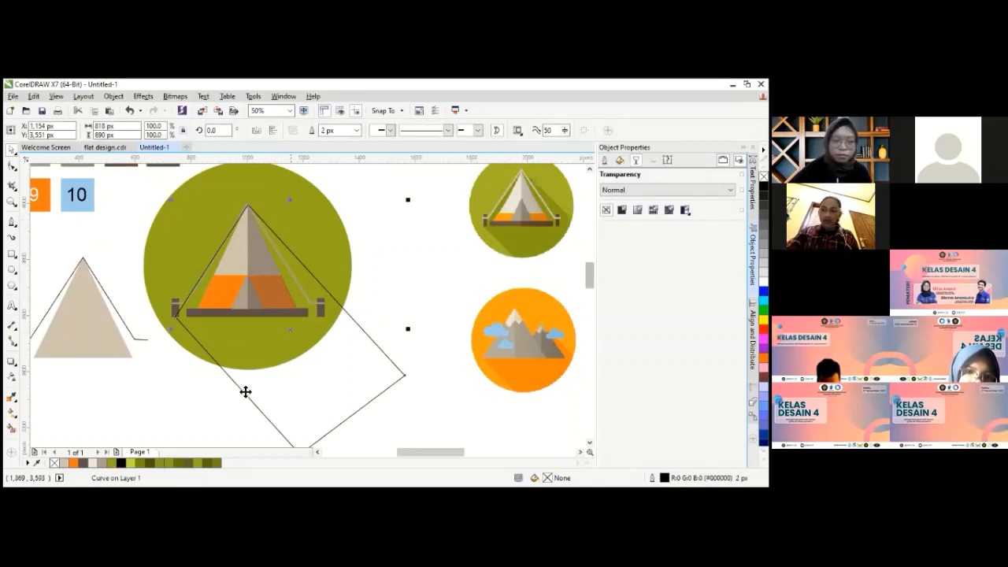
pyautogui.click(245, 392)
pyautogui.click(419, 218)
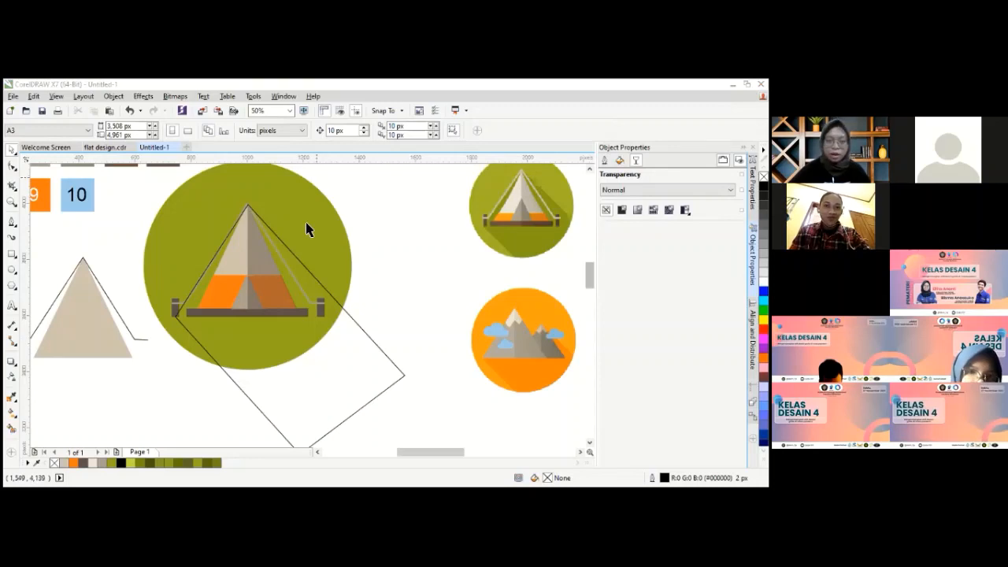
# - Fill the long-shadow outline with solid black and apply a uniform transparency of 50
pyautogui.click(347, 312)
pyautogui.moveTo(335, 367); pyautogui.dragTo(338, 368)
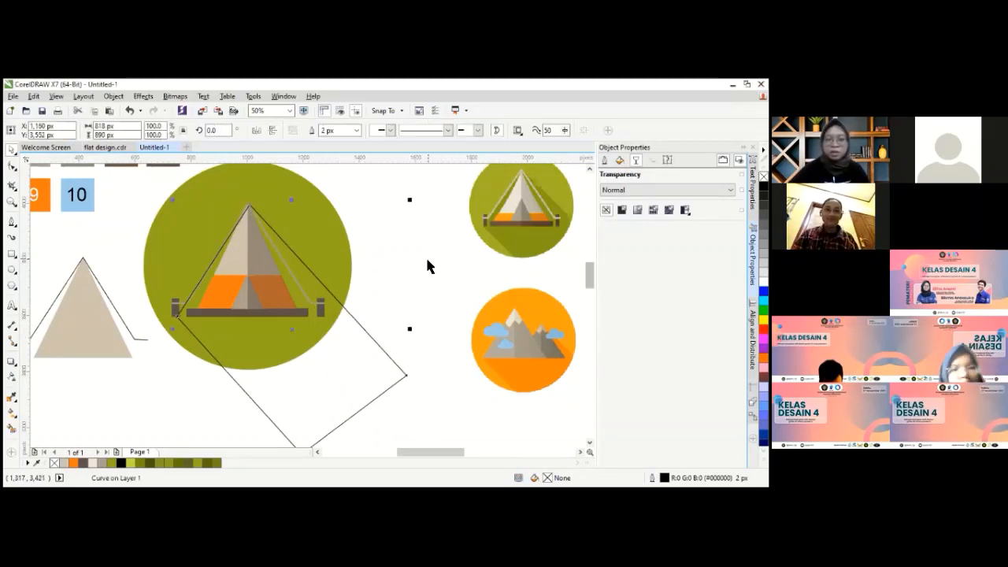
pyautogui.hotkey('ctrl', 'z')
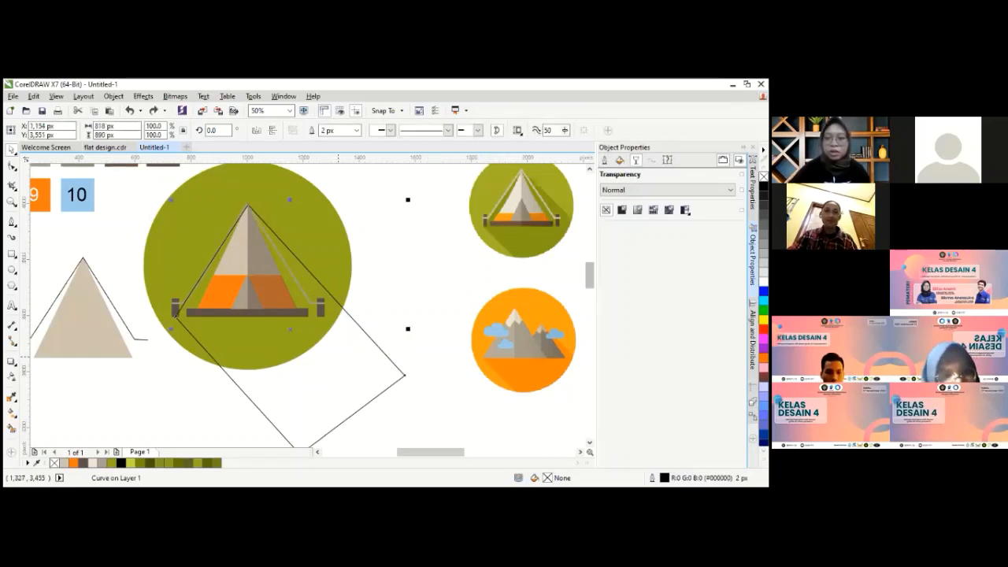
pyautogui.click(620, 159)
pyautogui.click(622, 190)
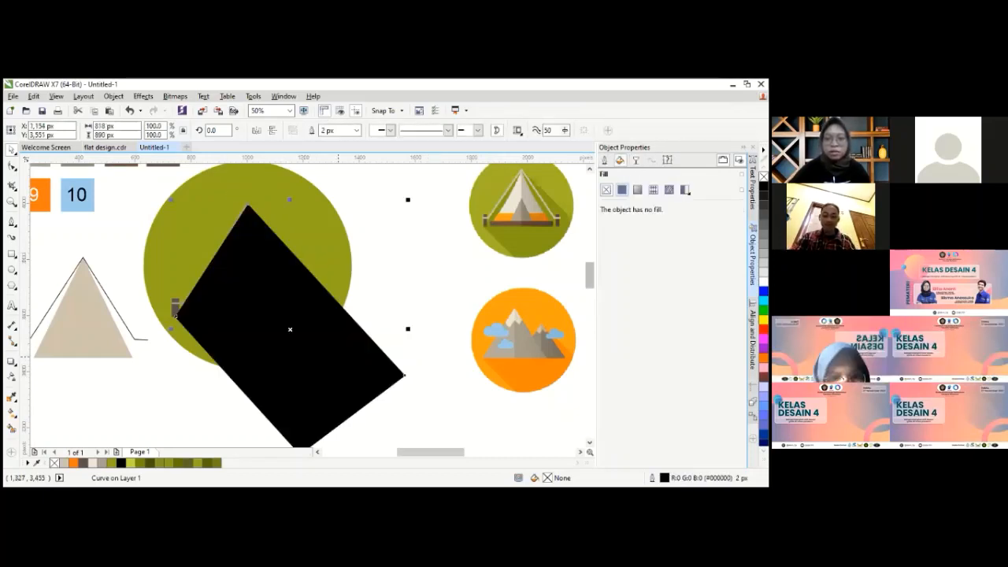
pyautogui.click(636, 160)
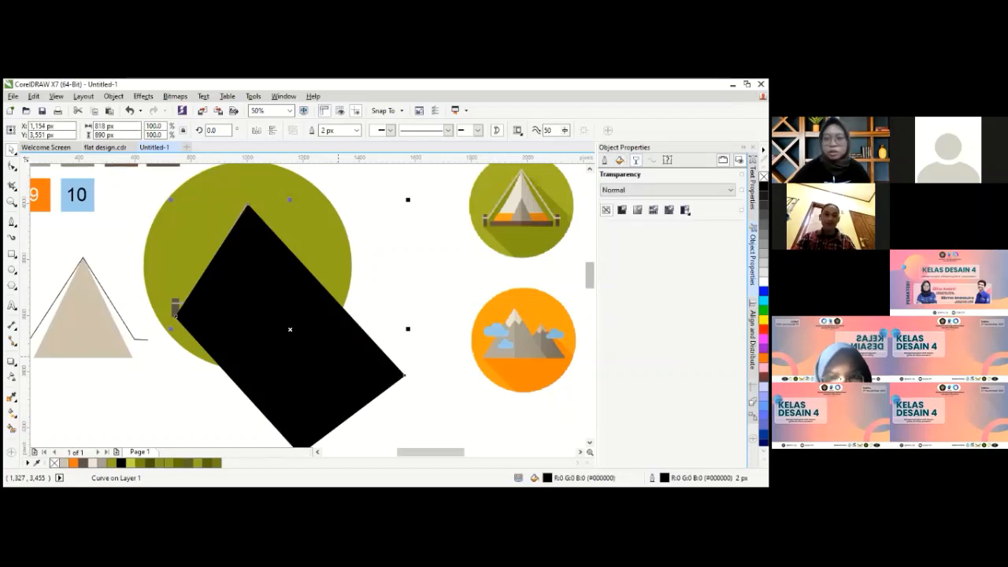
pyautogui.click(622, 209)
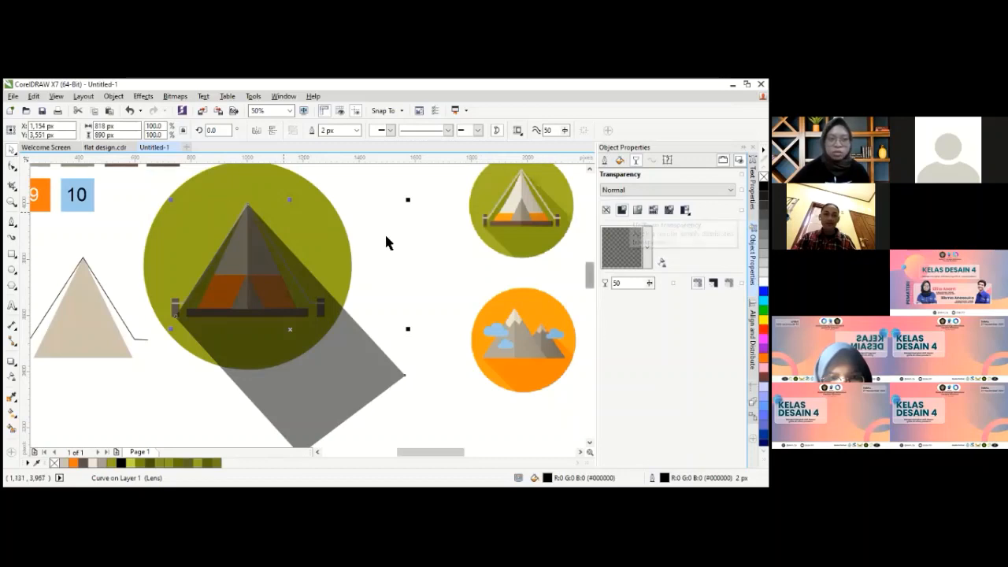
# - Reorder the transparent shadow to sit directly in front of the green circle, behind the tent
pyautogui.click(416, 285)
pyautogui.click(330, 372)
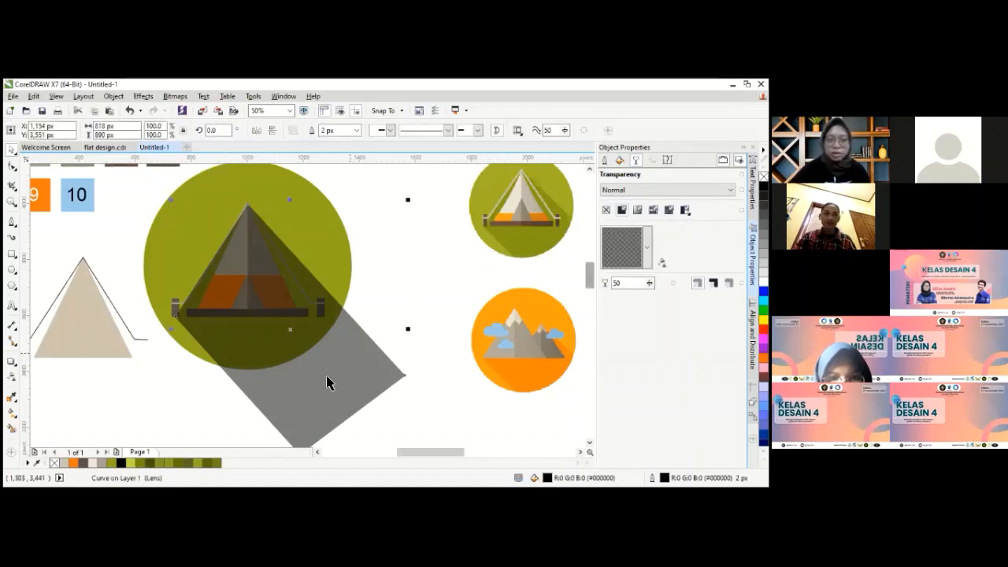
pyautogui.click(409, 279)
pyautogui.click(338, 357)
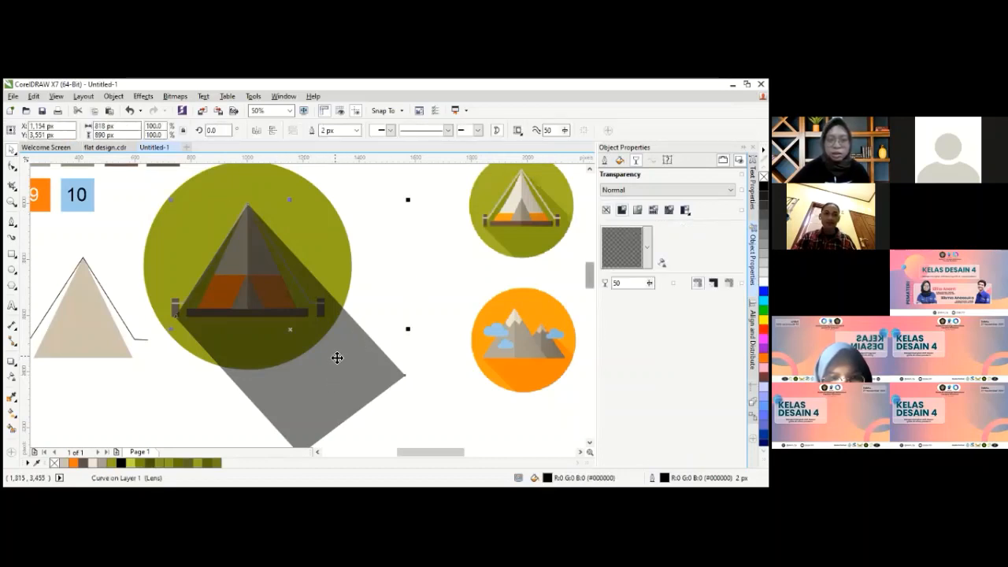
pyautogui.rightClick(381, 362)
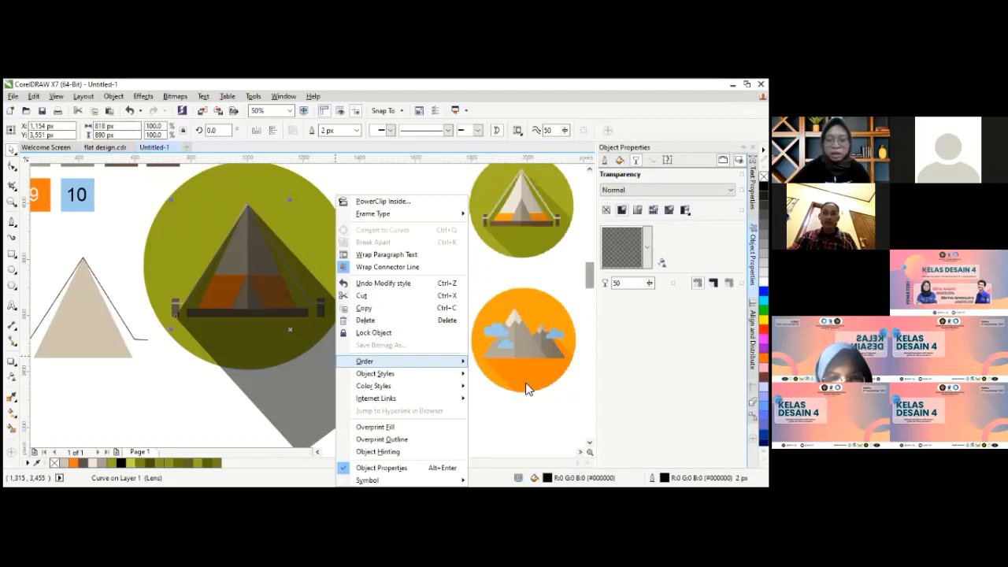
pyautogui.moveTo(428, 360)
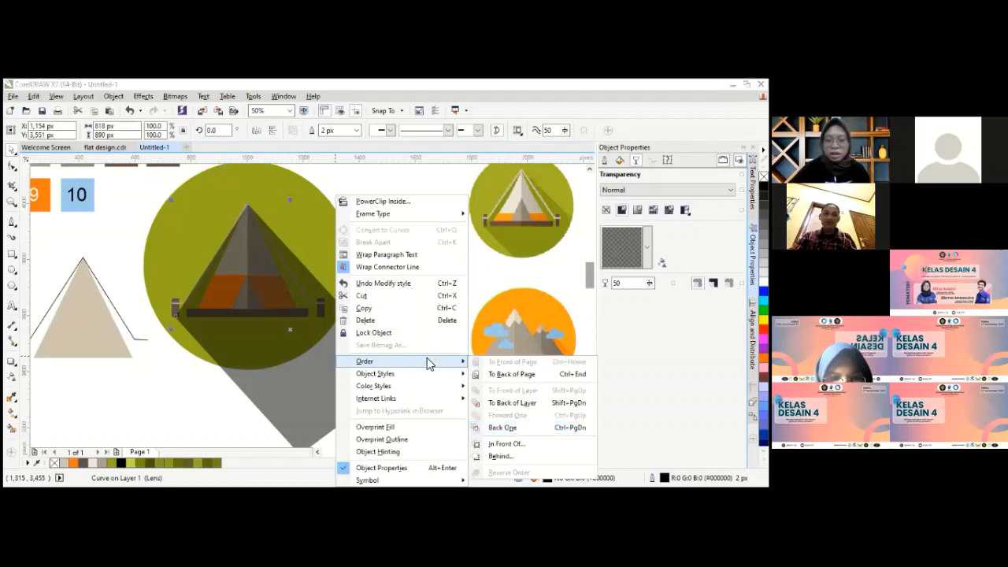
pyautogui.click(514, 444)
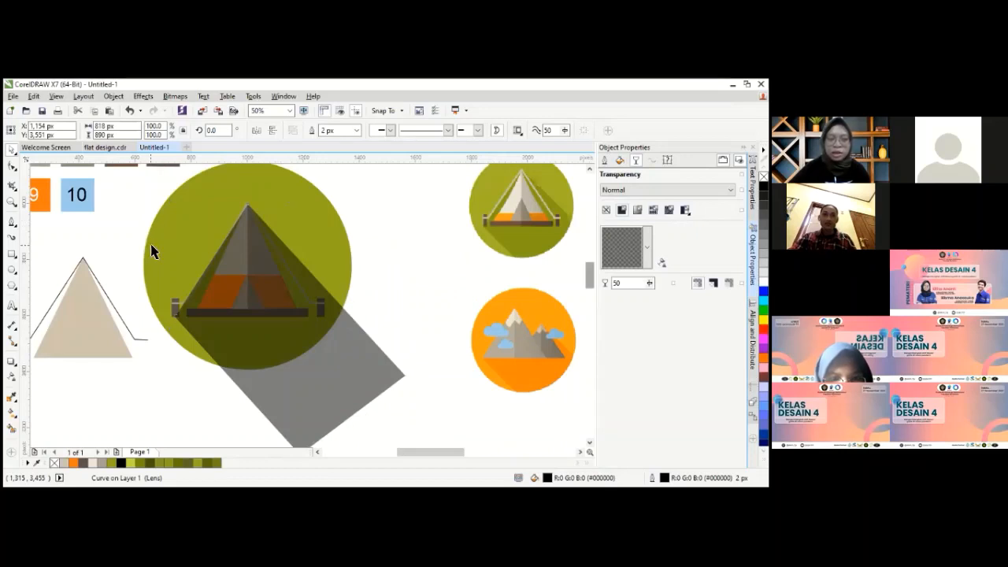
pyautogui.click(148, 250)
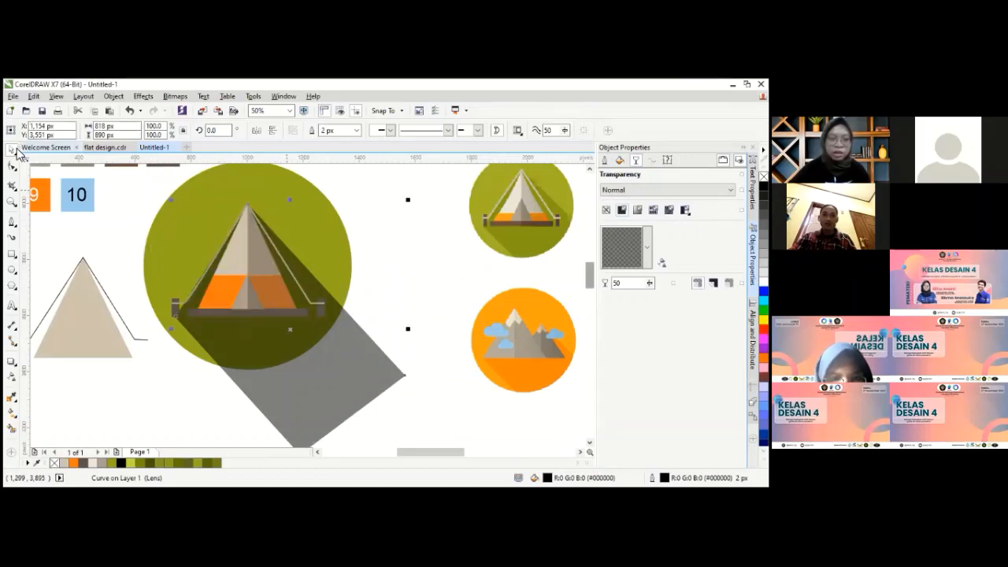
pyautogui.click(441, 258)
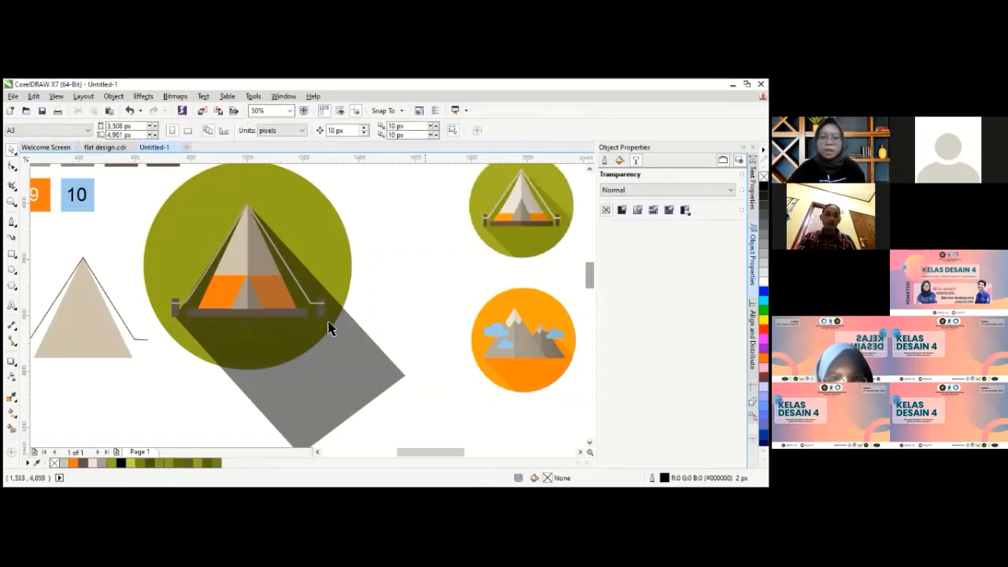
# - Intersect the green circle with the long shadow and move the original full-length shadow away from the icon
pyautogui.click(194, 187)
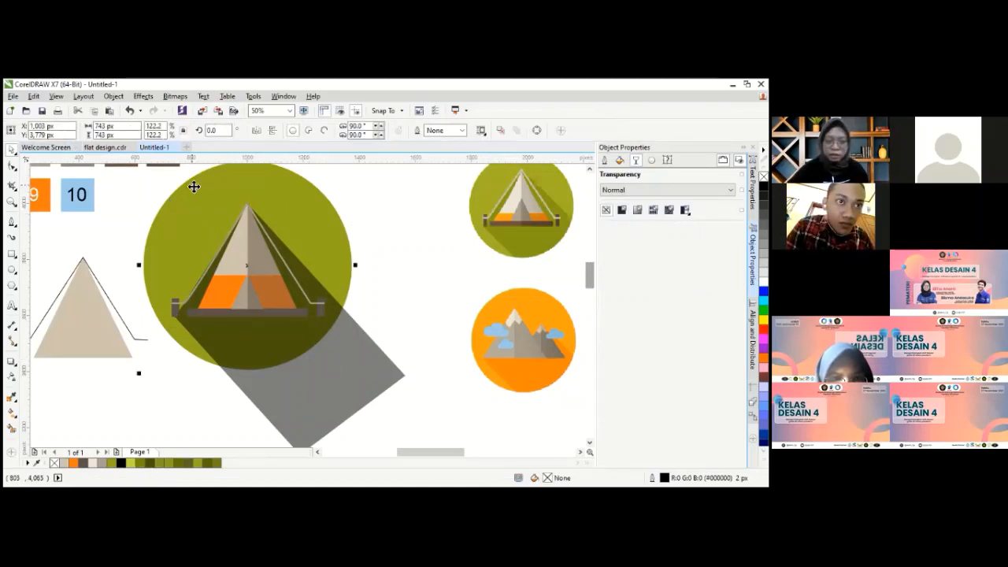
pyautogui.keyDown('shift'); pyautogui.click(376, 375); pyautogui.keyUp('shift')
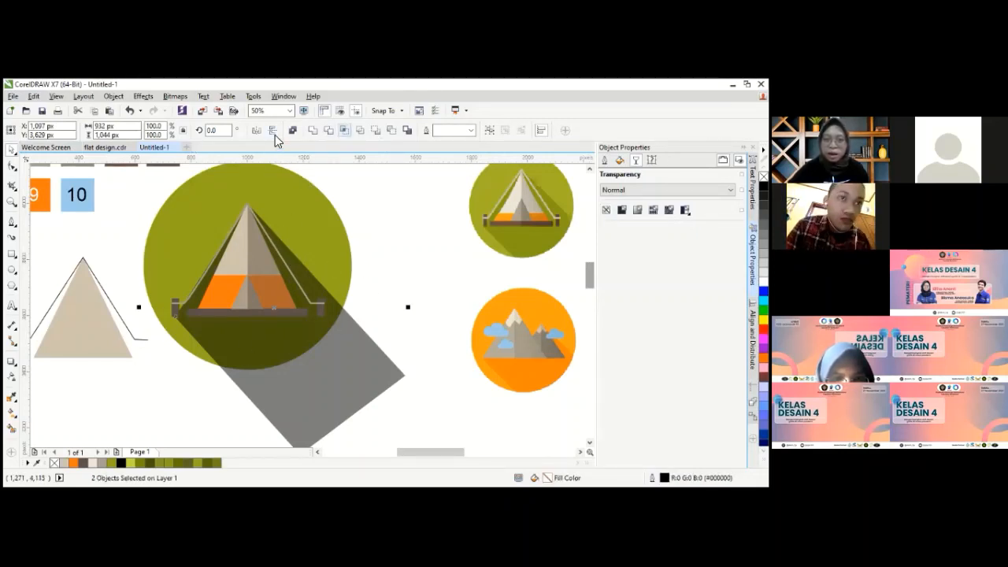
pyautogui.click(344, 130)
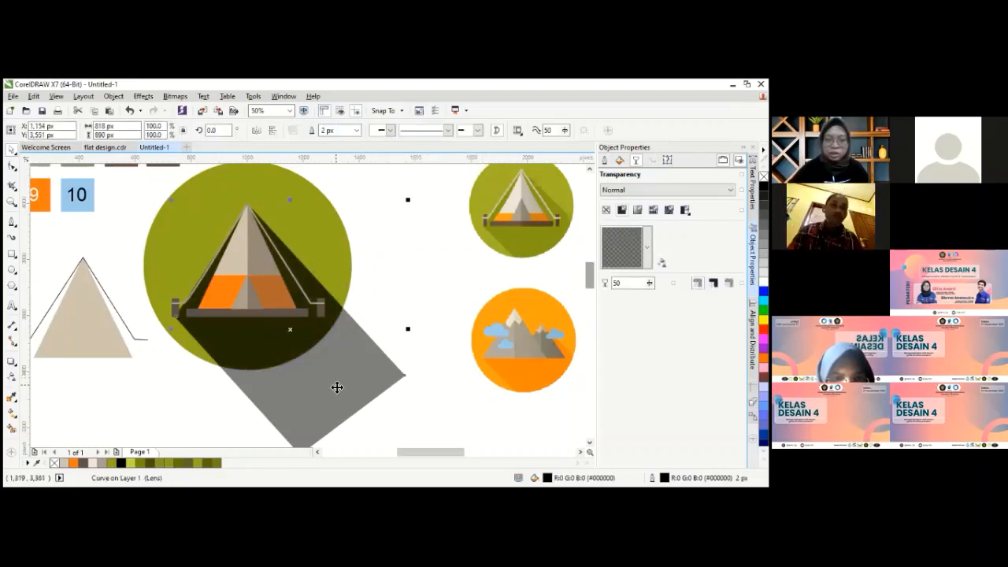
pyautogui.moveTo(337, 388); pyautogui.dragTo(530, 305)
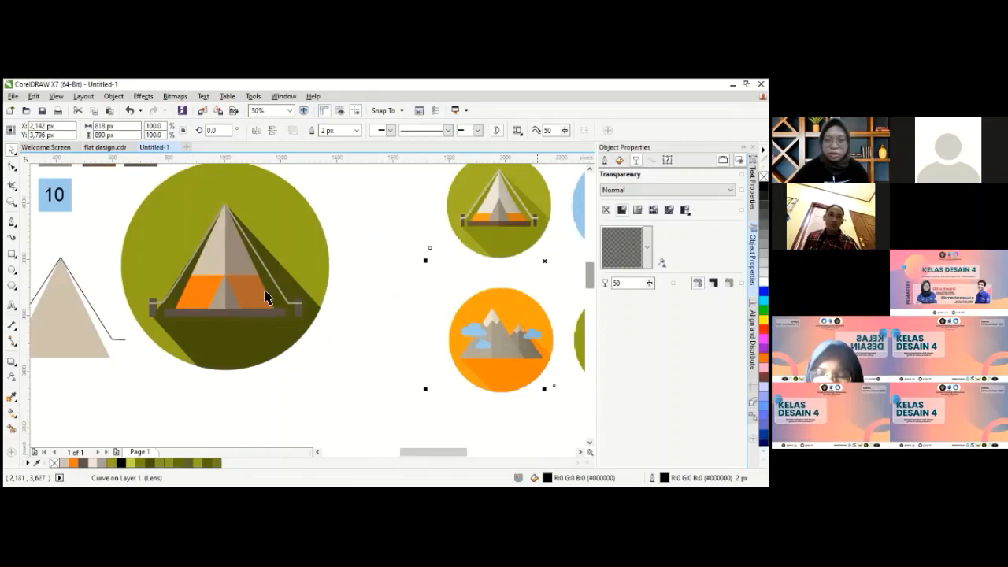
pyautogui.click(213, 338)
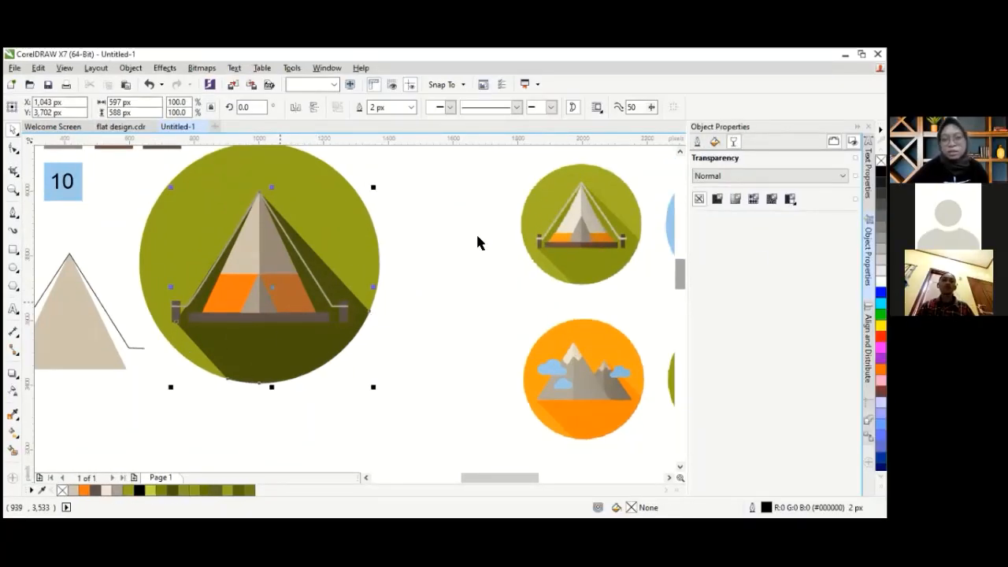
pyautogui.click(642, 166)
pyautogui.scroll(1, 334, 259)
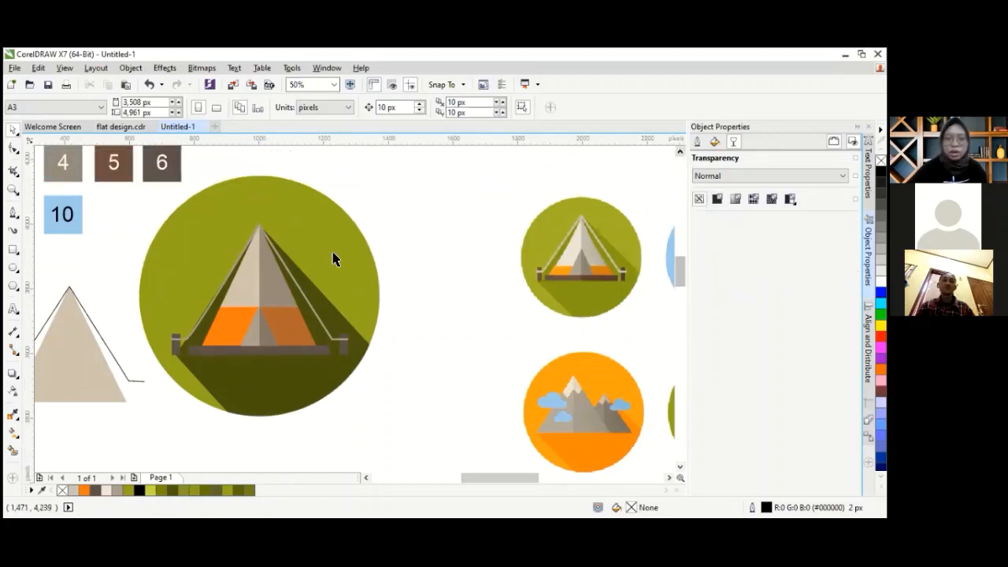
# - Change the clipped shadow's fill colour to dark grey #575757
pyautogui.click(326, 367)
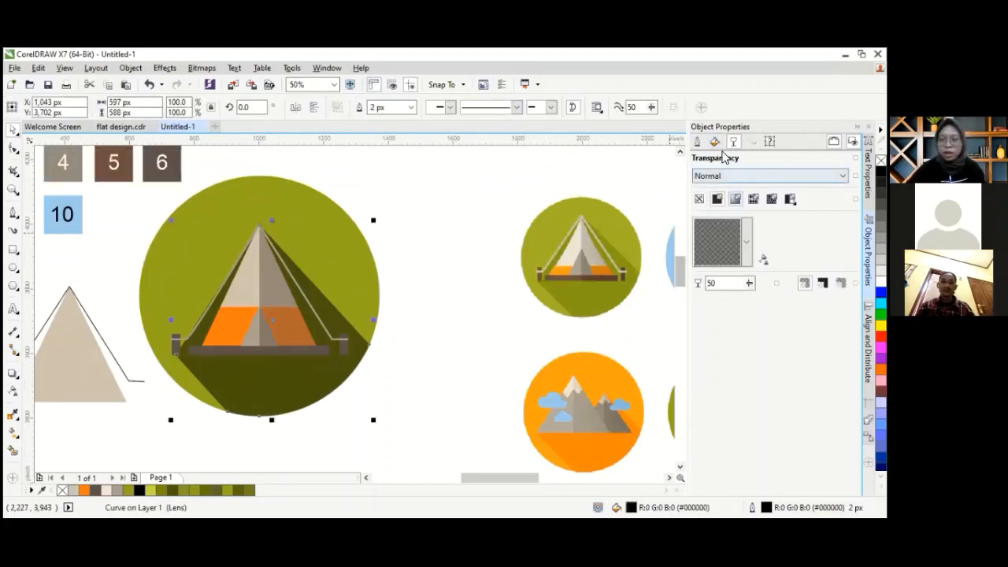
pyautogui.click(714, 141)
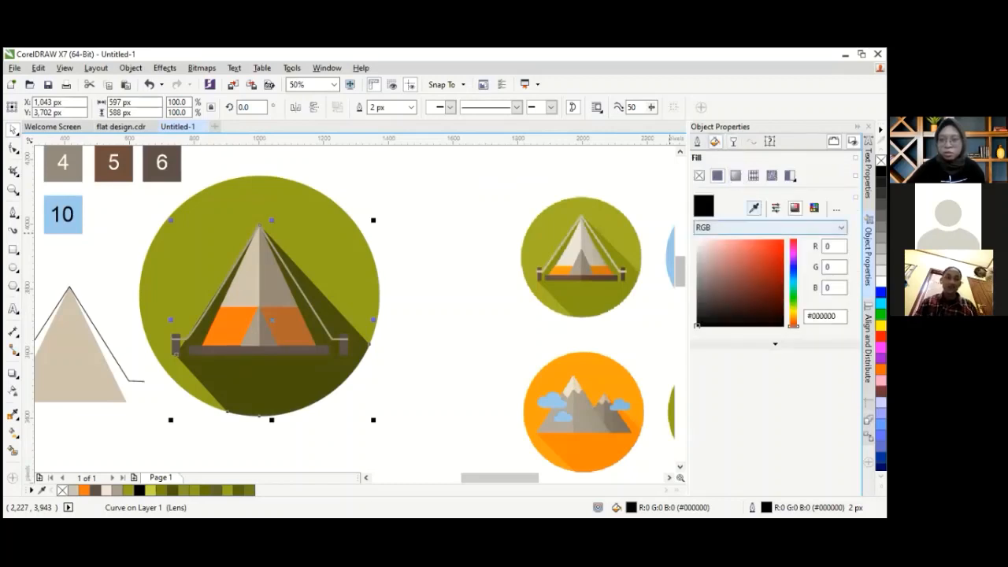
pyautogui.click(702, 275)
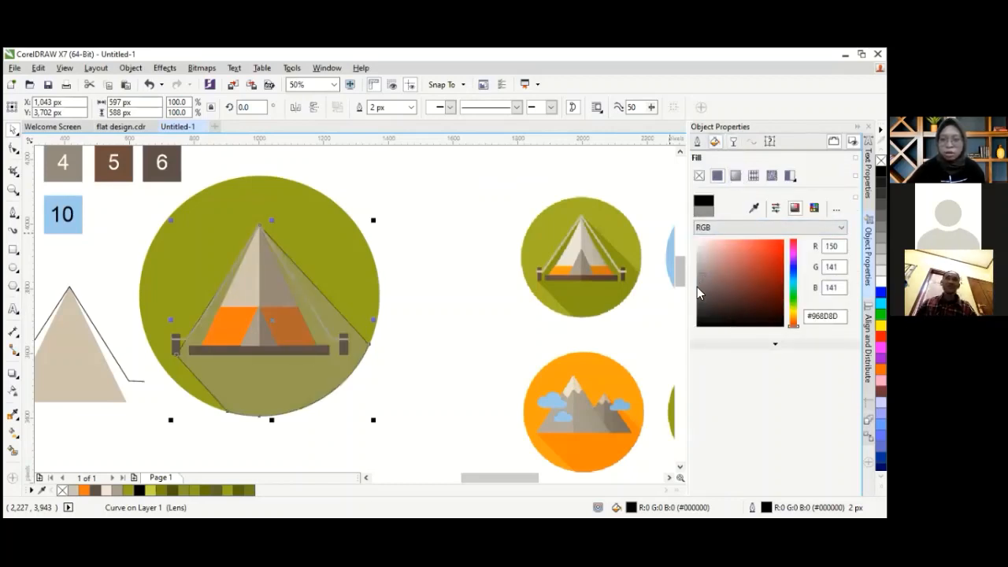
pyautogui.click(697, 297)
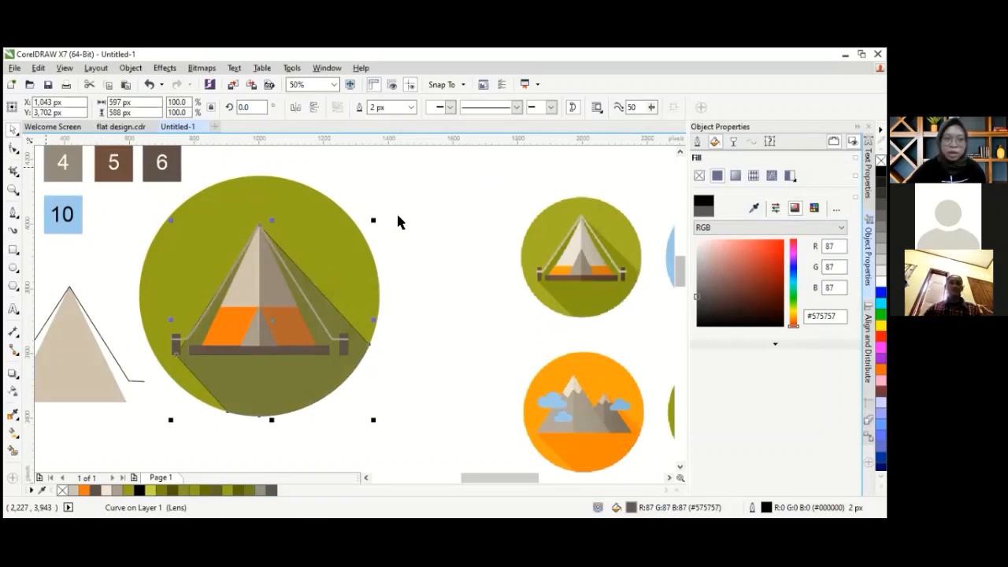
# - Remove the outline from the clipped shadow inside the green circle
pyautogui.click(697, 141)
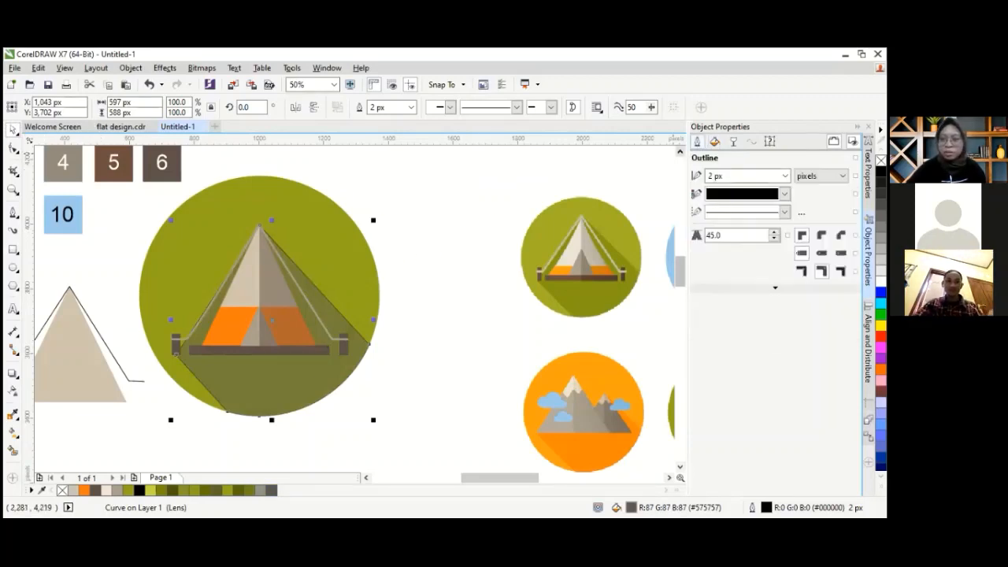
pyautogui.click(784, 175)
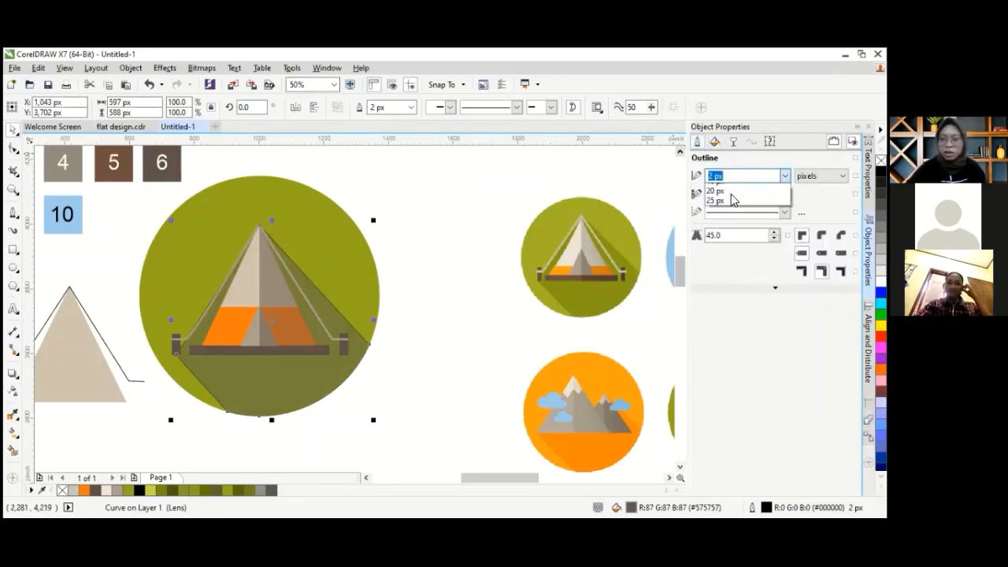
pyautogui.click(730, 191)
pyautogui.click(452, 186)
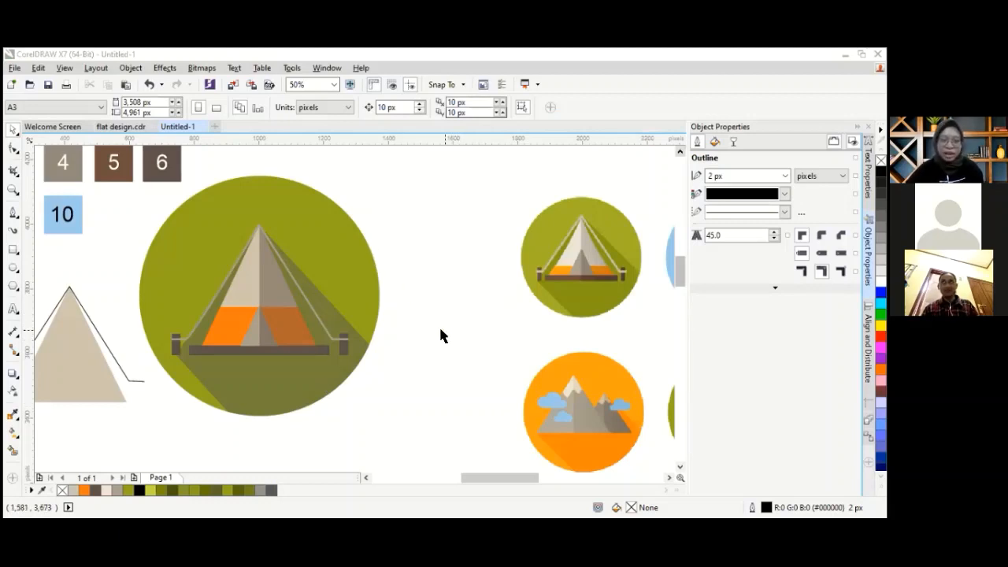
pyautogui.scroll(-1, 441, 329)
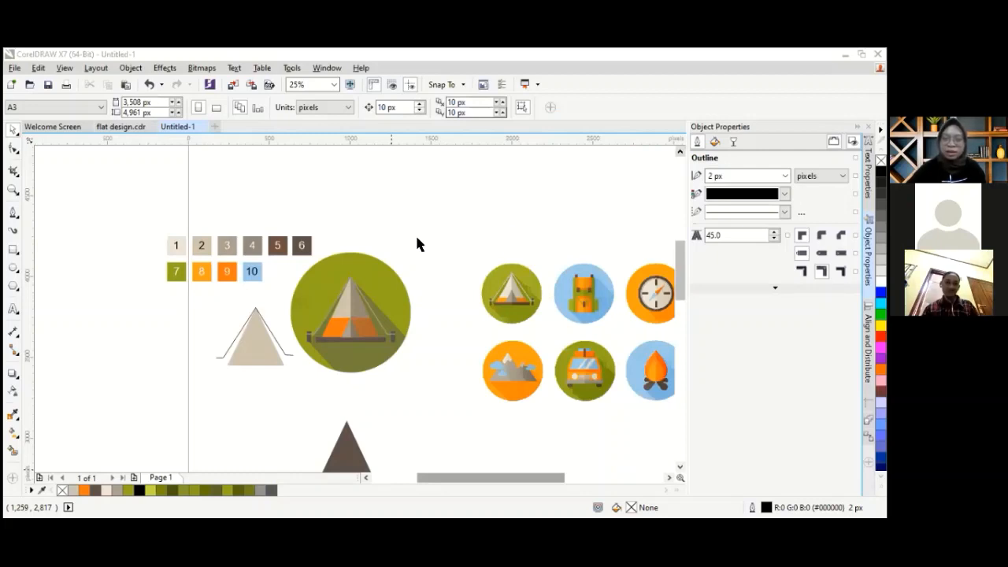
pyautogui.hscroll(3, 535, 220)
pyautogui.scroll(1, 379, 323)
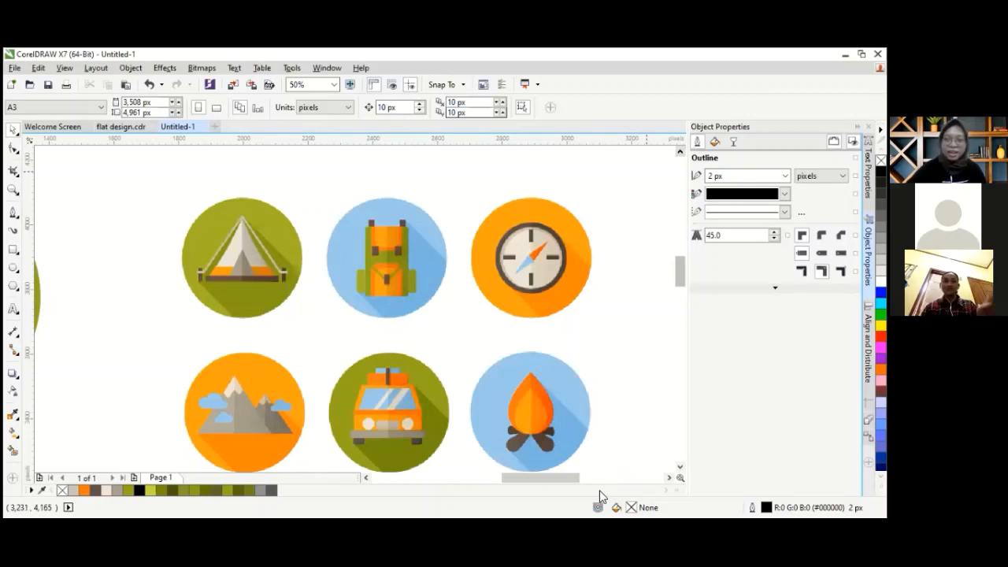
pyautogui.hotkey('ctrl', 'a')
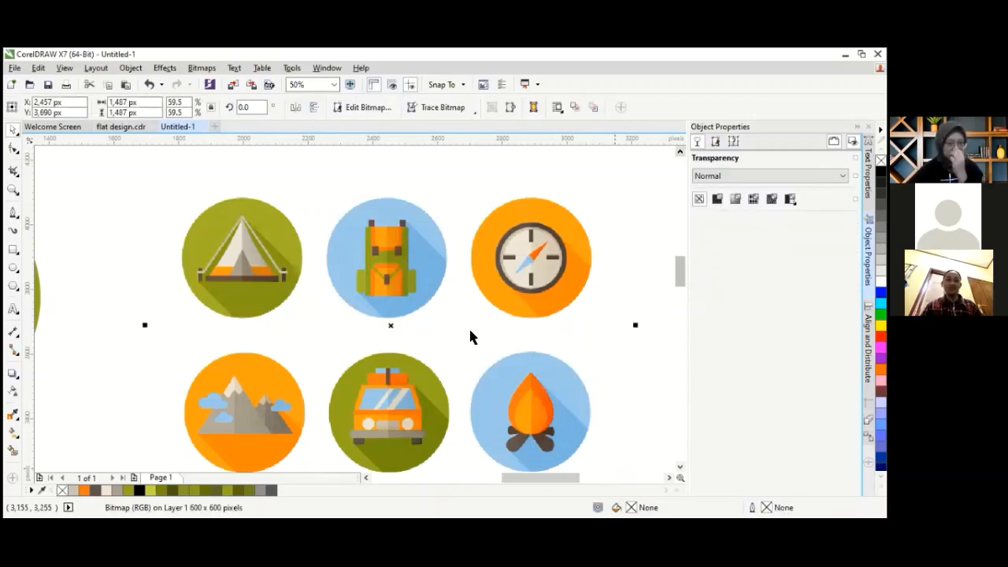
pyautogui.press('Escape')
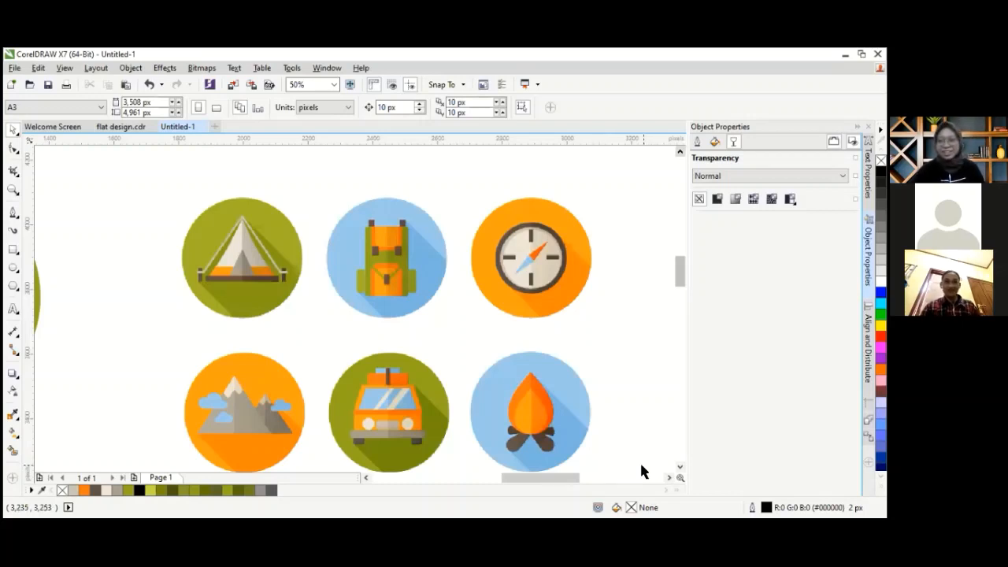
# - Paste the copied sneaker photo into the drawing and place it beside the dark tent silhouette, below the reference icons
pyautogui.hotkey('alt', 'Tab')
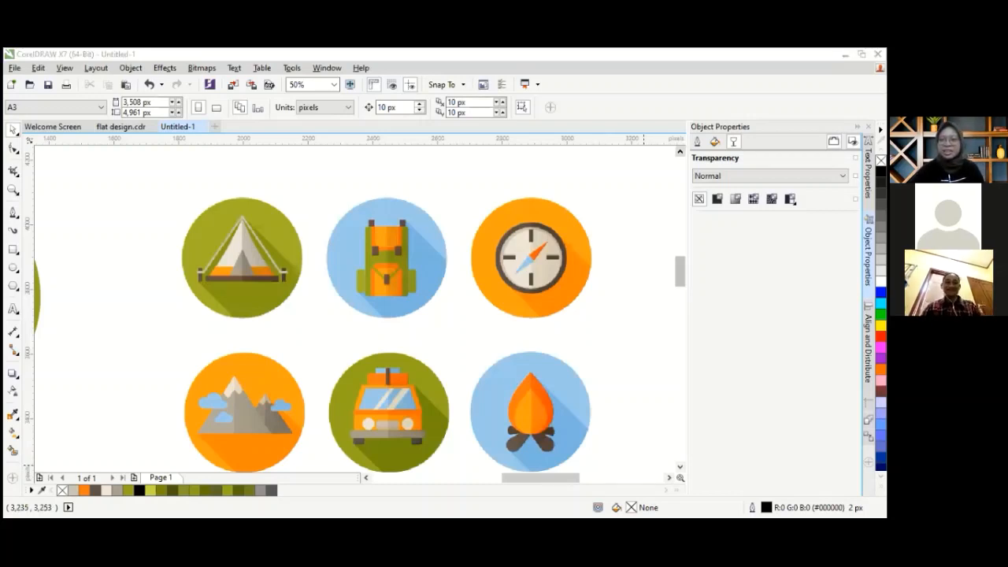
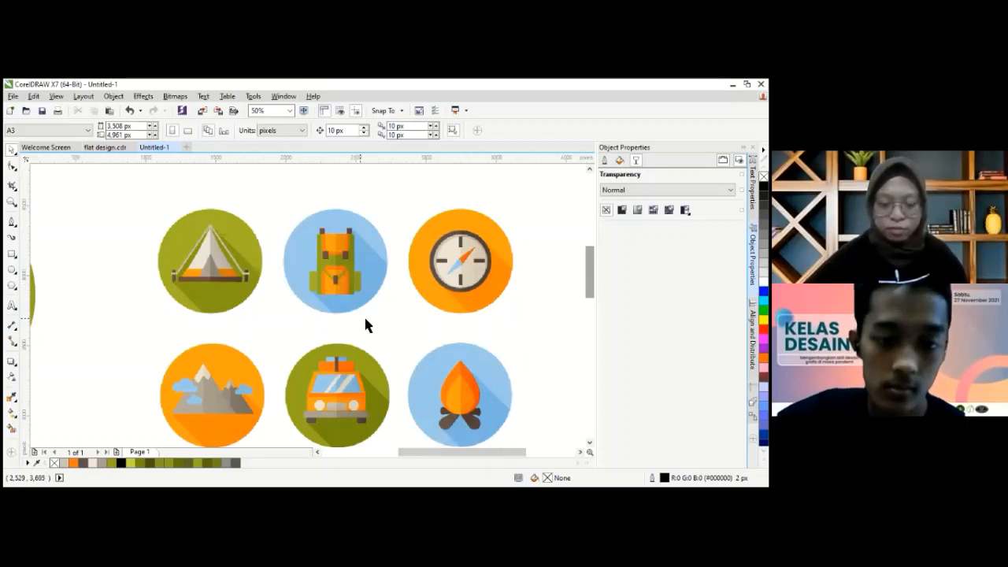
pyautogui.scroll(-2, 364, 315)
pyautogui.scroll(-2, 292, 260)
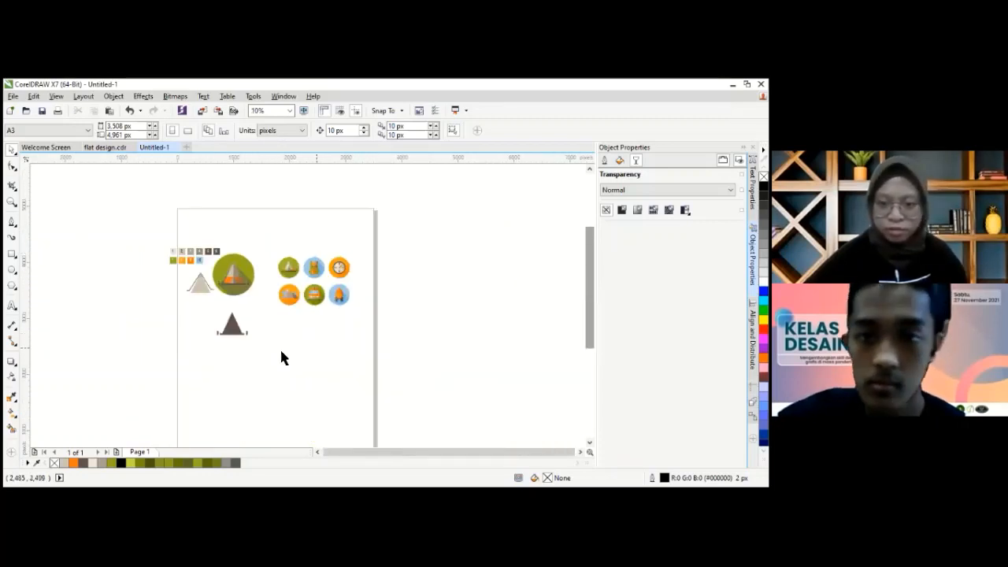
pyautogui.scroll(4, 272, 348)
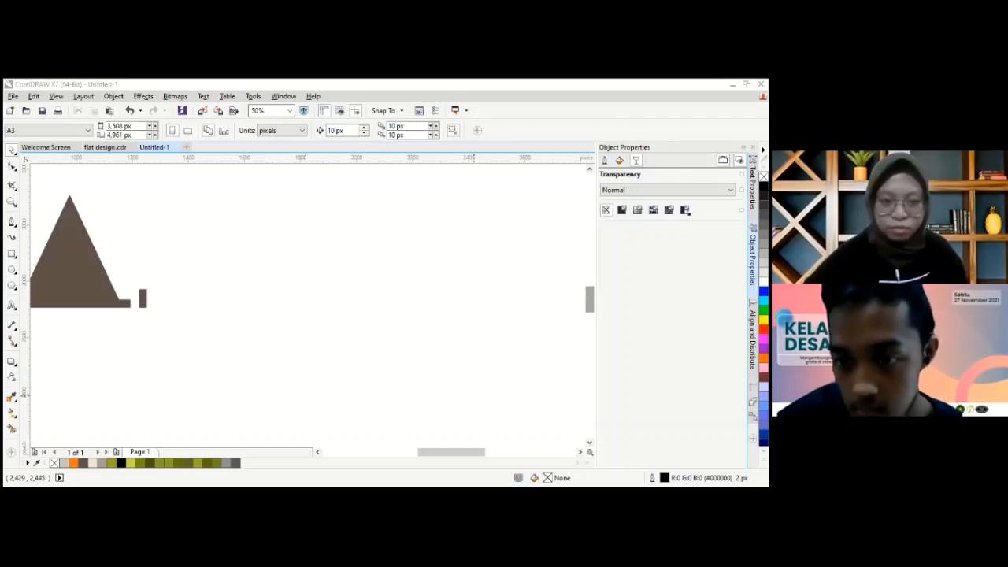
pyautogui.hotkey('alt', 'Tab')
pyautogui.hotkey('ctrl', 'v')
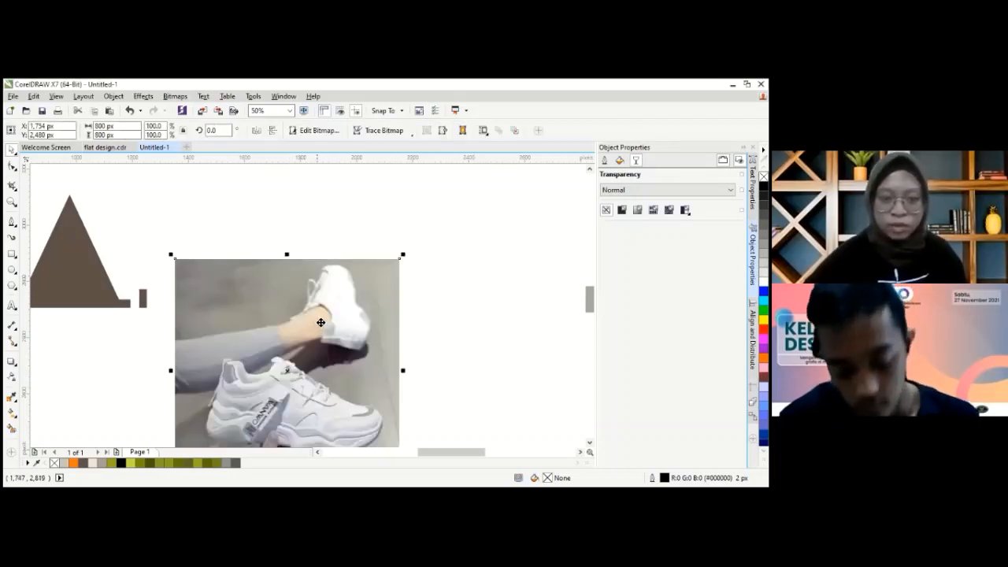
pyautogui.moveTo(273, 380); pyautogui.dragTo(332, 308)
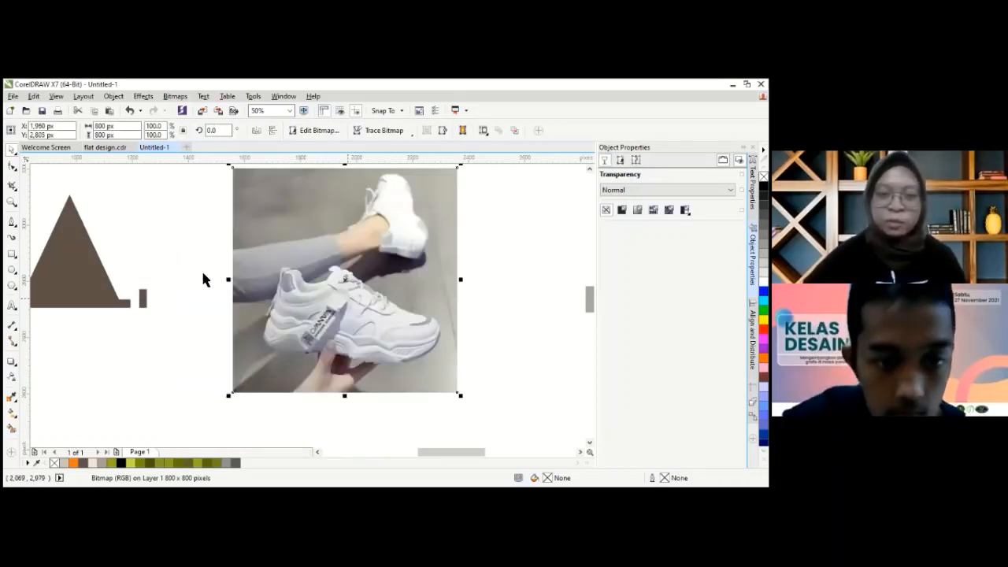
pyautogui.press('Escape')
# - Trace the underside of the sneaker's sole from heel to toe with straight Pen tool segments
pyautogui.scroll(2, 337, 346)
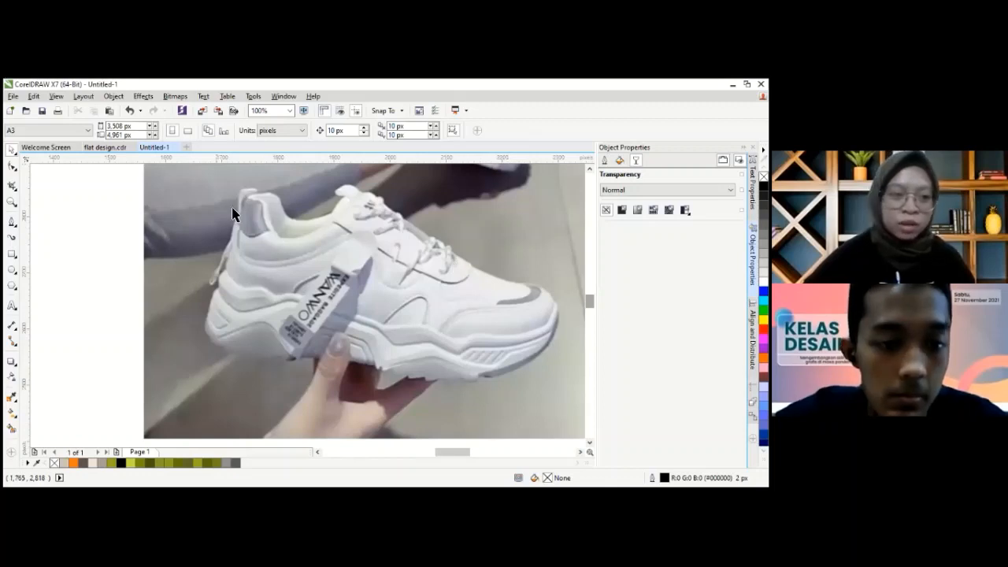
pyautogui.click(12, 224)
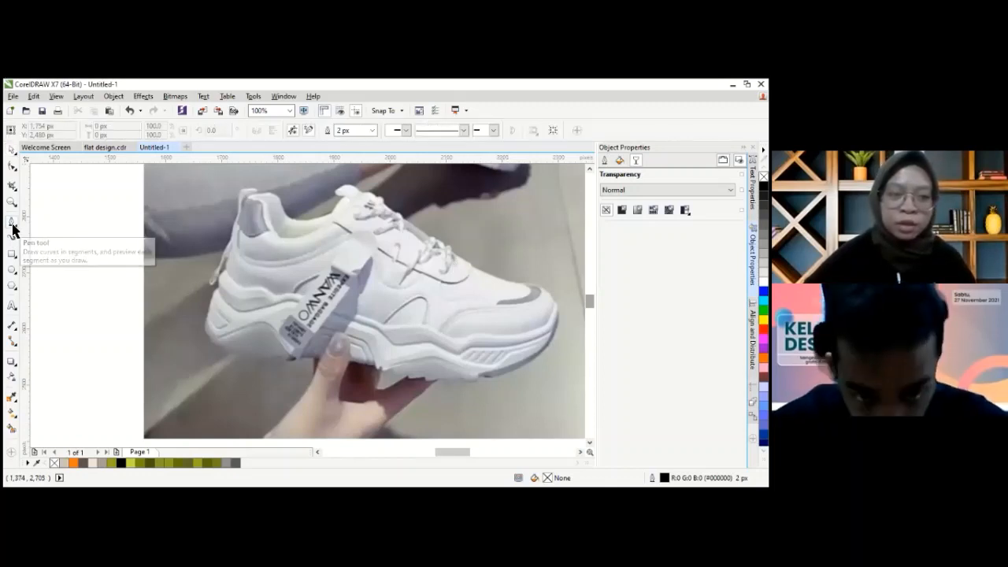
pyautogui.click(206, 333)
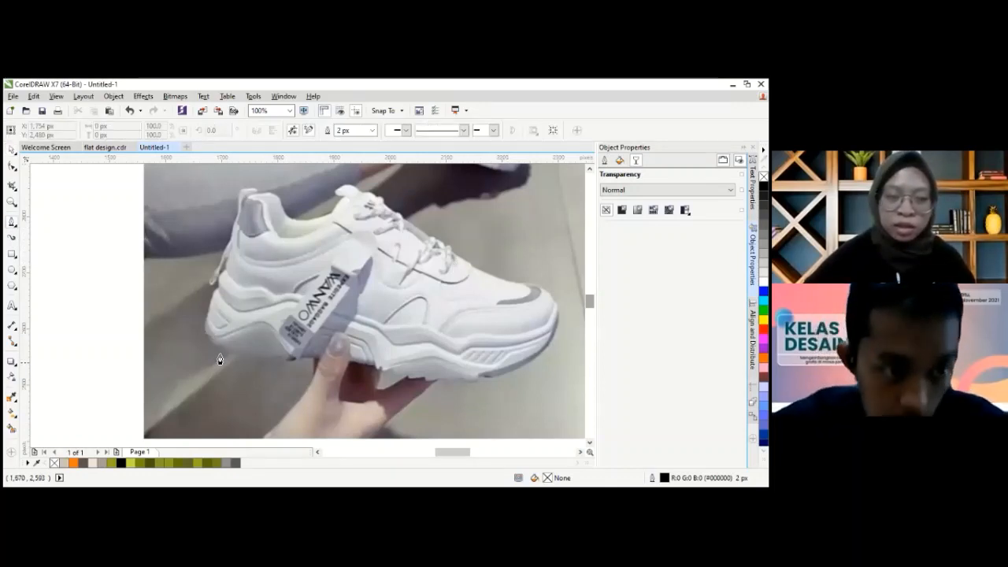
pyautogui.click(297, 362)
pyautogui.click(386, 367)
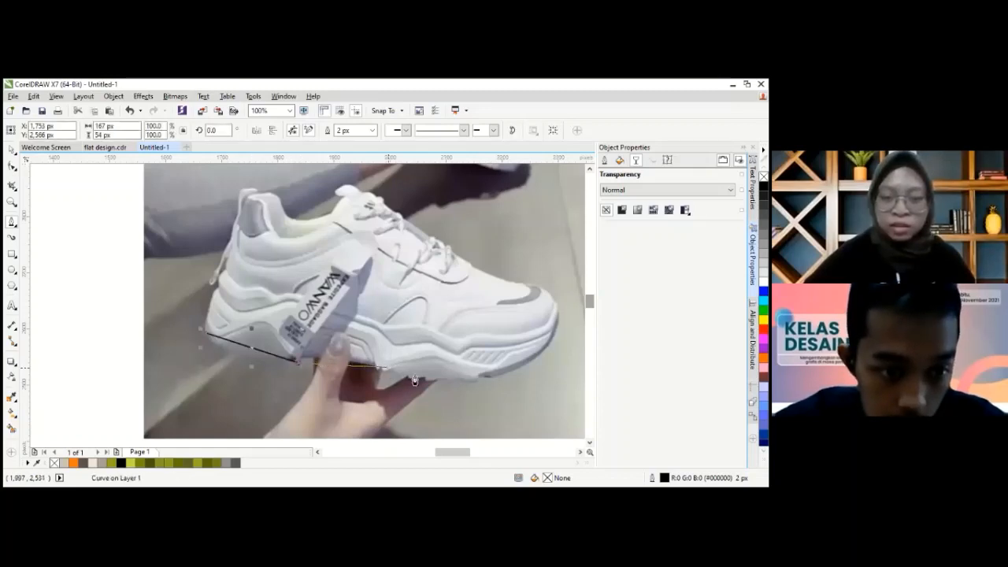
pyautogui.click(530, 362)
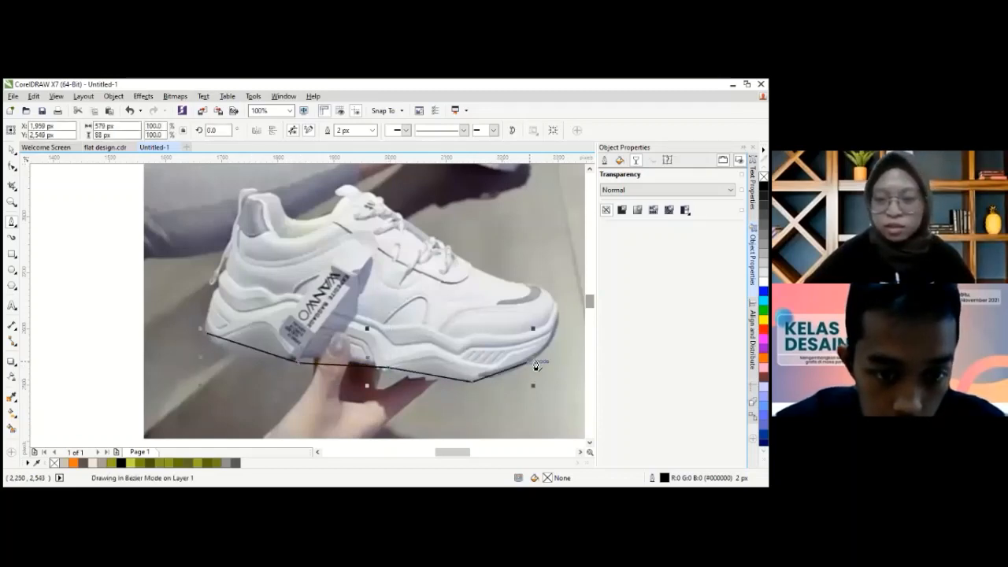
pyautogui.press('space')
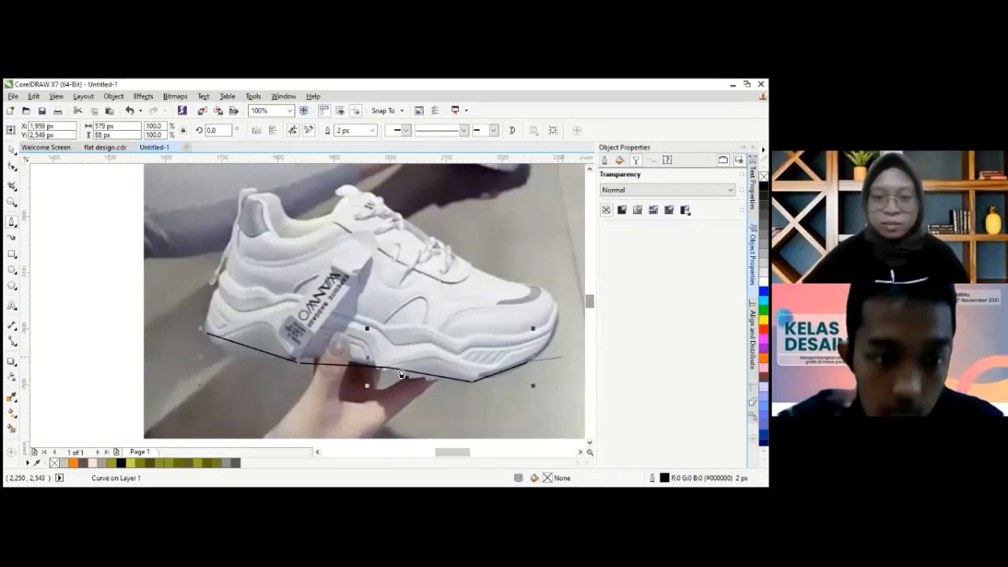
# - Continue the Pen outline over the toe, laces, collar and heel of the sneaker and close it at the starting point
pyautogui.scroll(-2, 421, 353)
pyautogui.click(436, 331)
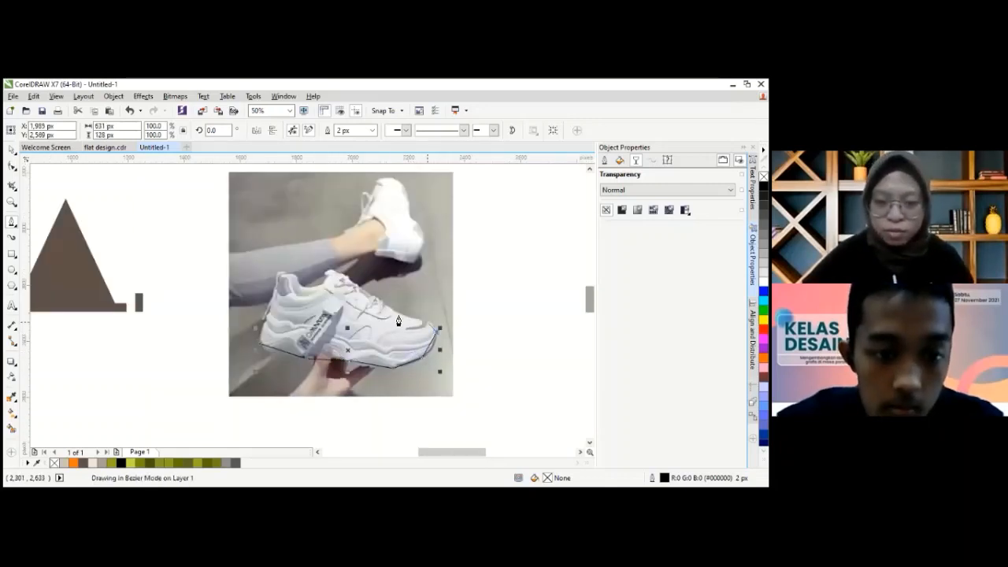
pyautogui.click(397, 312)
pyautogui.click(371, 295)
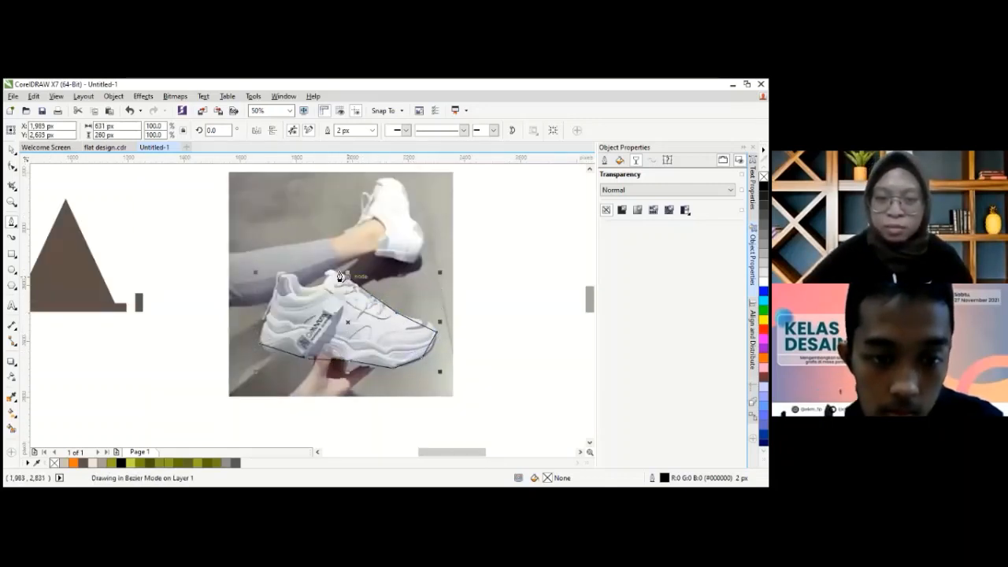
pyautogui.click(326, 271)
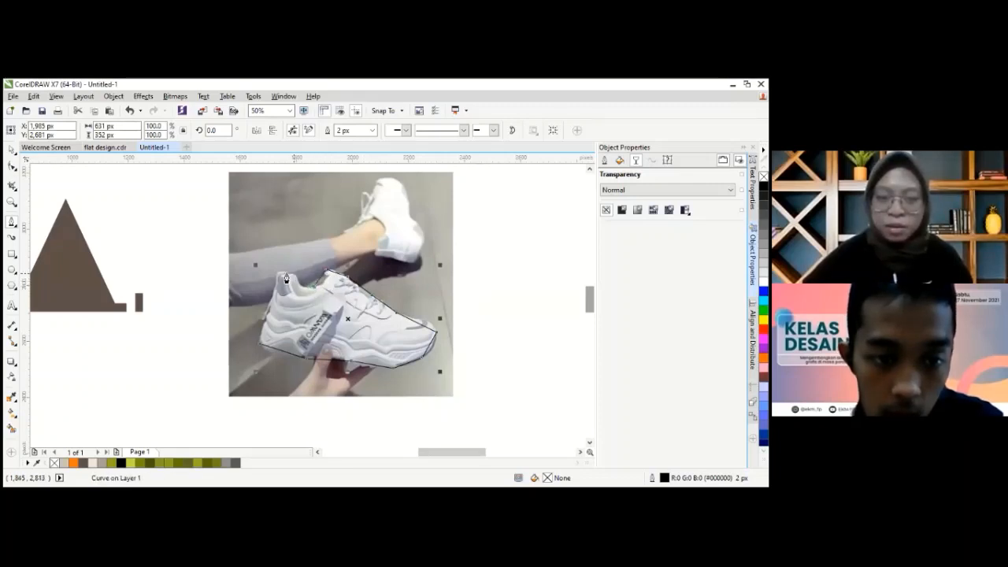
pyautogui.click(285, 275)
pyautogui.click(271, 305)
pyautogui.click(259, 349)
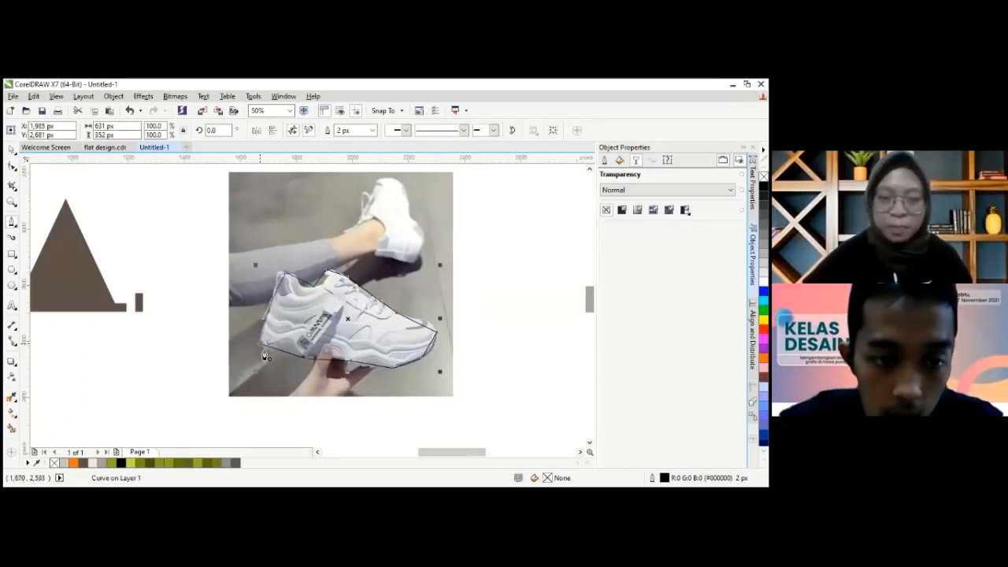
pyautogui.click(11, 152)
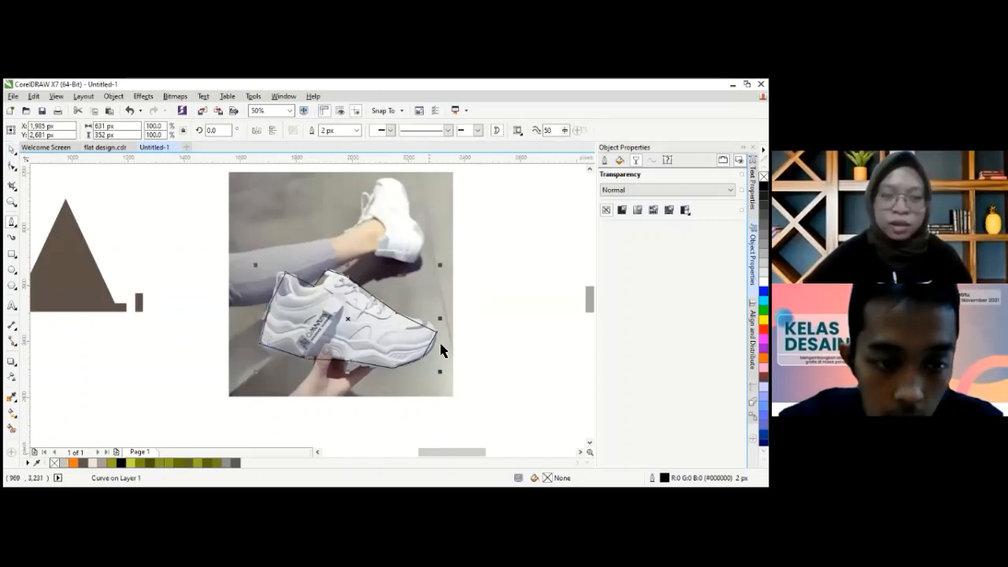
# - Bend the straight segments along the heel and underside of the sneaker outline into curves following the sole
pyautogui.scroll(2, 400, 261)
pyautogui.scroll(1, 360, 243)
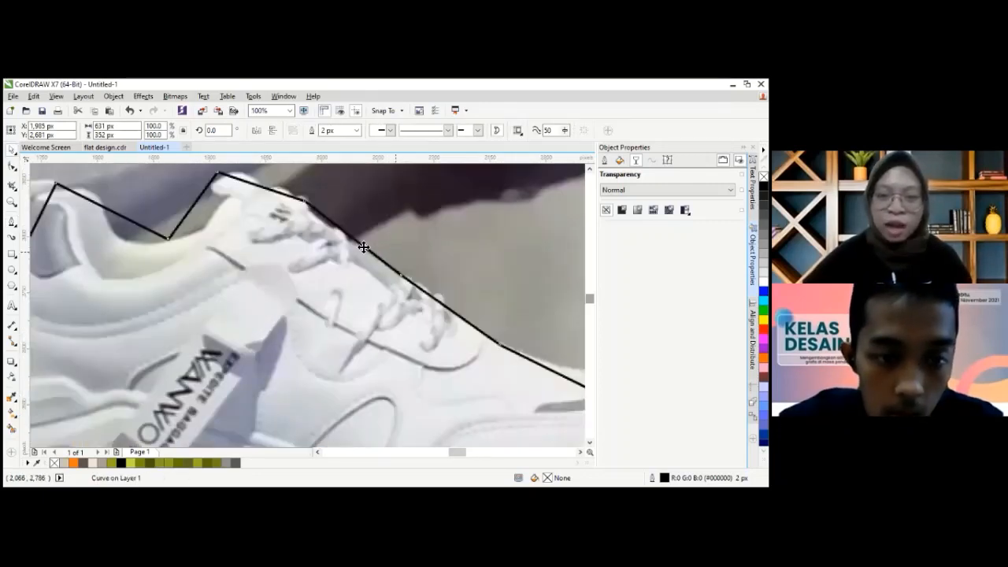
pyautogui.scroll(-2, 360, 244)
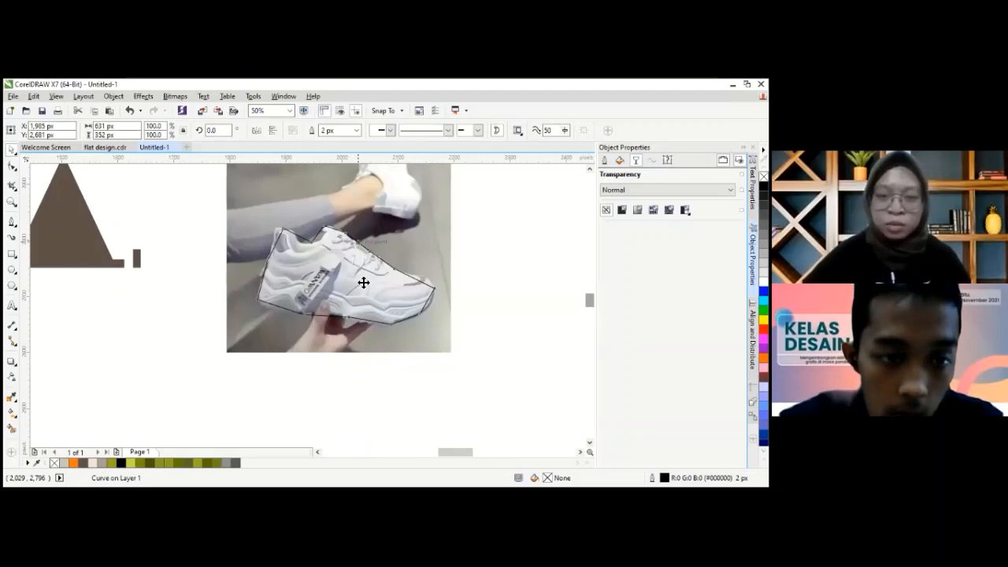
pyautogui.scroll(1, 360, 244)
pyautogui.scroll(1, 75, 277)
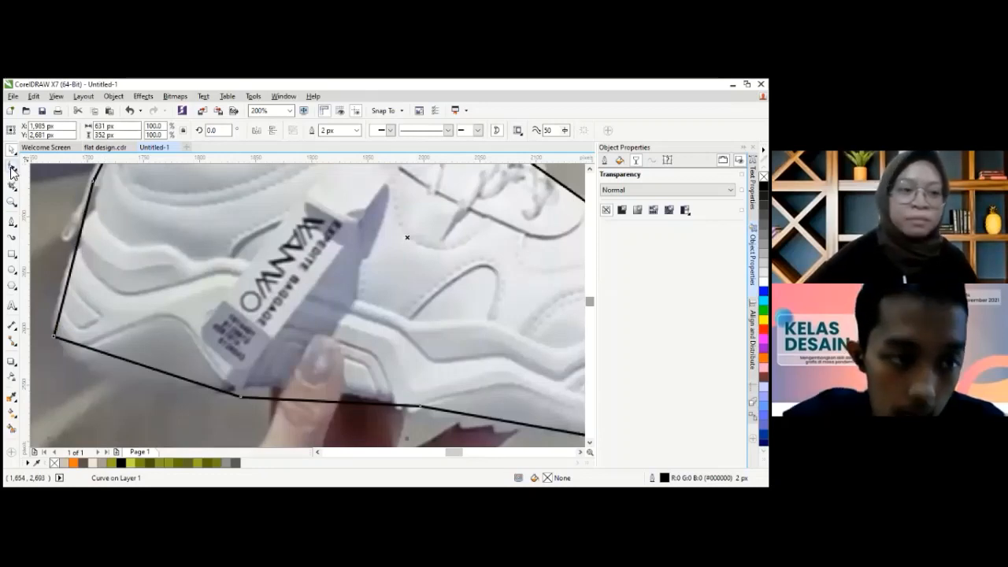
pyautogui.press('F10')
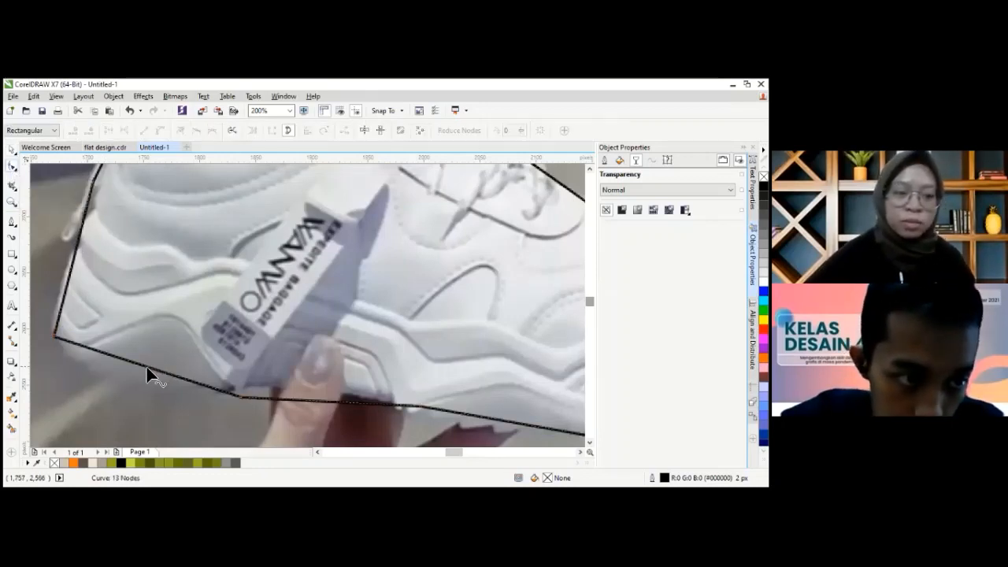
pyautogui.click(148, 365)
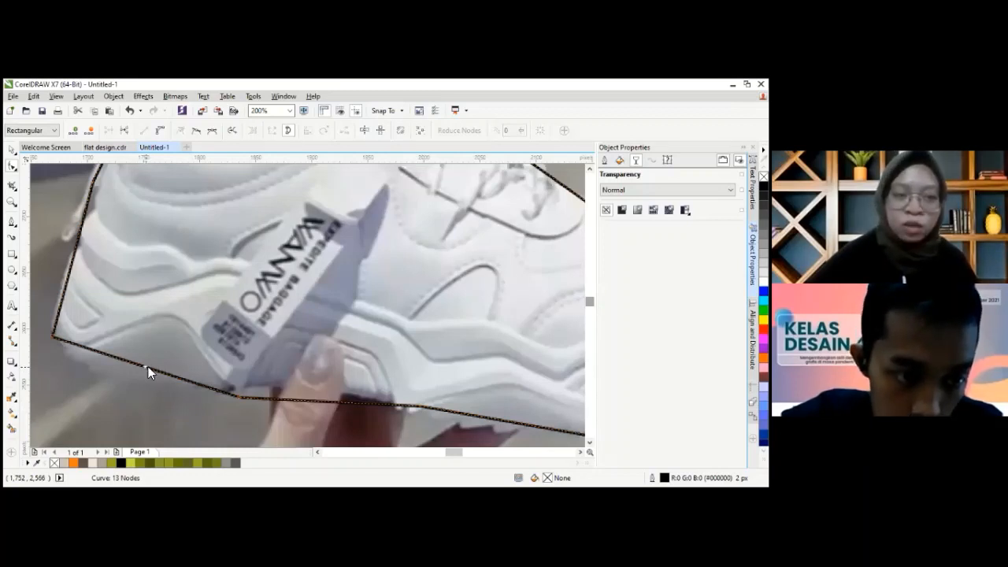
pyautogui.moveTo(149, 369); pyautogui.dragTo(137, 381)
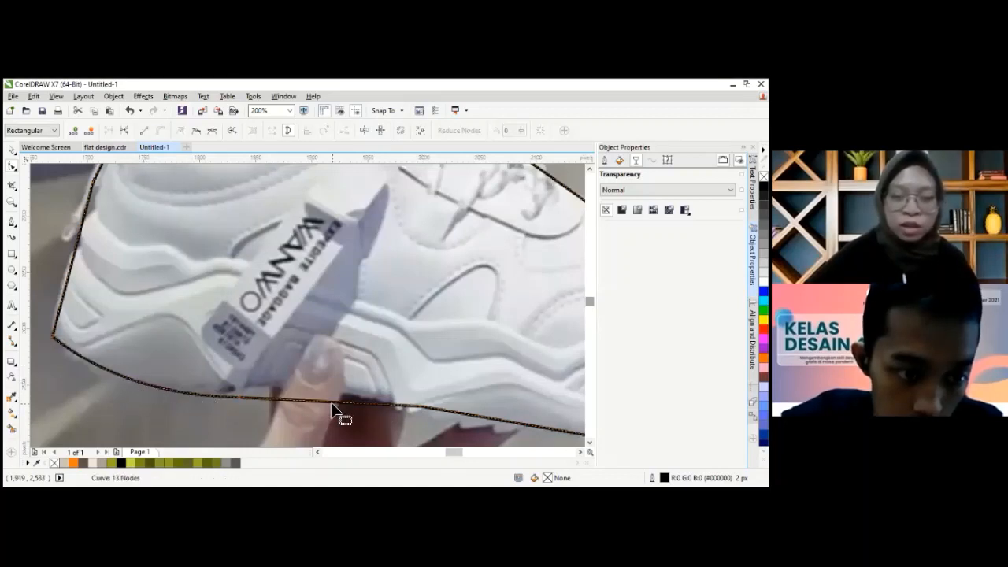
pyautogui.moveTo(333, 409); pyautogui.dragTo(319, 402)
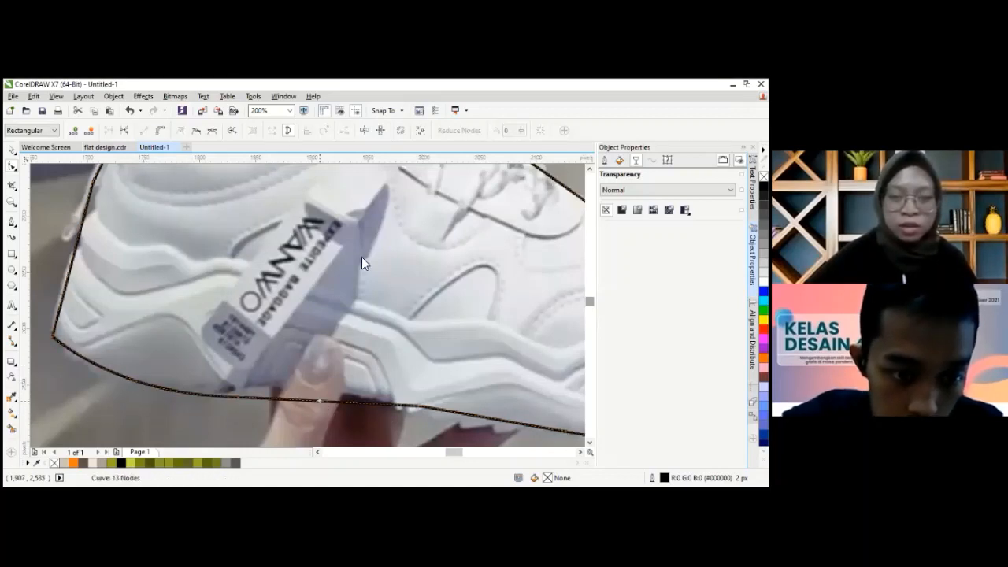
pyautogui.moveTo(328, 398); pyautogui.dragTo(451, 408)
# - Compare the traced sneaker photo with the finished tent icon and the flat-design reference icons
pyautogui.scroll(-2, 483, 408)
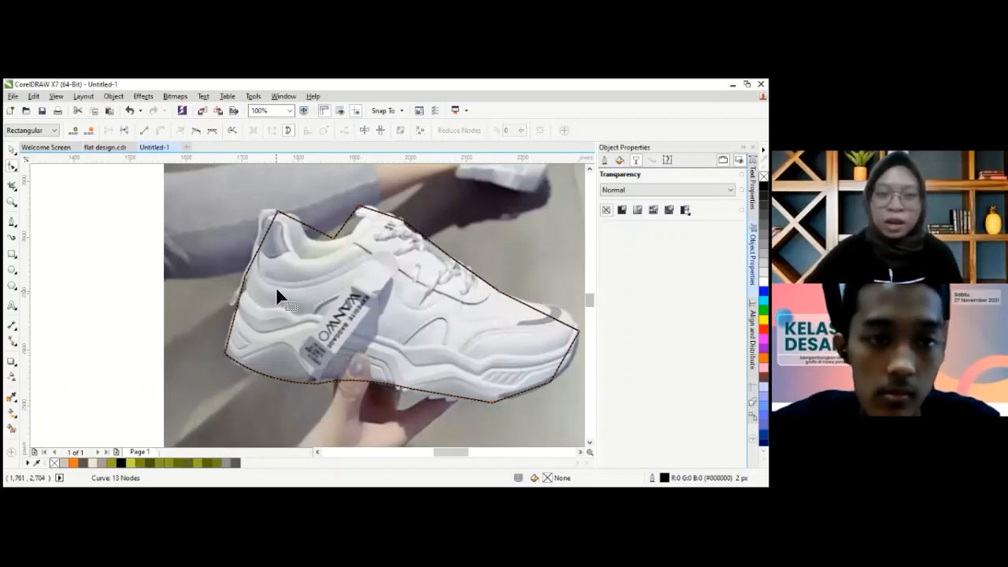
pyautogui.scroll(-5, 279, 286)
pyautogui.scroll(4, 256, 225)
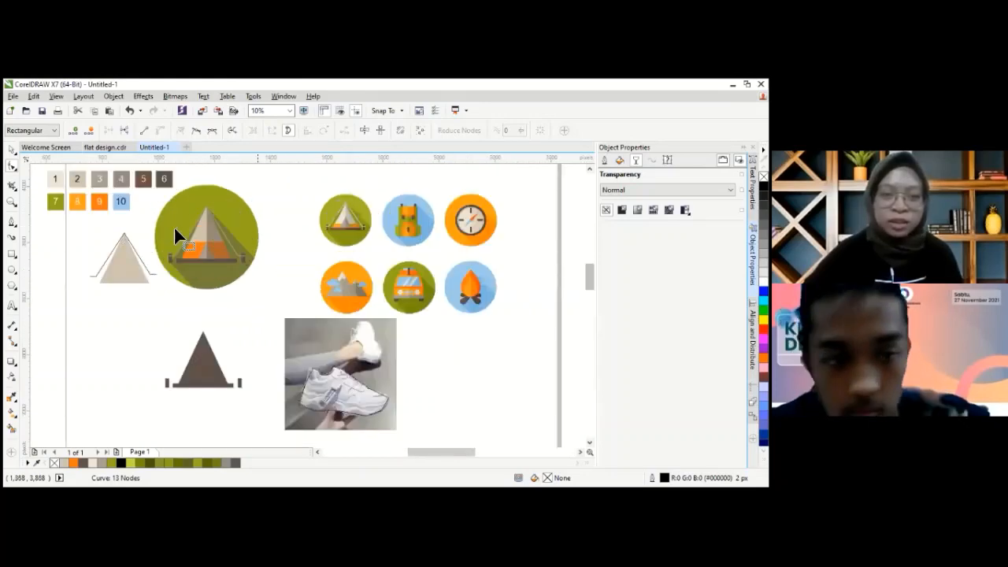
pyautogui.scroll(-1, 415, 222)
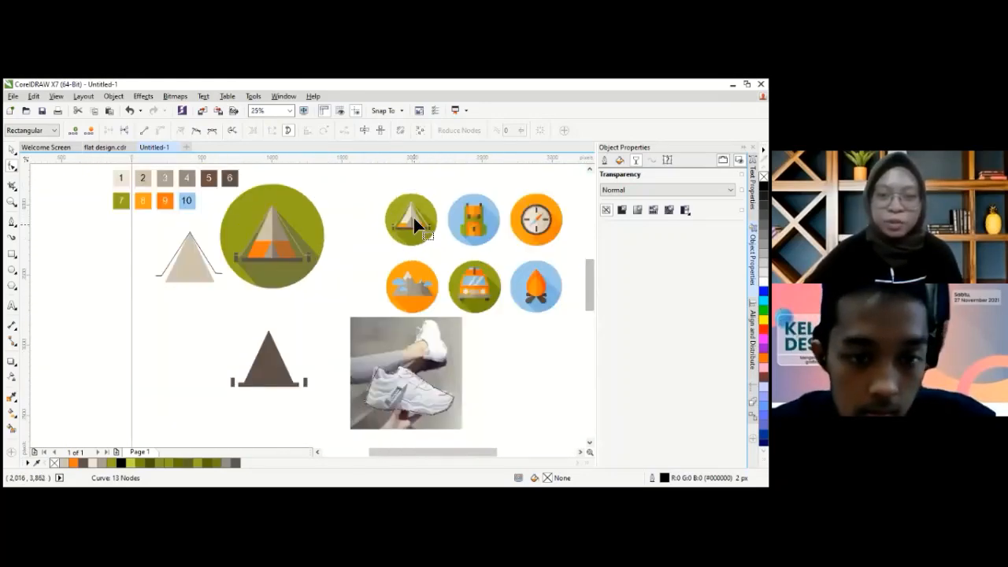
pyautogui.scroll(2, 394, 252)
pyautogui.scroll(-1, 366, 277)
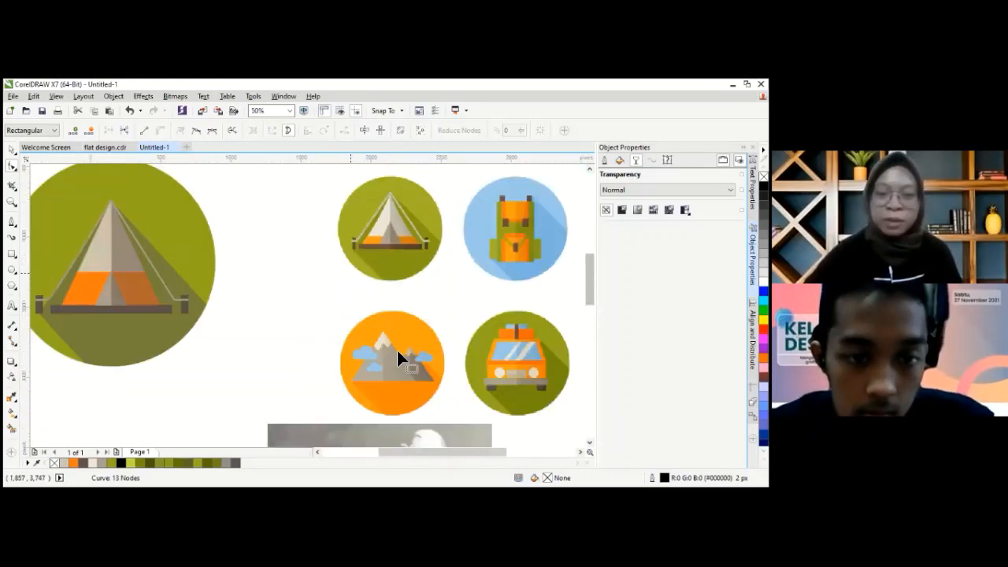
pyautogui.scroll(-1, 396, 348)
pyautogui.scroll(1, 406, 366)
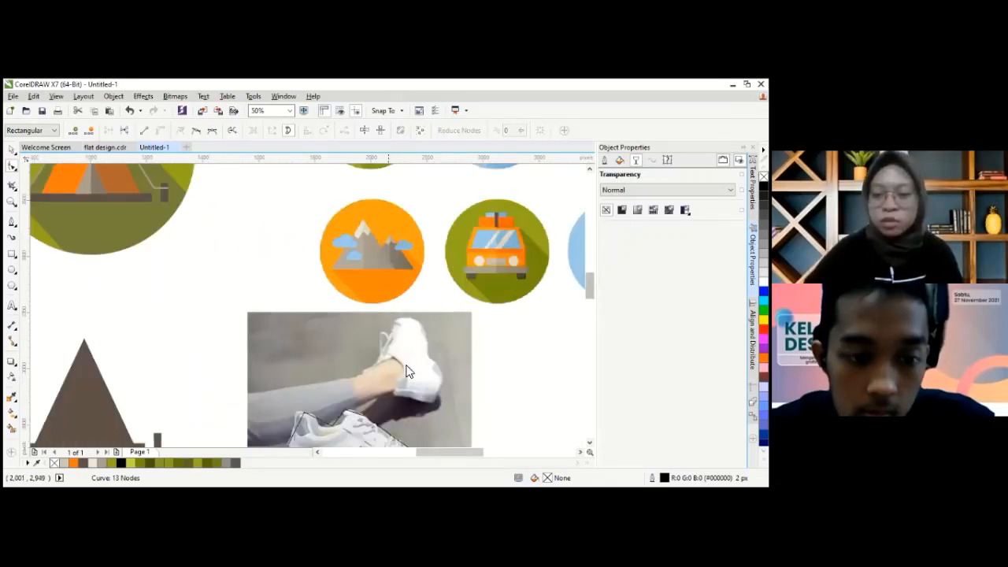